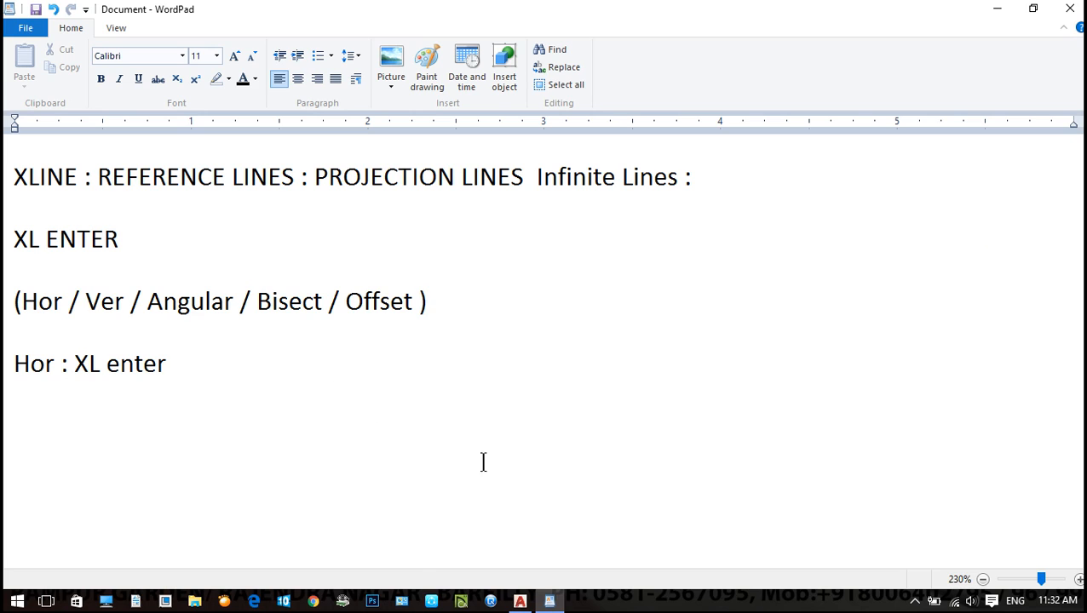
# Complete the Hor note so it reads "Hor : XL enter H enter" and switch to AutoCAD
pyautogui.moveTo(27, 302); pyautogui.dragTo(37, 307)
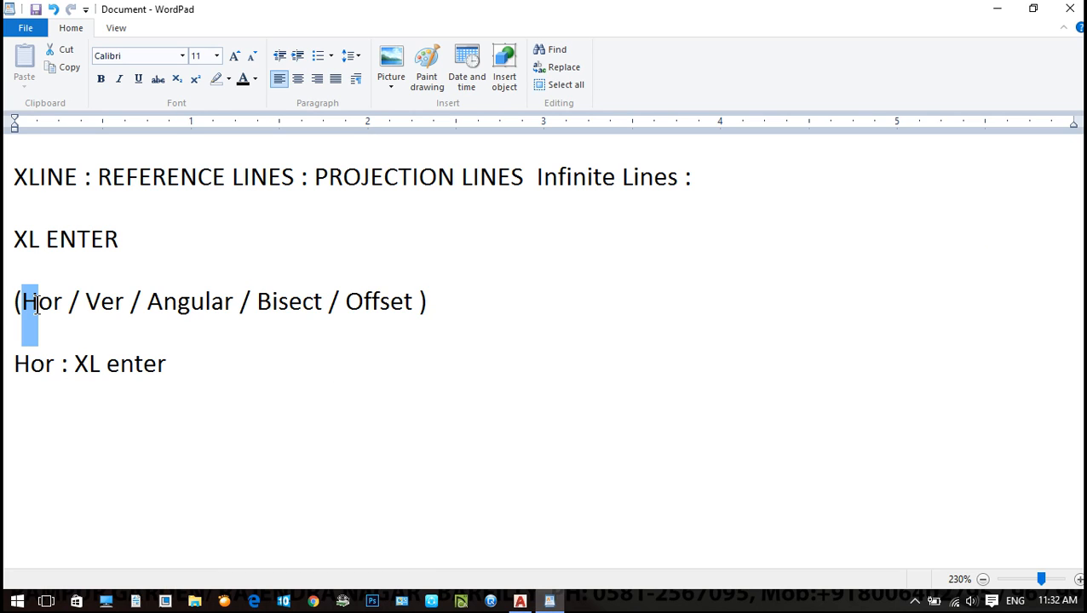
pyautogui.click(240, 363)
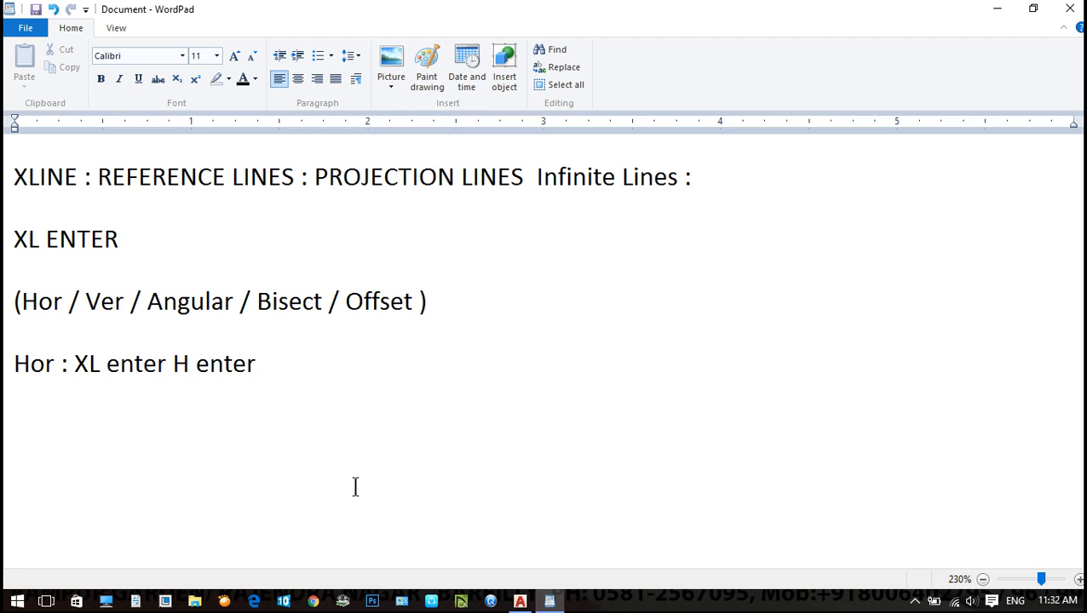
pyautogui.click(520, 602)
pyautogui.write('x')
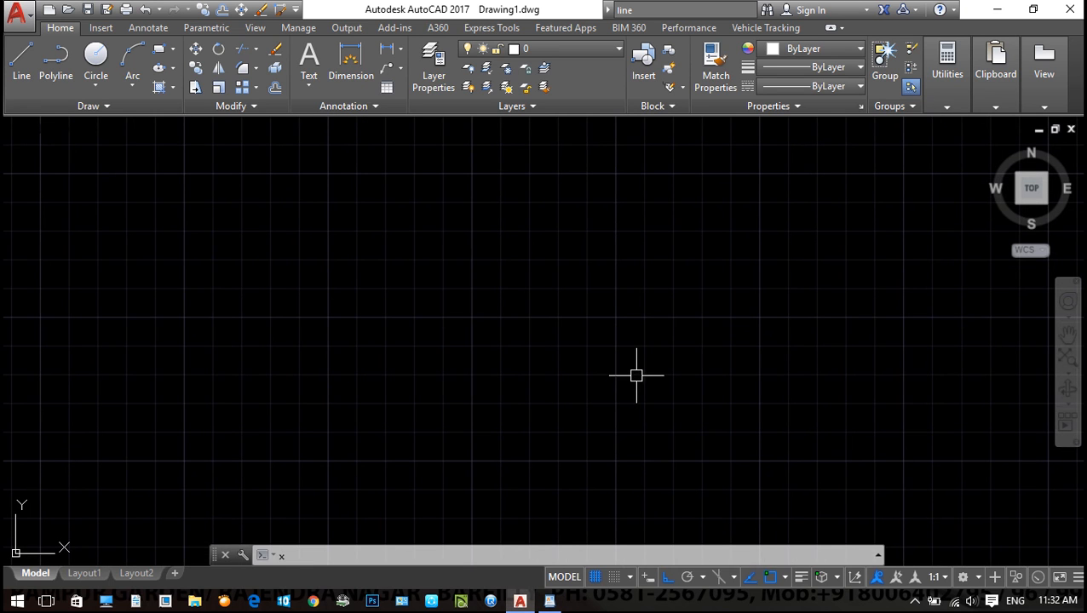
pyautogui.press('Return')
pyautogui.press('Escape')
pyautogui.press('Escape')
# Draw five horizontal construction lines at different heights using XLINE with its Hor option
pyautogui.write('x')
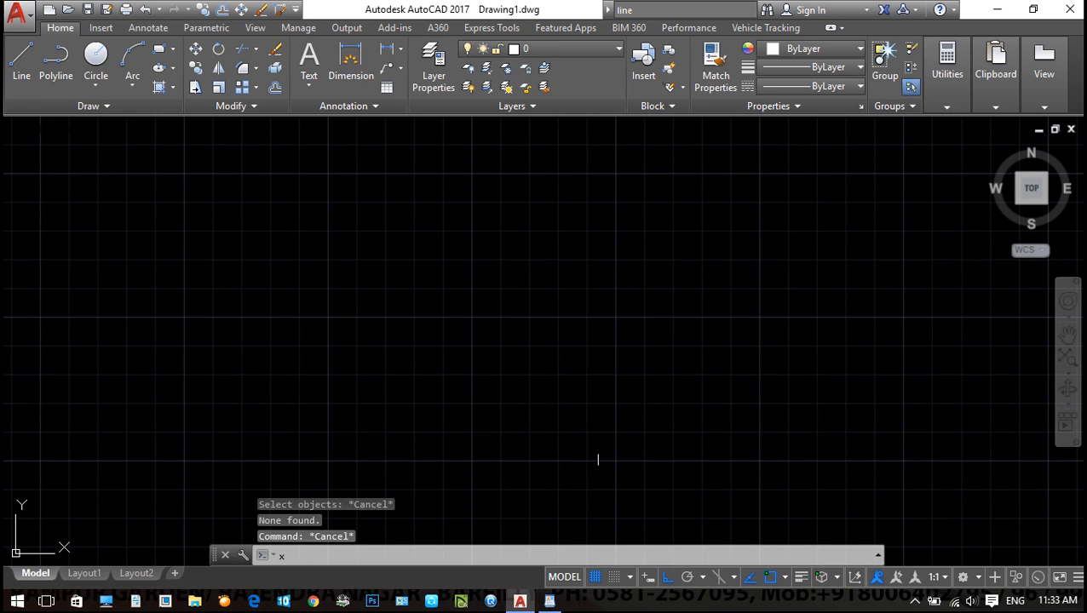
pyautogui.write('l')
pyautogui.press('Return')
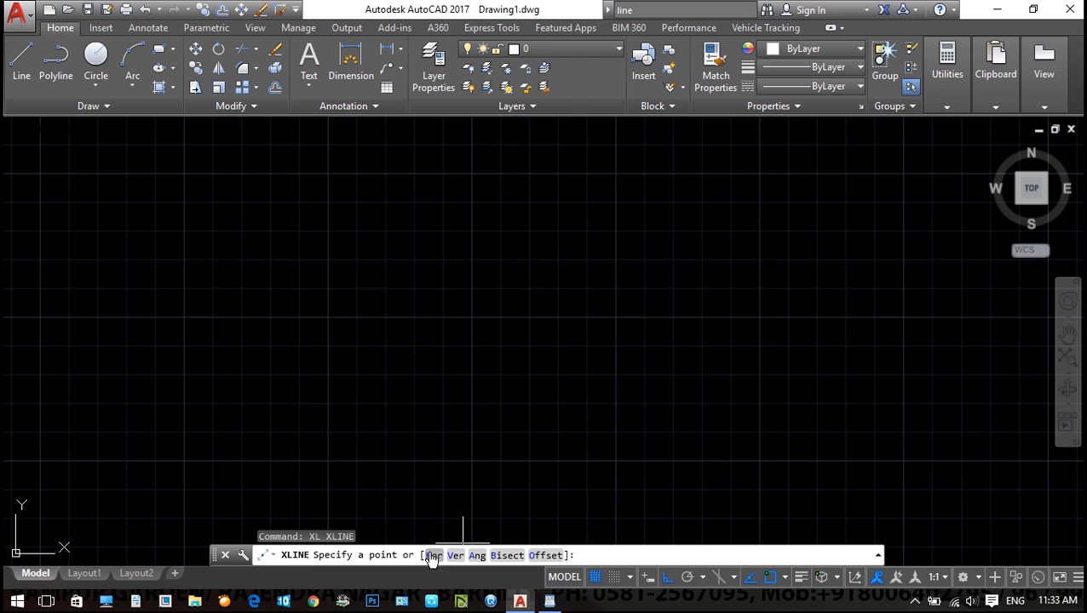
pyautogui.press('Return')
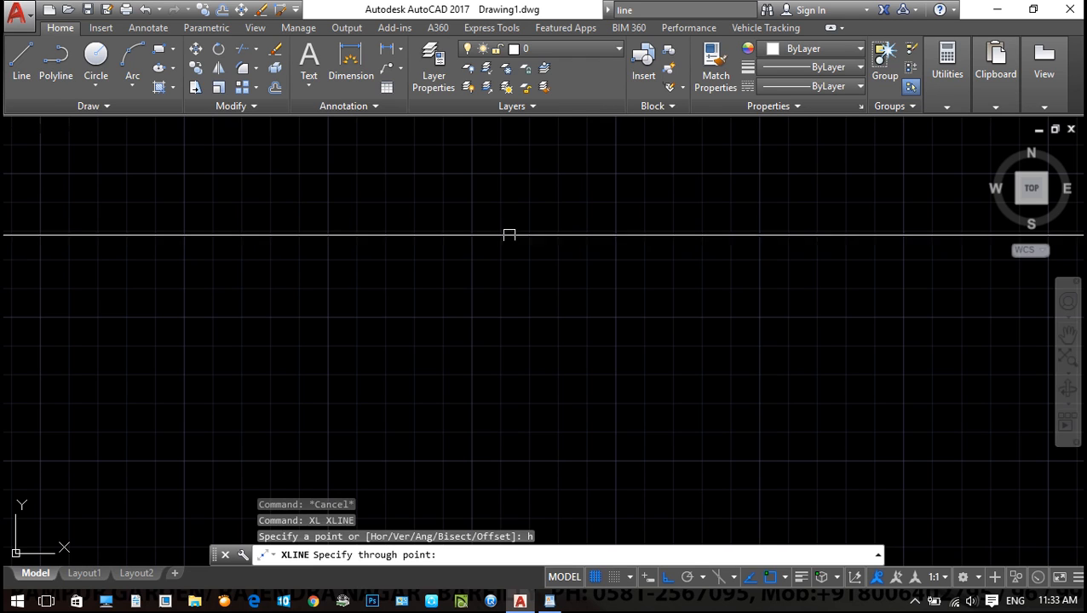
pyautogui.click(483, 248)
pyautogui.click(496, 318)
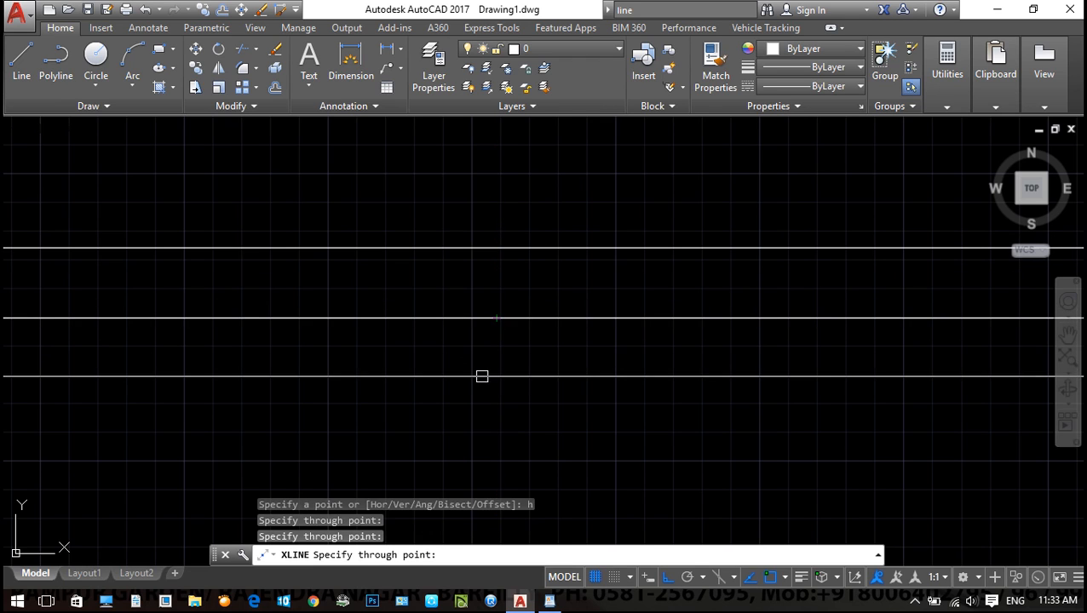
pyautogui.click(485, 389)
pyautogui.scroll(-4, 483, 186)
pyautogui.click(484, 171)
pyautogui.click(522, 313)
pyautogui.scroll(-5, 523, 313)
pyautogui.press('Escape')
pyautogui.moveTo(414, 399)
pyautogui.mouseDown(button='middle')
pyautogui.moveTo(756, 394)
pyautogui.moveTo(294, 444)
pyautogui.mouseUp(button='middle')
pyautogui.scroll(2, 430, 371)
pyautogui.scroll(-2, 429, 371)
pyautogui.moveTo(443, 349)
pyautogui.mouseDown(button='middle')
pyautogui.moveTo(597, 274)
pyautogui.moveTo(511, 336)
pyautogui.mouseUp(button='middle')
pyautogui.scroll(-2, 597, 274)
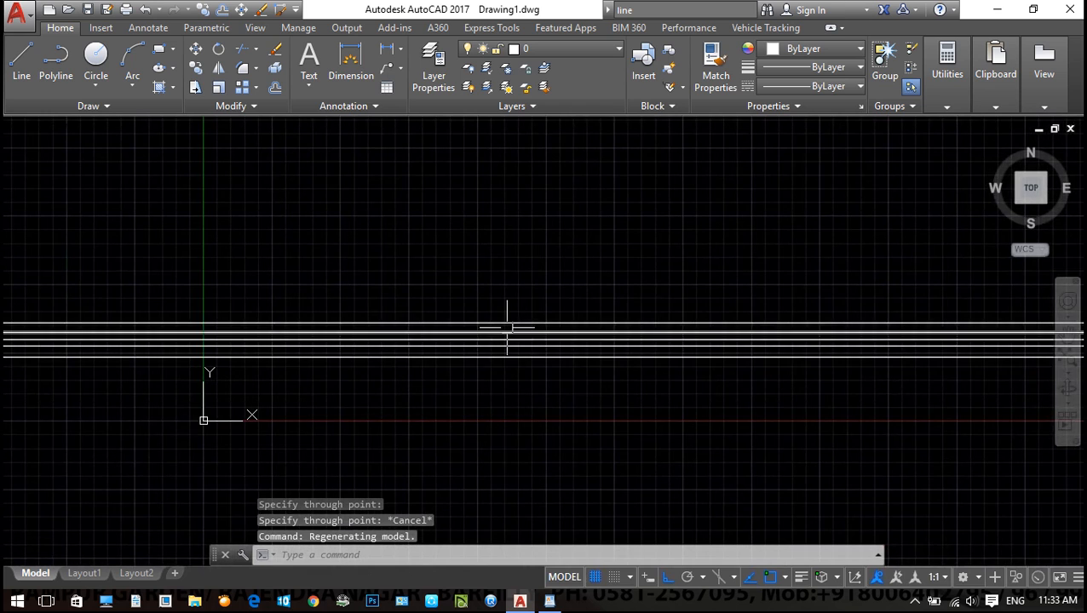
pyautogui.scroll(2, 534, 299)
pyautogui.moveTo(533, 298)
pyautogui.mouseDown(button='middle')
pyautogui.moveTo(540, 359)
pyautogui.moveTo(607, 260)
pyautogui.mouseUp(button='middle')
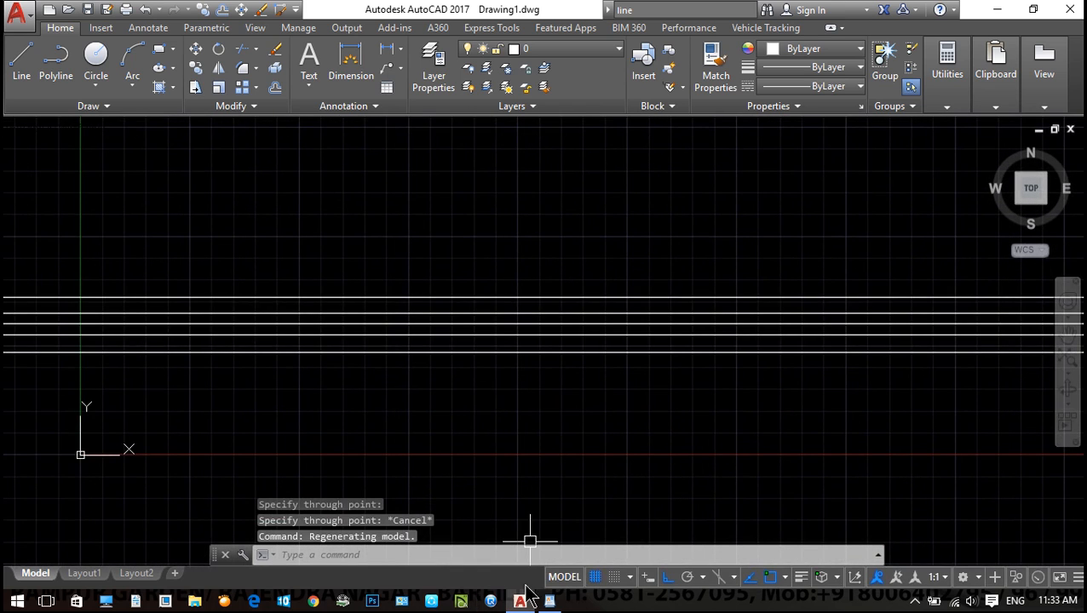
# Switch to WordPad and add the line "Ver : XL enter V enter" below the Hor note
pyautogui.click(549, 601)
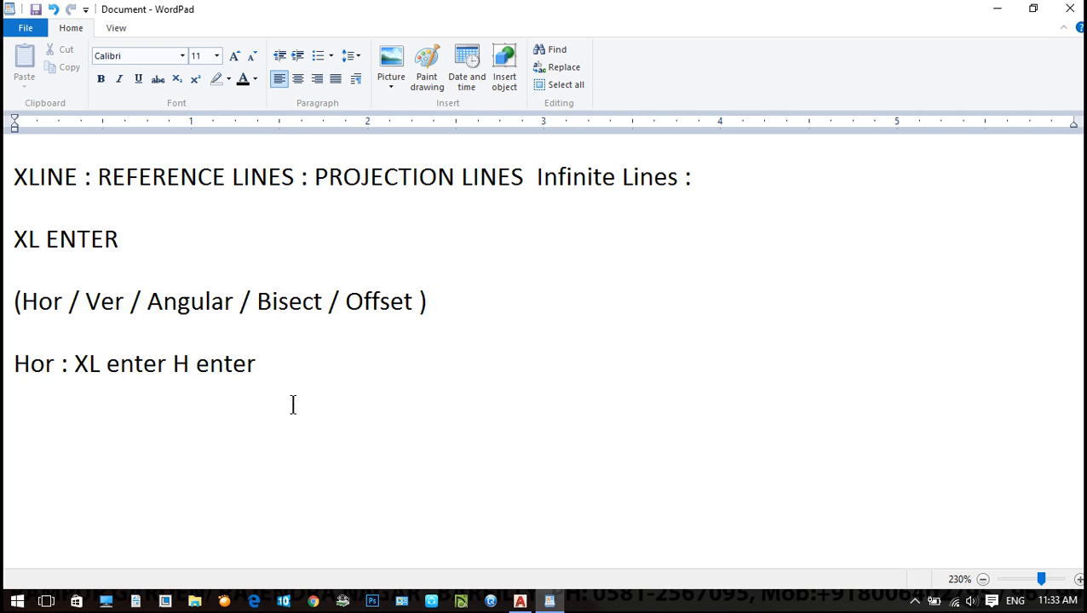
pyautogui.write('Ver : XL enter V enter')
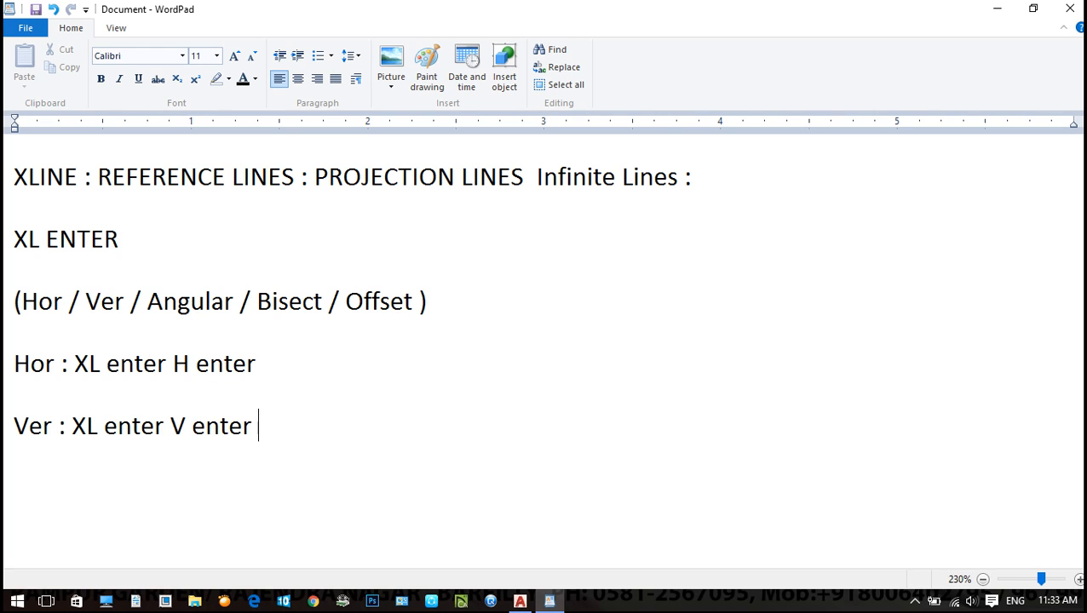
pyautogui.press('Return')
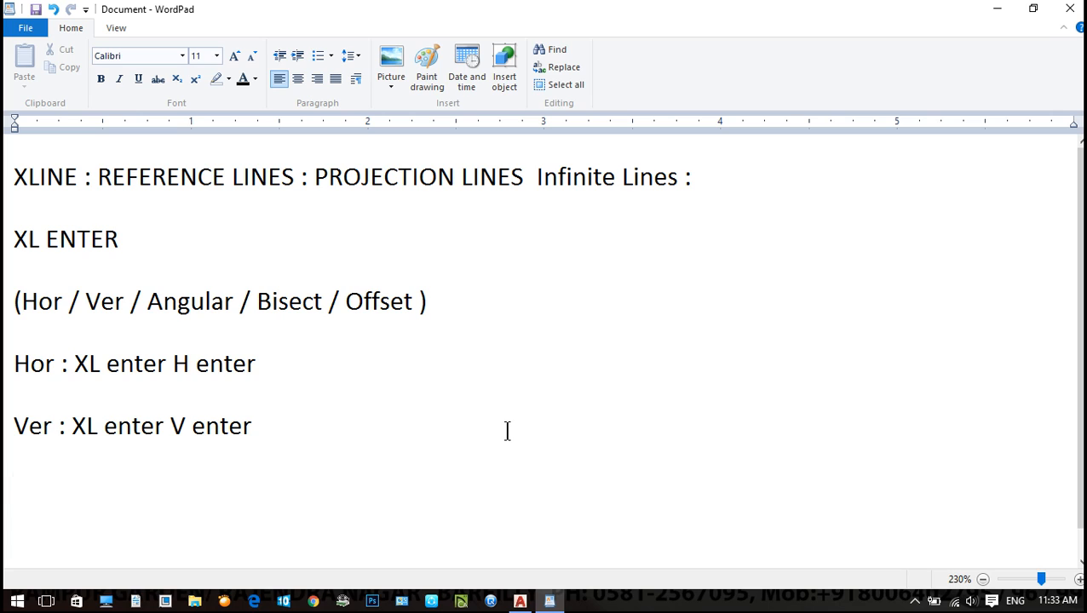
# Add the note lines "Angular : XL enter", "A enter" and "define angle 20 enter", and return to AutoCAD
pyautogui.write('Angular')
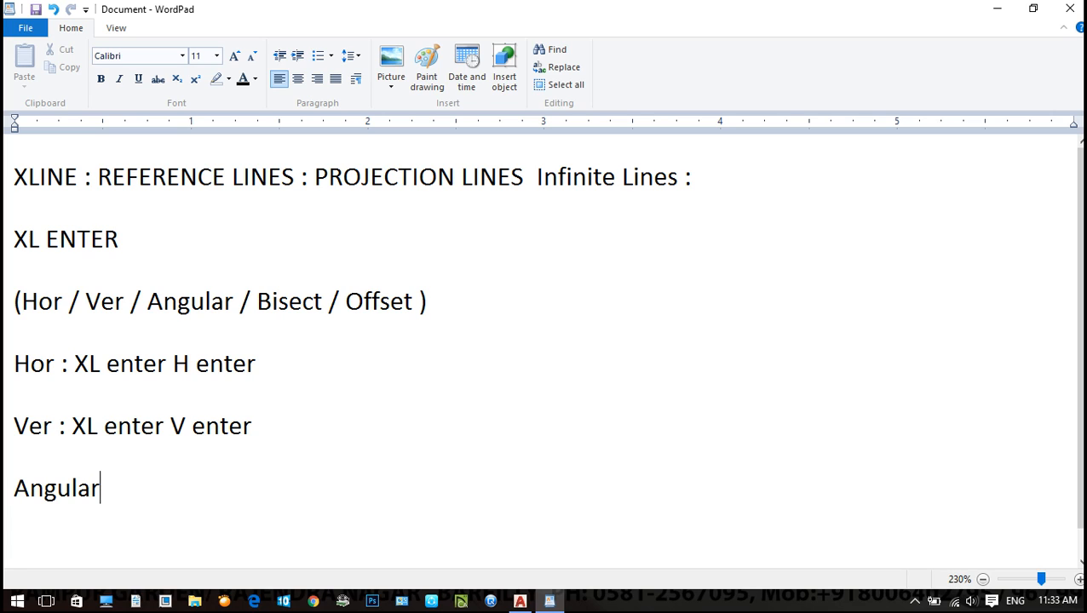
pyautogui.write(' : XL enter')
pyautogui.press('Return')
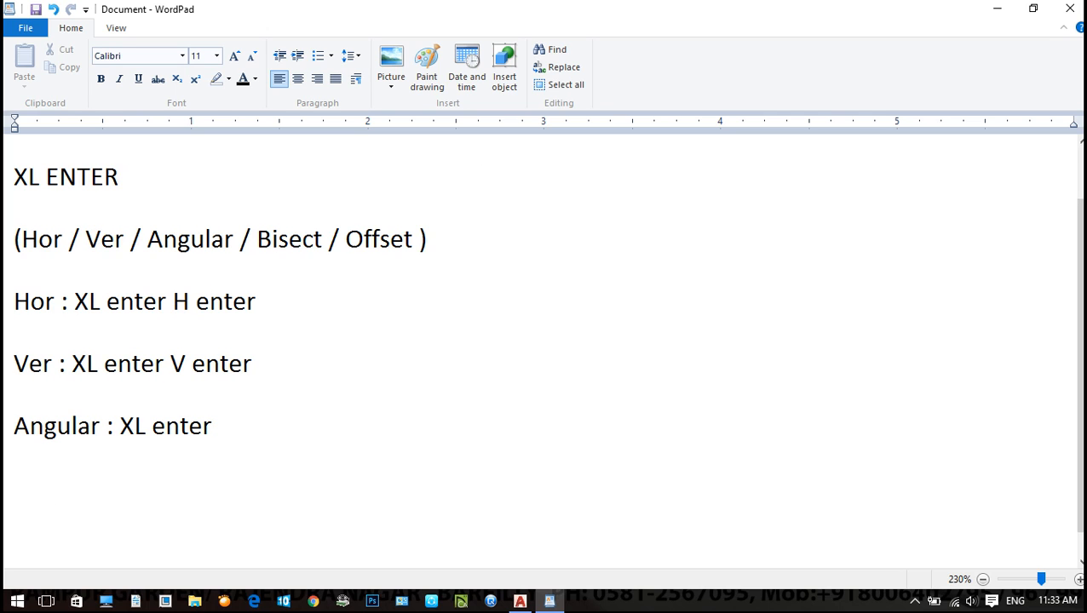
pyautogui.write('A enter')
pyautogui.press('Return')
pyautogui.write('d')
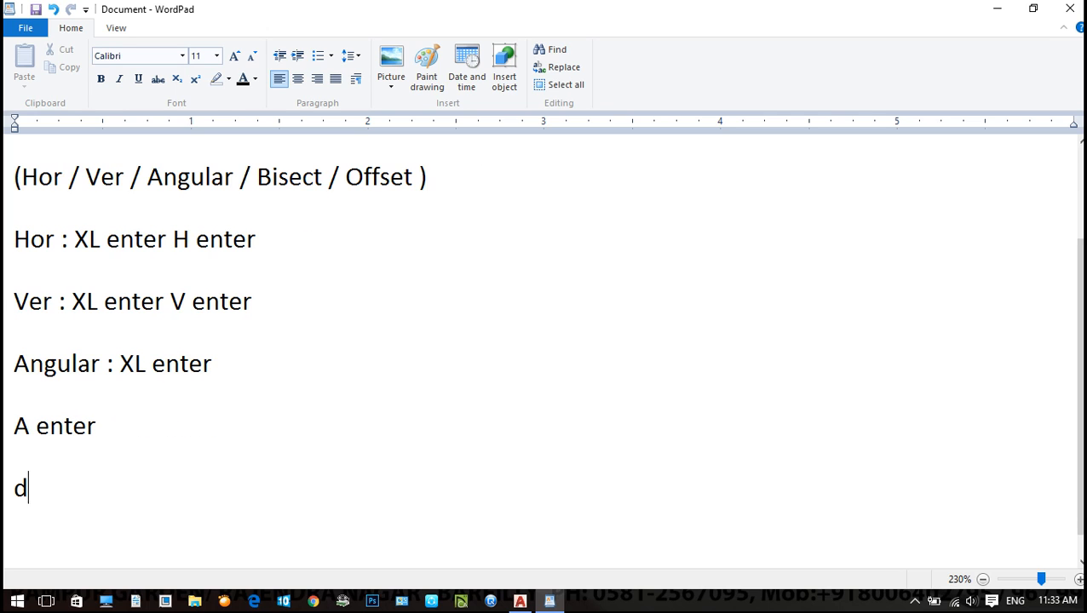
pyautogui.write('efine angle   20')
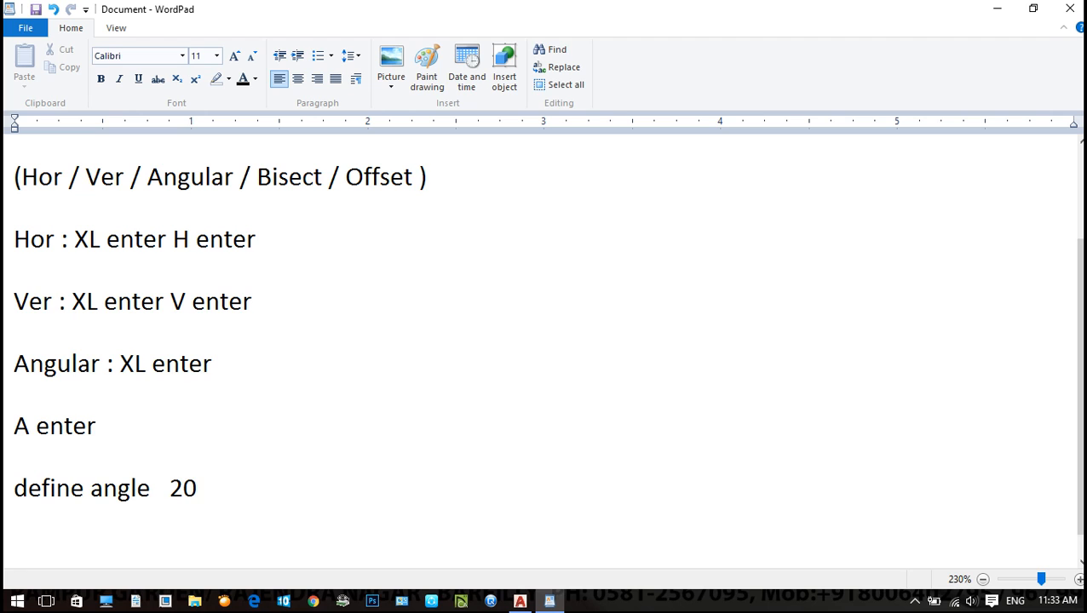
pyautogui.press('Return')
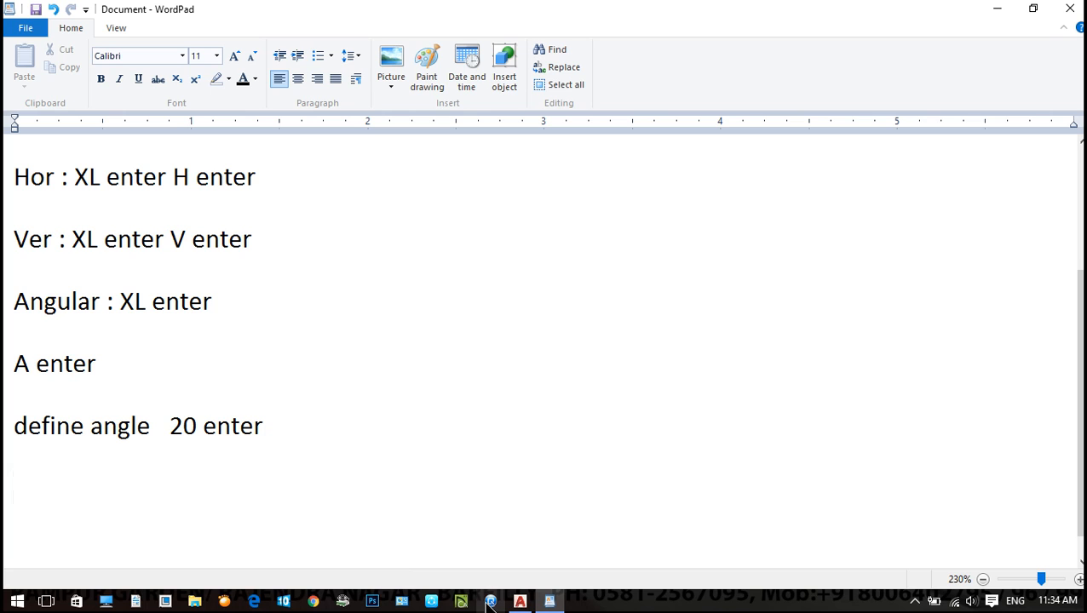
pyautogui.click(520, 601)
# Draw three vertical construction lines crossing the horizontal ones using XLINE with its Ver option
pyautogui.write('xl')
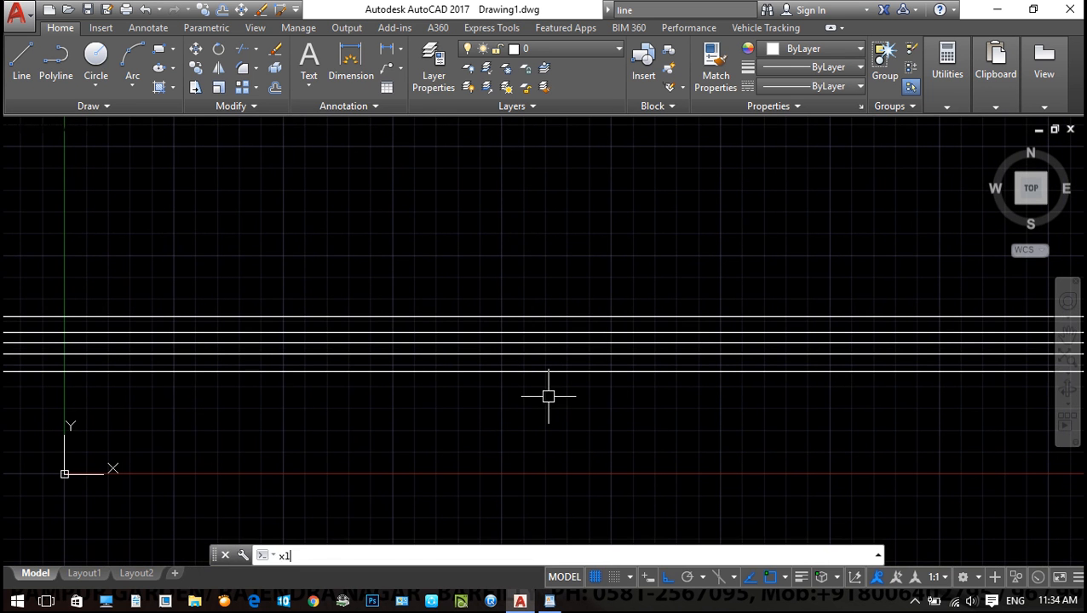
pyautogui.press('Return')
pyautogui.write('v')
pyautogui.press('Return')
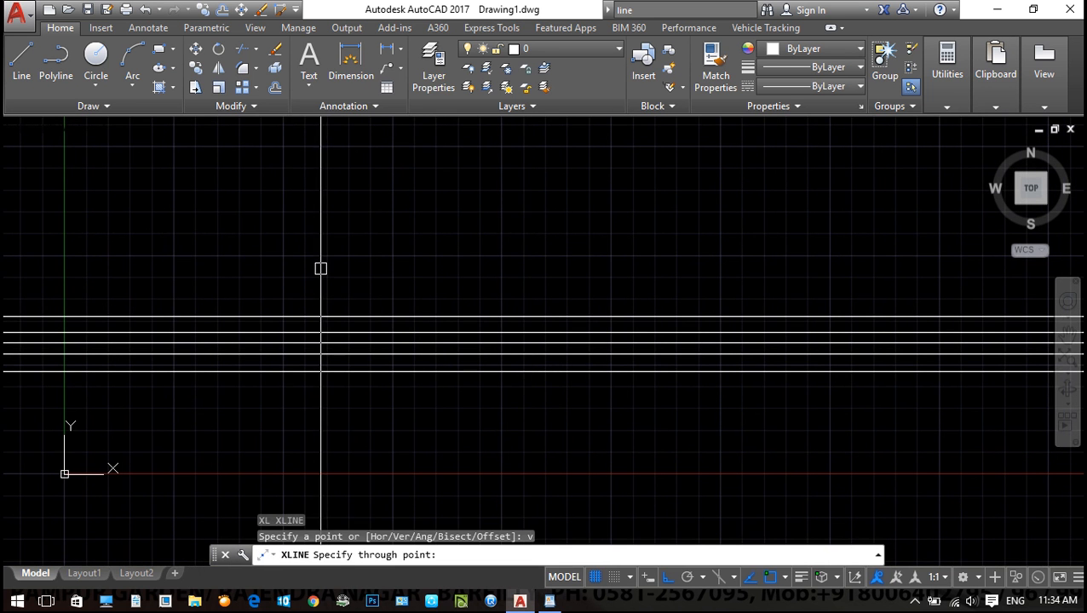
pyautogui.click(327, 315)
pyautogui.click(380, 315)
pyautogui.click(427, 315)
pyautogui.press('Escape')
# Erase all the horizontal and vertical construction lines from the drawing
pyautogui.click(511, 418)
pyautogui.click(189, 252)
pyautogui.write('e')
pyautogui.press('Return')
pyautogui.press('Escape')
pyautogui.press('Escape')
pyautogui.scroll(1, 408, 341)
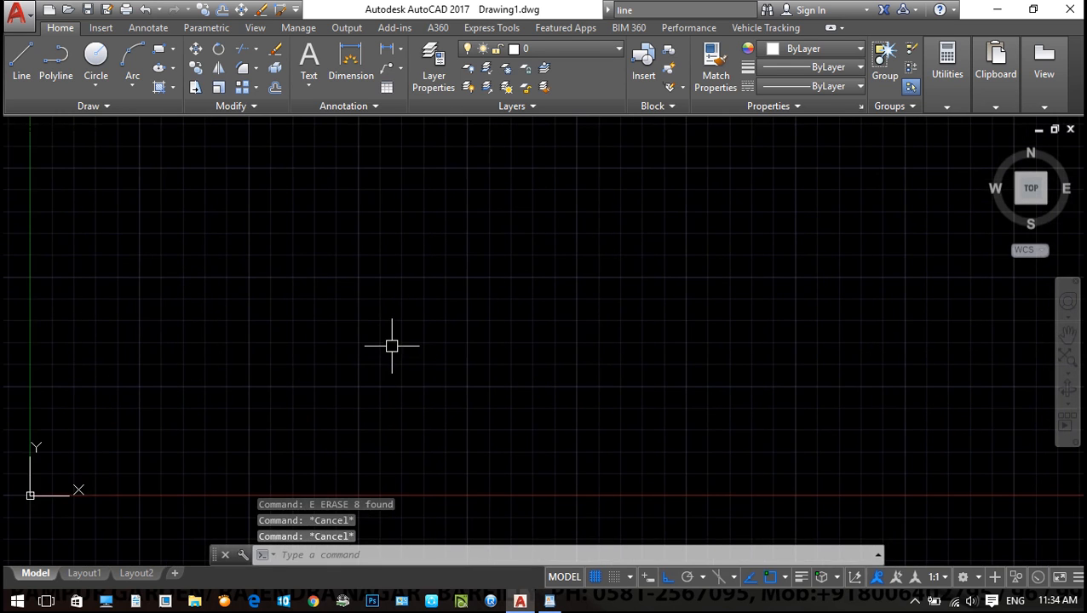
# Draw a closed square with sides 3 units long using the Line command
pyautogui.write('l')
pyautogui.press('Return')
pyautogui.scroll(5, 284, 273)
pyautogui.click(290, 198)
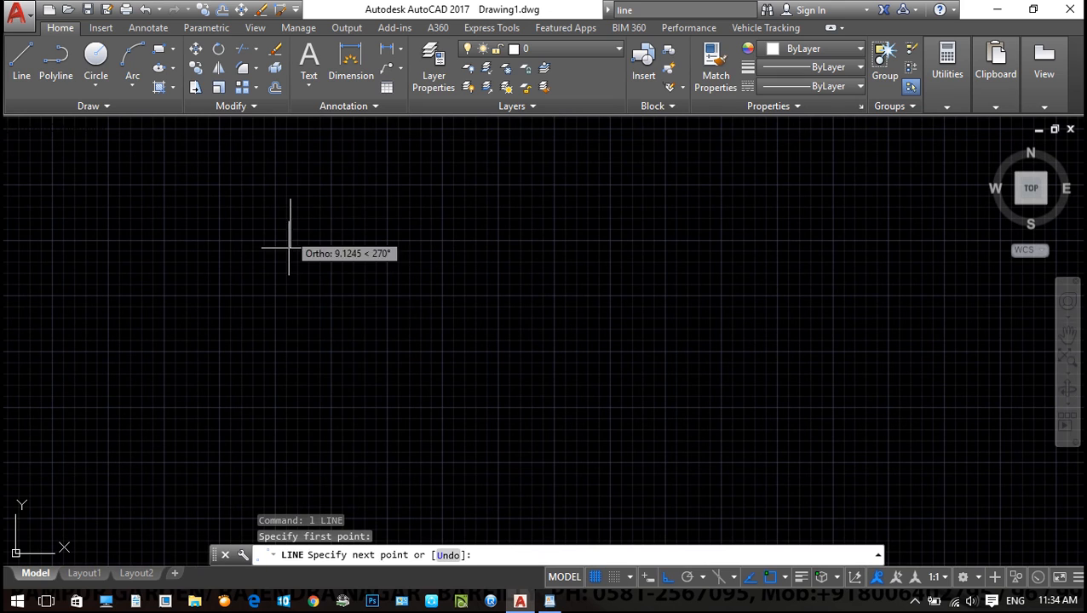
pyautogui.write('3')
pyautogui.press('Return')
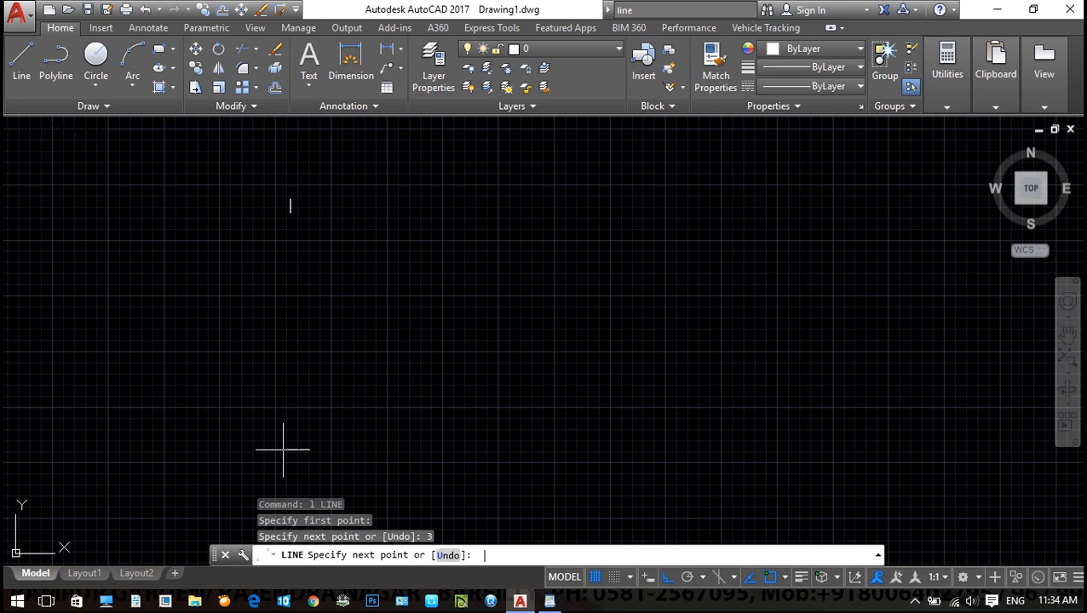
pyautogui.scroll(2, 355, 186)
pyautogui.write('3')
pyautogui.press('Return')
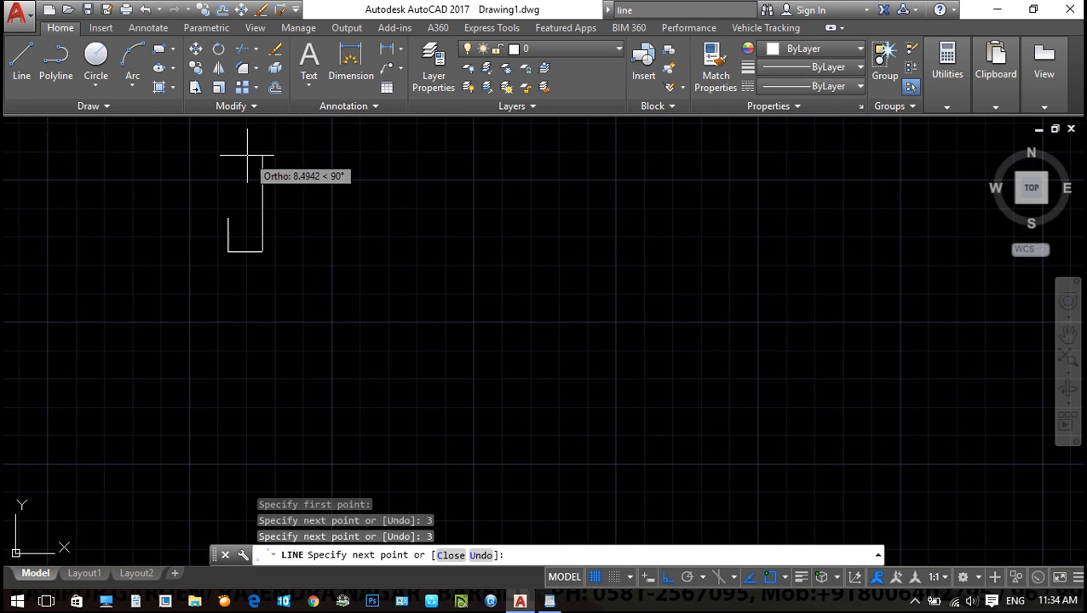
pyautogui.write('3')
pyautogui.press('Return')
pyautogui.write('c')
pyautogui.press('Return')
pyautogui.scroll(5, 211, 206)
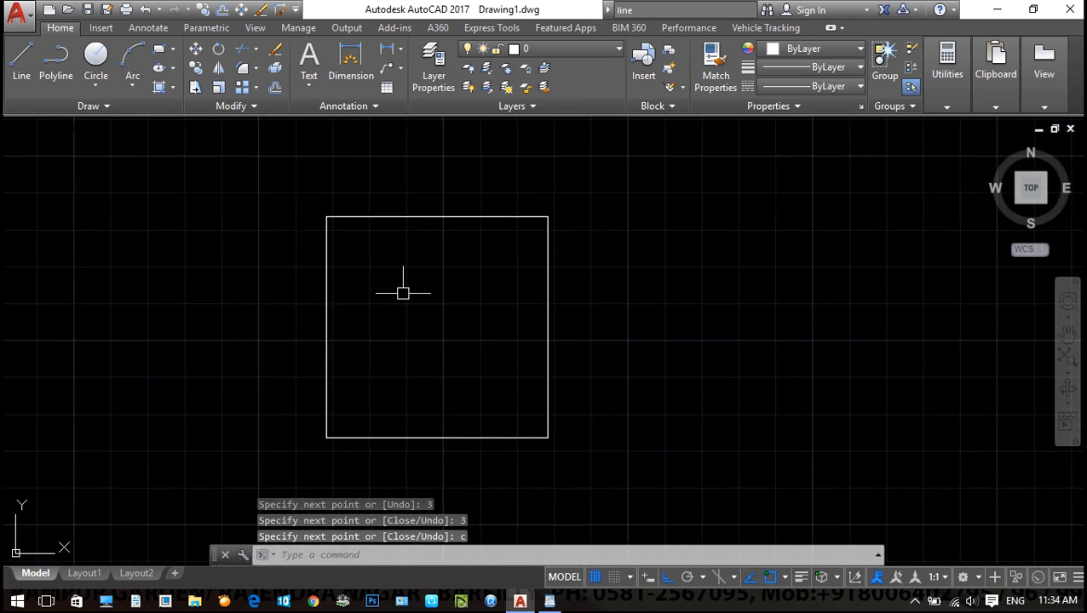
pyautogui.press('Escape')
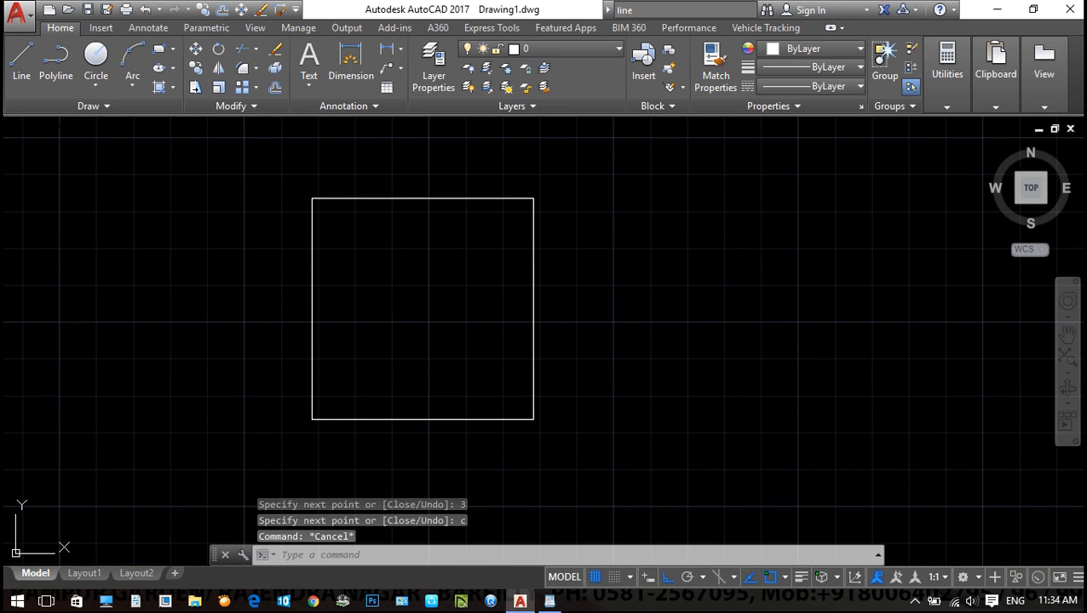
pyautogui.press('Escape')
pyautogui.press('Escape')
pyautogui.moveTo(428, 531); pyautogui.dragTo(476, 513, button='middle')
pyautogui.moveTo(546, 501)
pyautogui.mouseDown(button='middle')
pyautogui.moveTo(510, 509)
pyautogui.moveTo(560, 492)
pyautogui.mouseUp(button='middle')
pyautogui.moveTo(491, 497); pyautogui.dragTo(518, 380, button='middle')
pyautogui.scroll(-2, 518, 380)
pyautogui.scroll(-2, 399, 468)
pyautogui.moveTo(438, 340); pyautogui.dragTo(409, 255, button='middle')
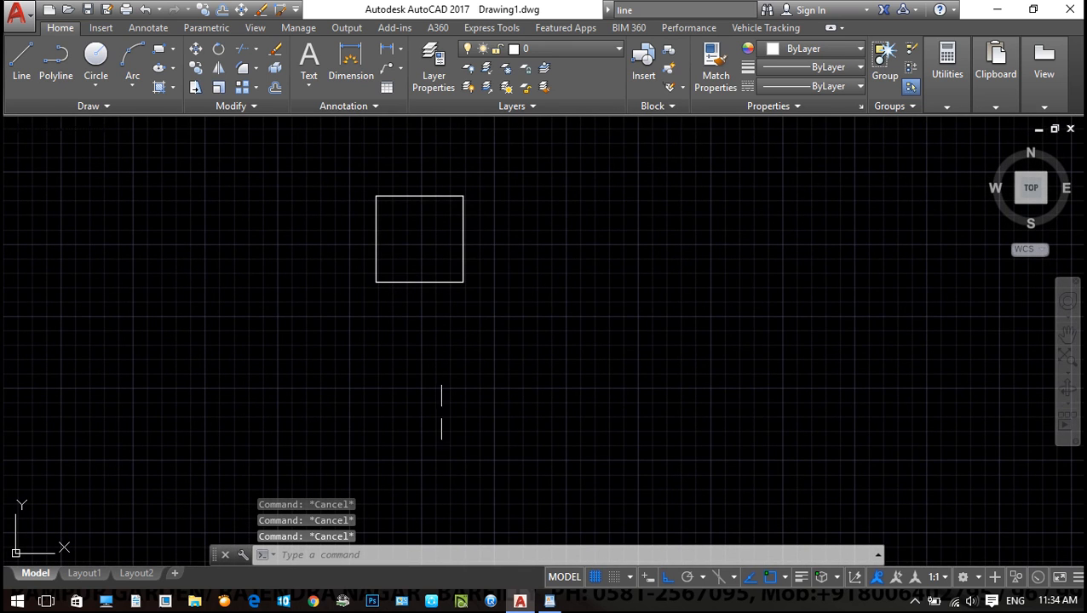
# Place vertical construction lines through the square's two lower corners using XLINE with its Ver option
pyautogui.write('xl')
pyautogui.press('Return')
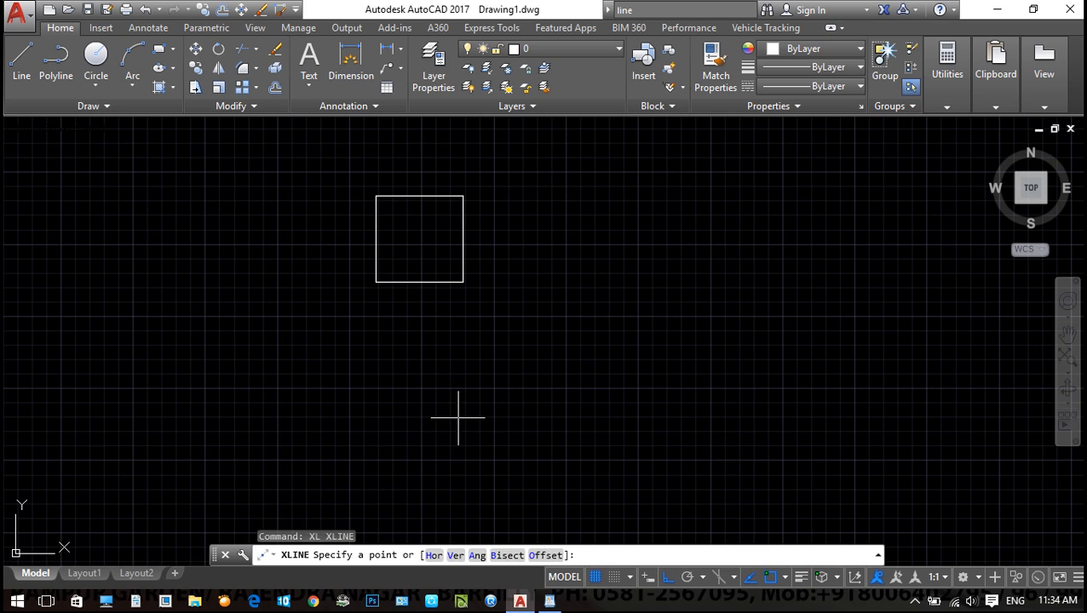
pyautogui.write('v')
pyautogui.press('Return')
pyautogui.scroll(4, 353, 276)
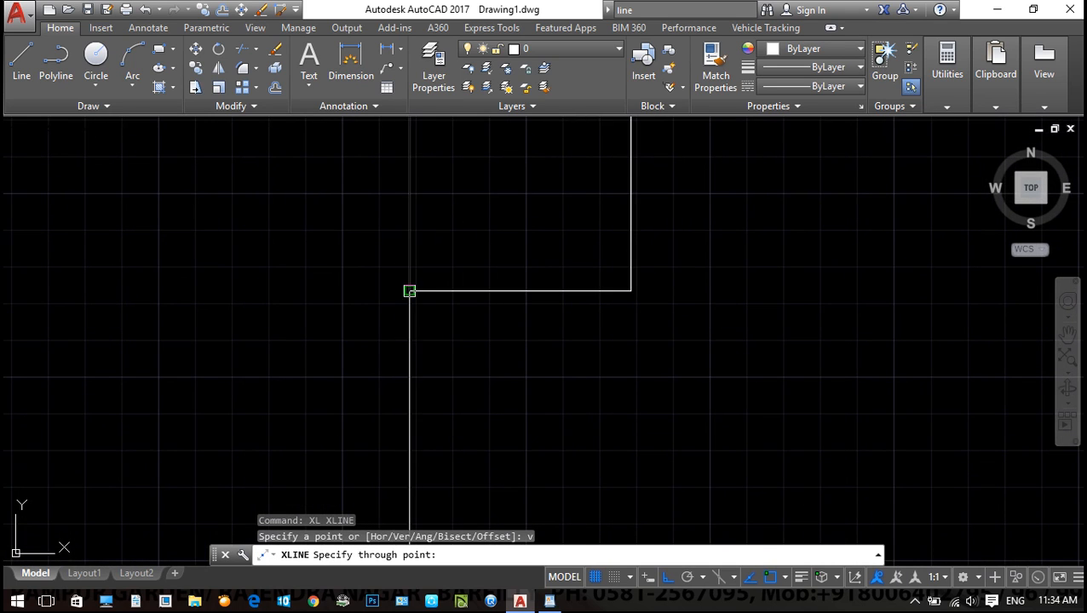
pyautogui.click(631, 291)
pyautogui.scroll(-4, 681, 389)
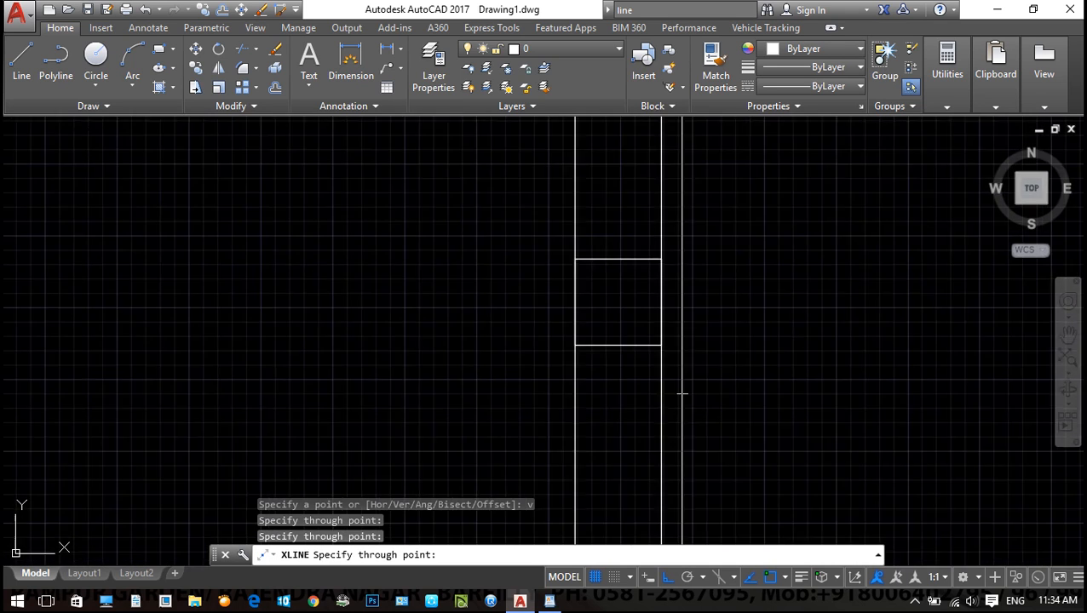
pyautogui.moveTo(600, 263); pyautogui.dragTo(535, 171, button='middle')
pyautogui.press('Escape')
pyautogui.moveTo(604, 538); pyautogui.dragTo(584, 437, button='middle')
pyautogui.press('Escape')
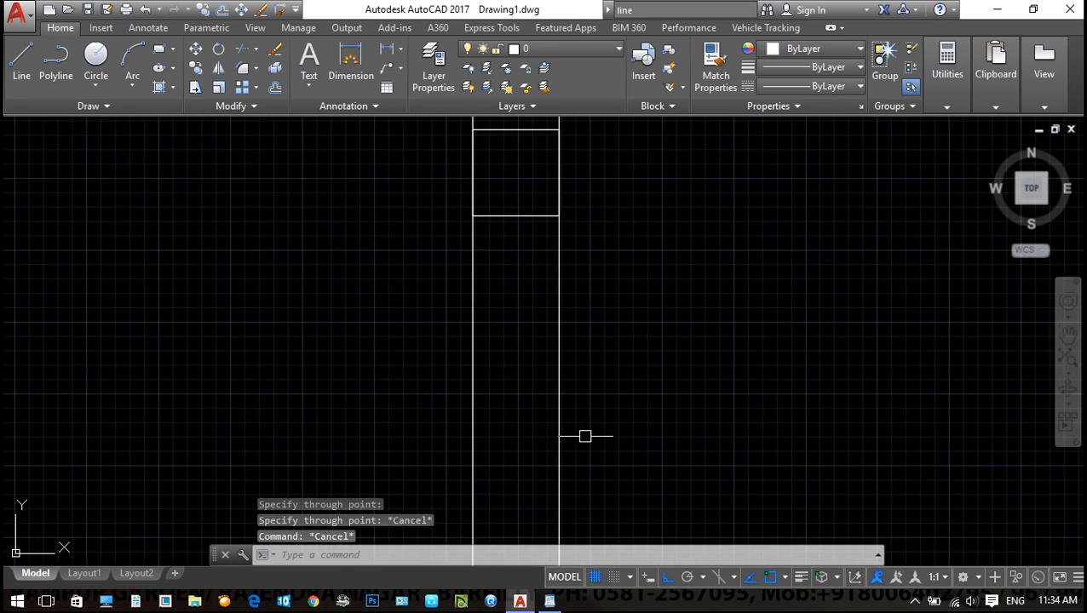
pyautogui.press('Escape')
pyautogui.write('l')
pyautogui.press('Return')
pyautogui.press('Escape')
pyautogui.press('Escape')
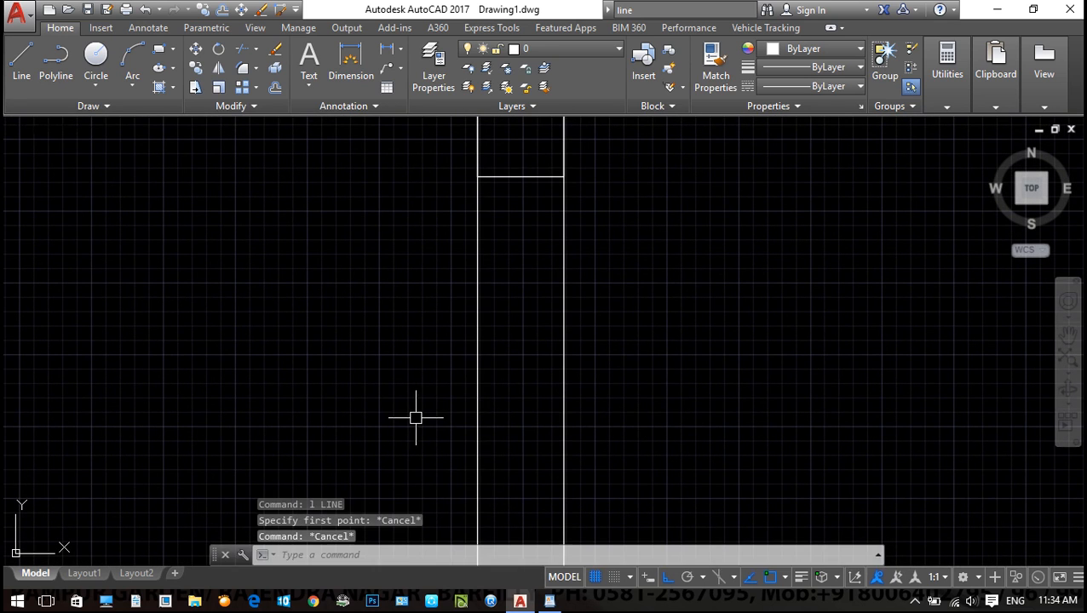
pyautogui.write('c')
pyautogui.press('Escape')
# Place two horizontal construction lines across the vertical ones below the square using XLINE with its Hor option
pyautogui.write('xl')
pyautogui.press('Return')
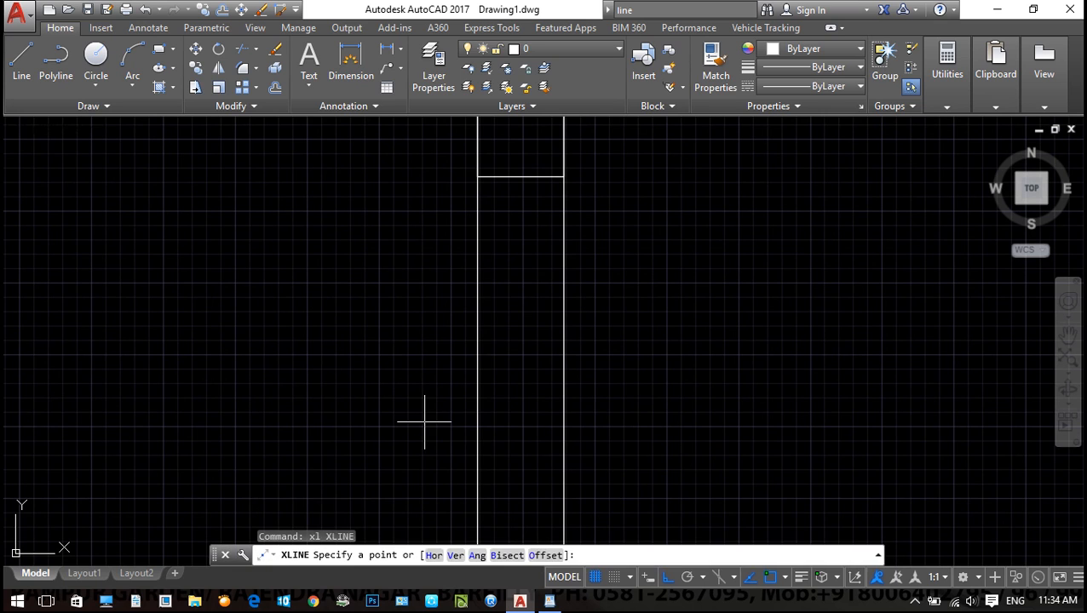
pyautogui.write('h')
pyautogui.press('Return')
pyautogui.click(476, 417)
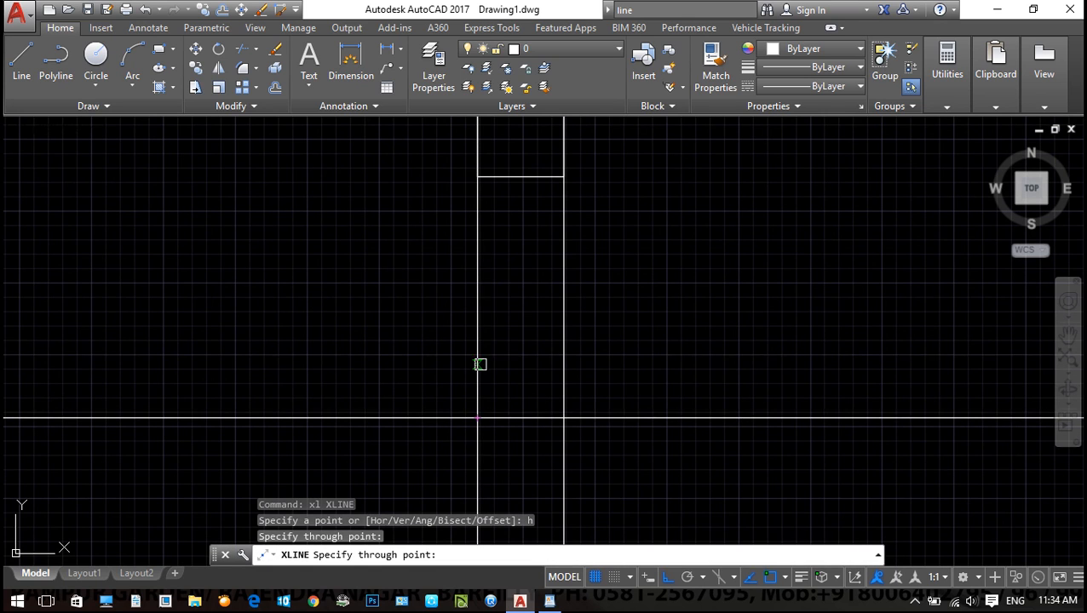
pyautogui.click(479, 360)
pyautogui.press('Escape')
# Draw a door outline 2.1 units high and 1 unit wide standing on the lower horizontal construction line using the Line command
pyautogui.scroll(4, 555, 431)
pyautogui.write('l')
pyautogui.scroll(2, 584, 427)
pyautogui.press('Return')
pyautogui.click(404, 409)
pyautogui.write('2.1')
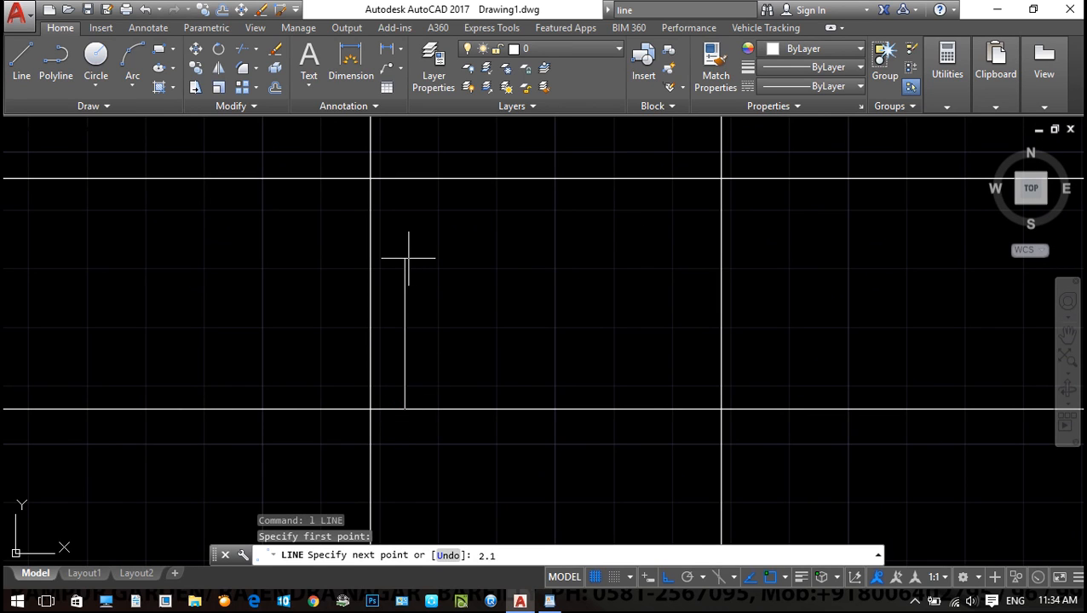
pyautogui.press('Return')
pyautogui.scroll(-2, 511, 230)
pyautogui.scroll(2, 512, 220)
pyautogui.write('1')
pyautogui.press('Return')
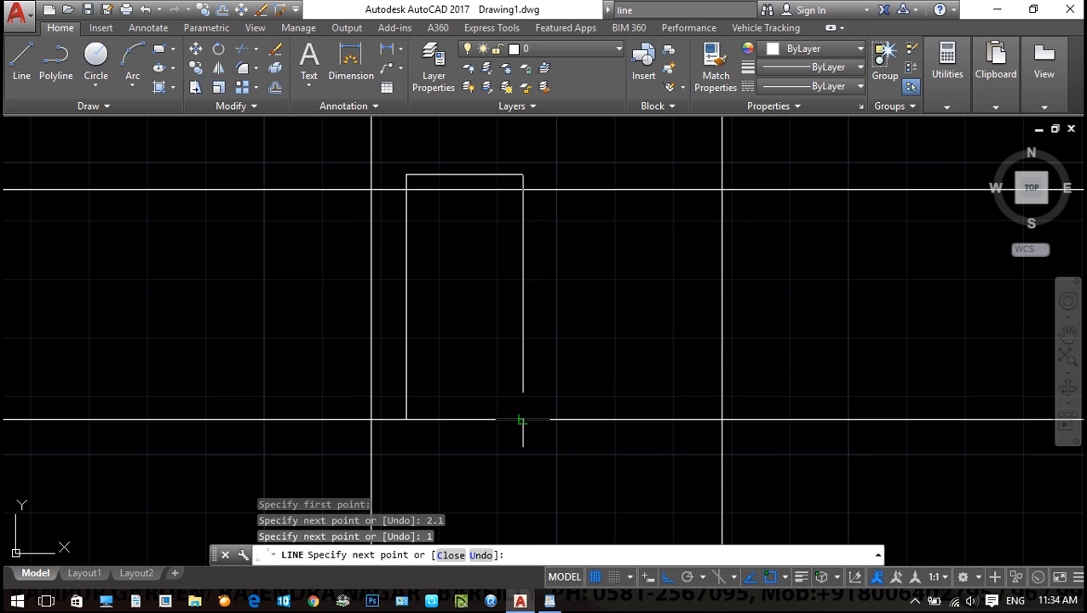
pyautogui.press('Escape')
# Erase the horizontal construction line that crosses the upper part of the door outline
pyautogui.moveTo(522, 419); pyautogui.dragTo(537, 539, button='middle')
pyautogui.click(672, 356)
pyautogui.click(587, 202)
pyautogui.write('e')
pyautogui.press('Return')
pyautogui.press('Escape')
pyautogui.press('Escape')
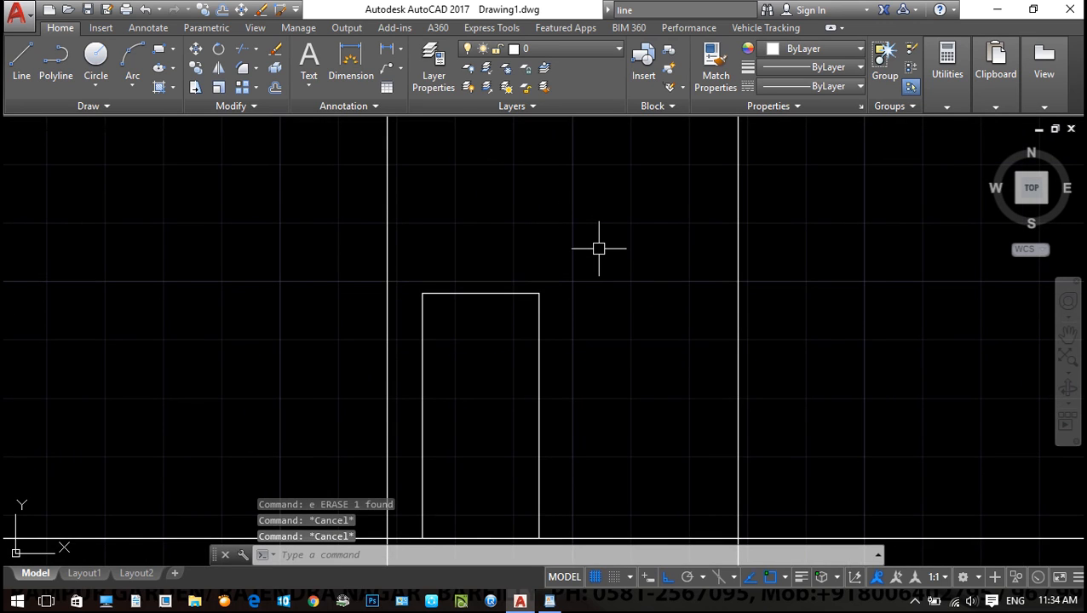
pyautogui.write('xl')
pyautogui.press('Return')
pyautogui.write('v')
pyautogui.press('Return')
pyautogui.press('Escape')
pyautogui.press('Escape')
# Place a horizontal construction line just above the door outline using XLINE with its Hor option
pyautogui.write('xl')
pyautogui.press('Return')
pyautogui.write('h')
pyautogui.press('Return')
pyautogui.scroll(-4, 600, 264)
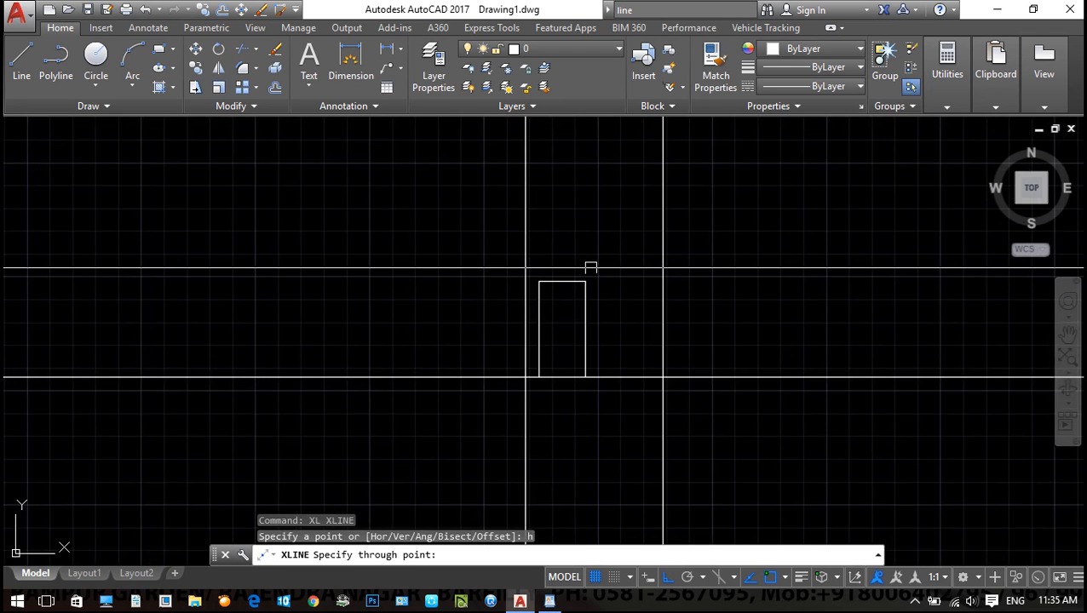
pyautogui.press('Escape')
# Examine how the vertical and horizontal construction lines project the square down to the view containing the door outline
pyautogui.scroll(-5, 461, 305)
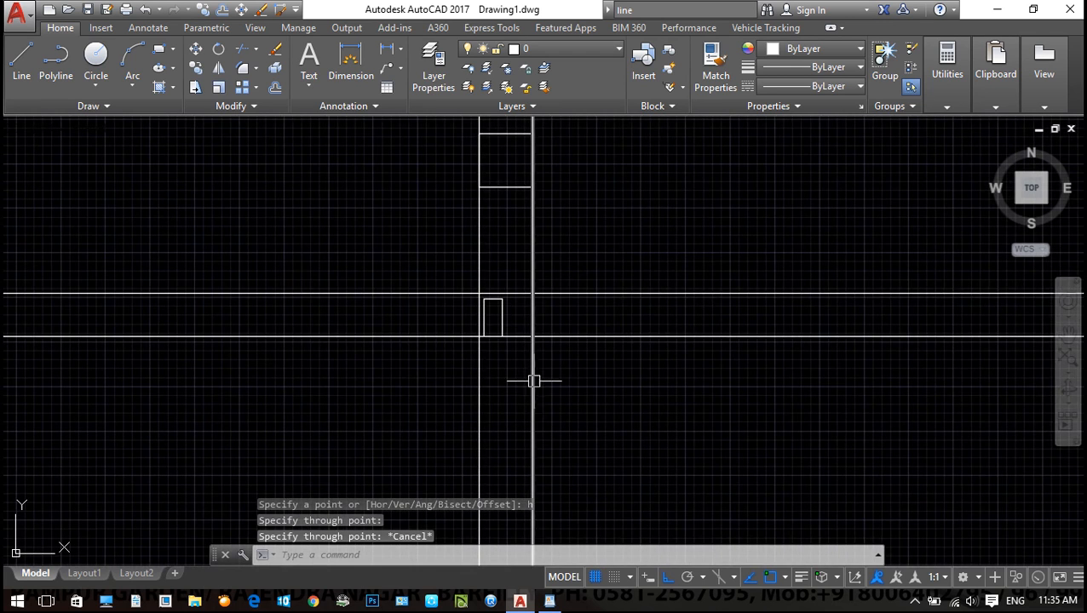
pyautogui.scroll(5, 507, 311)
pyautogui.scroll(2, 425, 163)
pyautogui.scroll(-2, 458, 179)
pyautogui.scroll(-3, 485, 179)
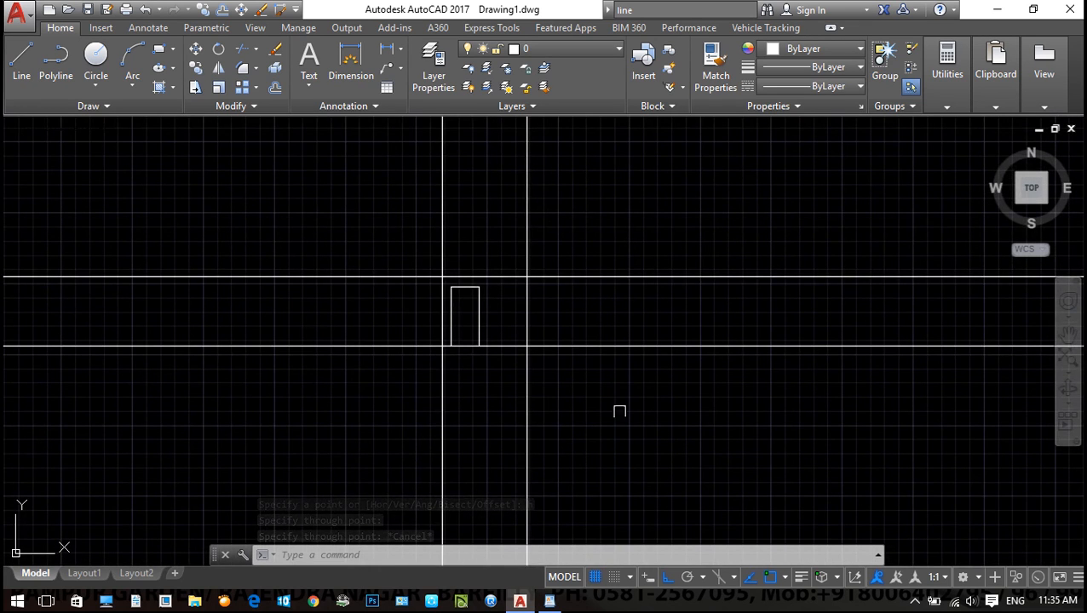
pyautogui.moveTo(452, 169); pyautogui.dragTo(437, 304, button='middle')
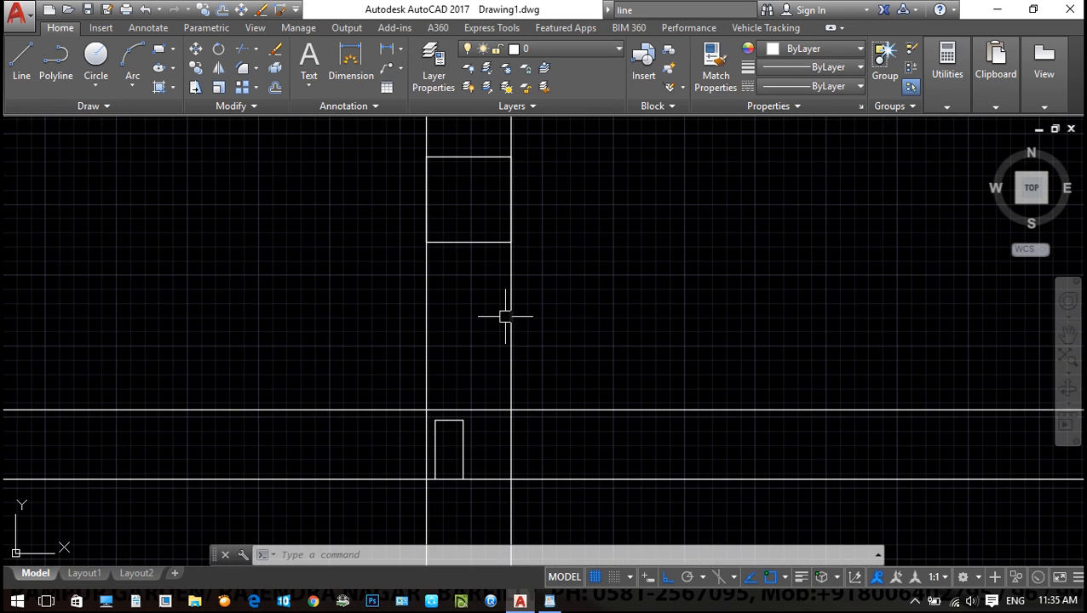
pyautogui.moveTo(504, 311); pyautogui.dragTo(493, 269, button='middle')
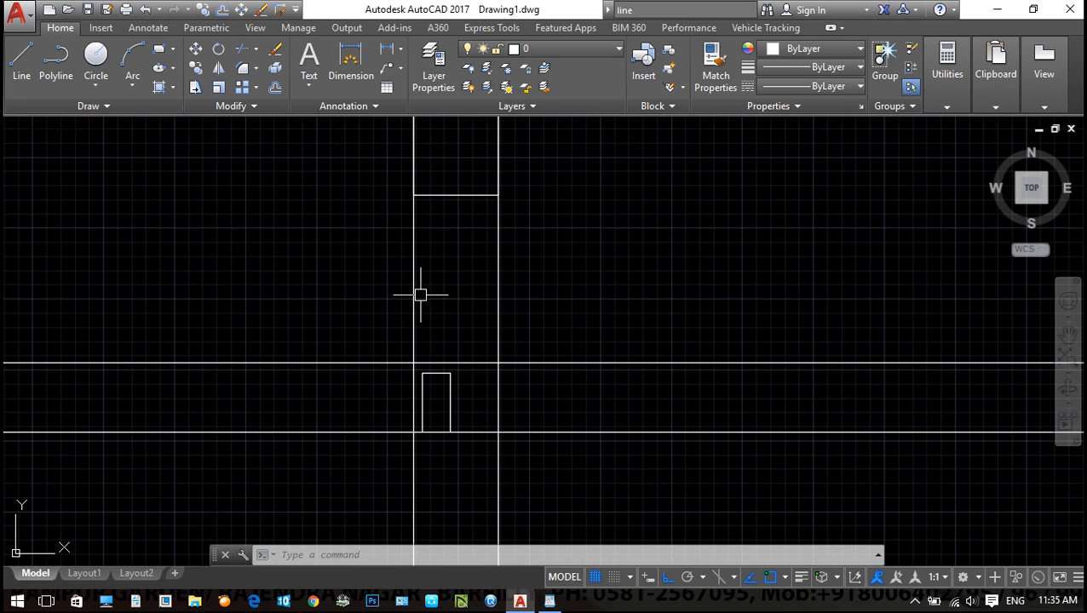
pyautogui.moveTo(487, 327); pyautogui.dragTo(438, 316, button='middle')
pyautogui.scroll(-2, 437, 316)
pyautogui.press('Escape')
pyautogui.press('Escape')
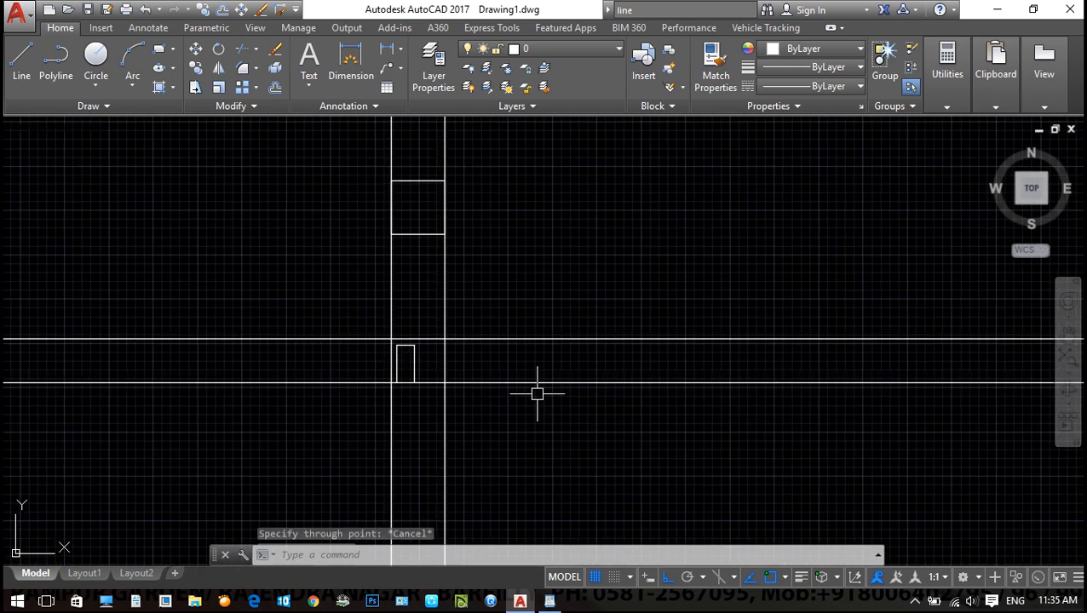
# Erase the construction lines, the door outline and the square from the drawing
pyautogui.click(532, 420)
pyautogui.click(370, 359)
pyautogui.write('e')
pyautogui.press('Return')
pyautogui.click(487, 288)
pyautogui.click(265, 120)
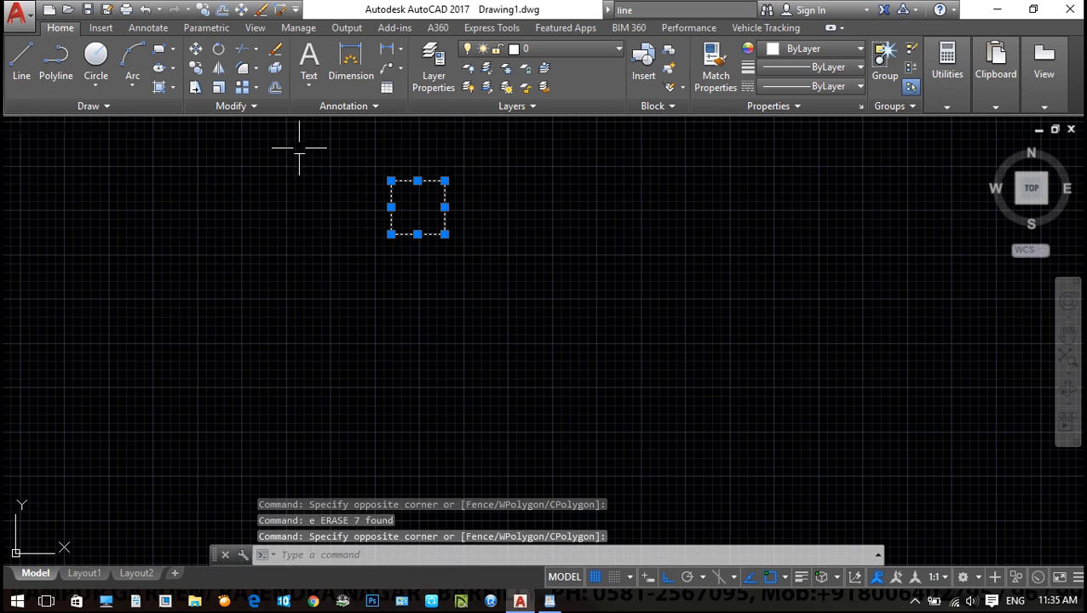
pyautogui.press('Delete')
pyautogui.press('Escape')
pyautogui.press('Escape')
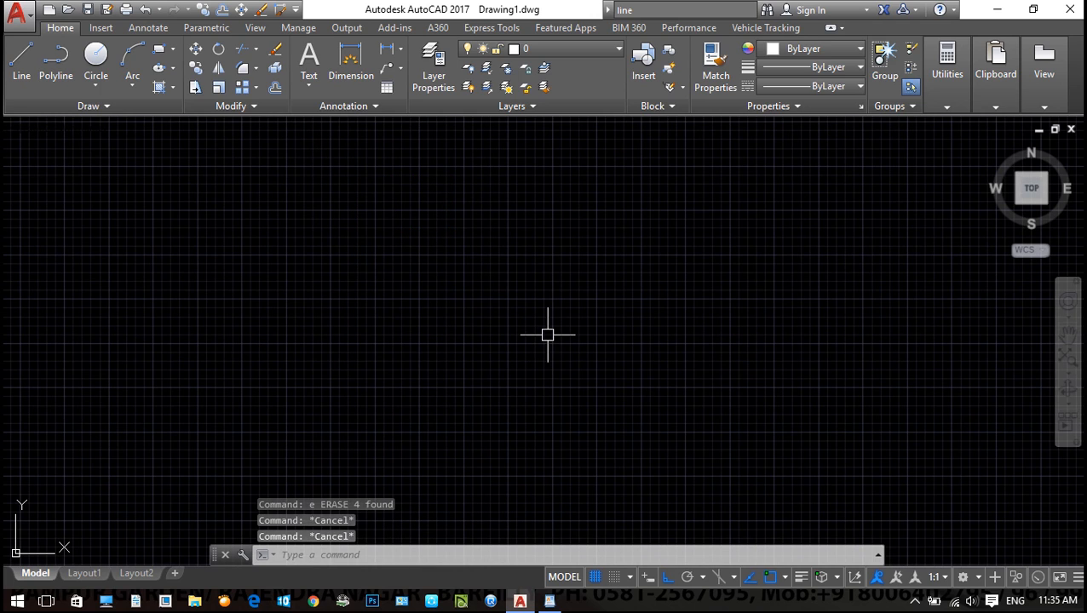
# Draw a single horizontal line across the middle of the empty drawing using the Line command
pyautogui.write('l')
pyautogui.press('Return')
pyautogui.click(313, 372)
pyautogui.click(714, 371)
pyautogui.press('Escape')
pyautogui.press('Escape')
# Place a construction line at 34 degrees through a point on the horizontal line using XLINE with its Ang option
pyautogui.write('xl')
pyautogui.press('Return')
pyautogui.write('a')
pyautogui.press('Return')
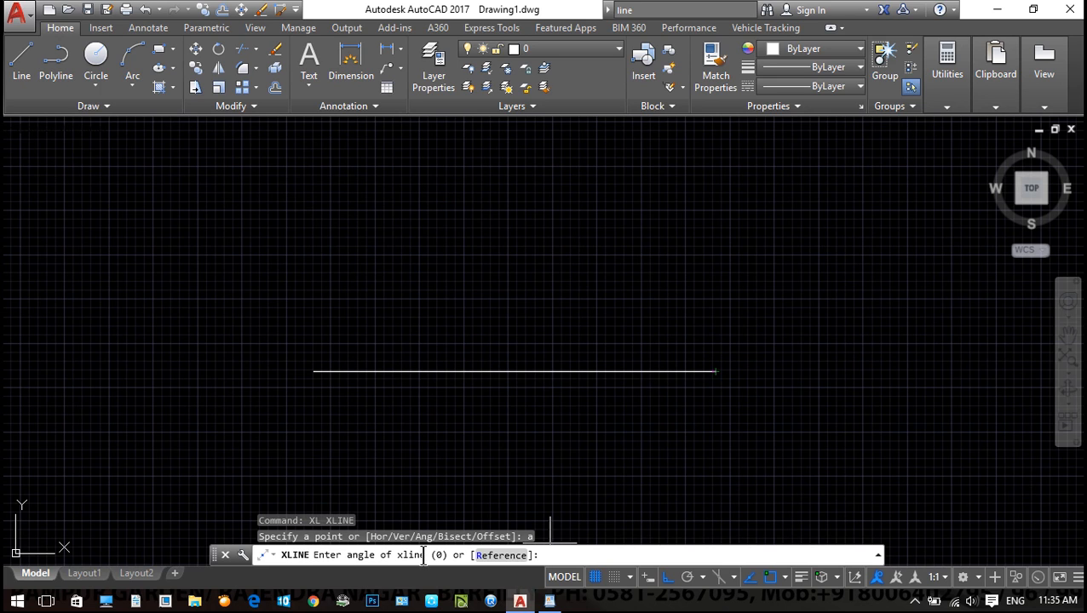
pyautogui.write('34')
pyautogui.press('Return')
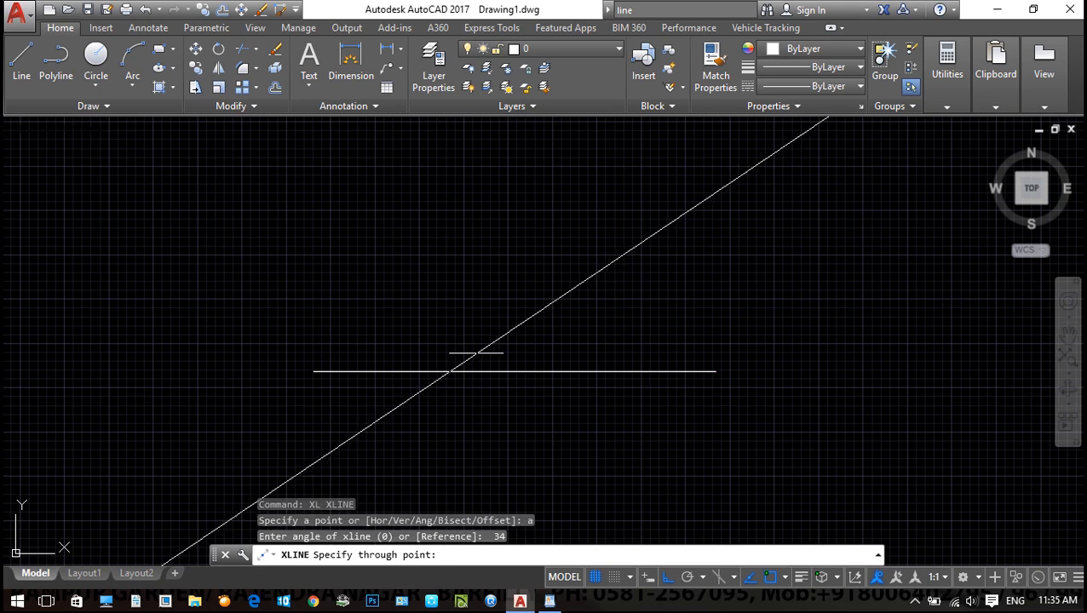
pyautogui.click(467, 370)
pyautogui.press('Escape')
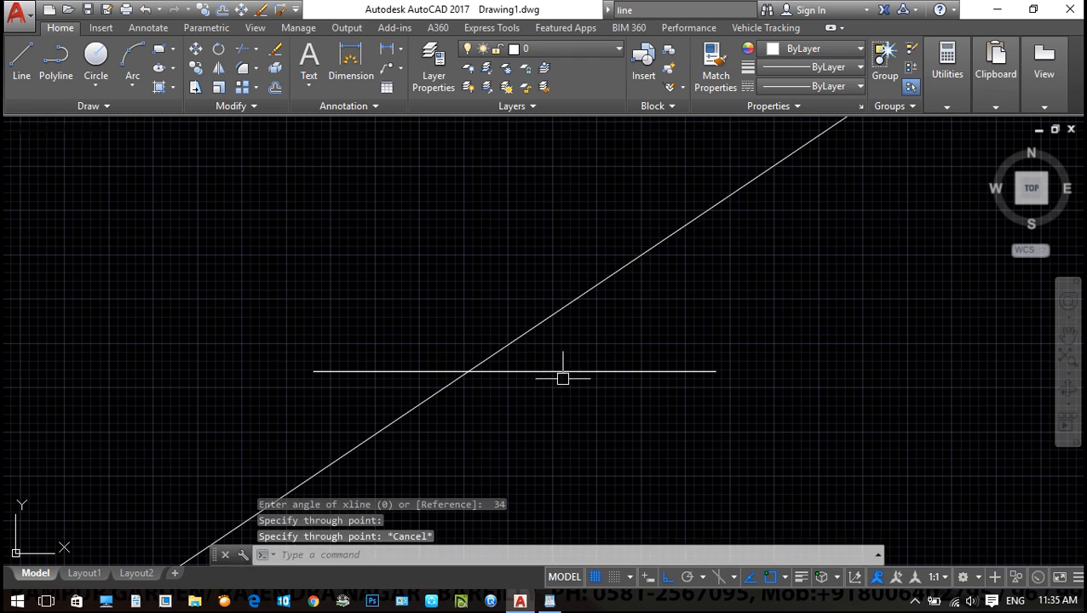
# Try to add an angular dimension between the horizontal line and the angled construction line
pyautogui.click(400, 51)
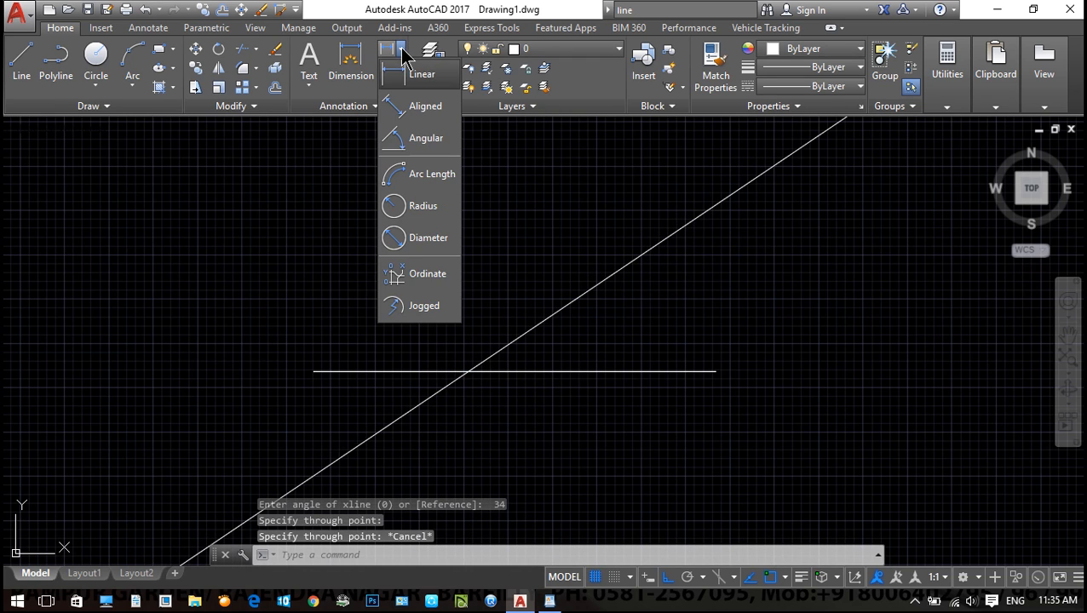
pyautogui.click(447, 141)
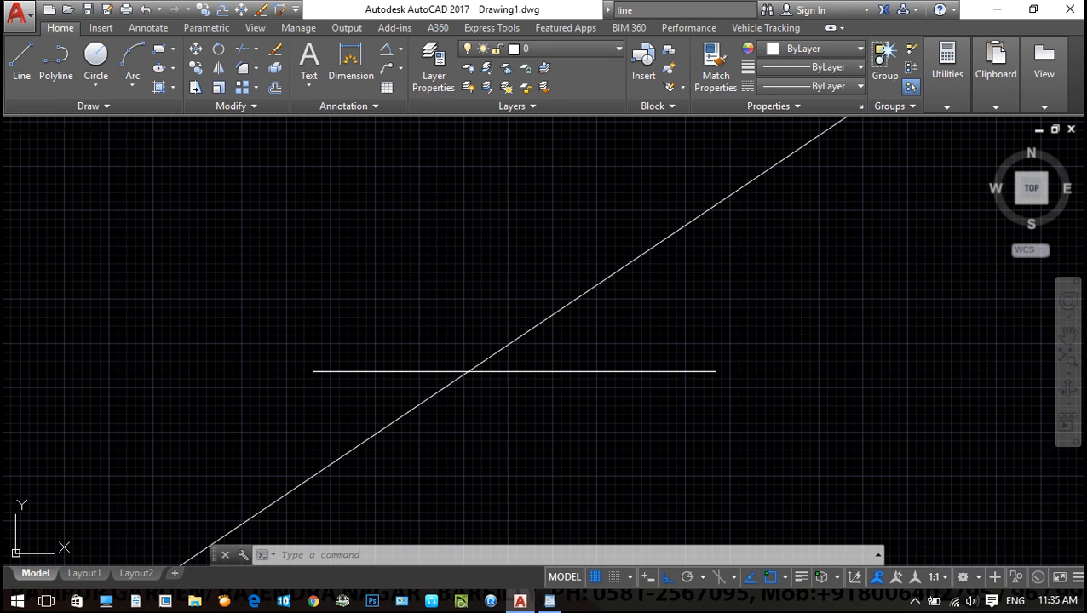
pyautogui.click(599, 372)
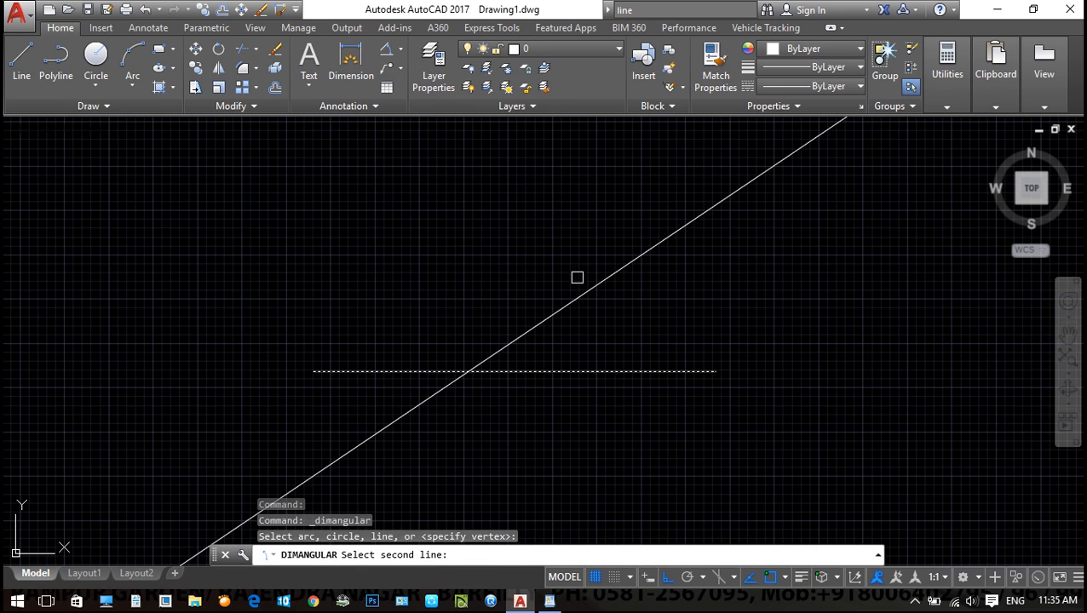
pyautogui.scroll(2, 580, 303)
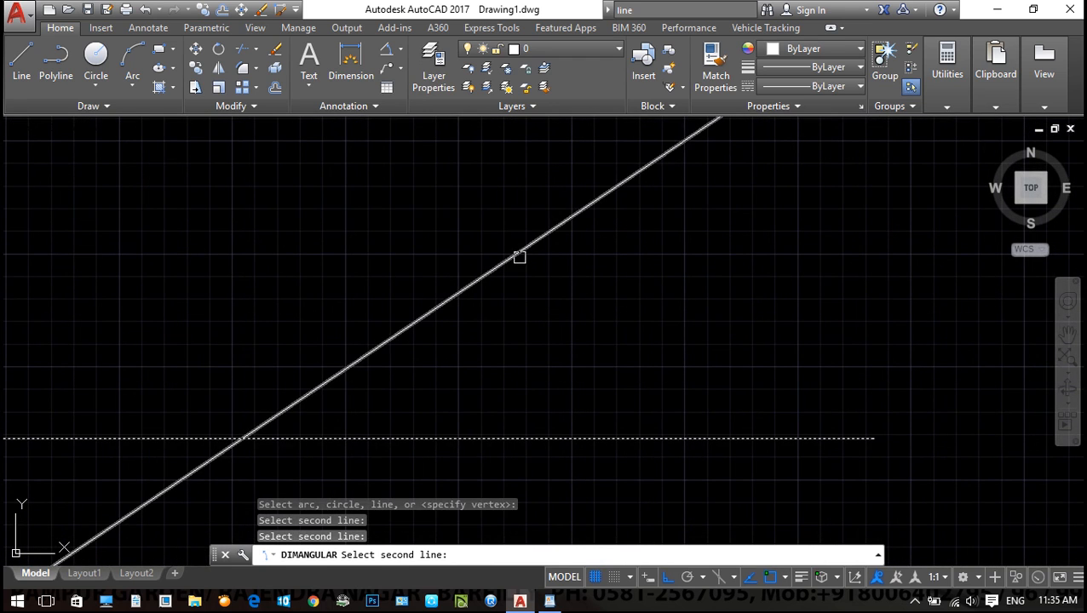
pyautogui.press('Escape')
# With Ortho off, draw a line segment along the angled construction line, starting at its intersection with the horizontal line
pyautogui.scroll(-2, 584, 328)
pyautogui.write('l')
pyautogui.press('Return')
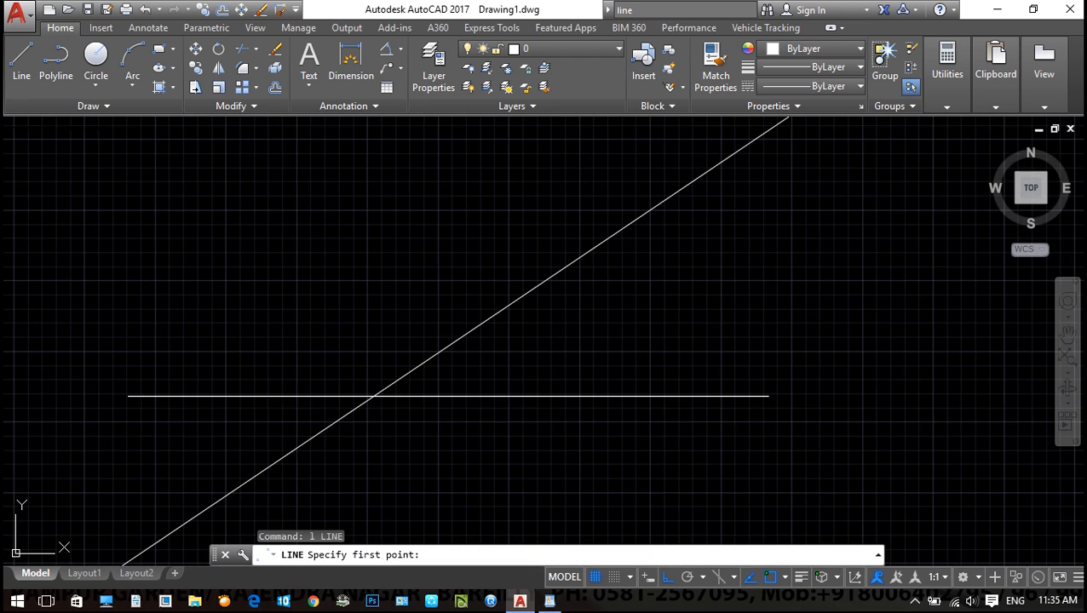
pyautogui.click(376, 393)
pyautogui.hotkey('ctrl', 'z')
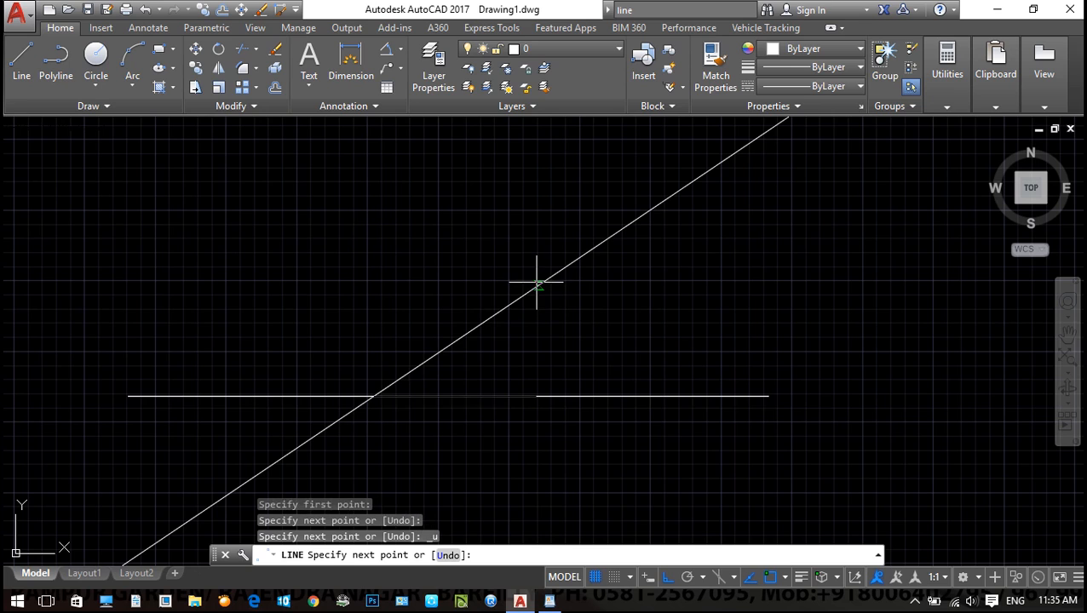
pyautogui.press('F8')
pyautogui.press('Escape')
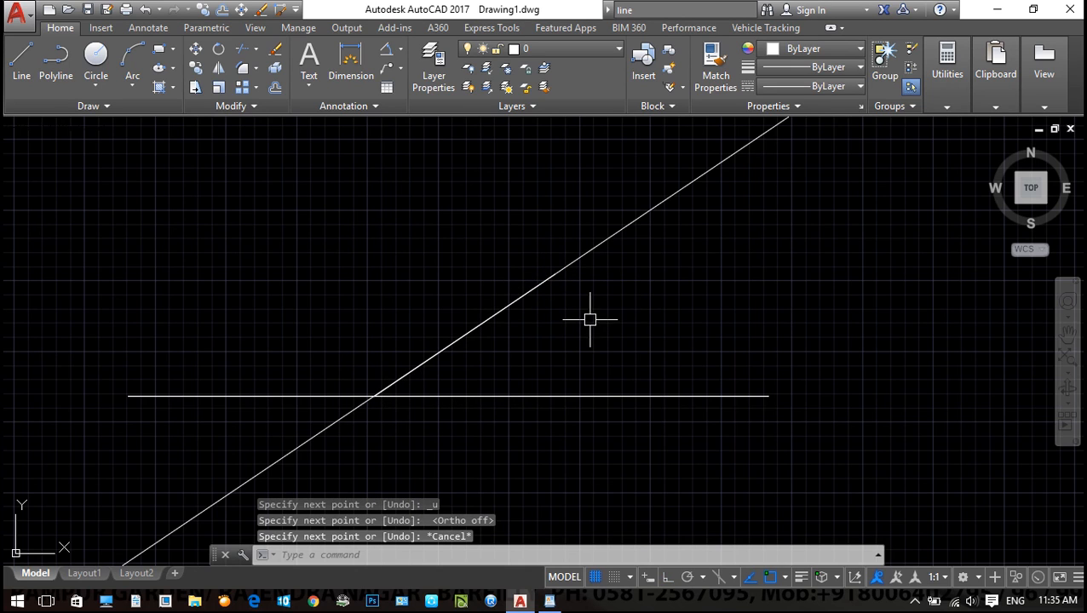
# Add an angular dimension between the horizontal line and the segment drawn along the angled construction line
pyautogui.click(399, 49)
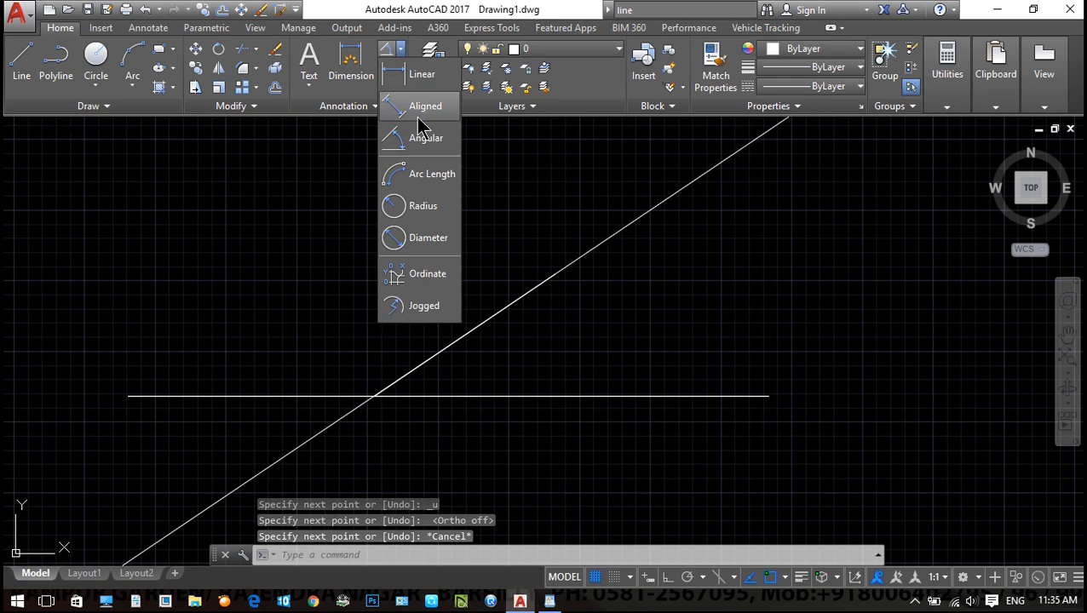
pyautogui.click(423, 141)
pyautogui.click(504, 393)
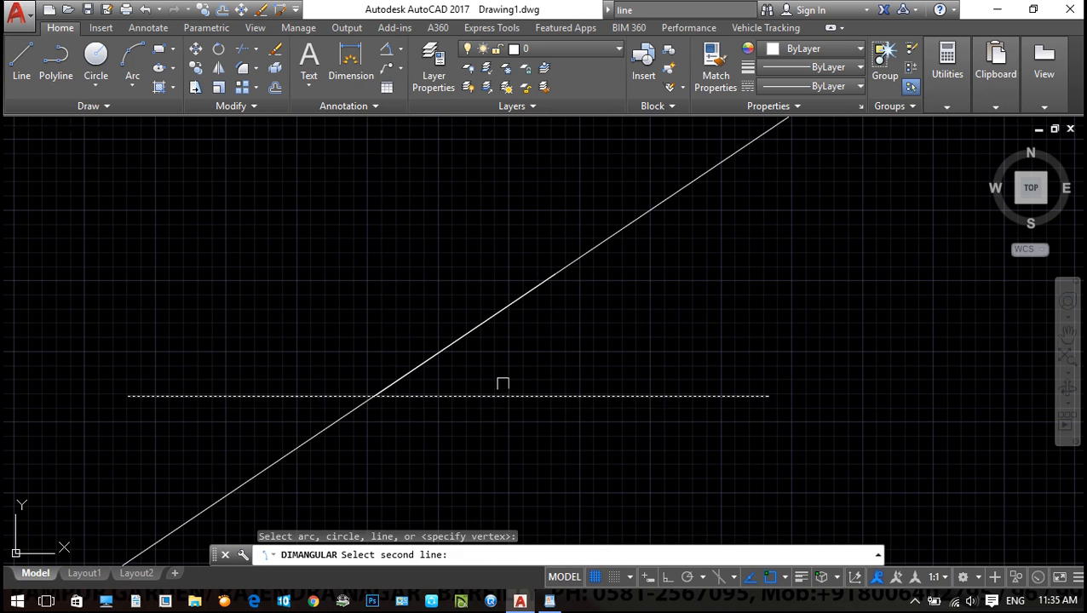
pyautogui.click(483, 322)
pyautogui.scroll(2, 531, 356)
pyautogui.scroll(4, 545, 359)
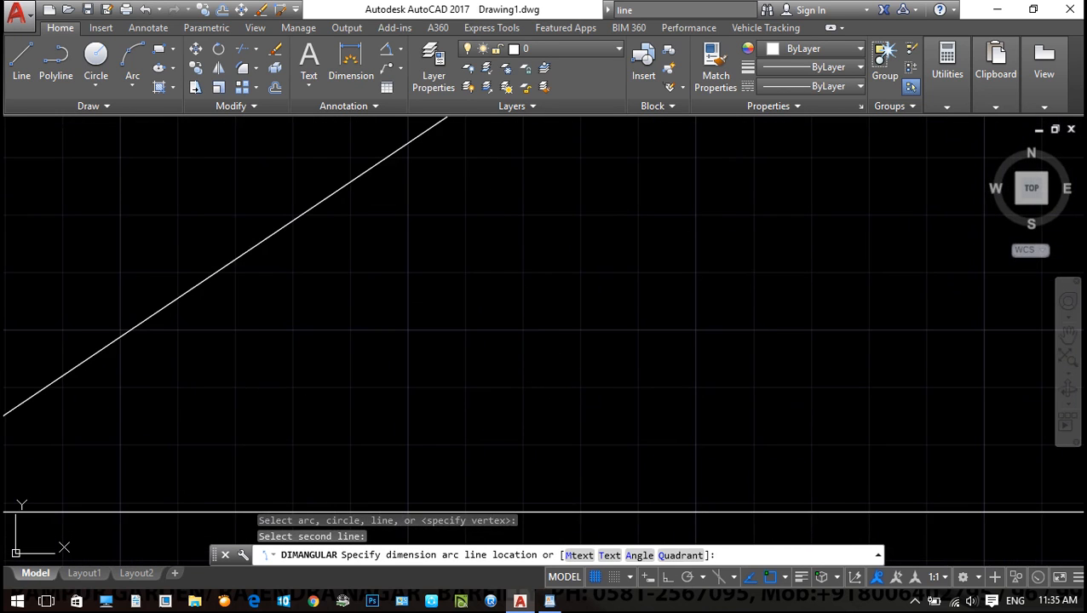
pyautogui.click(543, 304)
pyautogui.scroll(2, 543, 304)
pyautogui.scroll(-4, 546, 302)
pyautogui.scroll(-4, 546, 303)
pyautogui.scroll(-2, 629, 430)
# Erase both lines, the construction line and the angular dimension, and undo that erasure
pyautogui.click(630, 432)
pyautogui.click(422, 270)
pyautogui.write('e')
pyautogui.press('space')
pyautogui.press('space')
pyautogui.press('Escape')
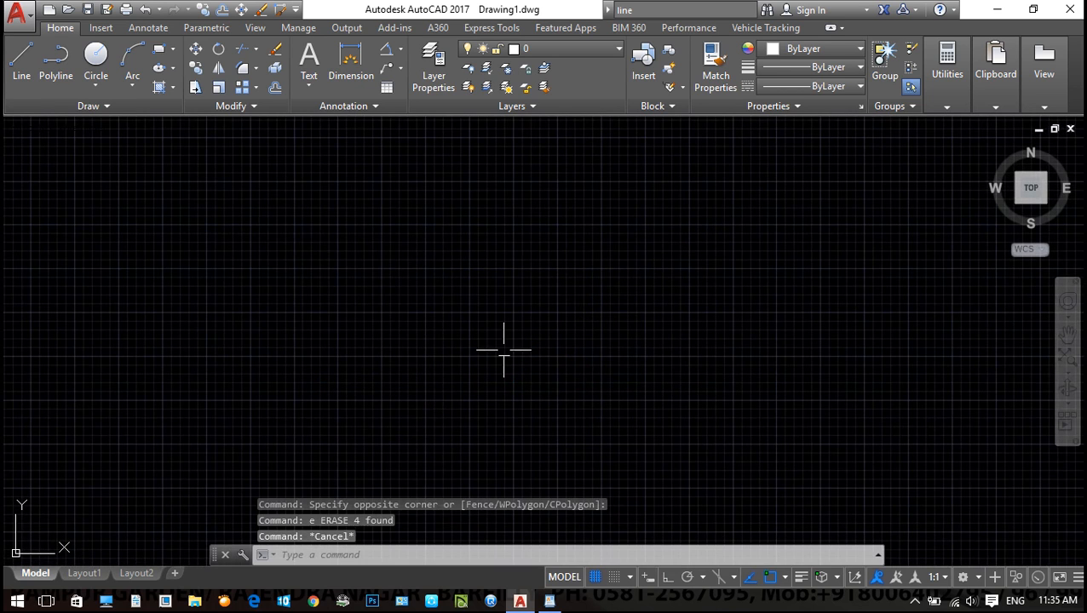
pyautogui.hotkey('ctrl', 'z')
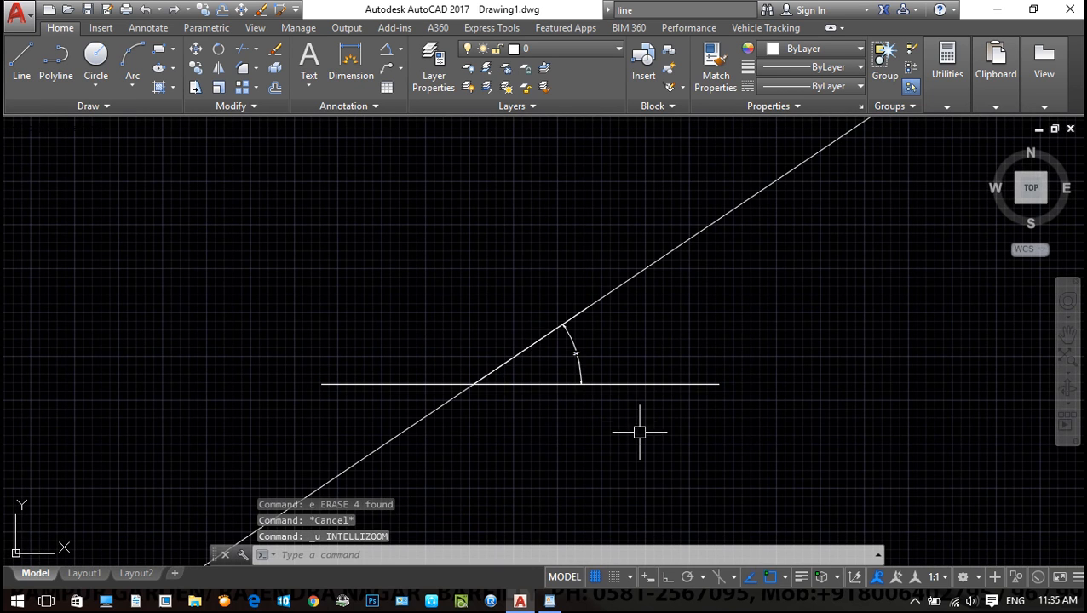
pyautogui.scroll(2, 539, 538)
pyautogui.press('Escape')
pyautogui.press('Escape')
# Switch to WordPad and review the notes on XLINE's Hor, Ver and Angular options
pyautogui.click(550, 602)
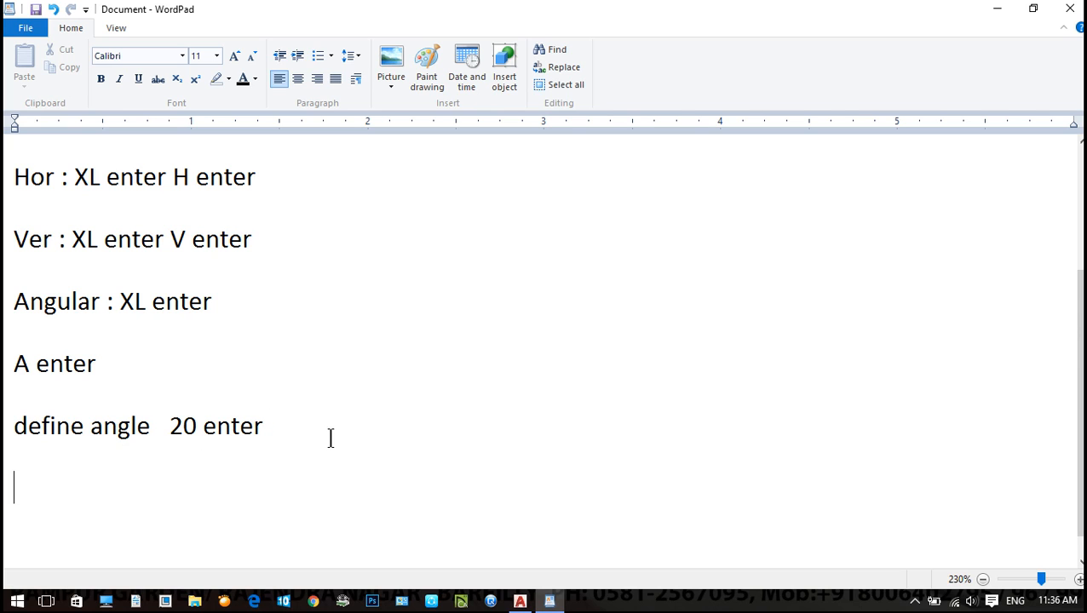
pyautogui.scroll(2, 317, 308)
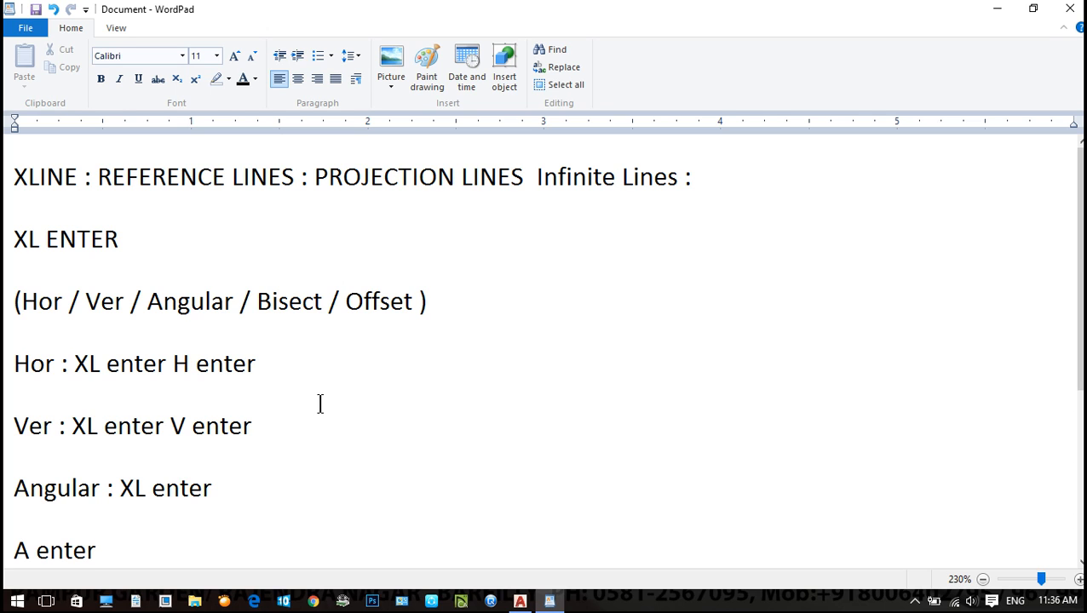
pyautogui.scroll(-3, 319, 404)
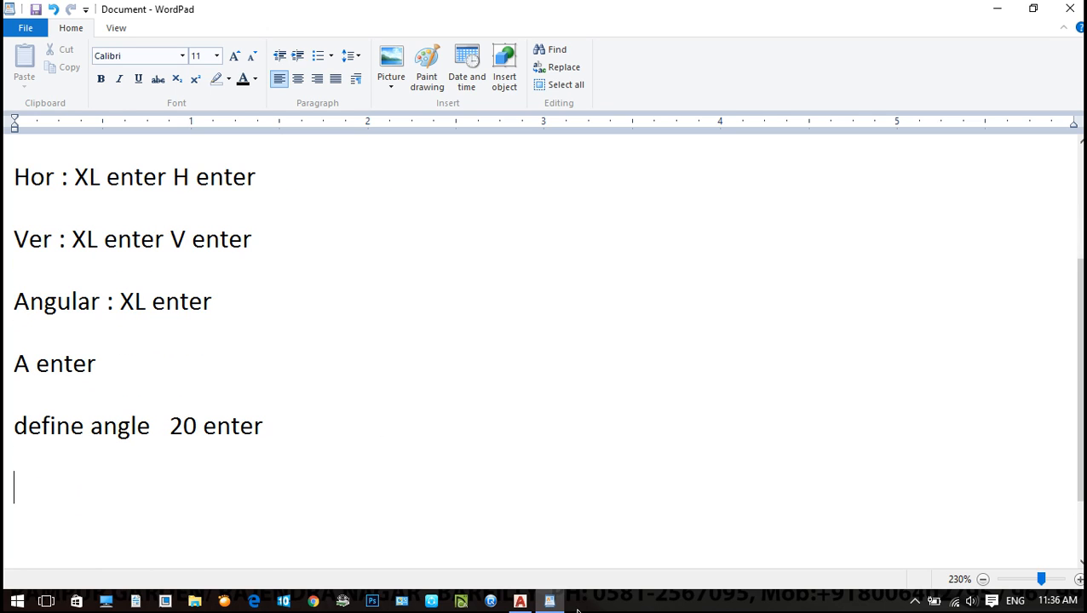
# Open Paint and draw two straight black lines that meet at a common point to form an acute angle
pyautogui.press('super')
pyautogui.write('paint')
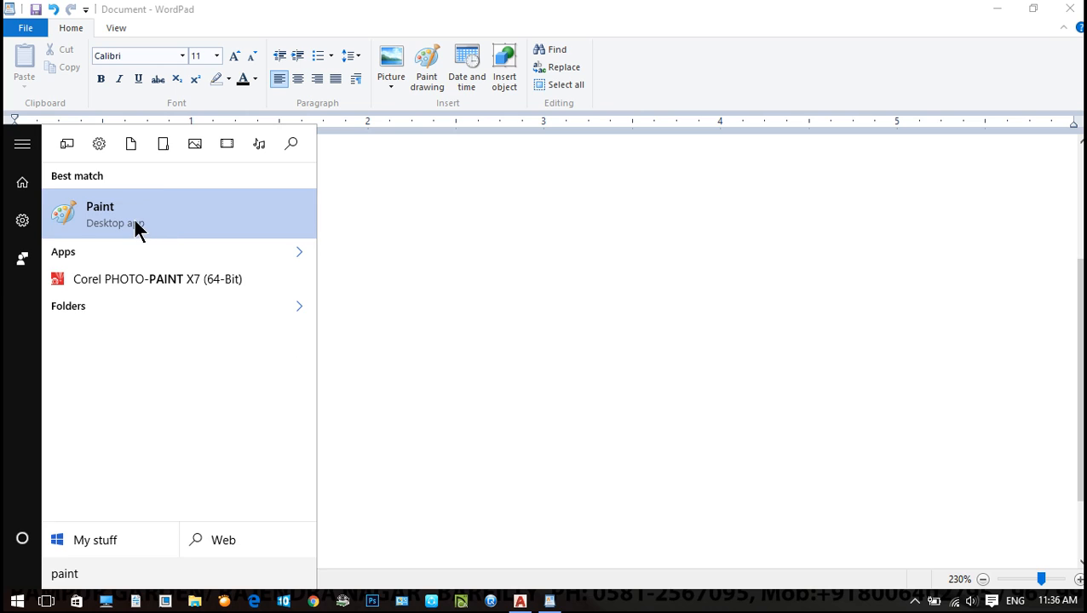
pyautogui.click(115, 214)
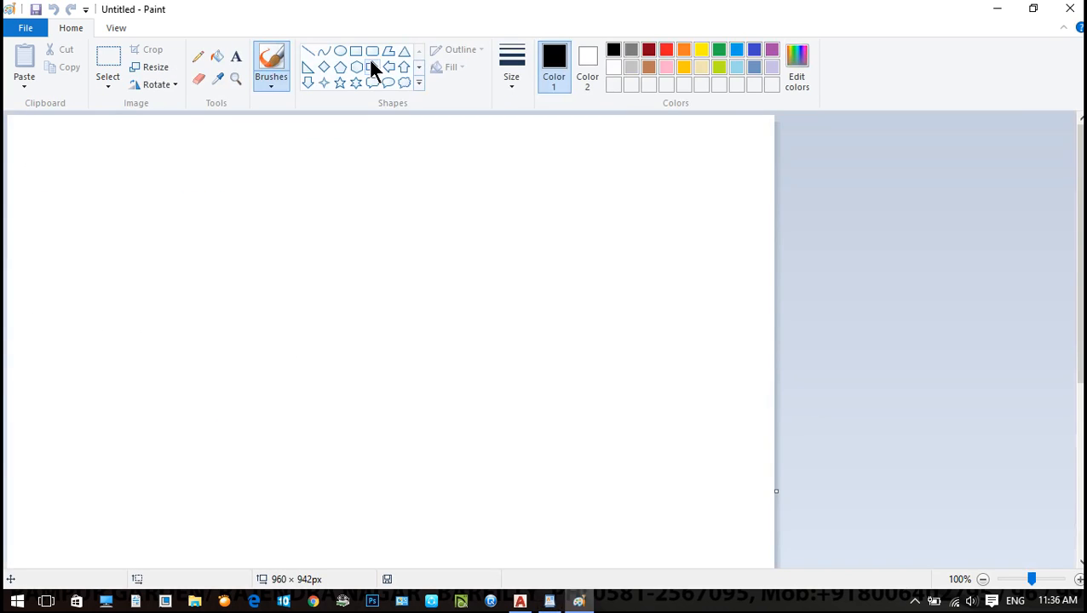
pyautogui.click(308, 51)
pyautogui.moveTo(518, 222)
pyautogui.mouseDown()
pyautogui.moveTo(317, 375)
pyautogui.moveTo(588, 433)
pyautogui.mouseUp()
pyautogui.click(645, 362)
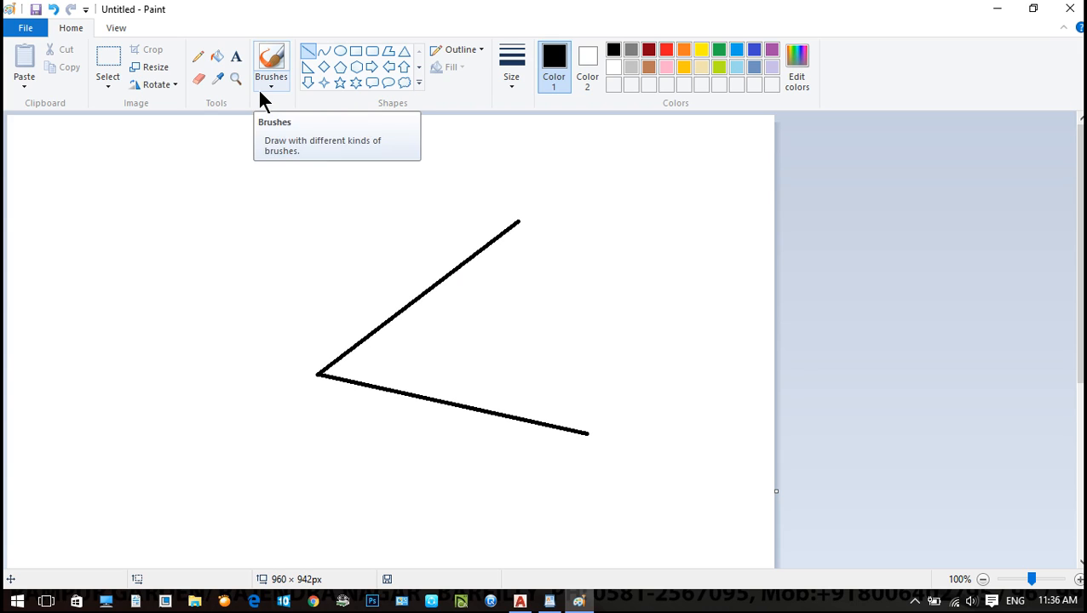
# Label the common point of the two black lines "Vertex" in red brush handwriting with a leader stroke and a circled 1
pyautogui.click(271, 65)
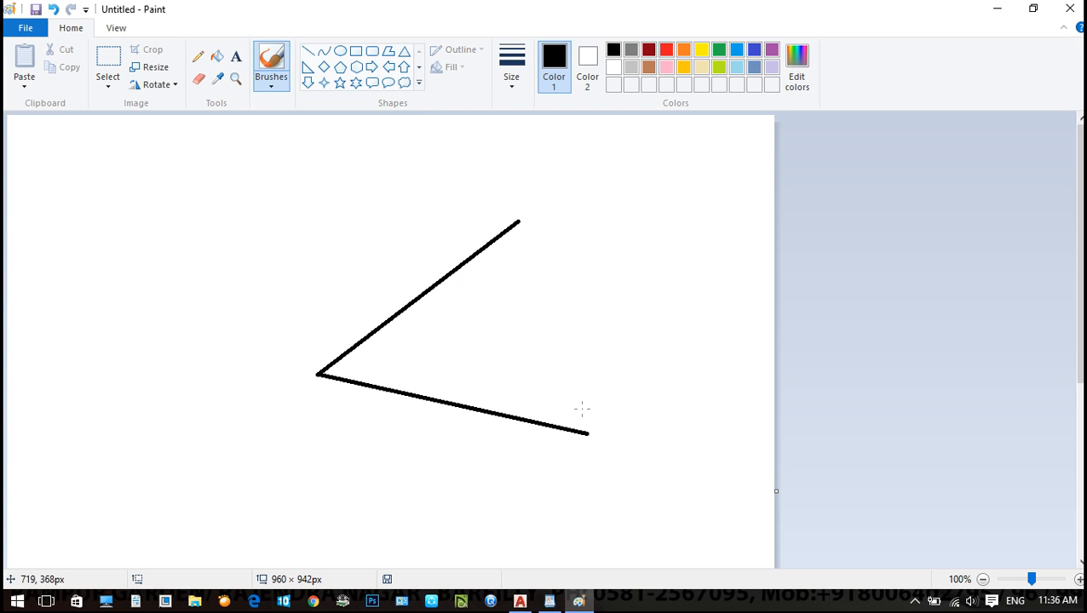
pyautogui.moveTo(315, 372); pyautogui.dragTo(280, 415)
pyautogui.hotkey('ctrl', 'z')
pyautogui.click(666, 51)
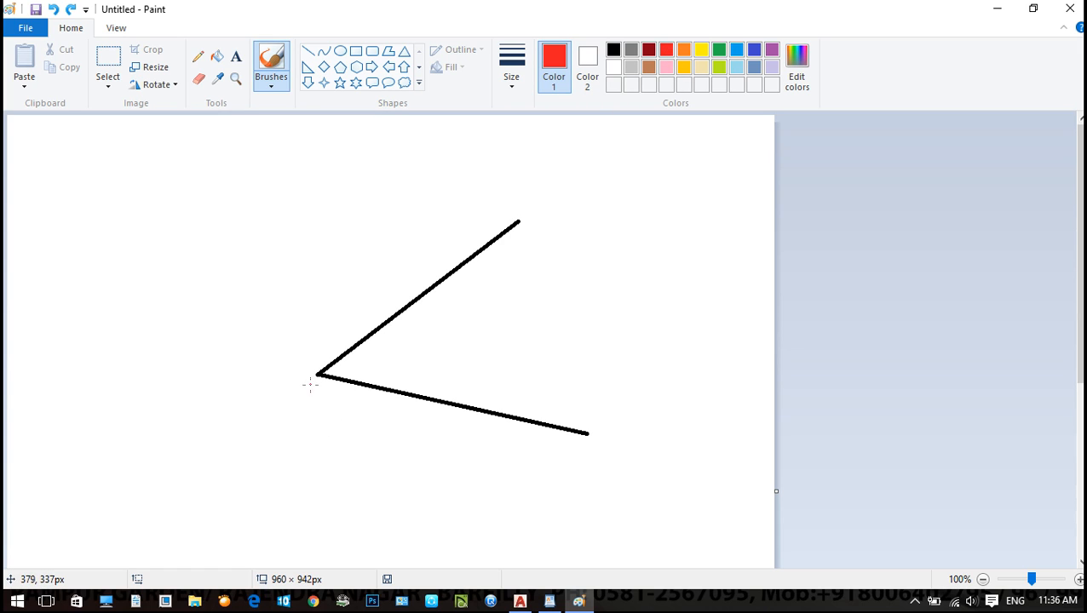
pyautogui.moveTo(316, 373); pyautogui.dragTo(286, 419)
pyautogui.moveTo(259, 432); pyautogui.dragTo(280, 443)
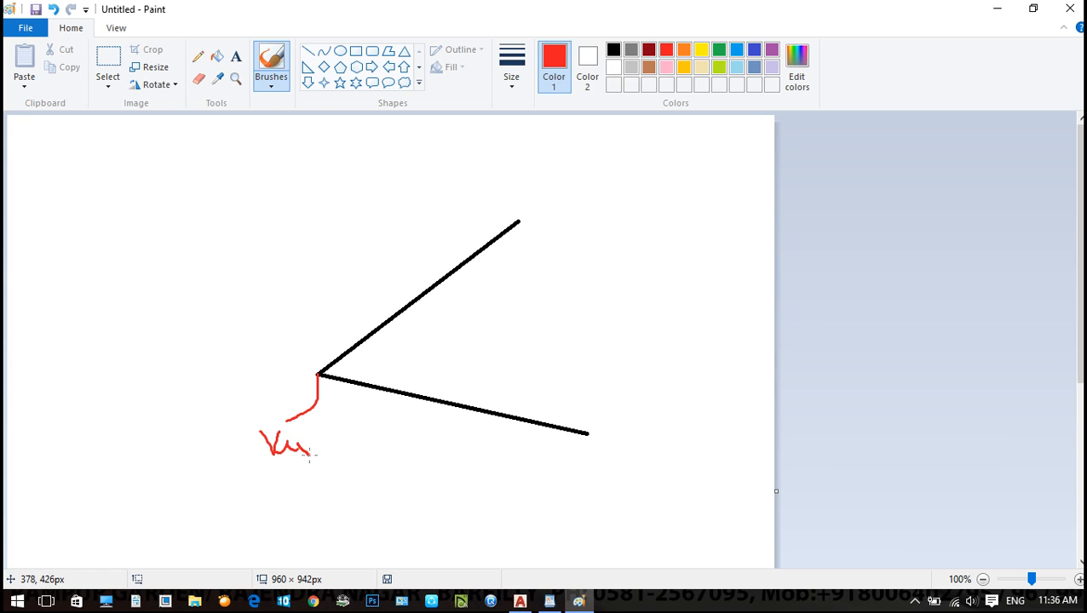
pyautogui.moveTo(339, 441)
pyautogui.mouseDown()
pyautogui.moveTo(359, 432)
pyautogui.moveTo(368, 444)
pyautogui.mouseUp()
pyautogui.moveTo(369, 430); pyautogui.dragTo(355, 443)
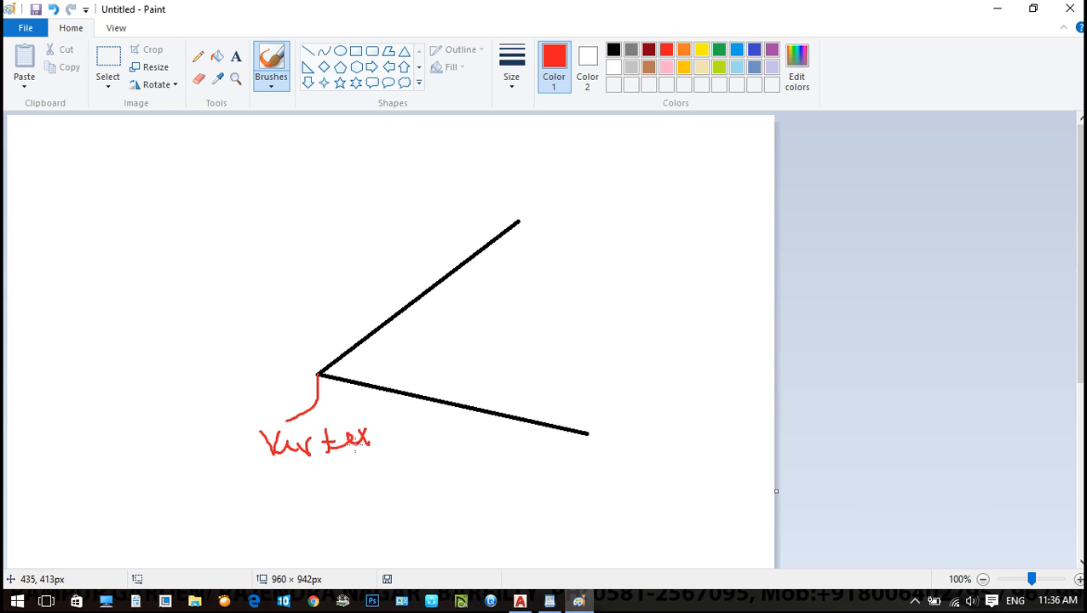
pyautogui.moveTo(239, 437)
pyautogui.mouseDown()
pyautogui.moveTo(246, 460)
pyautogui.moveTo(266, 445)
pyautogui.mouseUp()
# Handwrite red labels with leader strokes: "Start" with the number 2 at the lower line and "End" at the upper line
pyautogui.moveTo(545, 400)
pyautogui.mouseDown()
pyautogui.moveTo(580, 393)
pyautogui.moveTo(579, 407)
pyautogui.moveTo(609, 404)
pyautogui.mouseUp()
pyautogui.moveTo(603, 394)
pyautogui.mouseDown()
pyautogui.moveTo(652, 396)
pyautogui.moveTo(641, 390)
pyautogui.mouseUp()
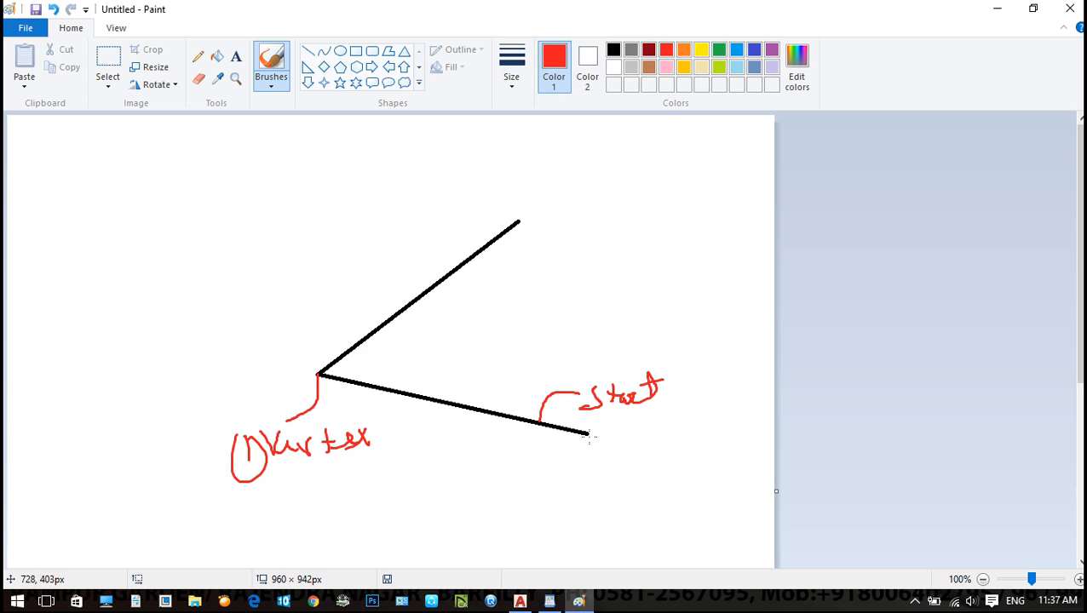
pyautogui.moveTo(496, 240); pyautogui.dragTo(507, 197)
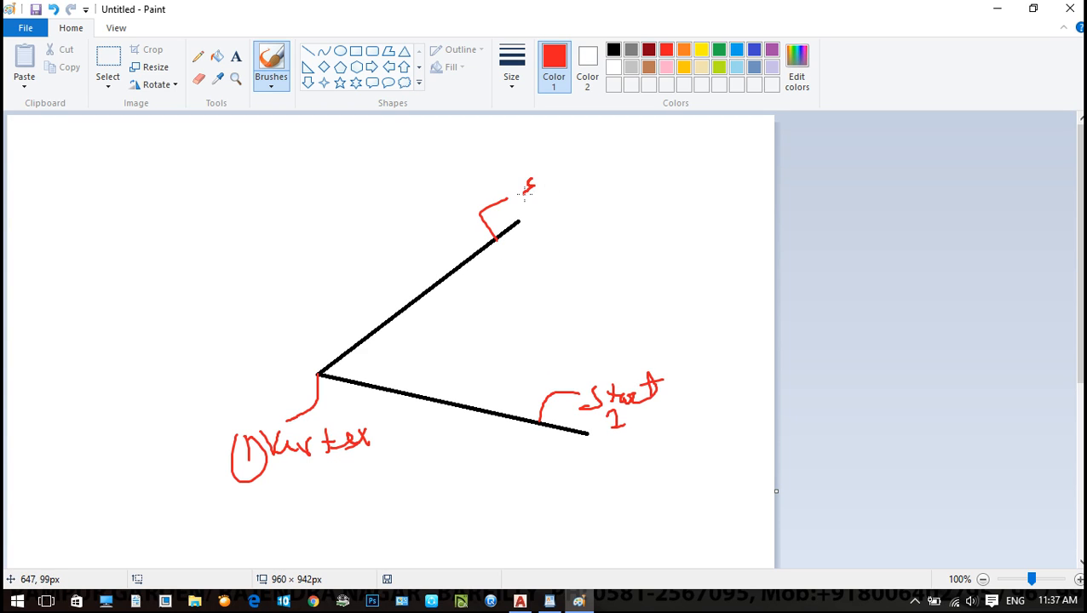
pyautogui.moveTo(561, 185); pyautogui.dragTo(568, 203)
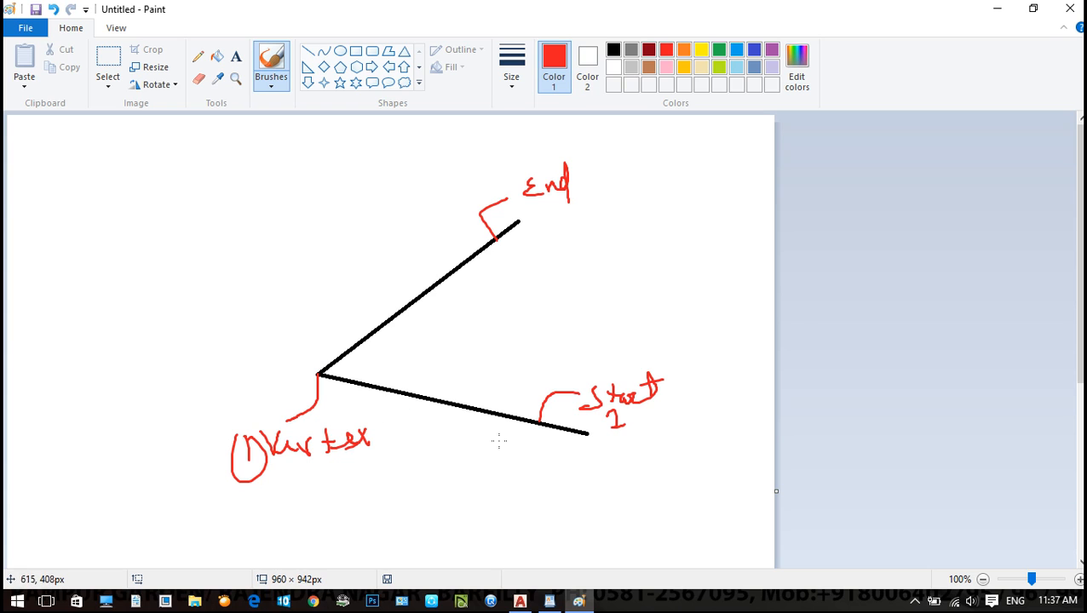
# Switch to WordPad and add the lines "Bisect :", "XL enter" and "B enter" below the Angular notes
pyautogui.click(996, 10)
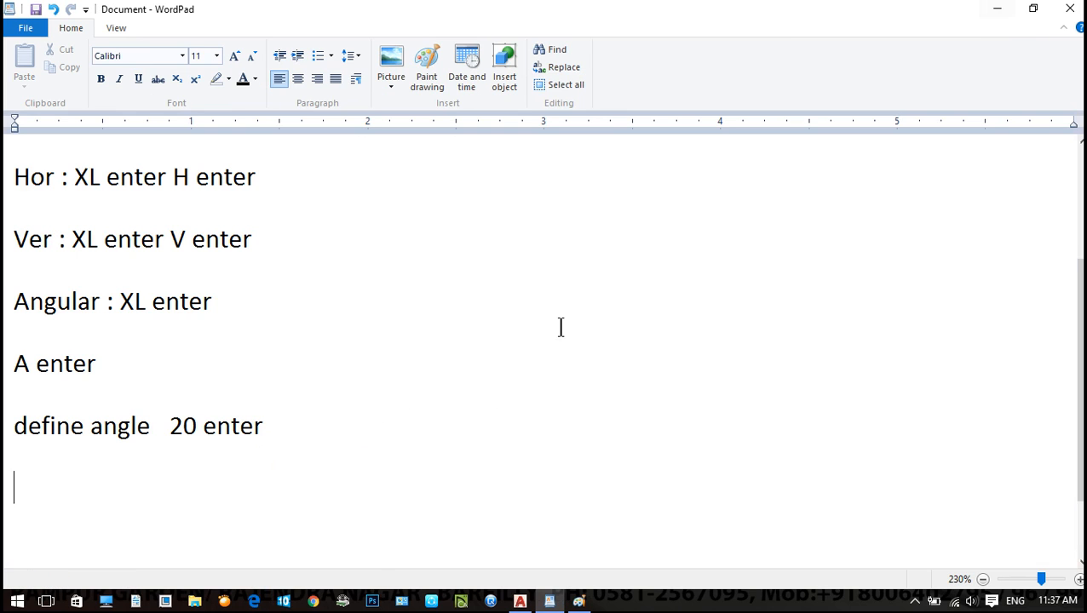
pyautogui.press('Return')
pyautogui.write('Bisect  :')
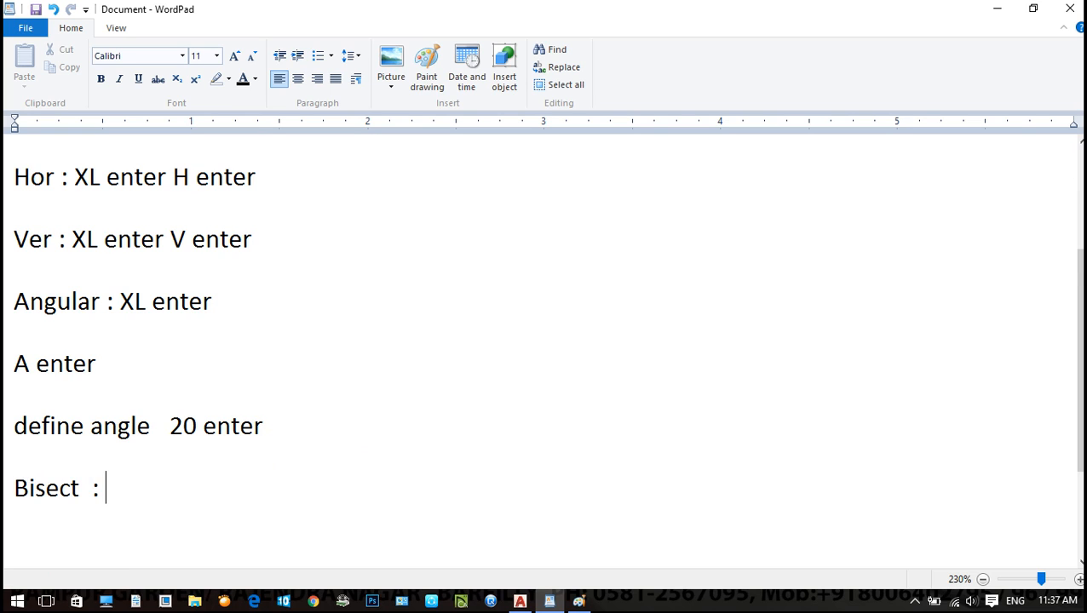
pyautogui.press('Return')
pyautogui.write('X')
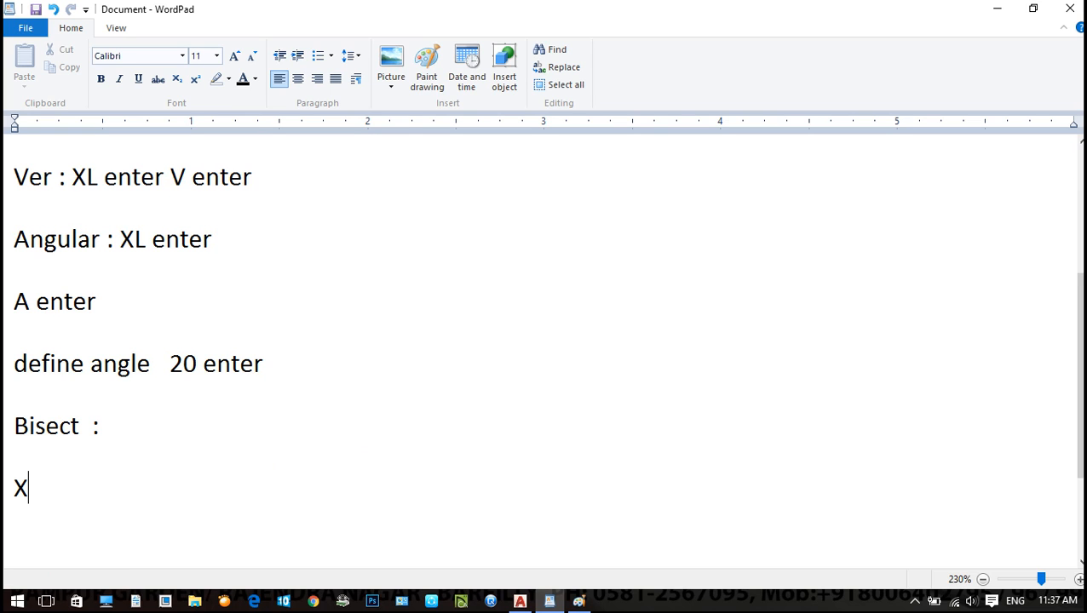
pyautogui.write('L enter')
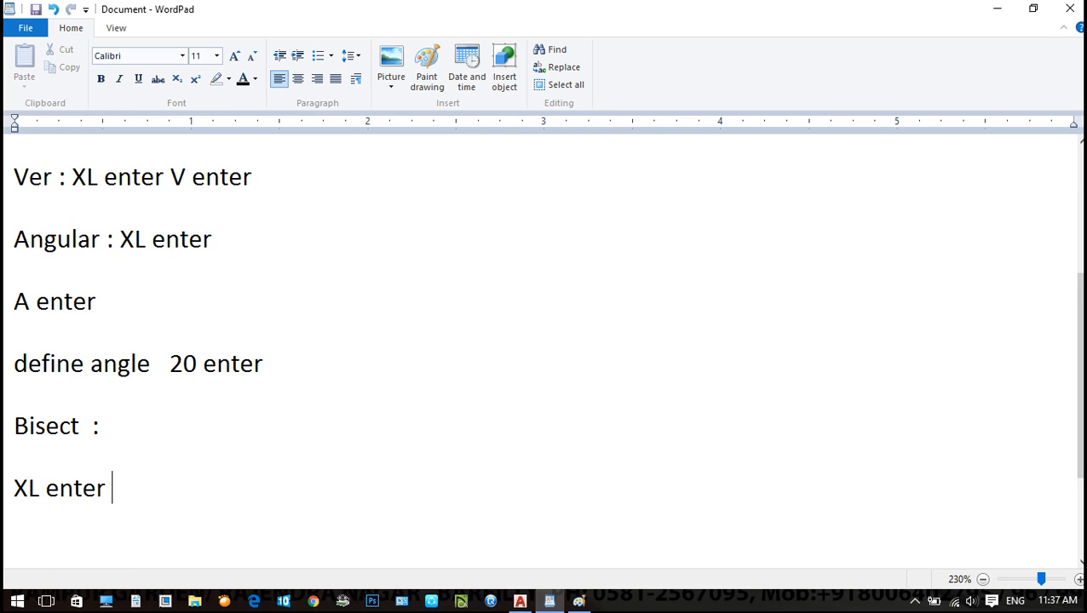
pyautogui.press('Return')
pyautogui.write('B enter')
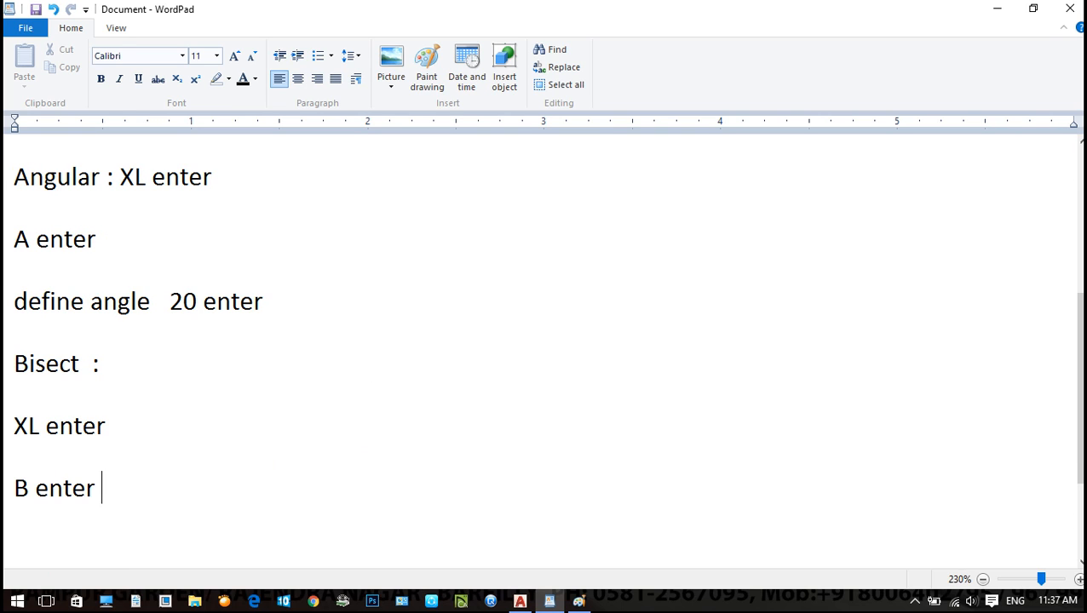
# Add the note lines "define angle vertex point", "define angle start point" and "define angle end point" below "B enter"
pyautogui.press('Return')
pyautogui.write('define a')
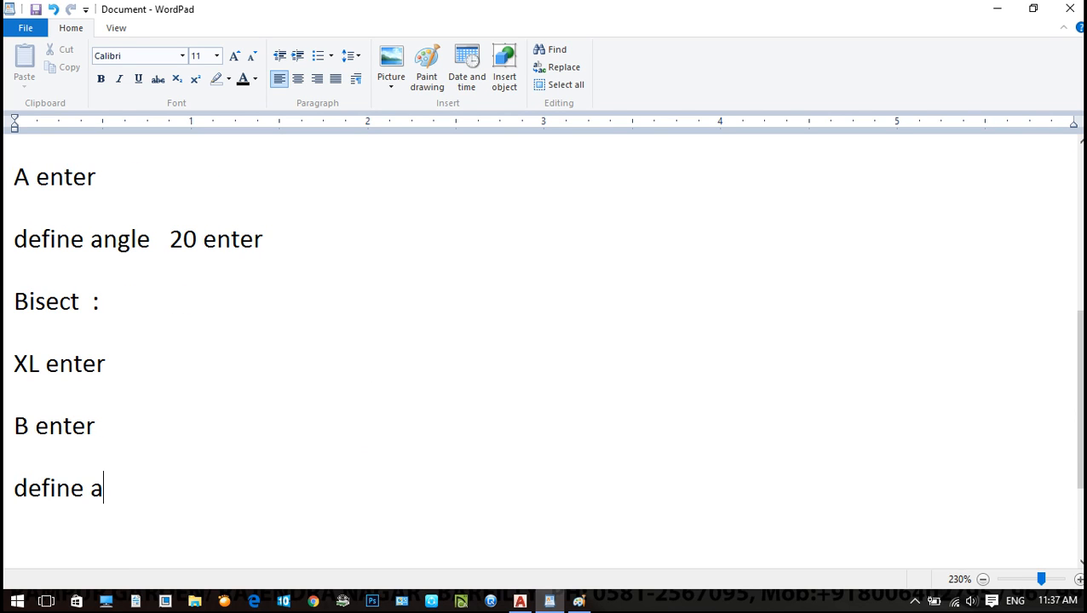
pyautogui.write('ngle vert')
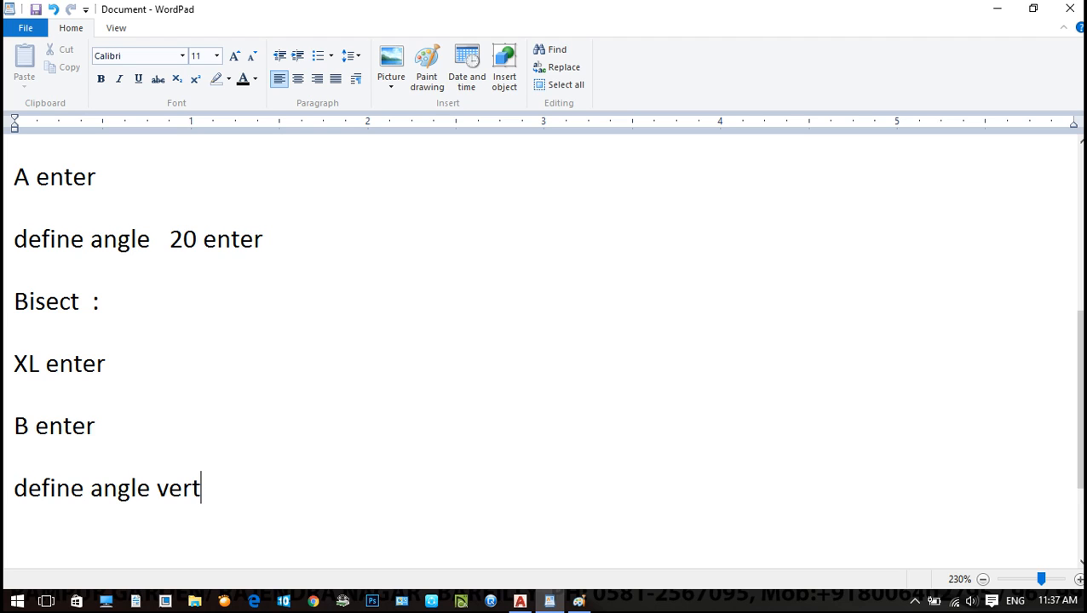
pyautogui.write('ex point')
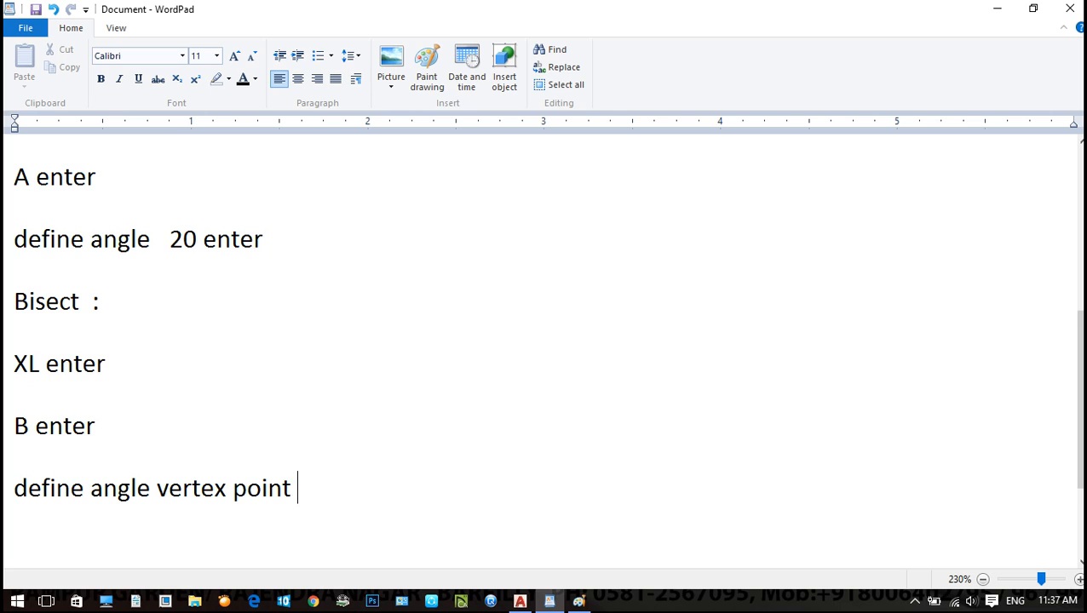
pyautogui.press('Return')
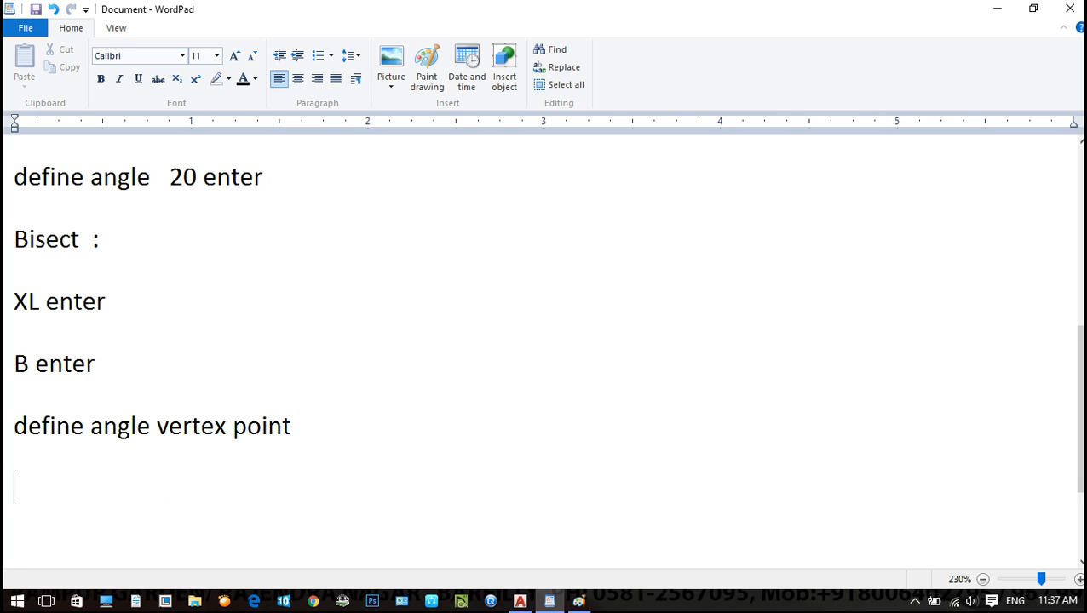
pyautogui.write('define ang')
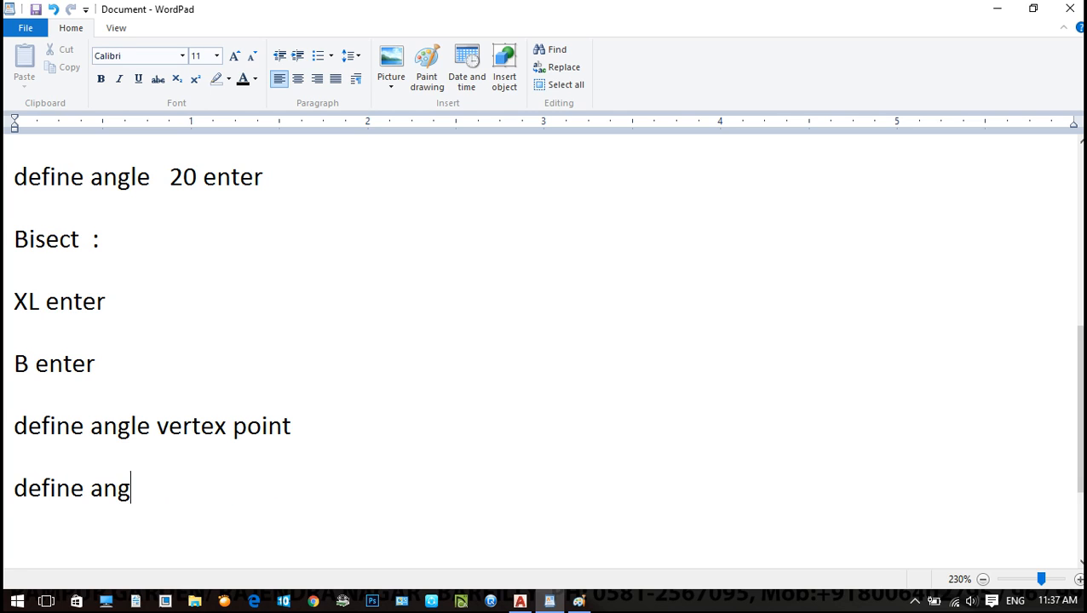
pyautogui.write('le start poti')
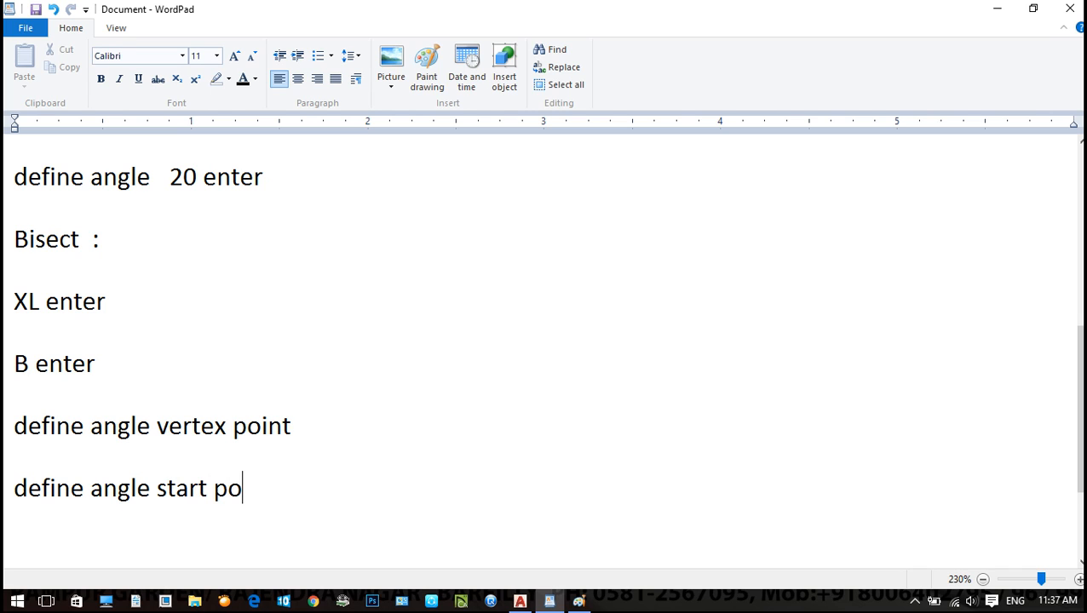
pyautogui.press('BackSpace')
pyautogui.press('BackSpace')
pyautogui.write('int')
pyautogui.press('Return')
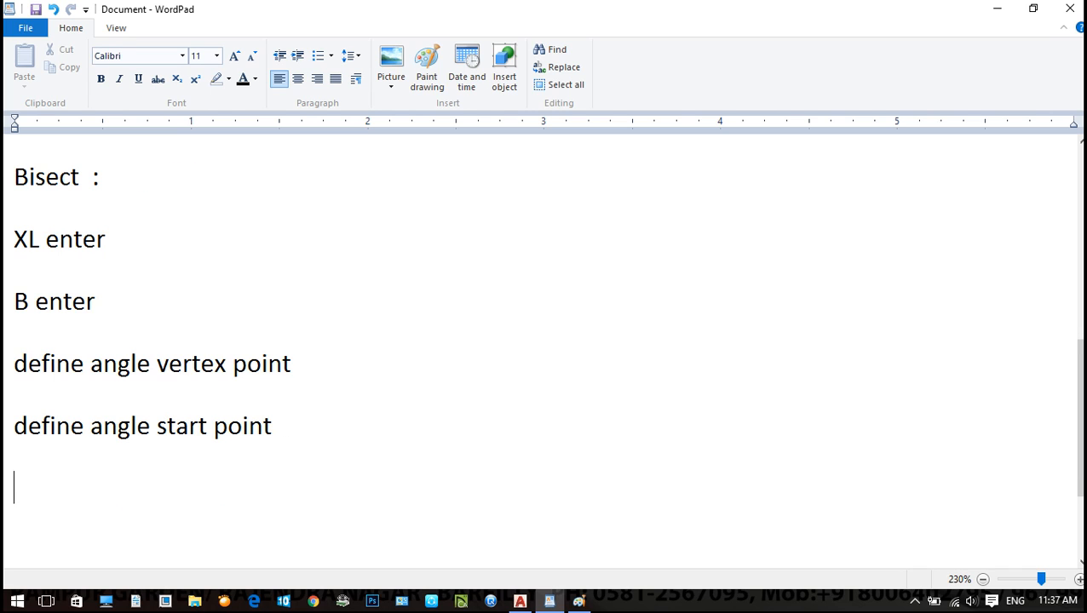
pyautogui.write('define a')
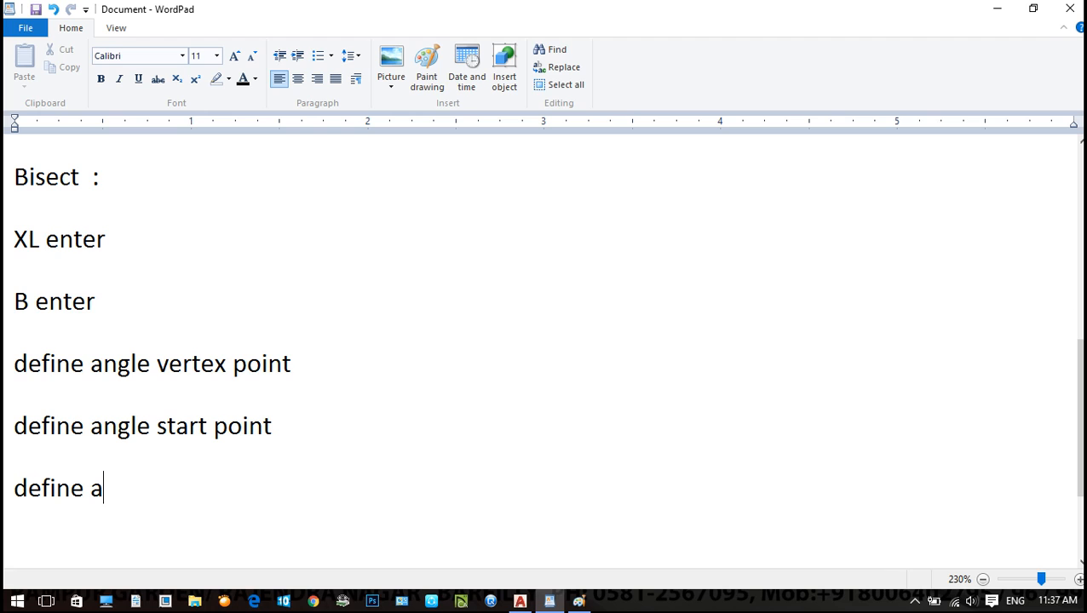
pyautogui.write('ngle end point')
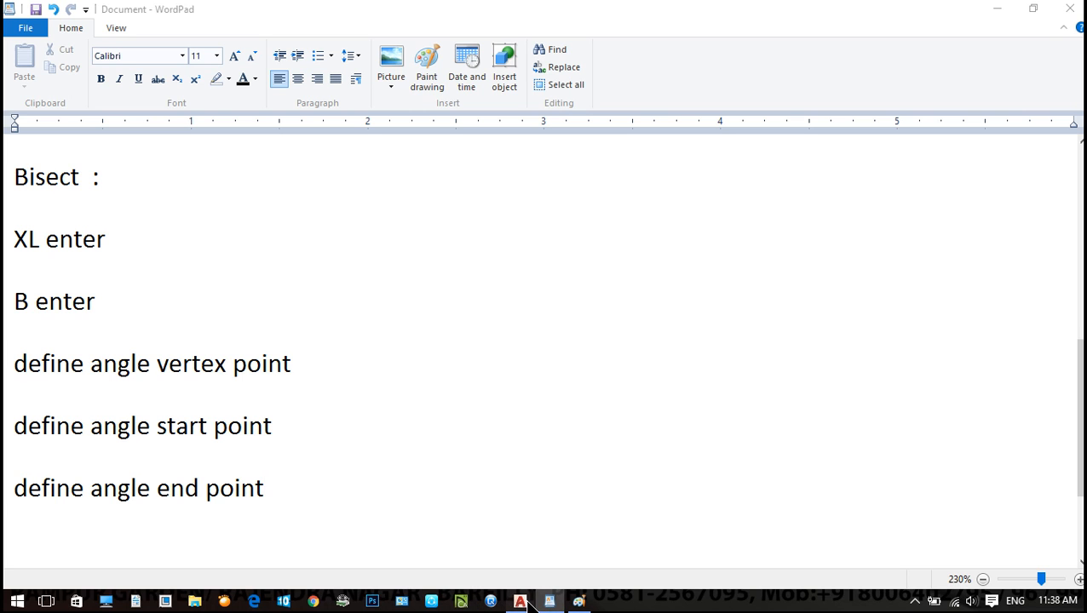
# Switch to AutoCAD, bring the dimensioned angle into view and clear any active command
pyautogui.click(519, 601)
pyautogui.scroll(2, 419, 391)
pyautogui.press('Escape')
pyautogui.press('Escape')
pyautogui.press('Escape')
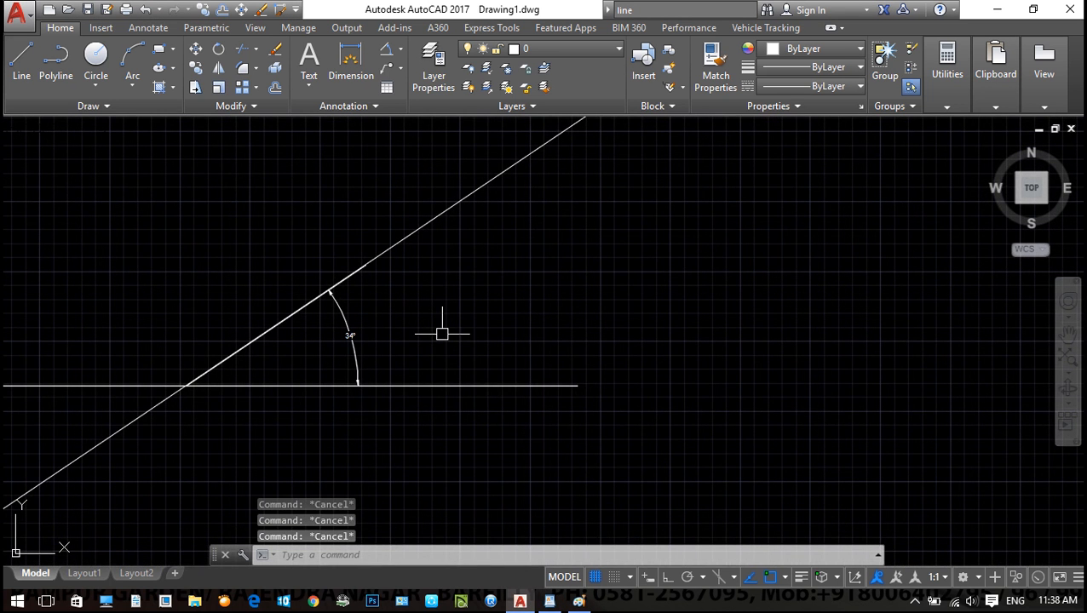
pyautogui.write('xl')
pyautogui.press('Return')
pyautogui.write('b')
pyautogui.press('Return')
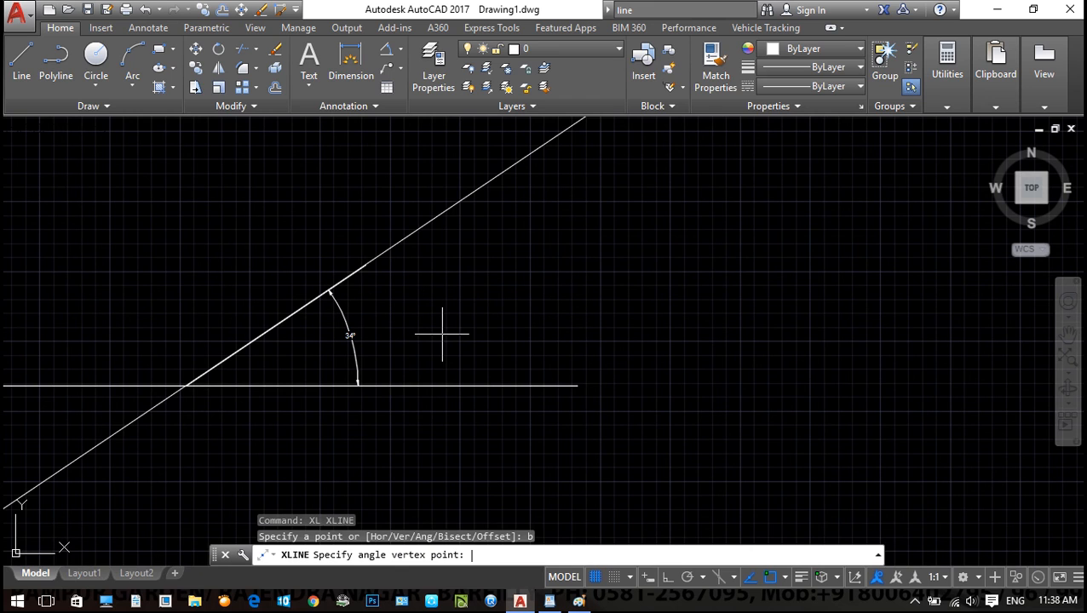
pyautogui.press('Escape')
# Draw a construction line with XLINE's Bisect option, using the lines' intersection as vertex and a point on each line of the 34° angle
pyautogui.write('x')
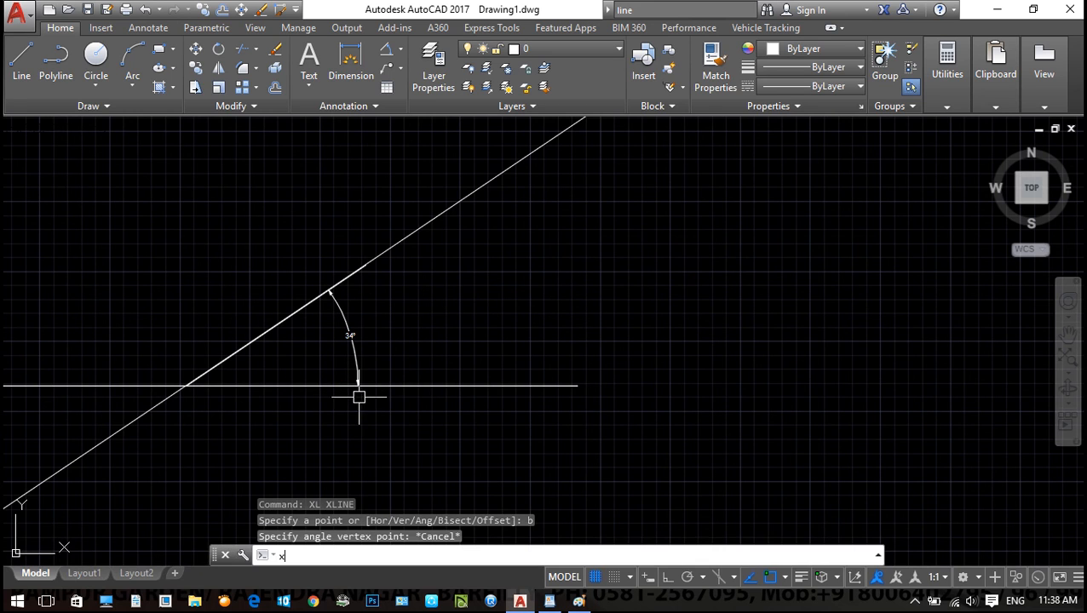
pyautogui.write('l')
pyautogui.press('Return')
pyautogui.write('b')
pyautogui.press('Return')
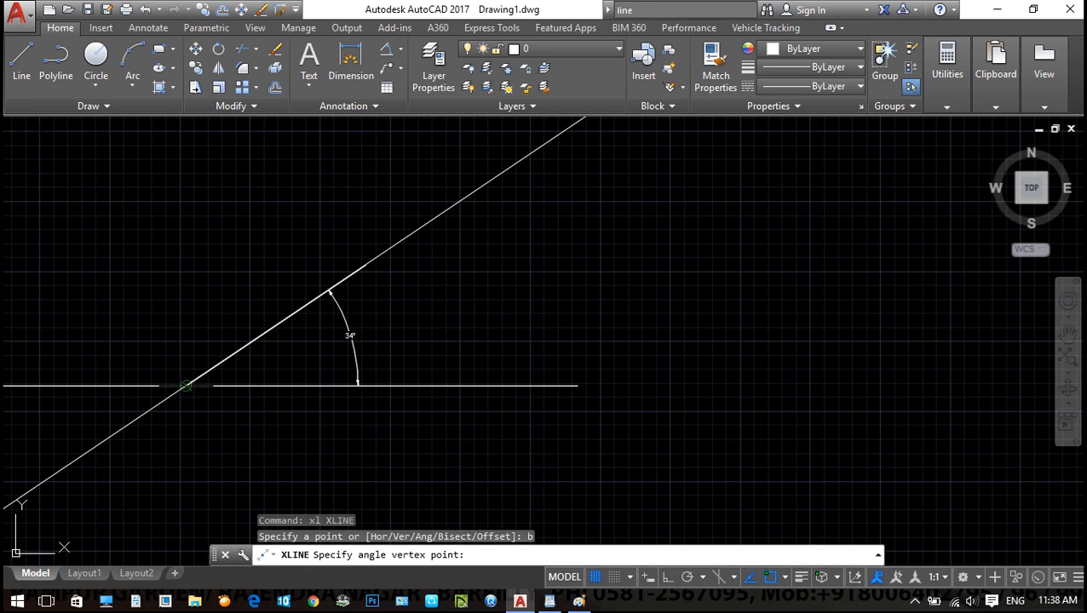
pyautogui.scroll(3, 187, 385)
pyautogui.click(175, 385)
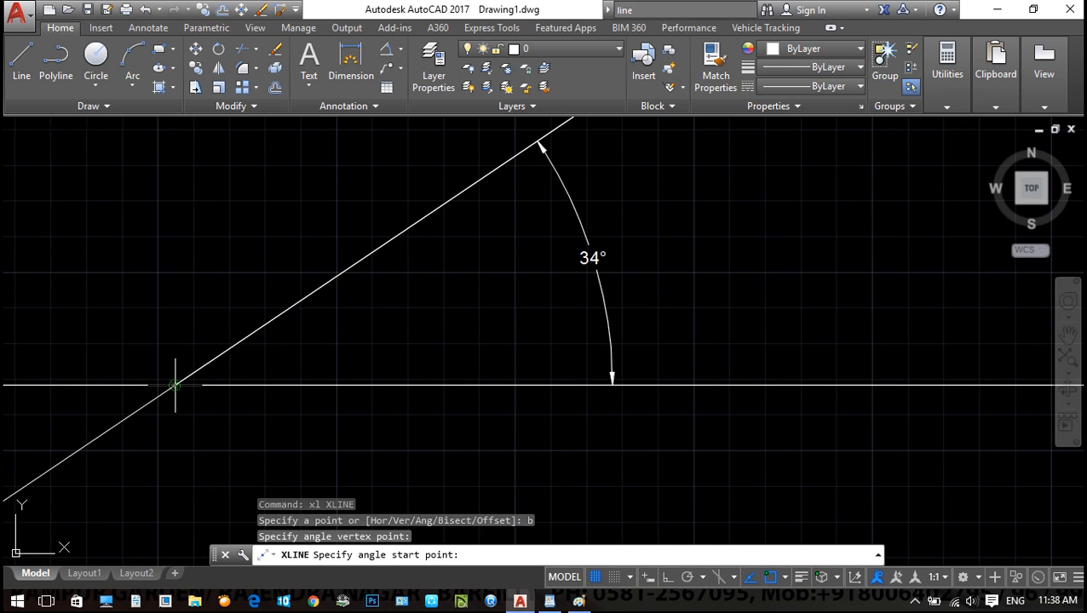
pyautogui.scroll(-4, 647, 375)
pyautogui.click(654, 379)
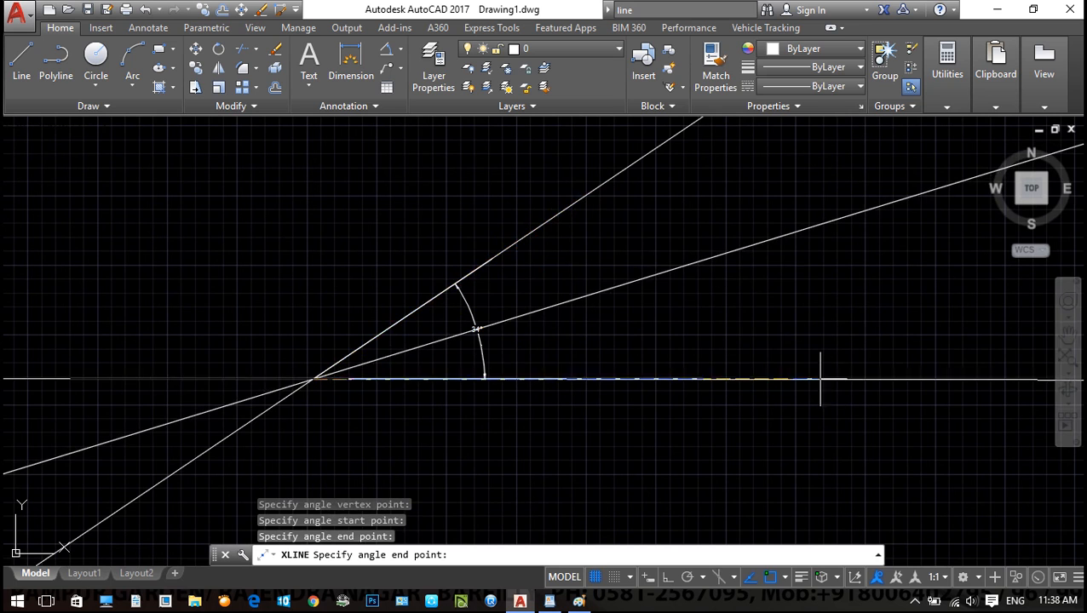
pyautogui.press('Escape')
pyautogui.scroll(-2, 283, 434)
pyautogui.scroll(2, 396, 373)
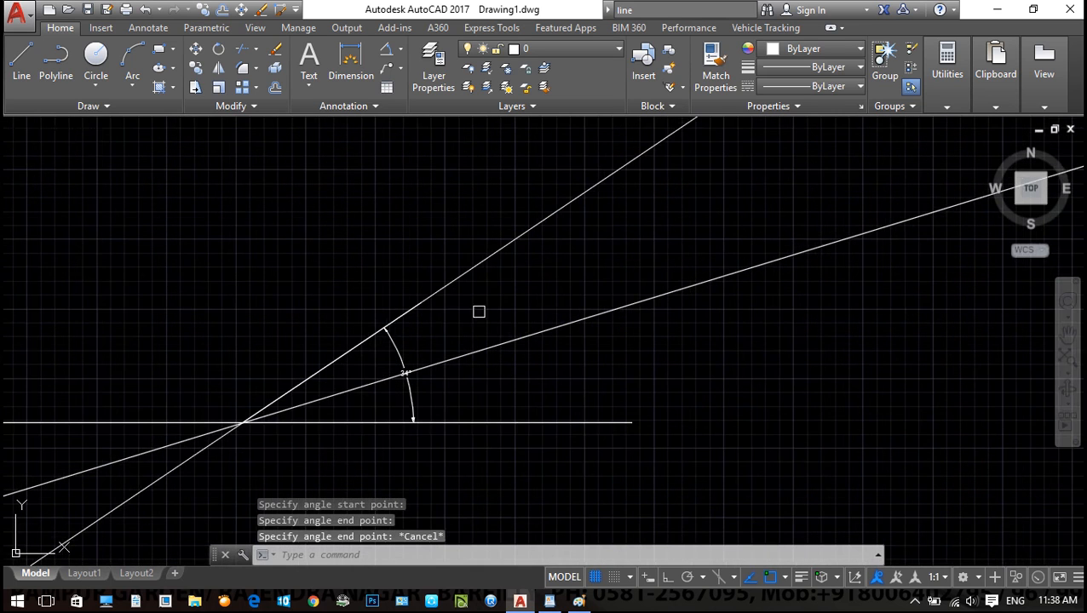
pyautogui.press('Escape')
pyautogui.press('Escape')
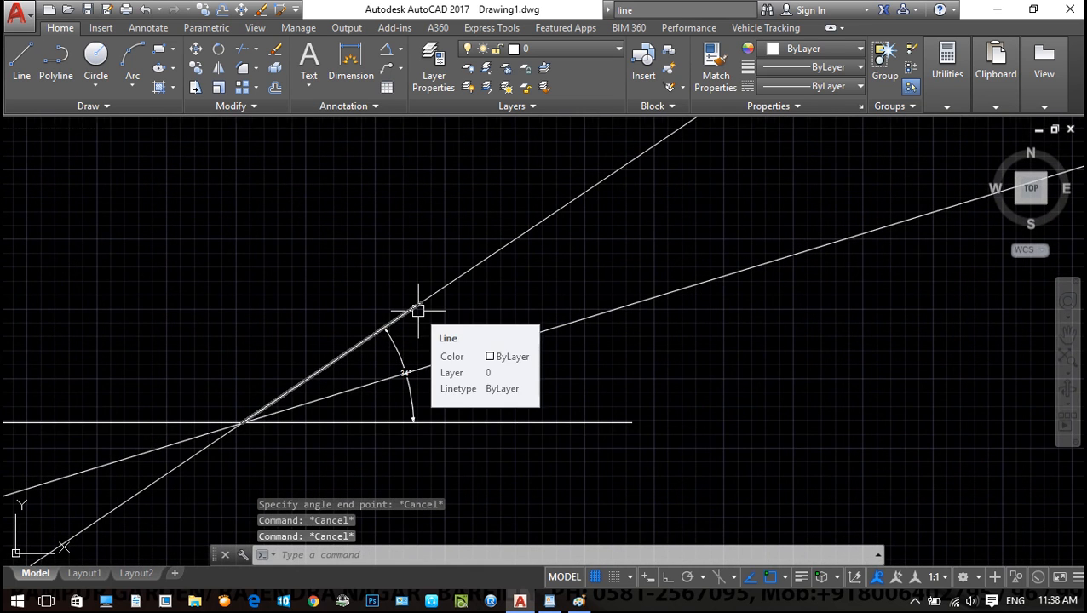
# Erase the construction line that bisects the angle
pyautogui.scroll(-3, 421, 312)
pyautogui.click(529, 344)
pyautogui.click(474, 292)
pyautogui.write('x')
pyautogui.press('Return')
pyautogui.press('Escape')
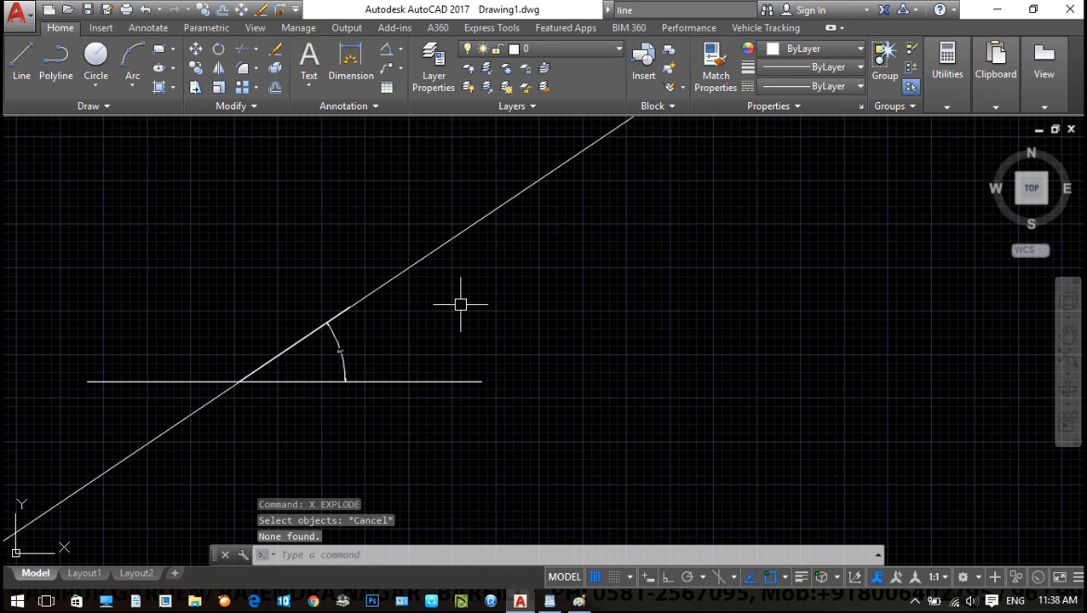
# Bisect the angle with XLINE, picking the intersection as vertex, the start point on the horizontal line and the end point on the angled line
pyautogui.write('xl')
pyautogui.press('Return')
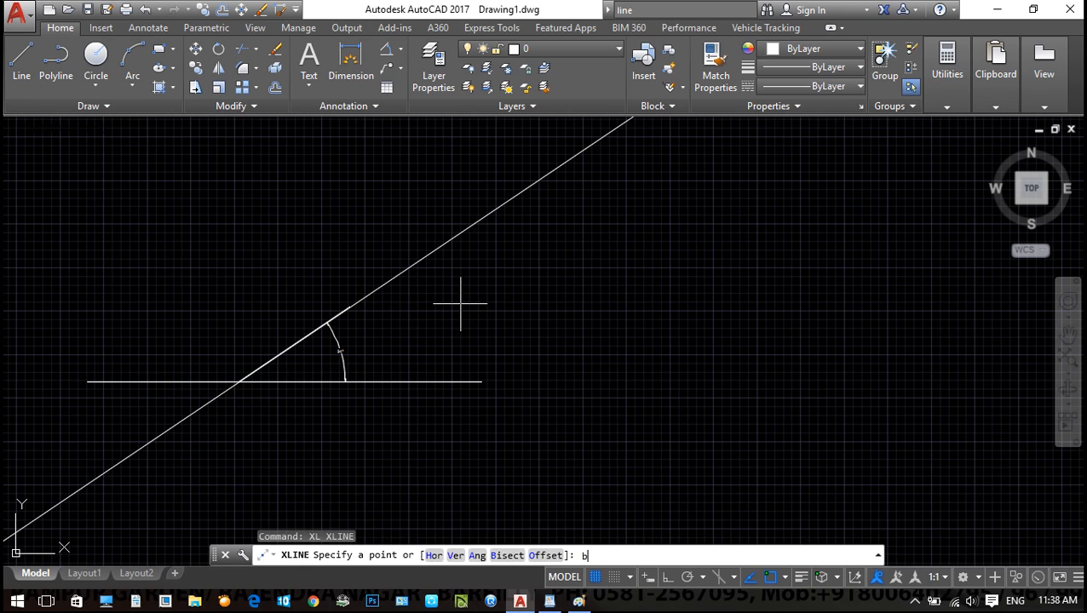
pyautogui.press('Return')
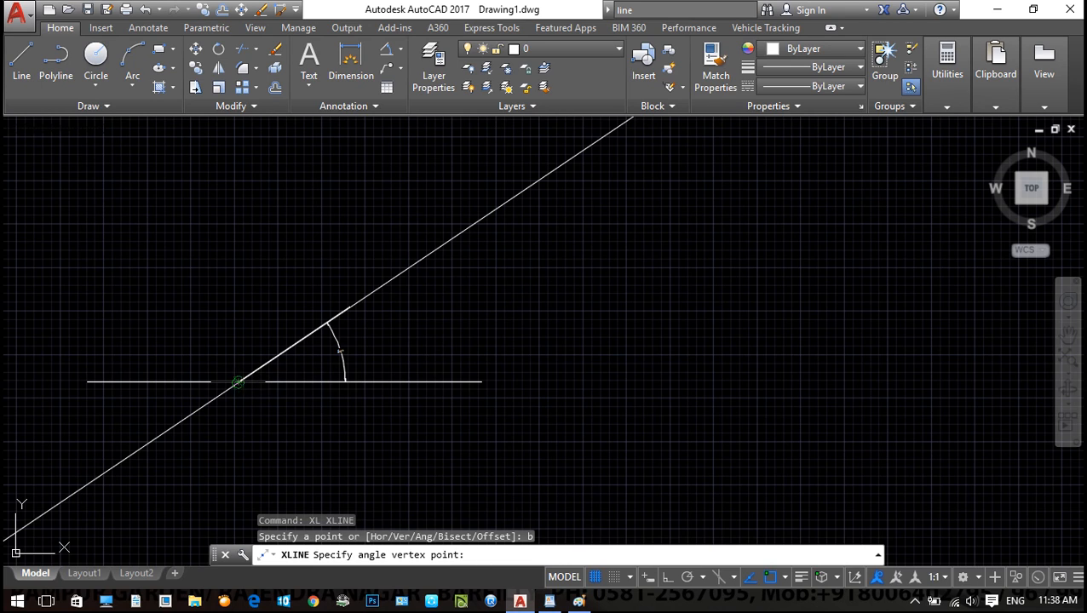
pyautogui.click(238, 382)
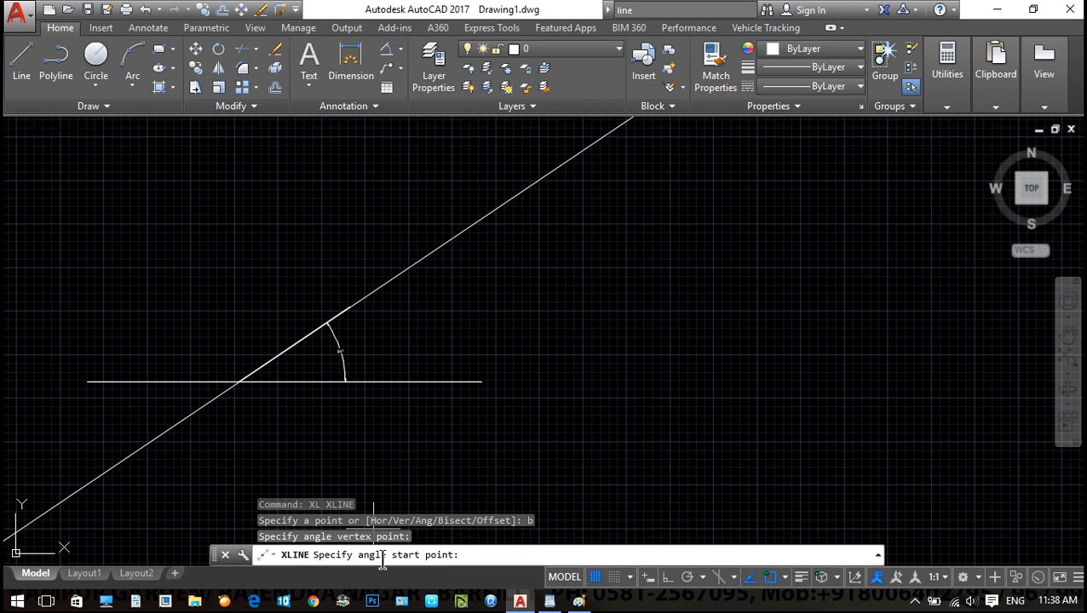
pyautogui.click(427, 381)
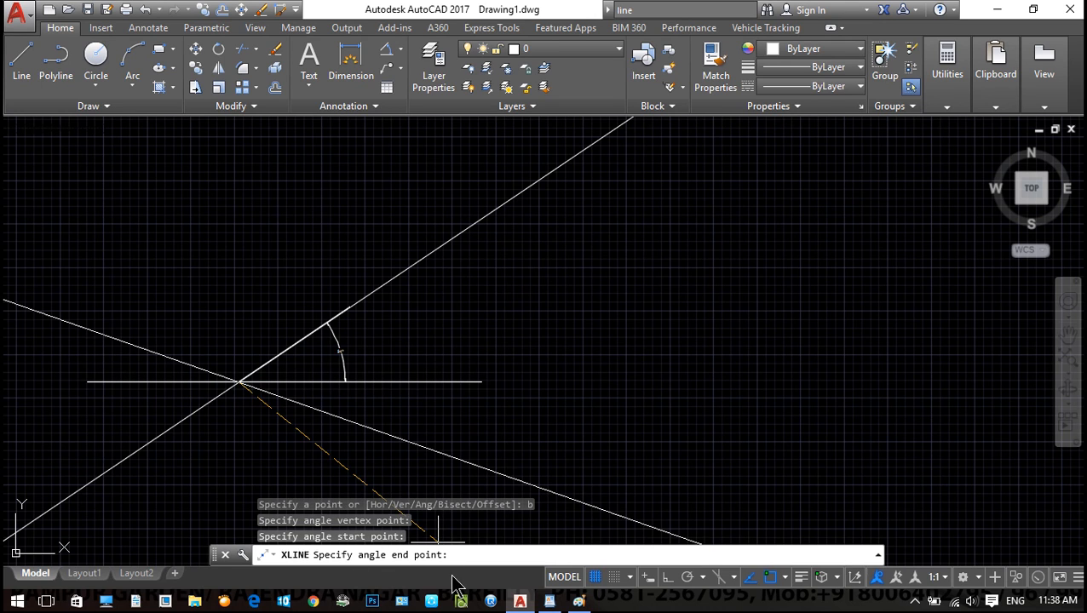
pyautogui.click(426, 249)
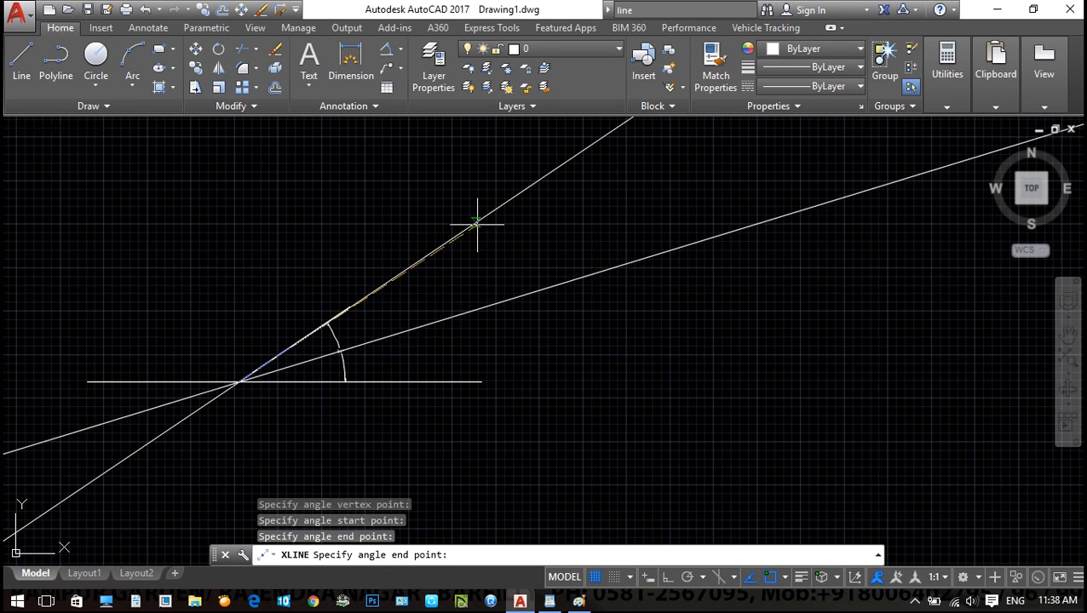
# End XLINE, switch to WordPad and add the line "Offset : XL enter O enter" below the bisect notes
pyautogui.press('Return')
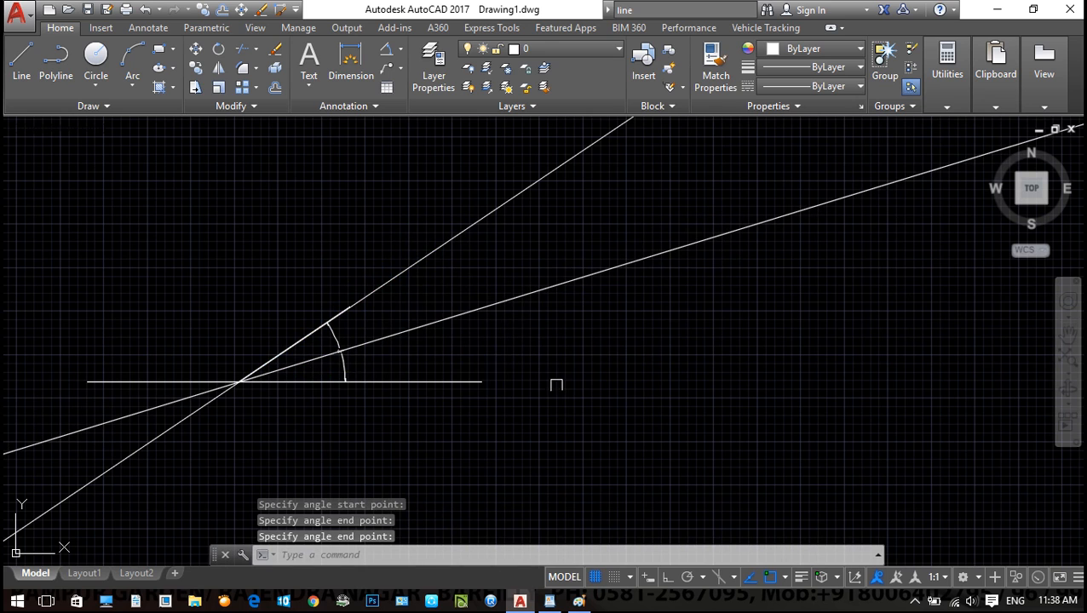
pyautogui.scroll(-2, 528, 398)
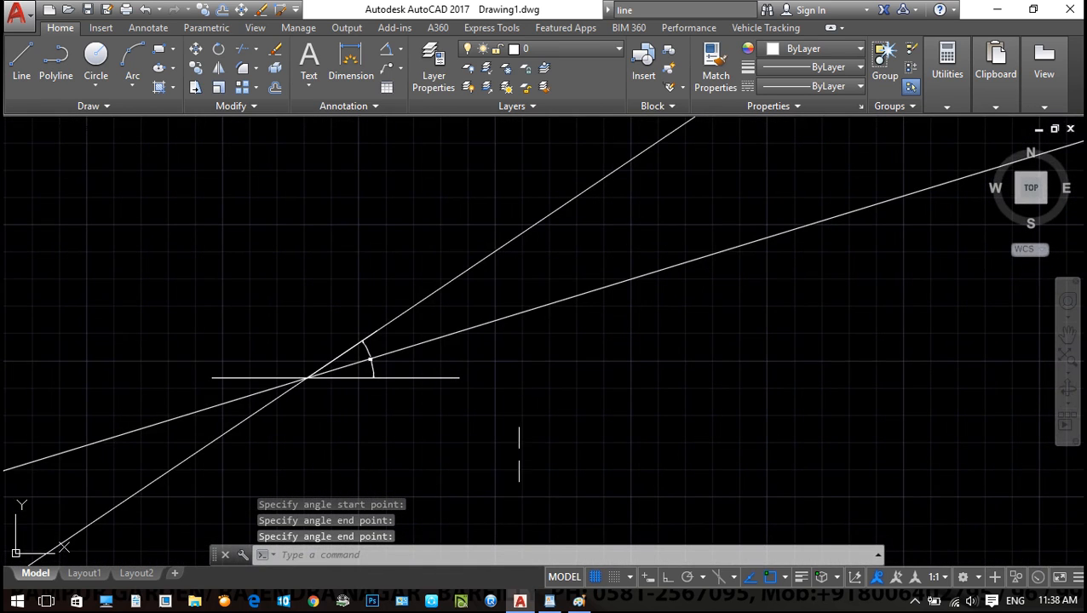
pyautogui.click(549, 601)
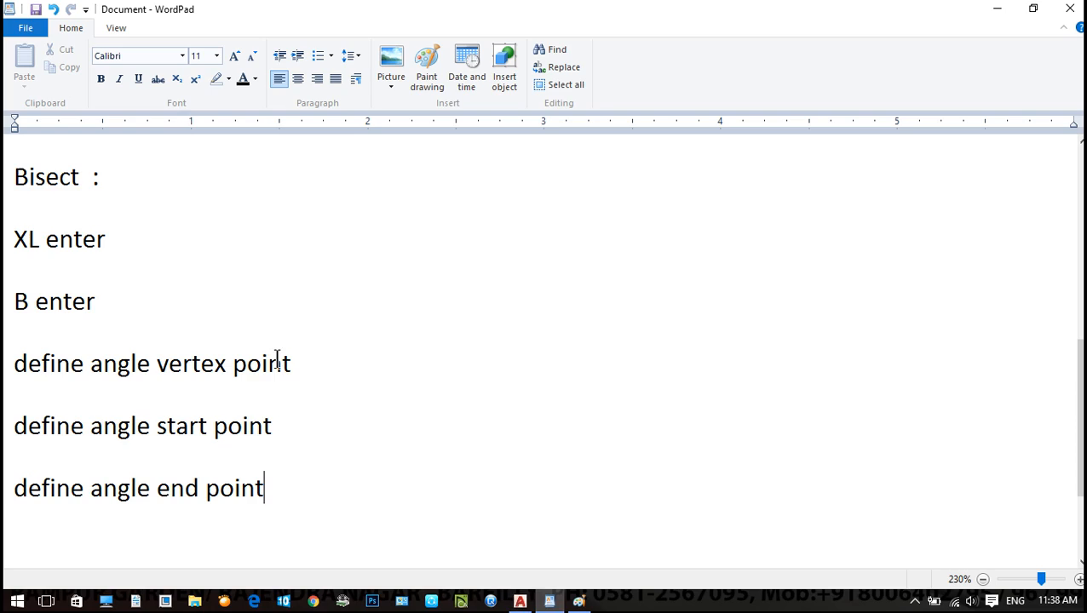
pyautogui.scroll(1, 151, 265)
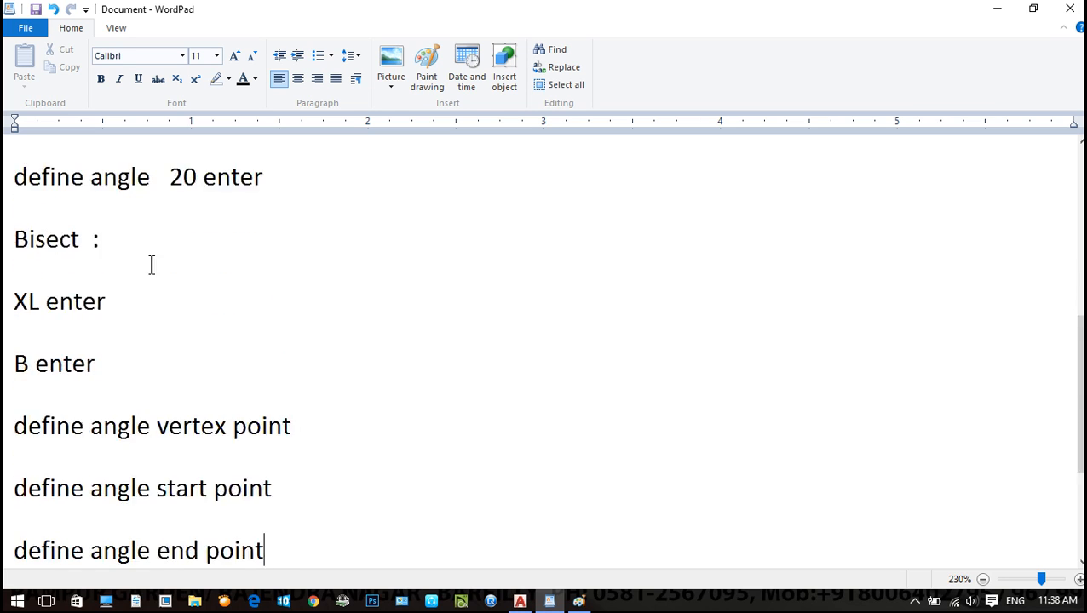
pyautogui.scroll(-2, 308, 343)
pyautogui.press('Return')
pyautogui.press('Return')
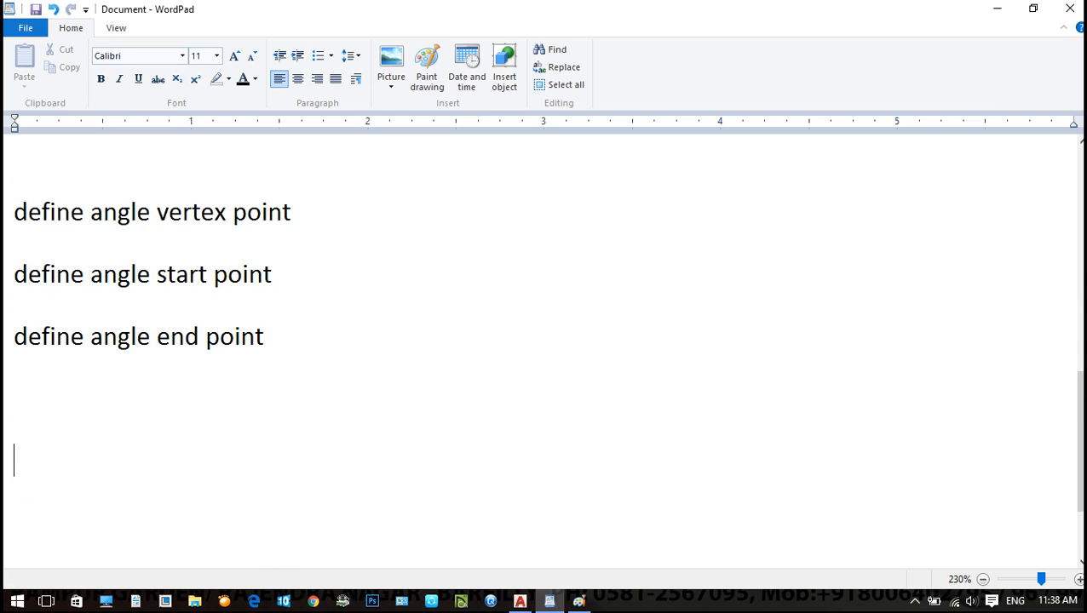
pyautogui.write('Offse')
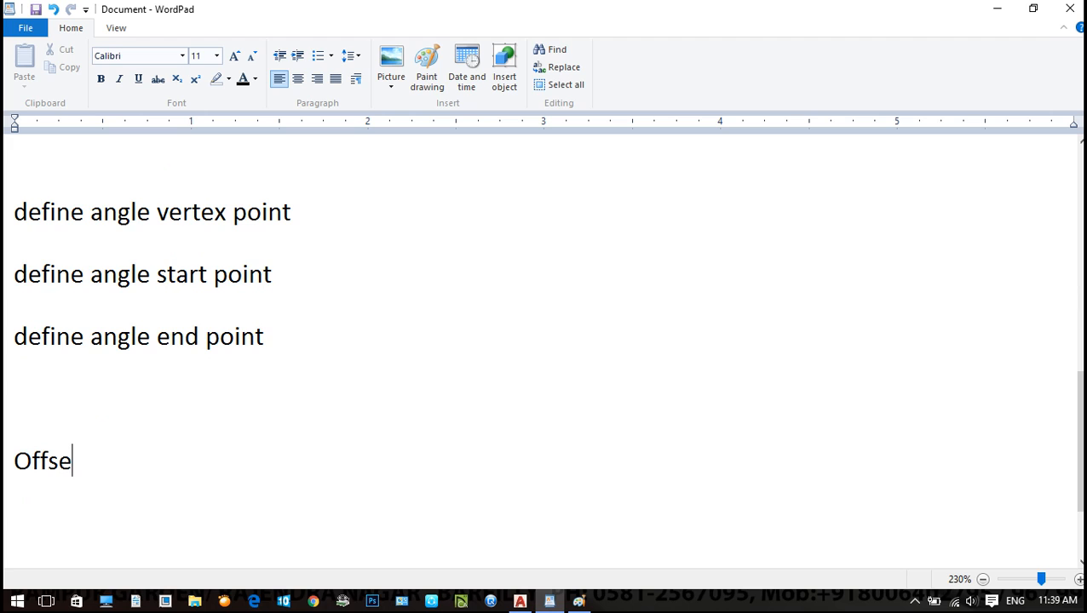
pyautogui.write('t :')
pyautogui.write('XL enter O enter')
pyautogui.press('Return')
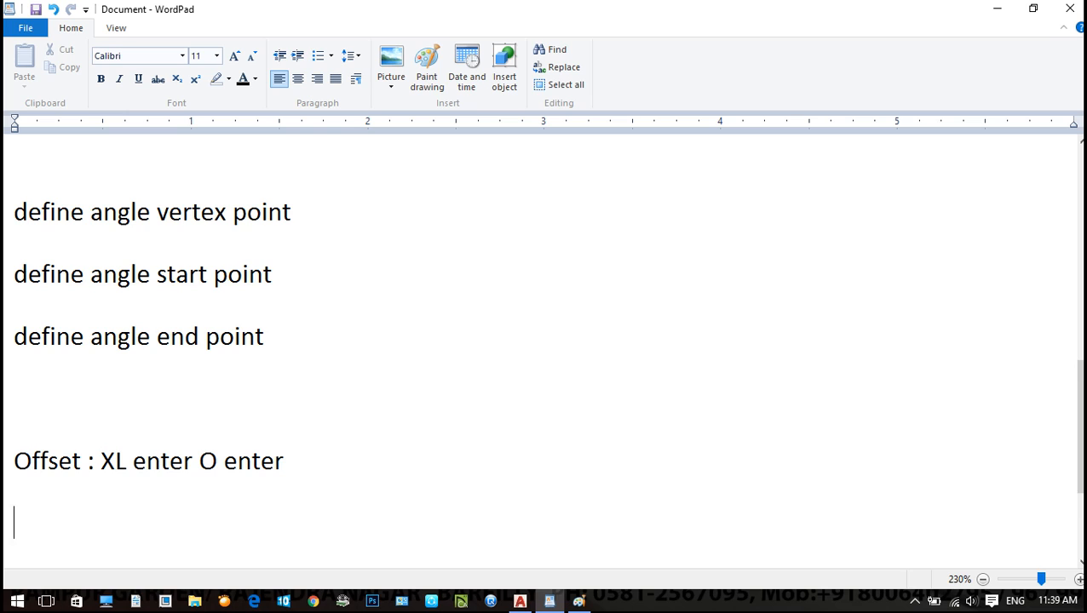
# Add the line "define a distance" to the offset notes, correcting the spelling of "distance"
pyautogui.write('define a ')
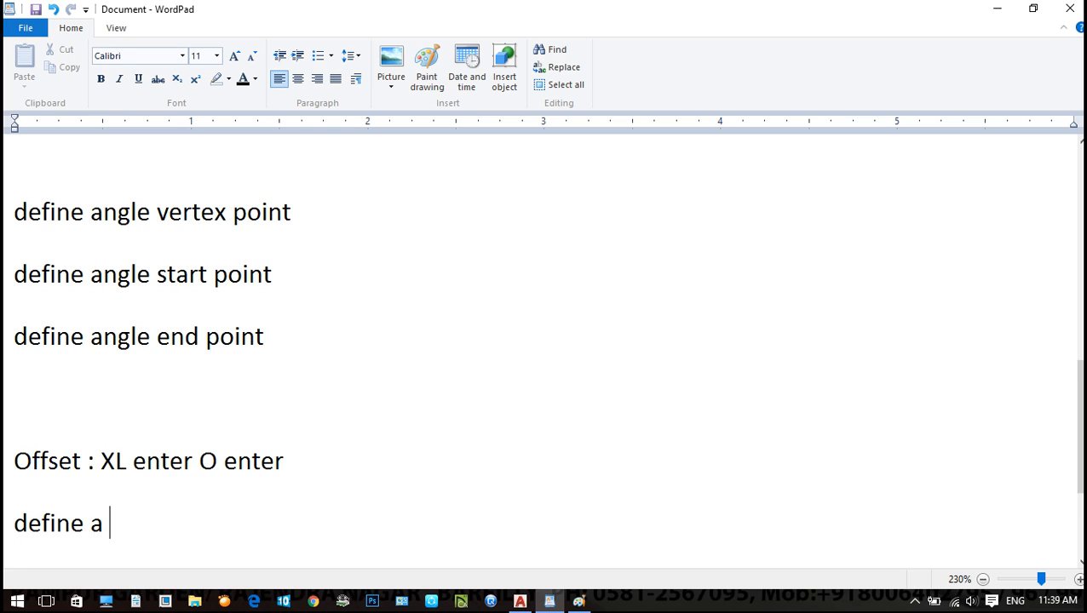
pyautogui.write('disnac')
pyautogui.press('BackSpace')
pyautogui.press('BackSpace')
pyautogui.press('BackSpace')
pyautogui.write('nce')
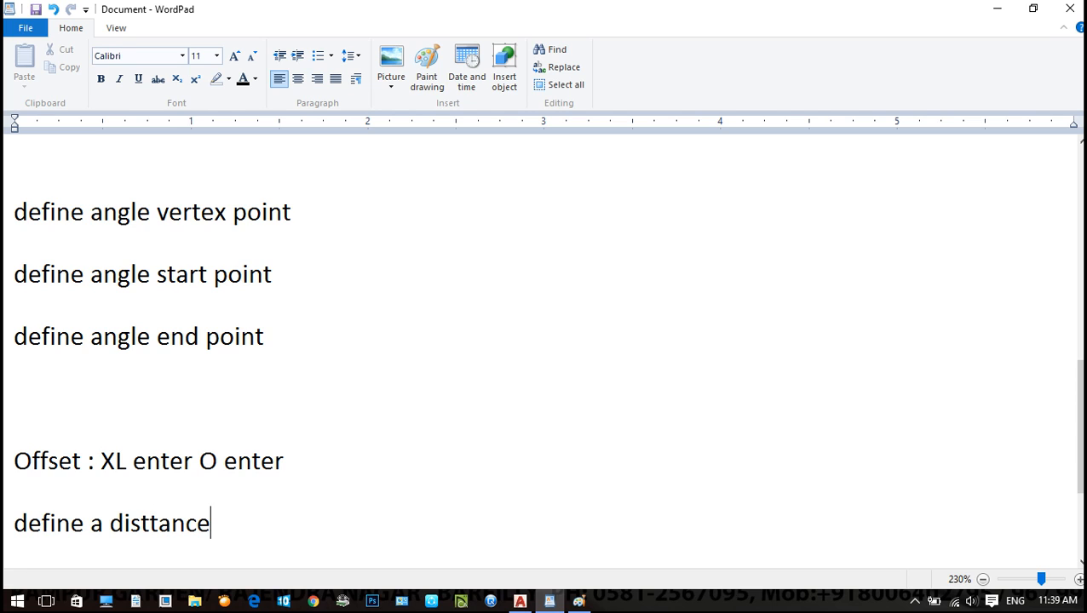
pyautogui.press('BackSpace')
pyautogui.press('BackSpace')
pyautogui.press('BackSpace')
pyautogui.write('ance')
pyautogui.press('Return')
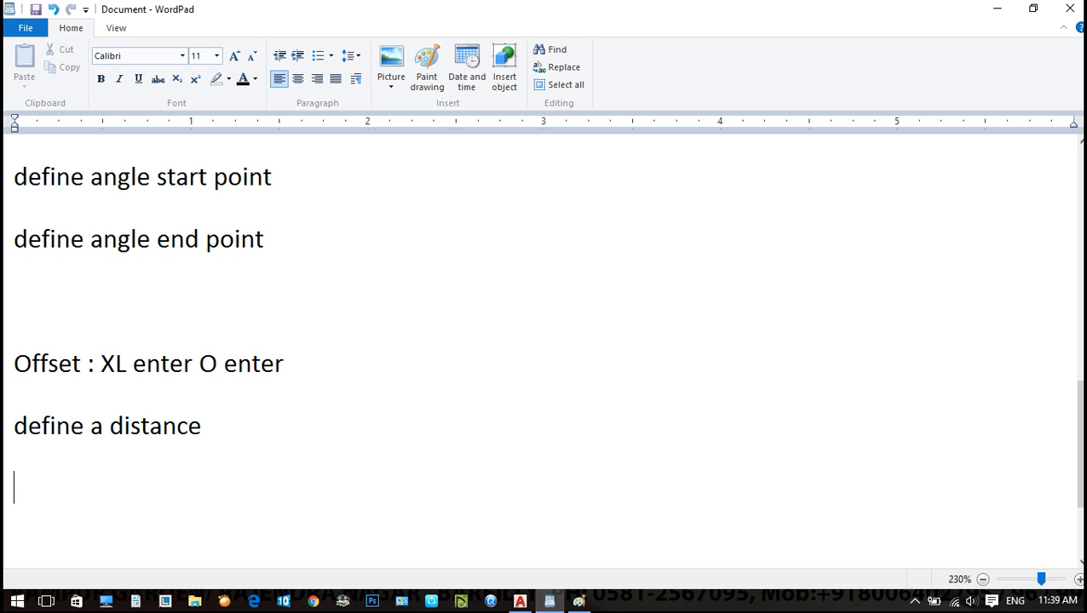
# Complete the offset notes with the lines "then select line object" and "and click any side you want"
pyautogui.write('then slect line obje')
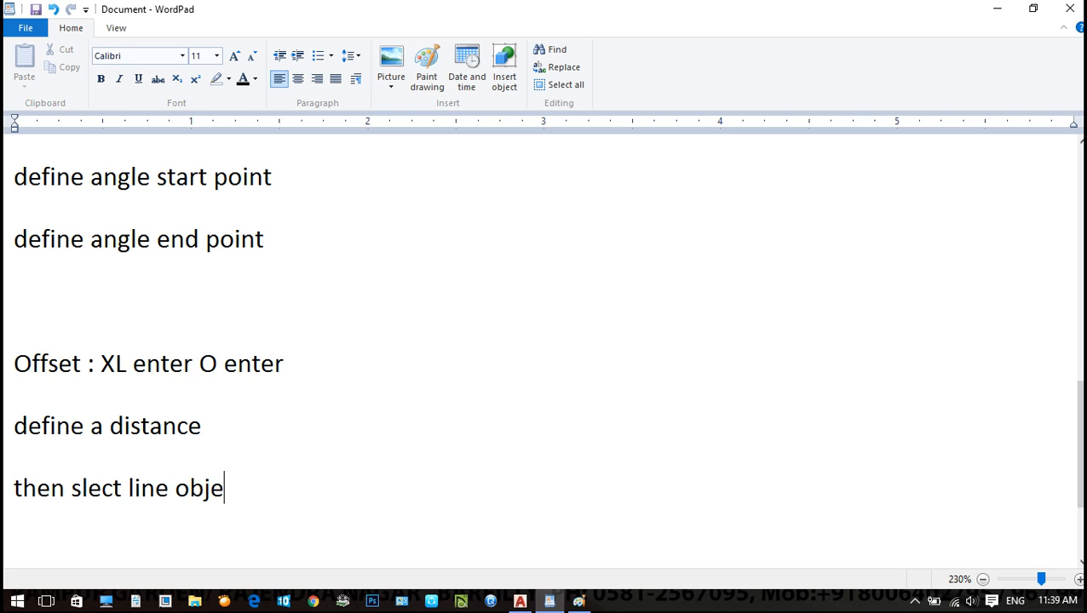
pyautogui.write('ct')
pyautogui.press('Return')
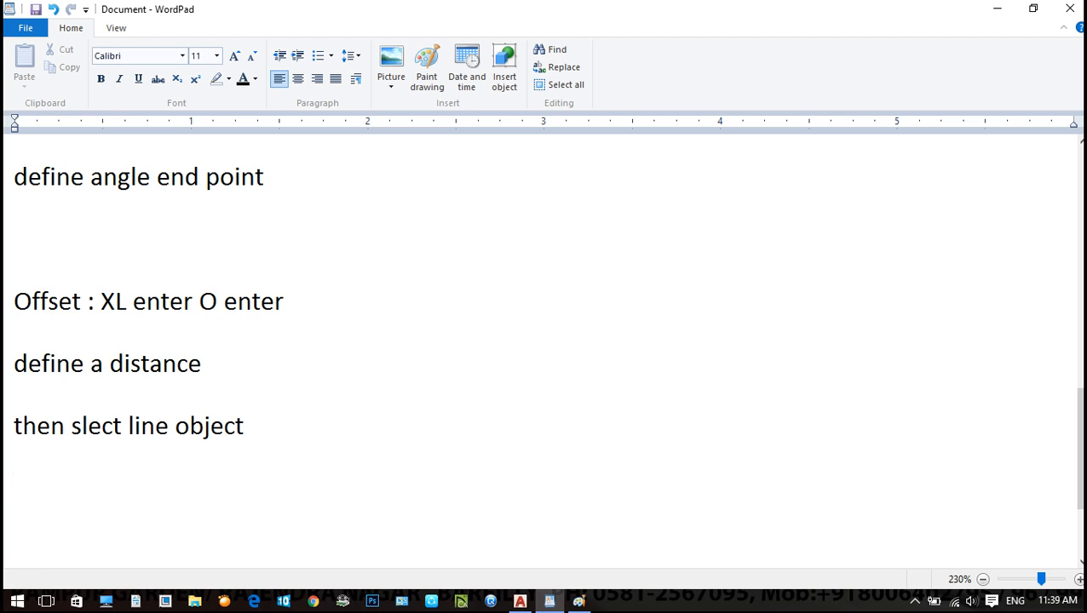
pyautogui.write('e')
pyautogui.press('Down')
pyautogui.write('and click any side you want')
pyautogui.press('Return')
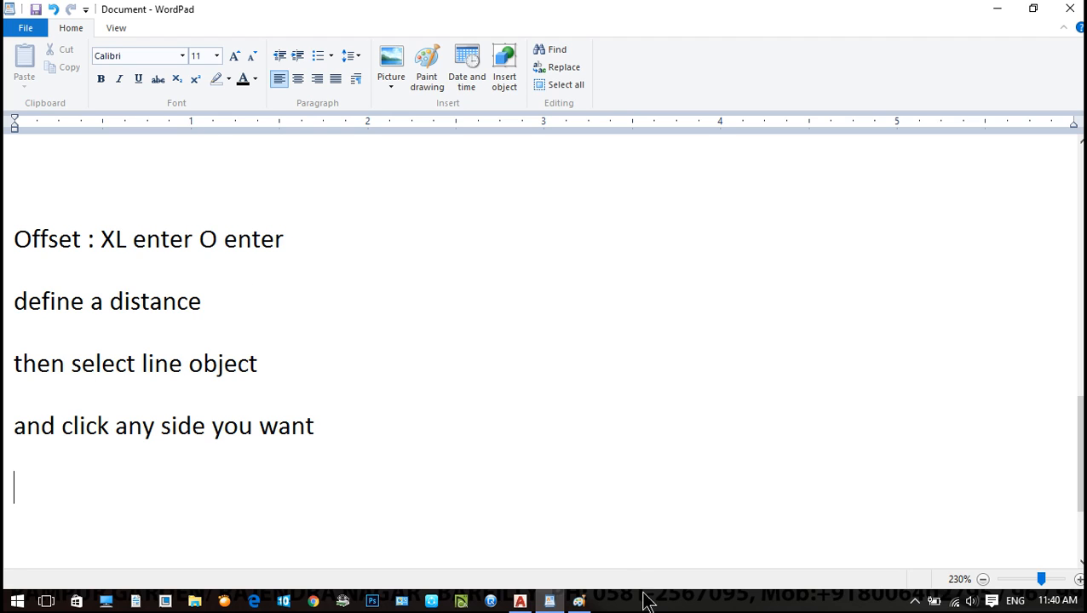
# Switch to AutoCAD and use XLINE's Offset option to place a construction line 10 units below the angle's bisecting line
pyautogui.click(519, 601)
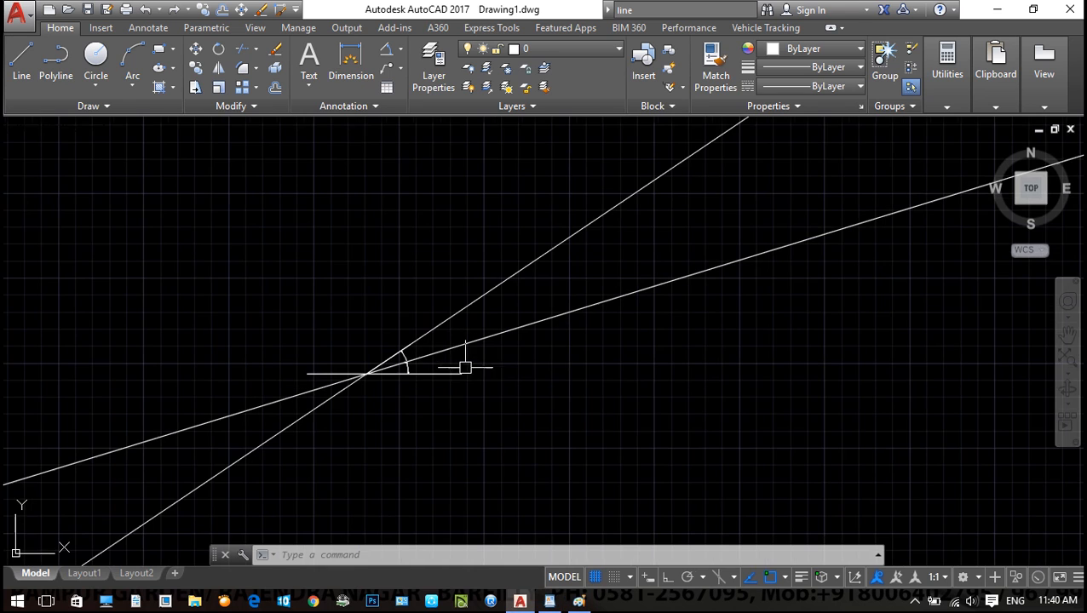
pyautogui.write('xl')
pyautogui.press('Return')
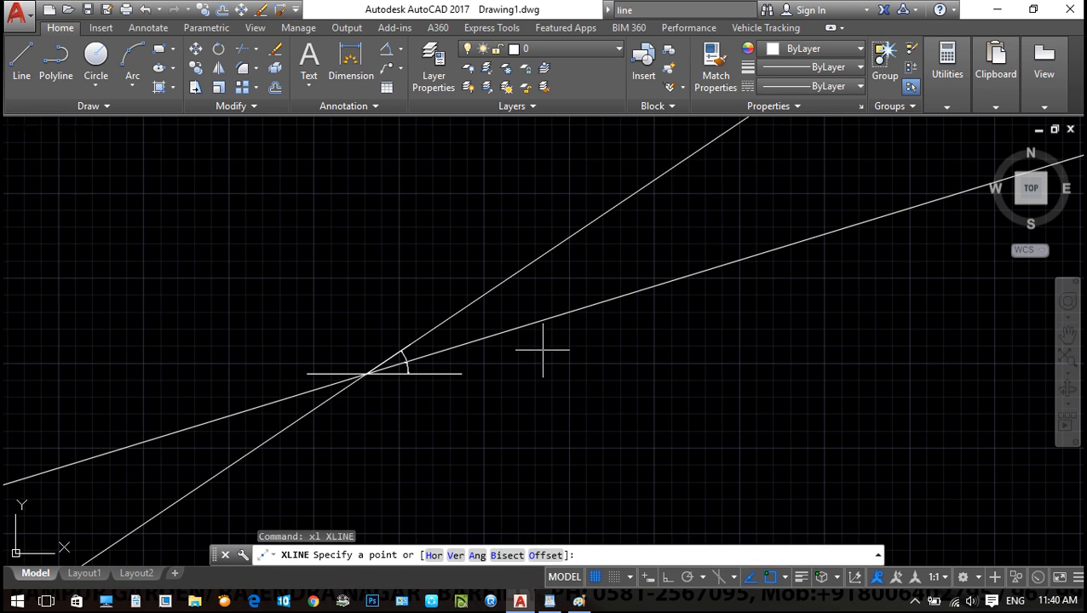
pyautogui.write('o')
pyautogui.press('Return')
pyautogui.write('10')
pyautogui.press('Return')
pyautogui.scroll(4, 506, 340)
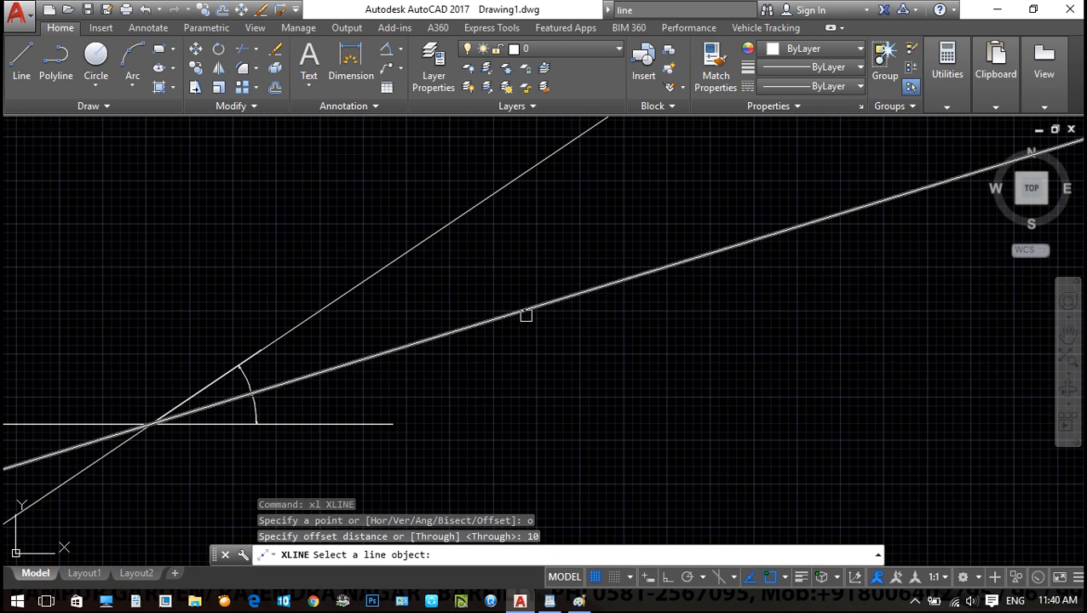
pyautogui.click(525, 313)
pyautogui.click(555, 380)
pyautogui.scroll(-2, 528, 310)
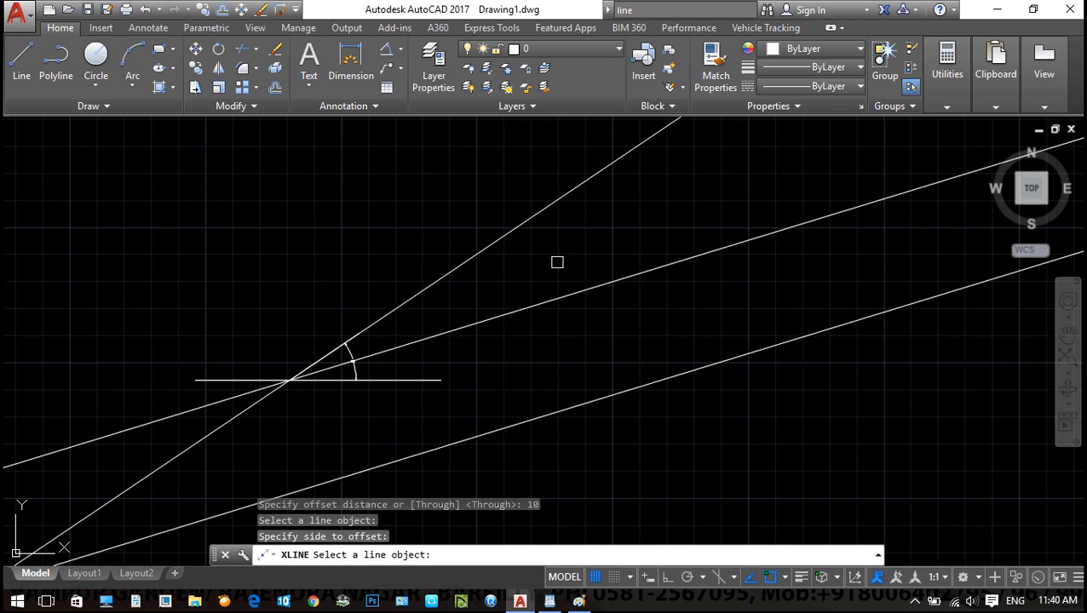
# Offset the bisecting construction line by the same distance to its upper side
pyautogui.click(555, 318)
pyautogui.scroll(-3, 556, 318)
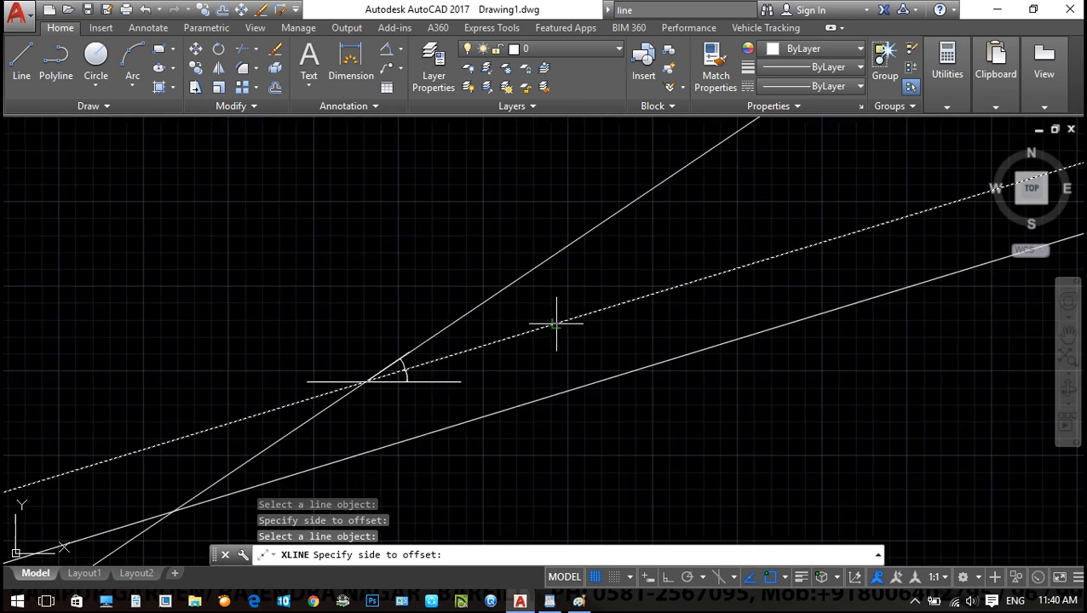
pyautogui.click(504, 227)
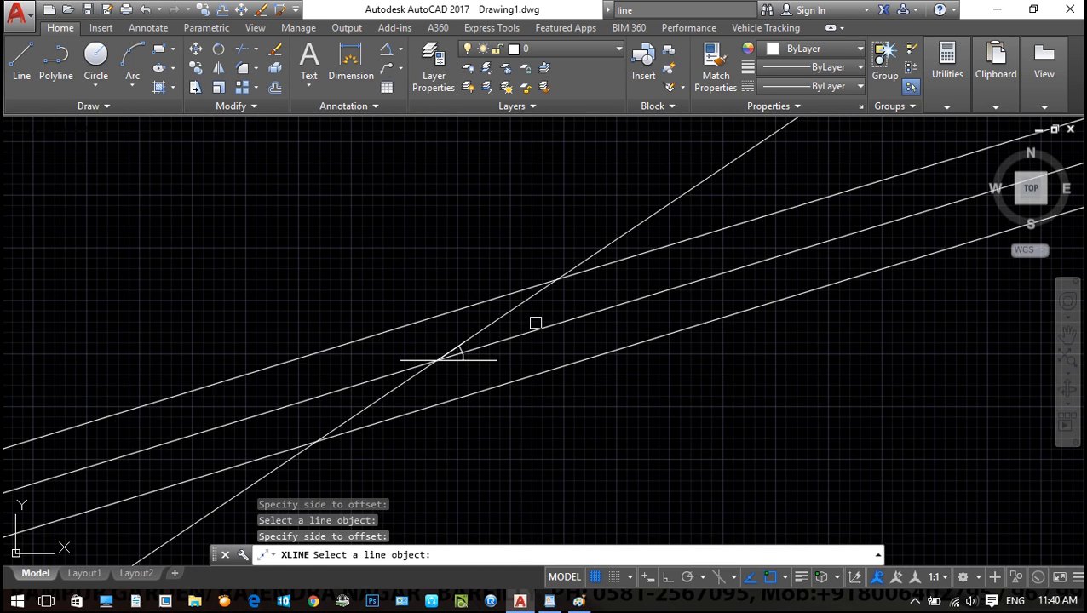
# Offset the steeper construction line through the angle's vertex to both of its sides
pyautogui.moveTo(574, 329); pyautogui.dragTo(483, 308, button='middle')
pyautogui.click(518, 221)
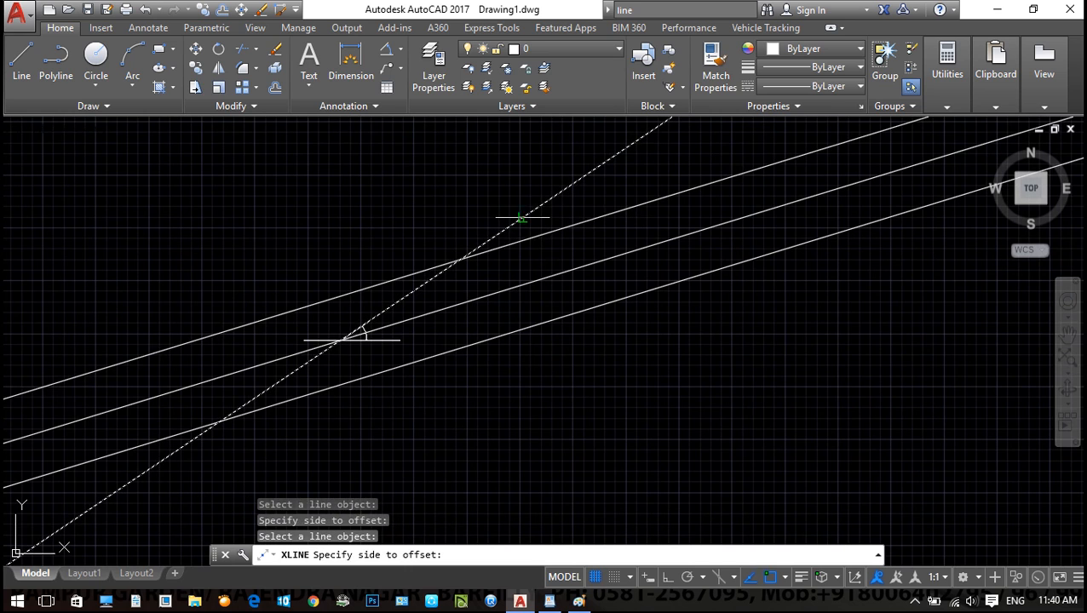
pyautogui.click(678, 399)
pyautogui.click(509, 221)
pyautogui.click(424, 189)
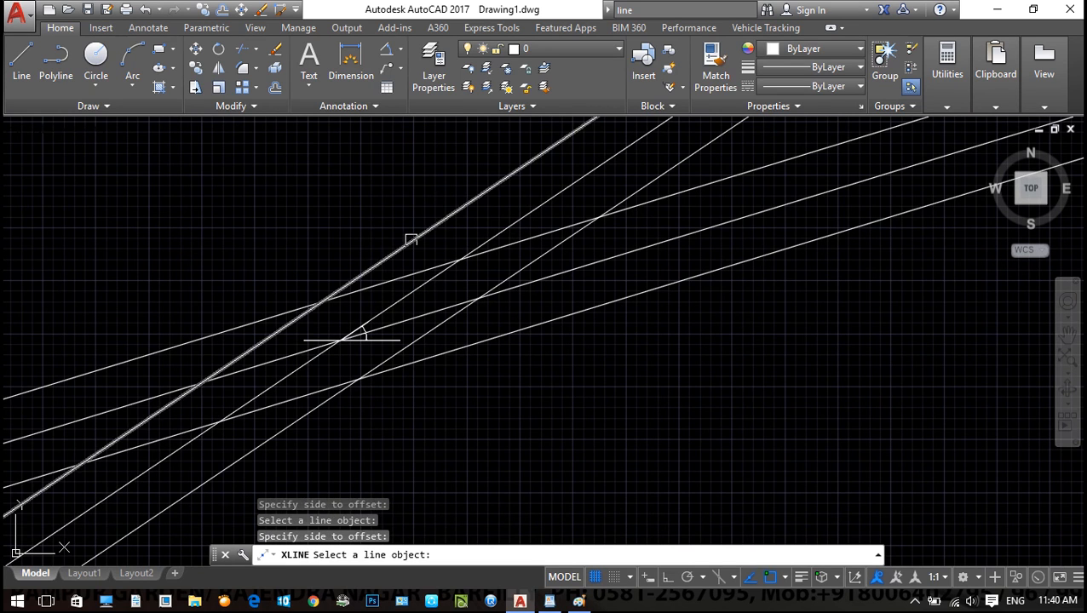
# Offset the short horizontal line once below and once above, and end XLINE
pyautogui.scroll(2, 405, 334)
pyautogui.click(390, 342)
pyautogui.click(446, 453)
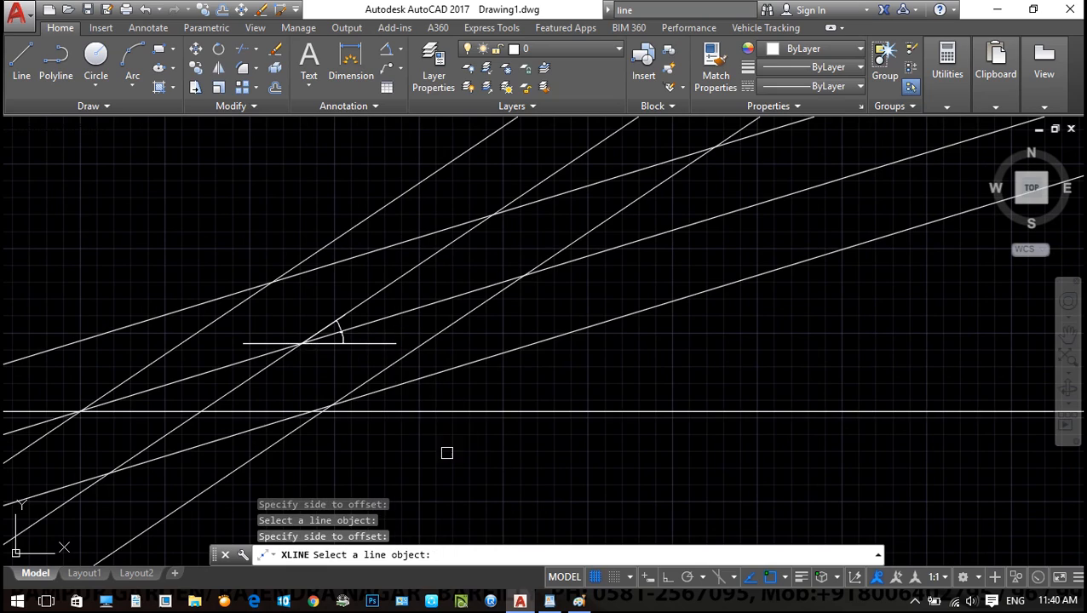
pyautogui.click(374, 342)
pyautogui.click(367, 218)
pyautogui.scroll(-4, 336, 286)
pyautogui.press('Escape')
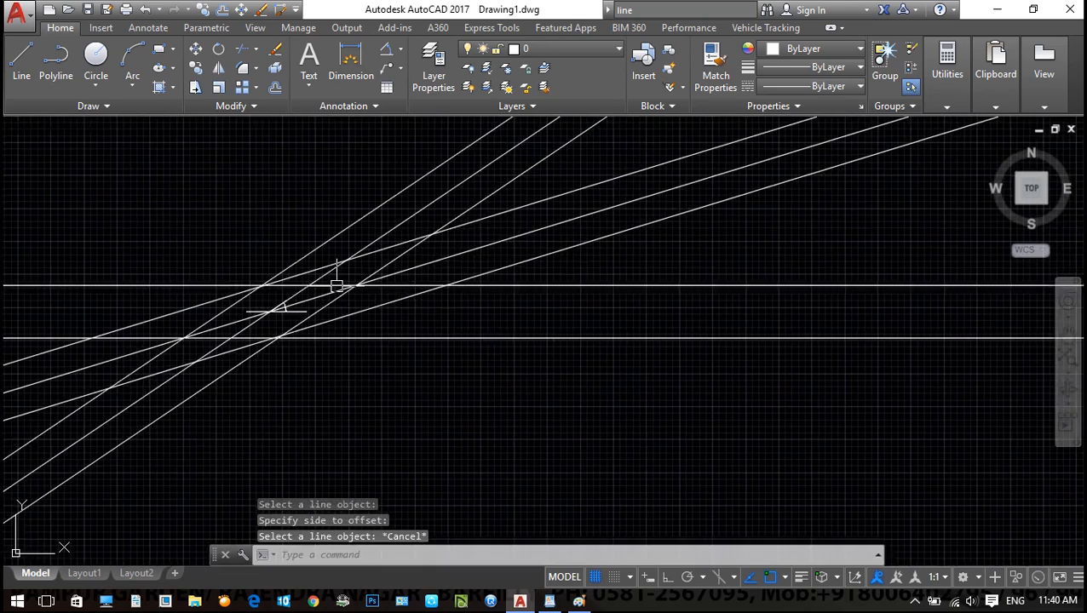
pyautogui.press('Escape')
# Erase the angle, its arc and all the construction lines using a crossing selection
pyautogui.moveTo(407, 359); pyautogui.dragTo(475, 348, button='middle')
pyautogui.click(476, 381)
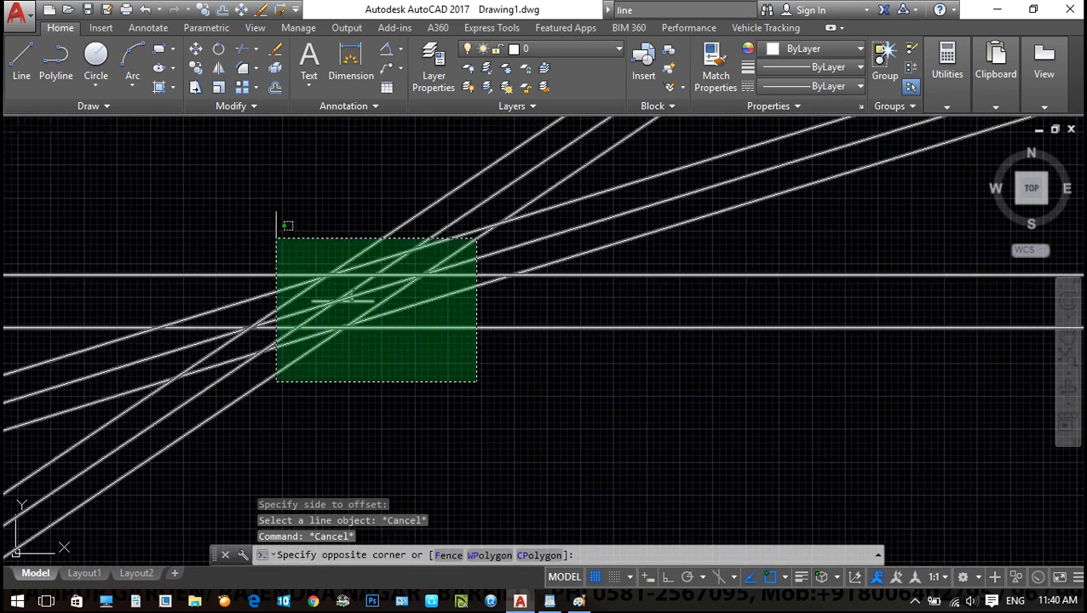
pyautogui.click(278, 228)
pyautogui.scroll(-3, 277, 229)
pyautogui.write('e')
pyautogui.press('Return')
pyautogui.press('Escape')
pyautogui.press('Escape')
pyautogui.moveTo(436, 281); pyautogui.dragTo(412, 307, button='middle')
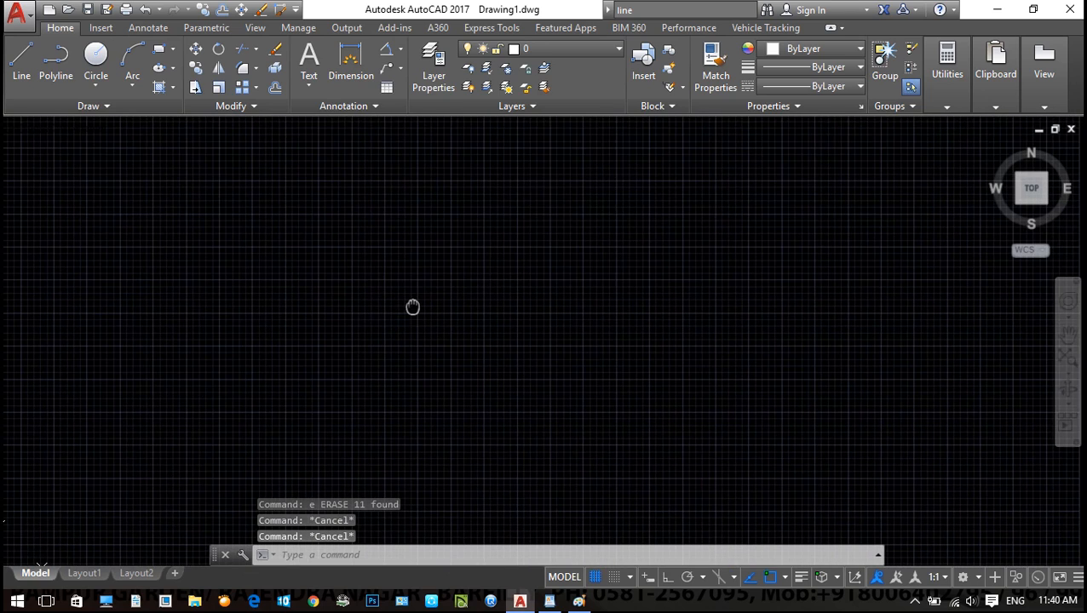
pyautogui.moveTo(318, 276)
pyautogui.mouseDown(button='middle')
pyautogui.moveTo(305, 232)
pyautogui.moveTo(402, 284)
pyautogui.mouseUp(button='middle')
pyautogui.moveTo(358, 245); pyautogui.dragTo(363, 303, button='middle')
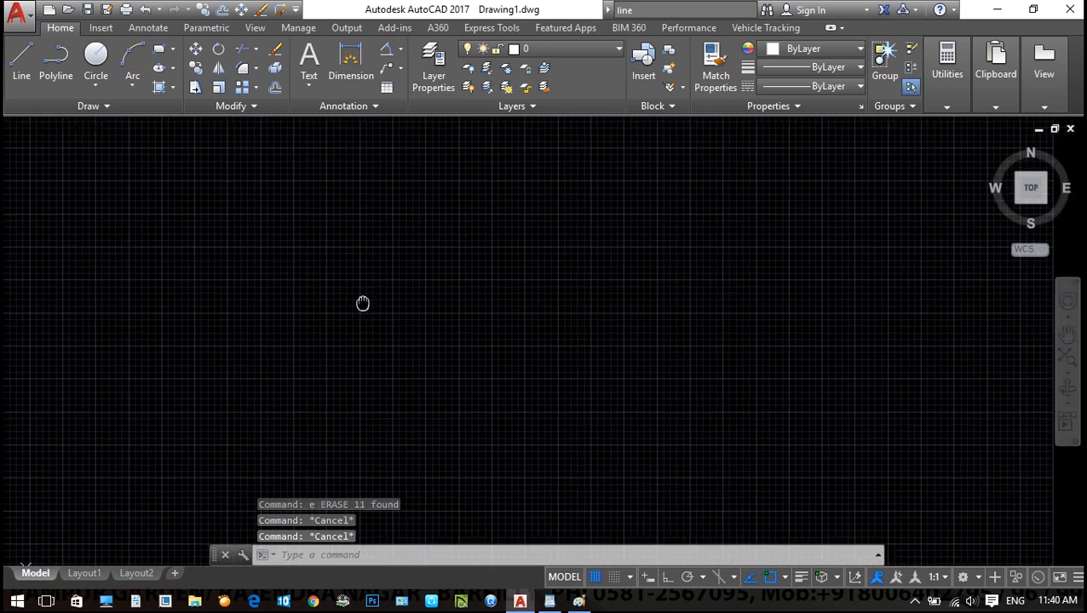
pyautogui.write('l')
pyautogui.press('Return')
pyautogui.press('Escape')
pyautogui.press('Escape')
pyautogui.press('Escape')
# Draw one horizontal construction line across the empty drawing with XLINE's Hor option and end the command
pyautogui.moveTo(355, 267); pyautogui.dragTo(423, 223, button='middle')
pyautogui.scroll(-4, 423, 223)
pyautogui.moveTo(490, 309); pyautogui.dragTo(467, 307, button='middle')
pyautogui.write('xl')
pyautogui.press('Return')
pyautogui.write('h')
pyautogui.press('Return')
pyautogui.scroll(4, 441, 376)
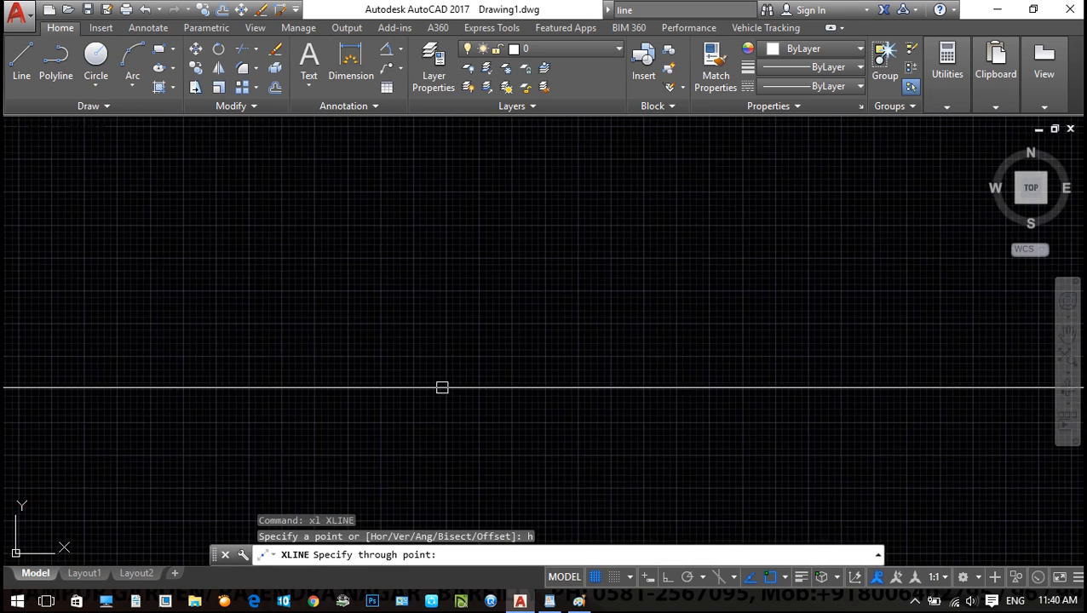
pyautogui.click(442, 387)
pyautogui.press('Escape')
pyautogui.press('Escape')
pyautogui.write('x')
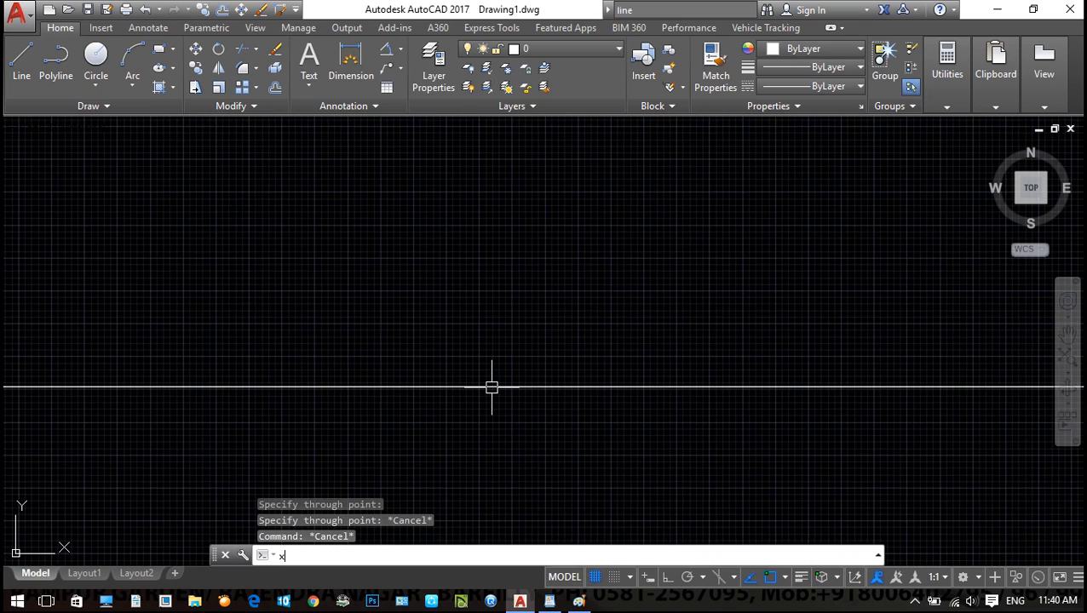
pyautogui.press('Return')
pyautogui.write('o')
pyautogui.press('Return')
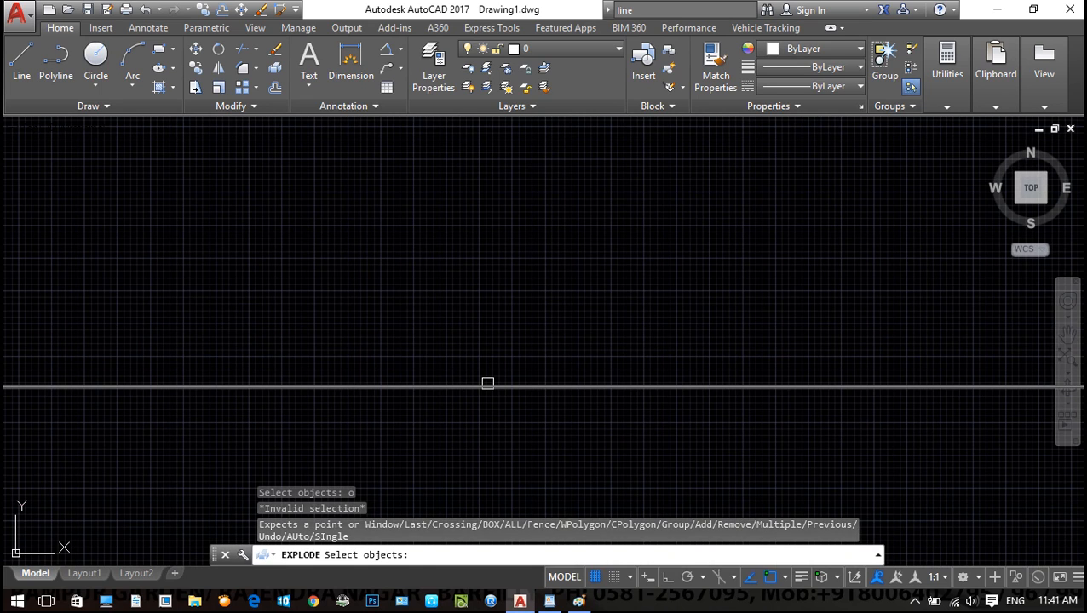
pyautogui.write('.15')
pyautogui.click(487, 385)
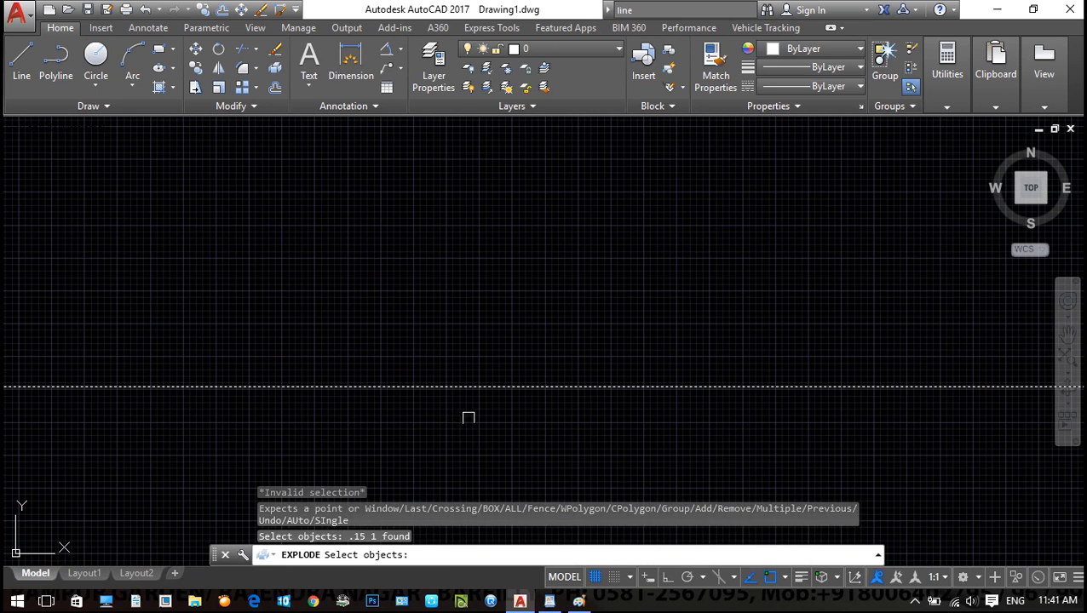
pyautogui.press('Return')
pyautogui.press('Escape')
pyautogui.press('Escape')
# Offset the horizontal construction line .15 upward with XLINE's Offset option and end the command
pyautogui.write('xl')
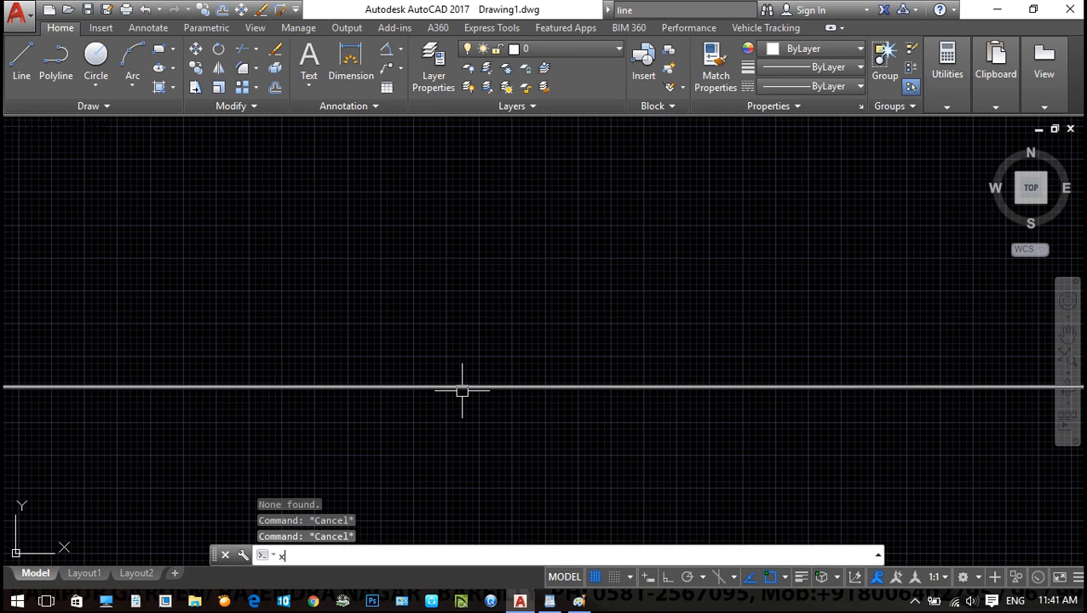
pyautogui.press('Return')
pyautogui.write('o')
pyautogui.press('Return')
pyautogui.write('.15')
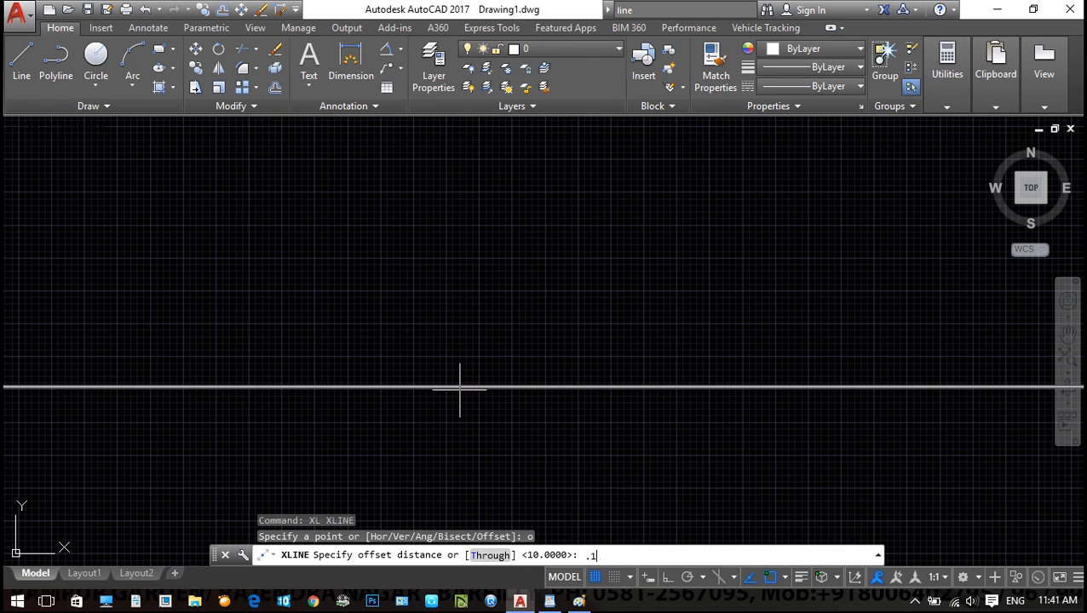
pyautogui.press('Return')
pyautogui.click(463, 388)
pyautogui.scroll(2, 459, 358)
pyautogui.click(460, 354)
pyautogui.scroll(3, 452, 363)
pyautogui.press('Escape')
pyautogui.scroll(-2, 478, 354)
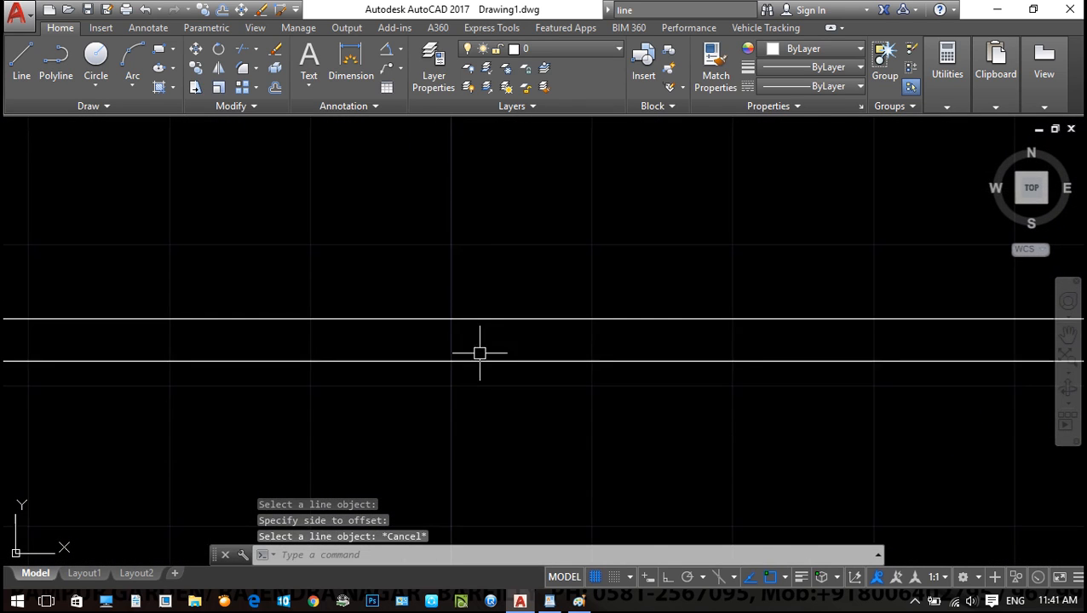
pyautogui.press('Escape')
pyautogui.press('Escape')
pyautogui.scroll(-1, 521, 345)
# Offset the upper horizontal construction line 3 upward with XLINE's Offset option and end the command
pyautogui.write('xl')
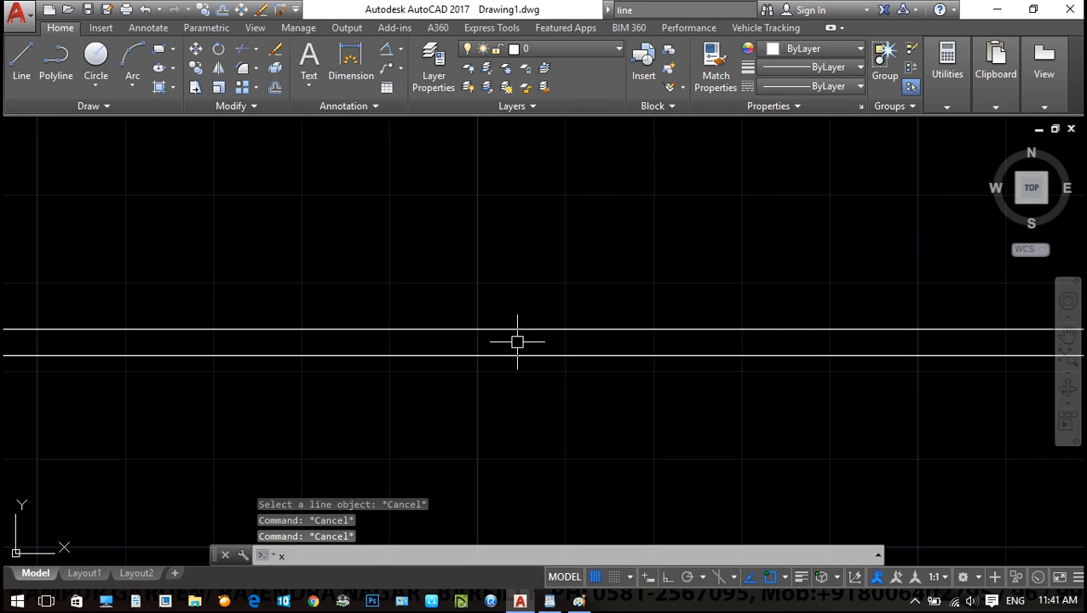
pyautogui.press('Return')
pyautogui.write('o')
pyautogui.press('Return')
pyautogui.write('3')
pyautogui.press('Return')
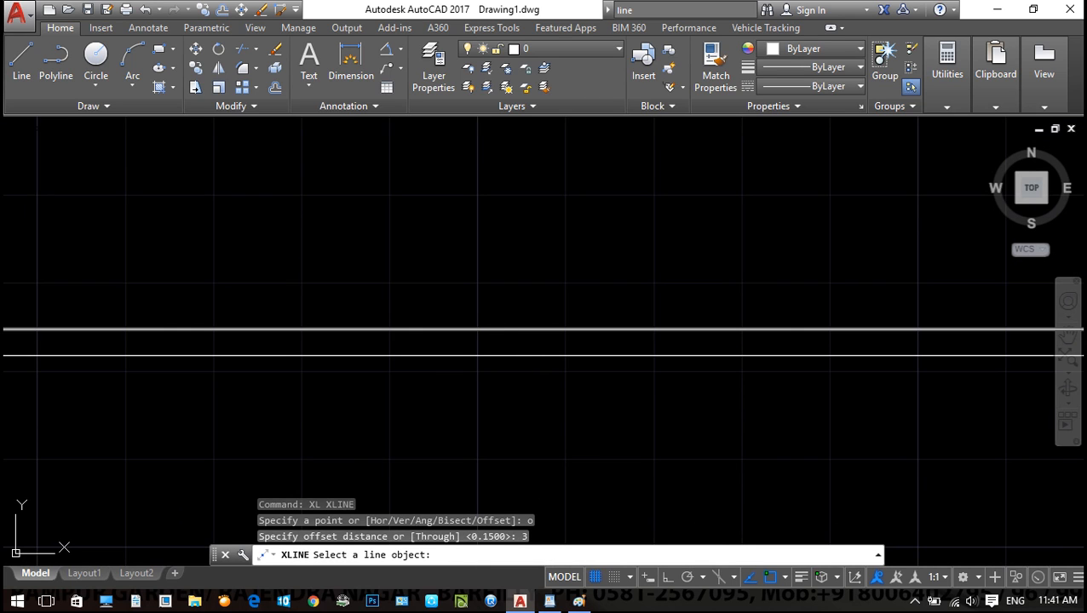
pyautogui.click(497, 328)
pyautogui.scroll(-1, 461, 259)
pyautogui.click(461, 257)
pyautogui.scroll(-1, 461, 257)
pyautogui.moveTo(461, 258); pyautogui.dragTo(472, 335, button='middle')
pyautogui.scroll(-1, 472, 335)
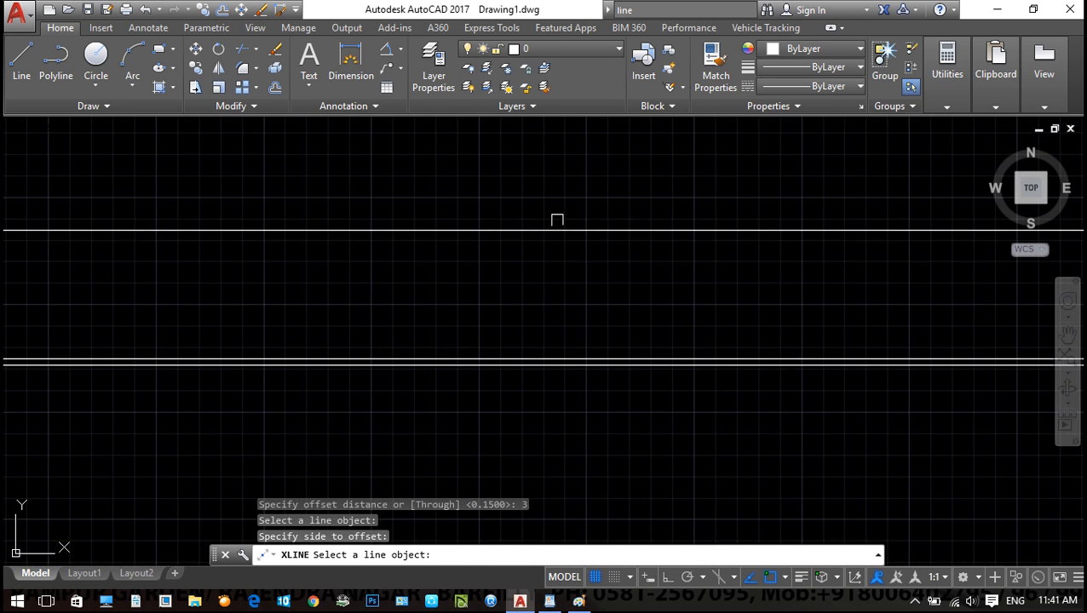
pyautogui.press('Escape')
pyautogui.press('Escape')
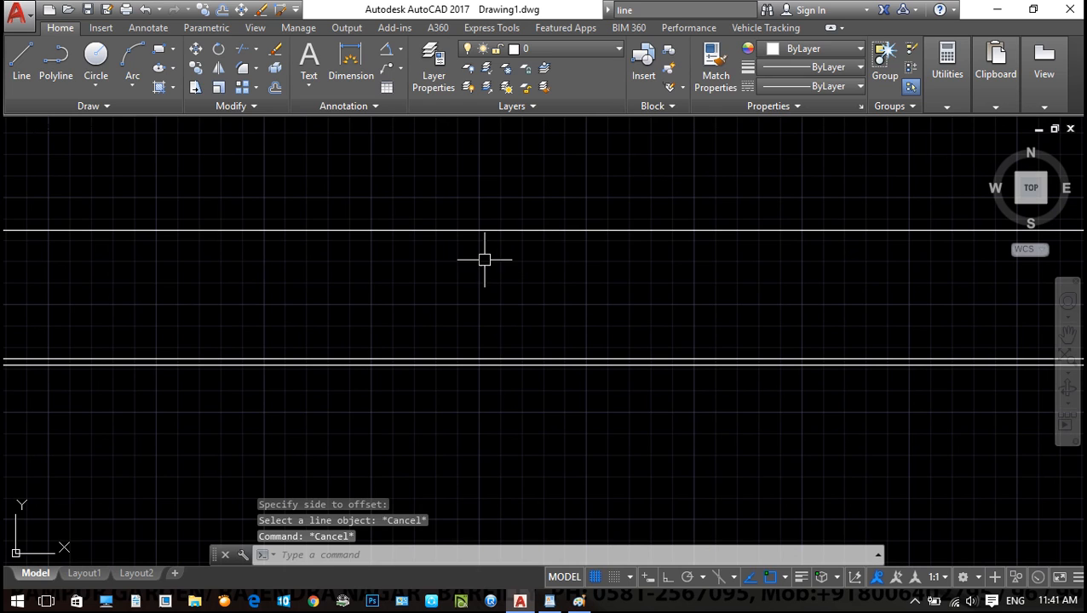
# Offset the topmost horizontal construction line .12 upward with XLINE's Offset option and end the command
pyautogui.write('xl')
pyautogui.press('Return')
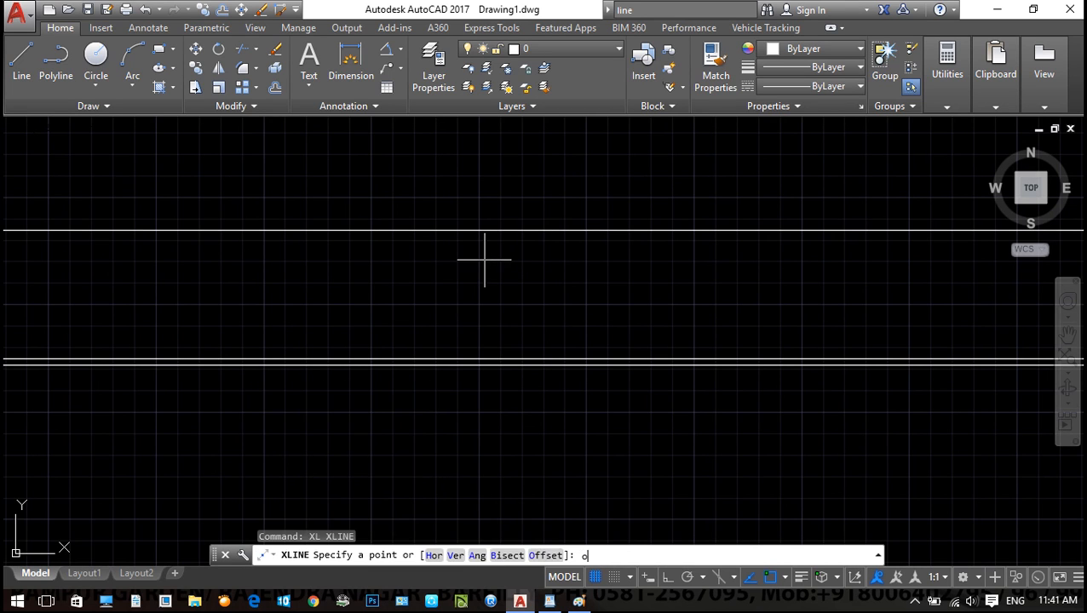
pyautogui.write('o')
pyautogui.press('Return')
pyautogui.write('.1')
pyautogui.press('Return')
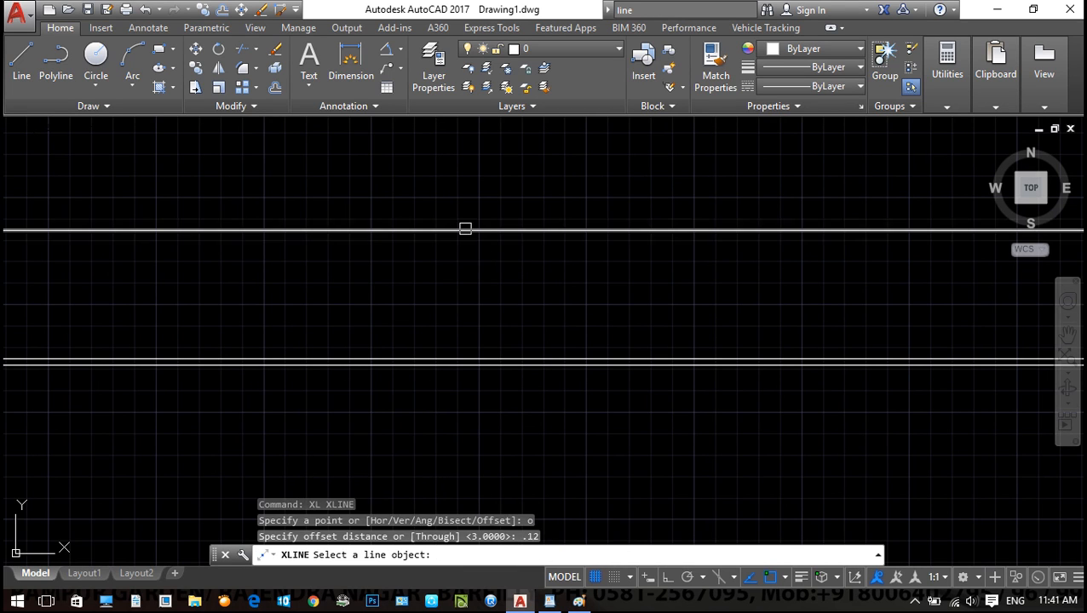
pyautogui.click(463, 229)
pyautogui.click(461, 211)
pyautogui.press('Escape')
pyautogui.press('Escape')
pyautogui.moveTo(542, 263); pyautogui.dragTo(538, 291, button='middle')
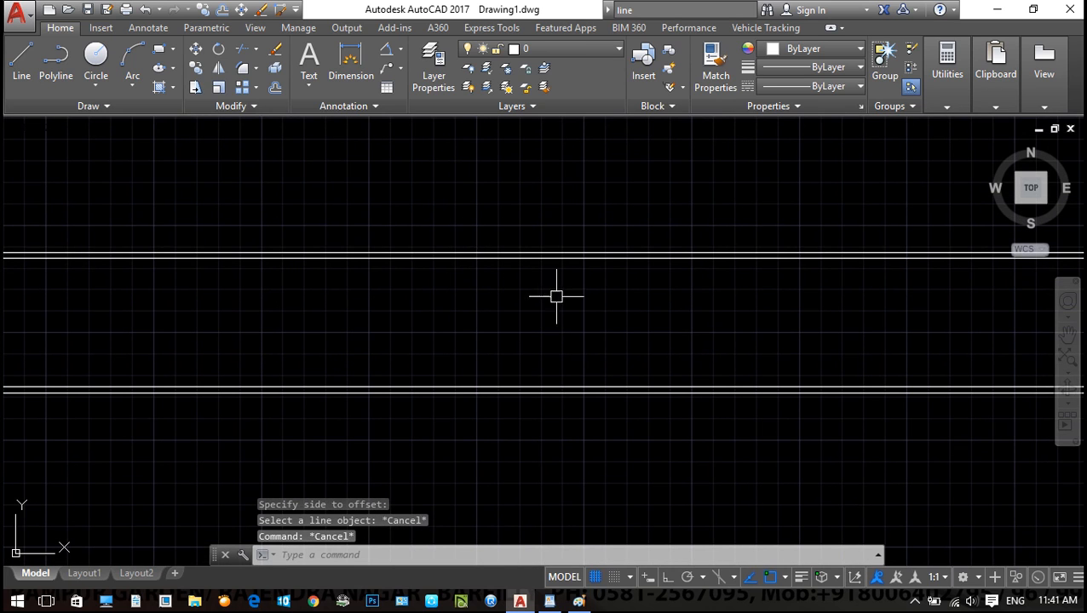
pyautogui.press('Escape')
pyautogui.press('Escape')
pyautogui.write('x')
pyautogui.press('Return')
pyautogui.write('o')
pyautogui.press('Return')
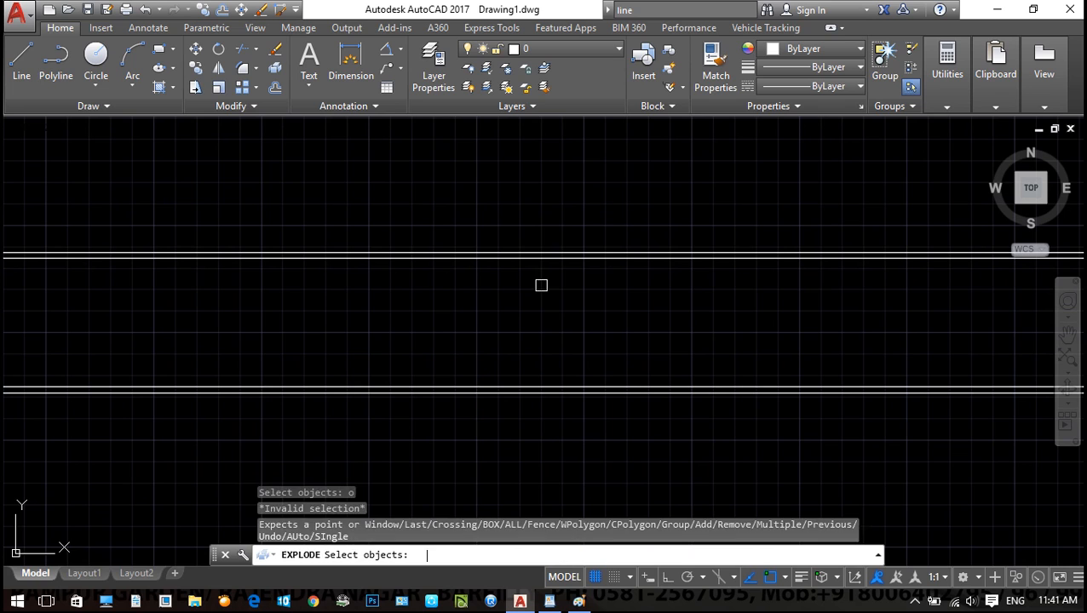
pyautogui.click(486, 241)
pyautogui.click(524, 249)
pyautogui.press('Escape')
# Offset the topmost horizontal construction line 1 upward with XLINE's Offset option and end the command
pyautogui.write('xl')
pyautogui.press('Return')
pyautogui.write('o')
pyautogui.press('Return')
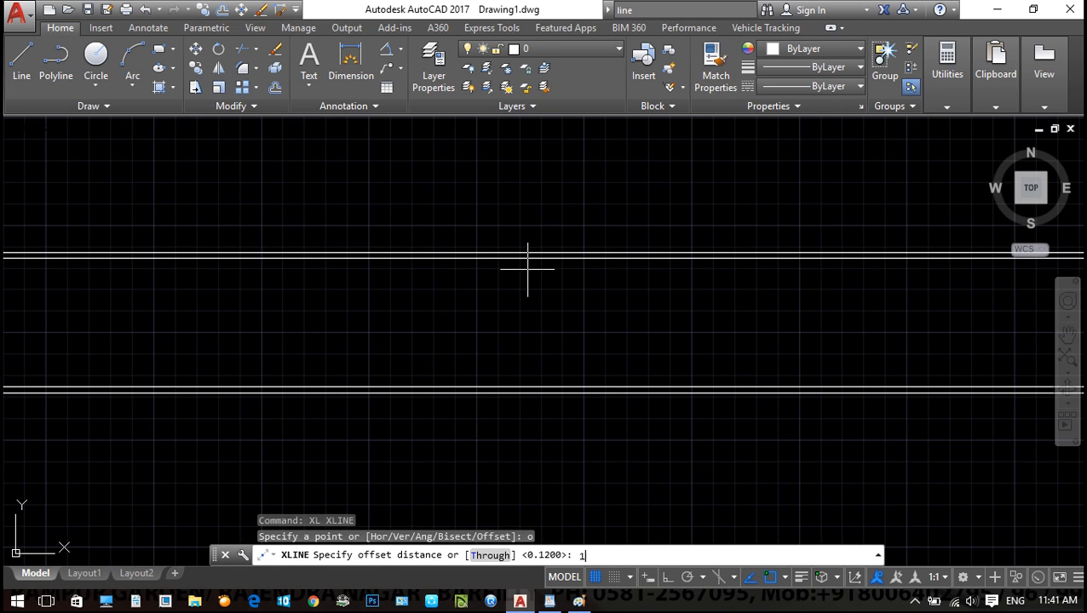
pyautogui.write('1')
pyautogui.press('Return')
pyautogui.click(502, 253)
pyautogui.click(589, 286)
pyautogui.press('Escape')
pyautogui.scroll(-2, 515, 266)
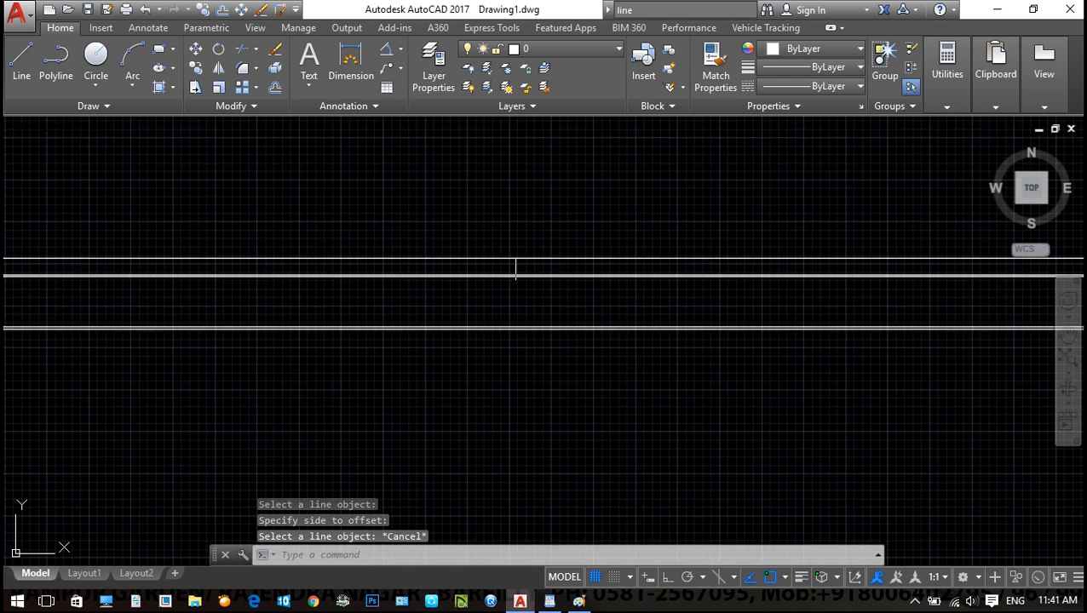
pyautogui.moveTo(534, 275); pyautogui.dragTo(536, 355, button='middle')
pyautogui.press('Escape')
pyautogui.press('Escape')
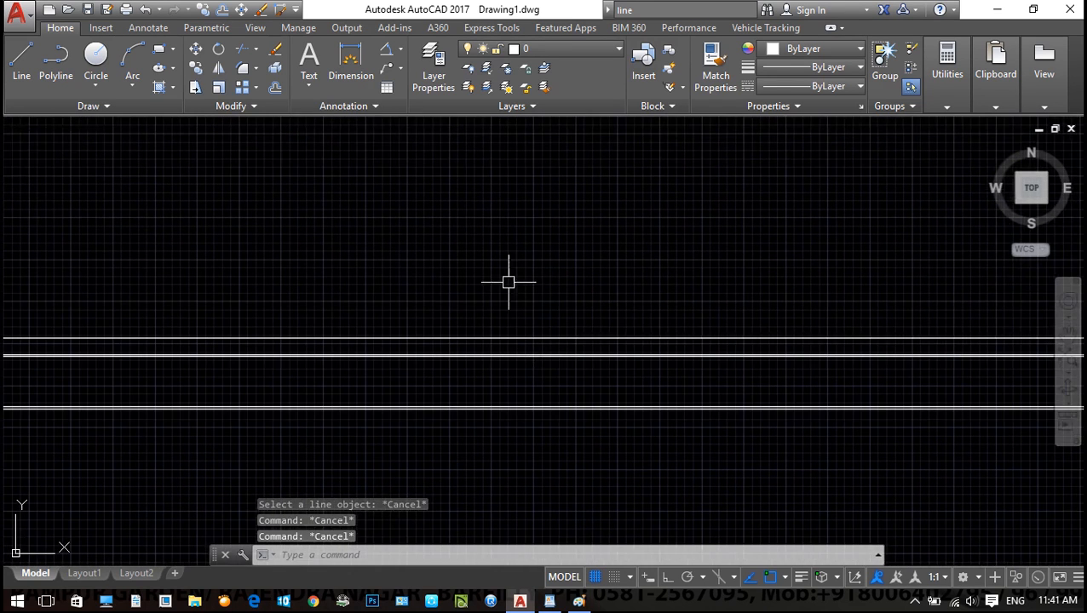
# Start a plan outline above the construction lines with Ortho on, drawing its first line 5 units straight up
pyautogui.write('l')
pyautogui.press('Return')
pyautogui.click(377, 279)
pyautogui.scroll(-2, 388, 208)
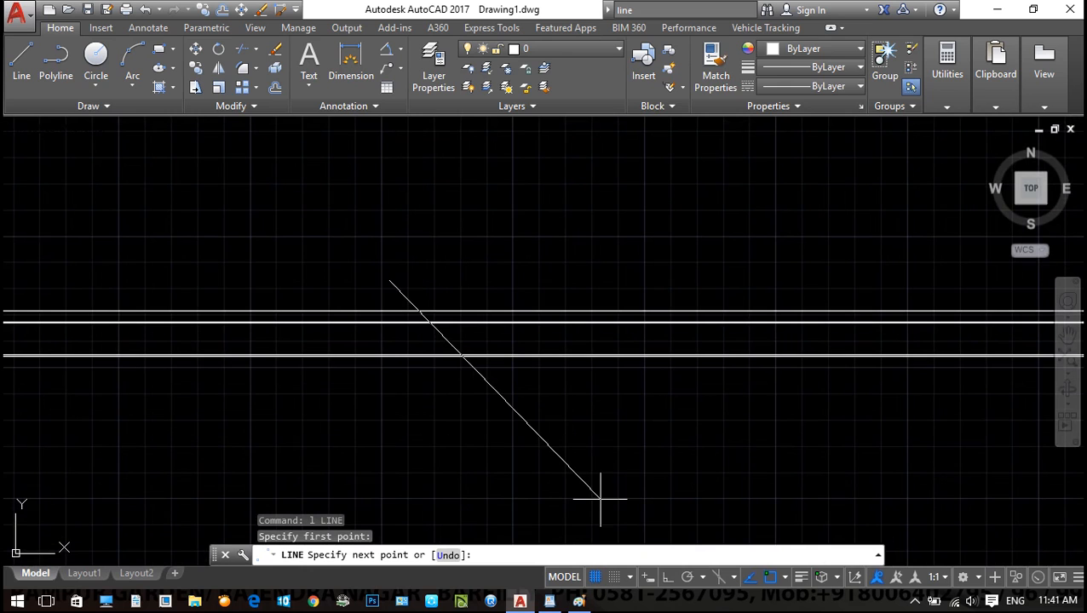
pyautogui.click(667, 577)
pyautogui.scroll(-4, 407, 138)
pyautogui.scroll(2, 407, 138)
pyautogui.moveTo(557, 345); pyautogui.dragTo(583, 466, button='middle')
pyautogui.moveTo(415, 137); pyautogui.dragTo(486, 234, button='middle')
pyautogui.scroll(-4, 456, 184)
pyautogui.scroll(2, 460, 158)
pyautogui.write('5')
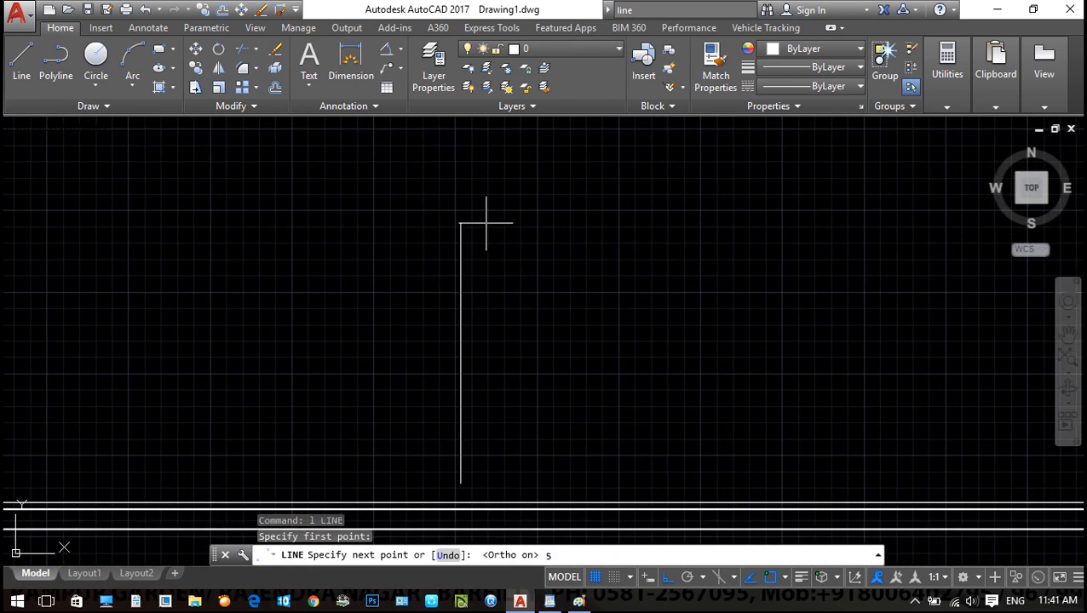
pyautogui.press('Return')
pyautogui.scroll(-2, 608, 254)
pyautogui.scroll(4, 698, 368)
pyautogui.moveTo(356, 386); pyautogui.dragTo(478, 334, button='middle')
pyautogui.scroll(4, 361, 366)
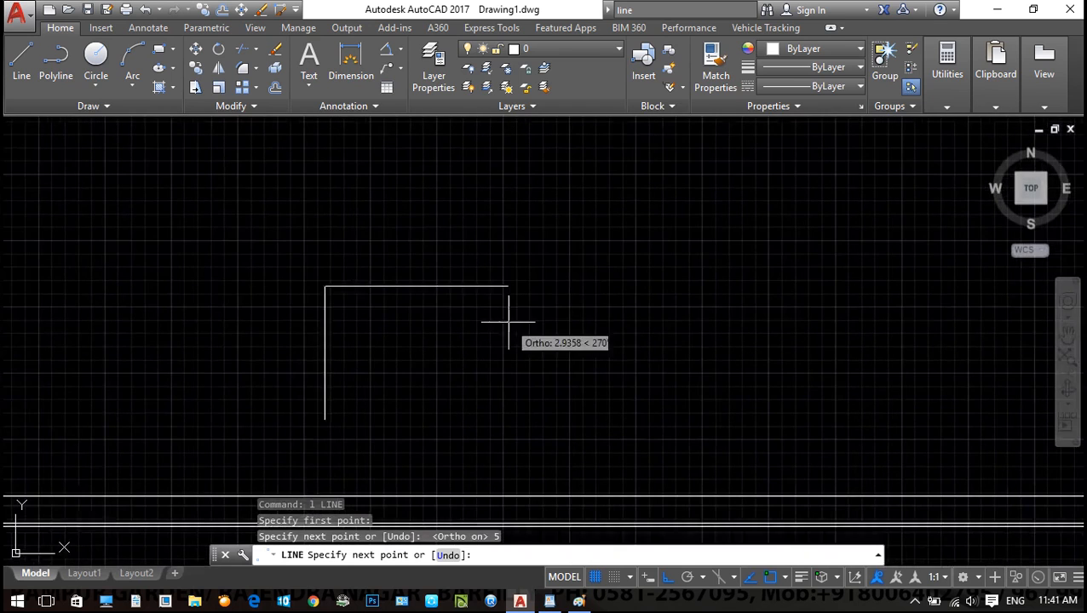
# Continue the outline 4 units right, 2 down, 2 right and 4 down
pyautogui.write('4')
pyautogui.press('Return')
pyautogui.write('2')
pyautogui.press('Return')
pyautogui.write('2')
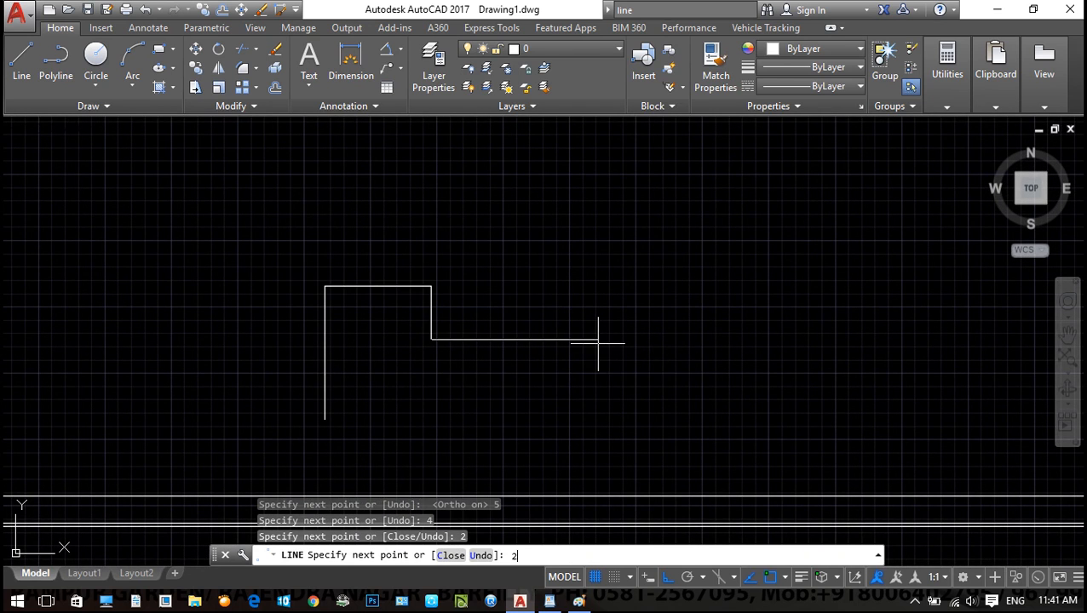
pyautogui.press('Return')
pyautogui.moveTo(534, 449); pyautogui.dragTo(561, 413, button='middle')
pyautogui.write('4')
pyautogui.press('Return')
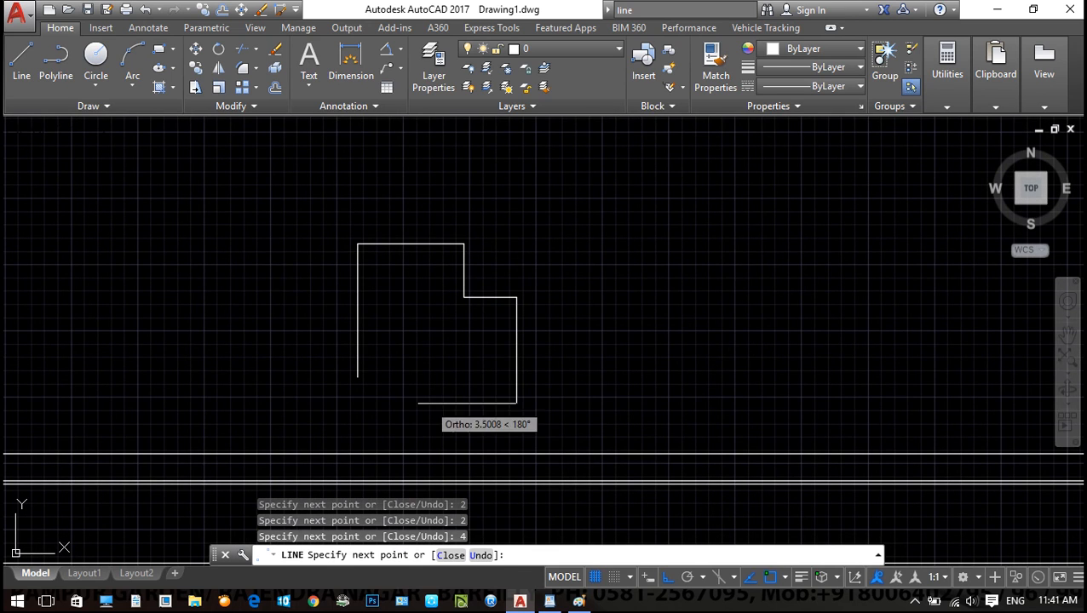
# Draw the outline 5 units left and 1 up, join it to its starting point and end LINE
pyautogui.scroll(2, 437, 388)
pyautogui.moveTo(379, 416); pyautogui.dragTo(443, 402, button='middle')
pyautogui.write('5')
pyautogui.press('Return')
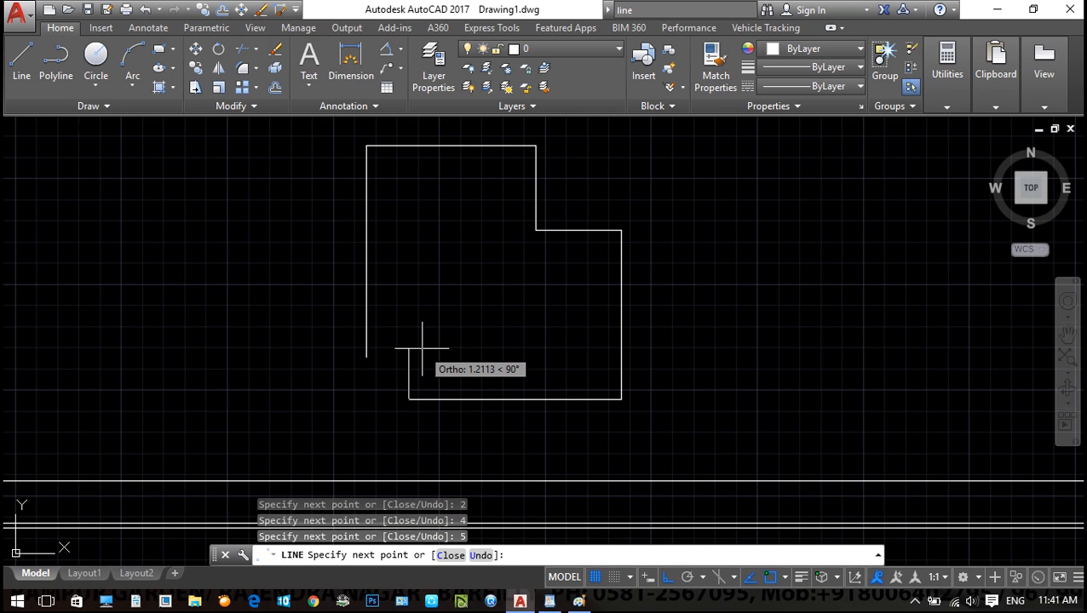
pyautogui.write('1')
pyautogui.press('Return')
pyautogui.click(365, 357)
pyautogui.press('Escape')
pyautogui.scroll(-2, 259, 223)
pyautogui.moveTo(445, 409); pyautogui.dragTo(475, 420, button='middle')
pyautogui.press('Escape')
pyautogui.press('Escape')
pyautogui.moveTo(514, 321); pyautogui.dragTo(521, 267, button='middle')
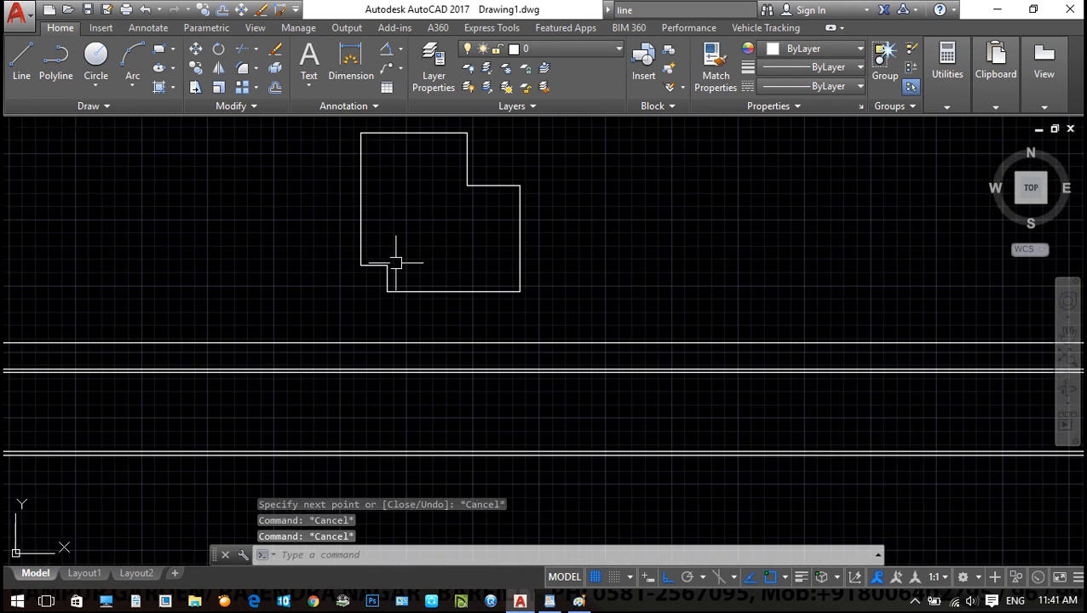
# Project vertical construction lines through the outline's three lower corners with XLINE's Ver option and end the command
pyautogui.press('Escape')
pyautogui.moveTo(418, 344); pyautogui.dragTo(462, 313, button='middle')
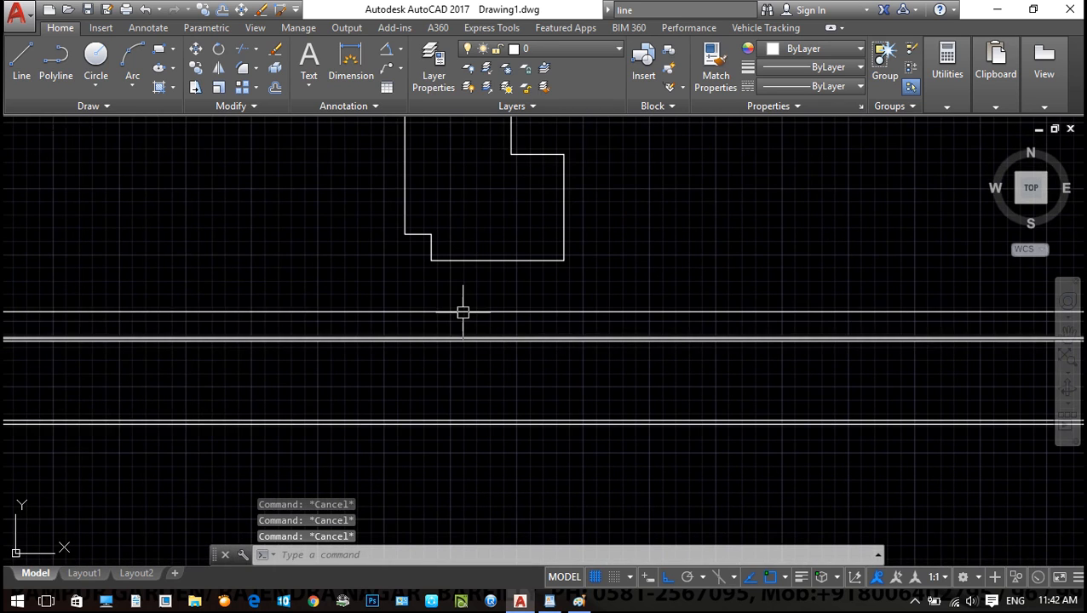
pyautogui.write('xl')
pyautogui.press('Return')
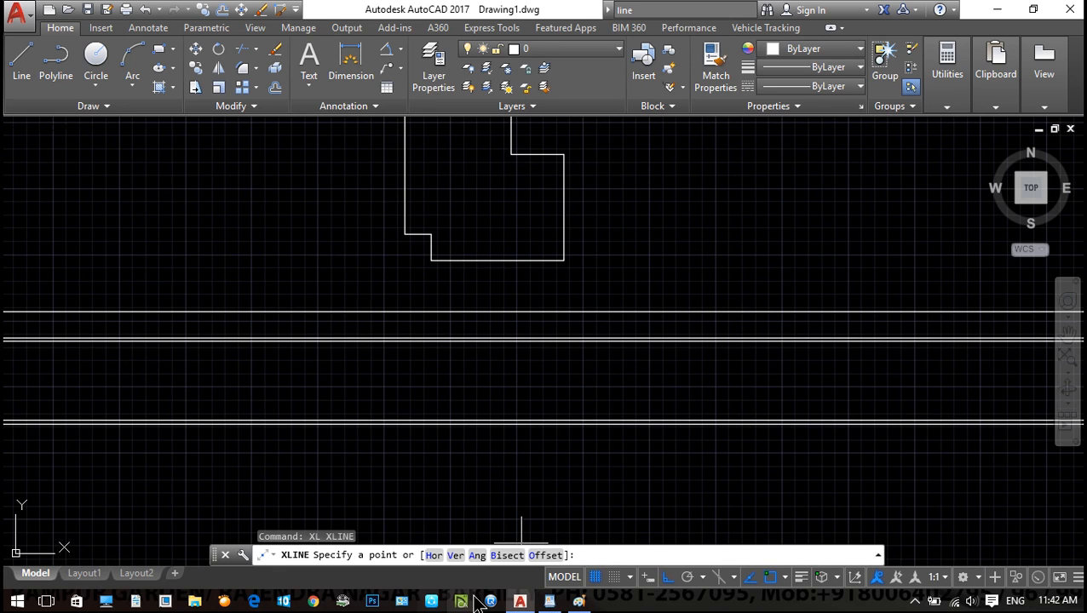
pyautogui.click(457, 555)
pyautogui.click(404, 233)
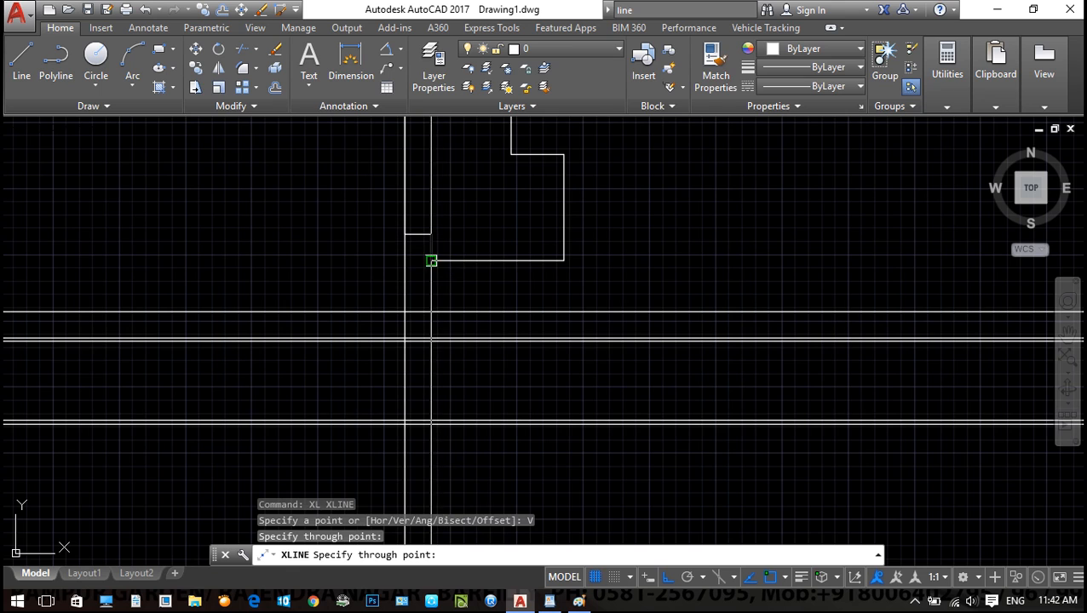
pyautogui.click(430, 260)
pyautogui.click(563, 260)
pyautogui.press('Escape')
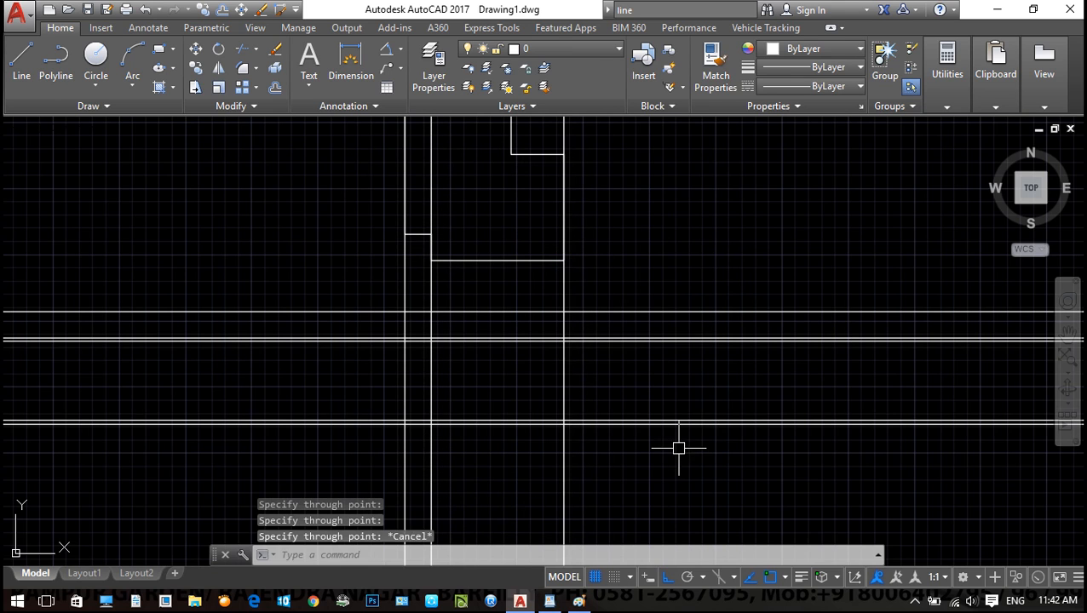
pyautogui.press('Escape')
pyautogui.moveTo(613, 435); pyautogui.dragTo(632, 396, button='middle')
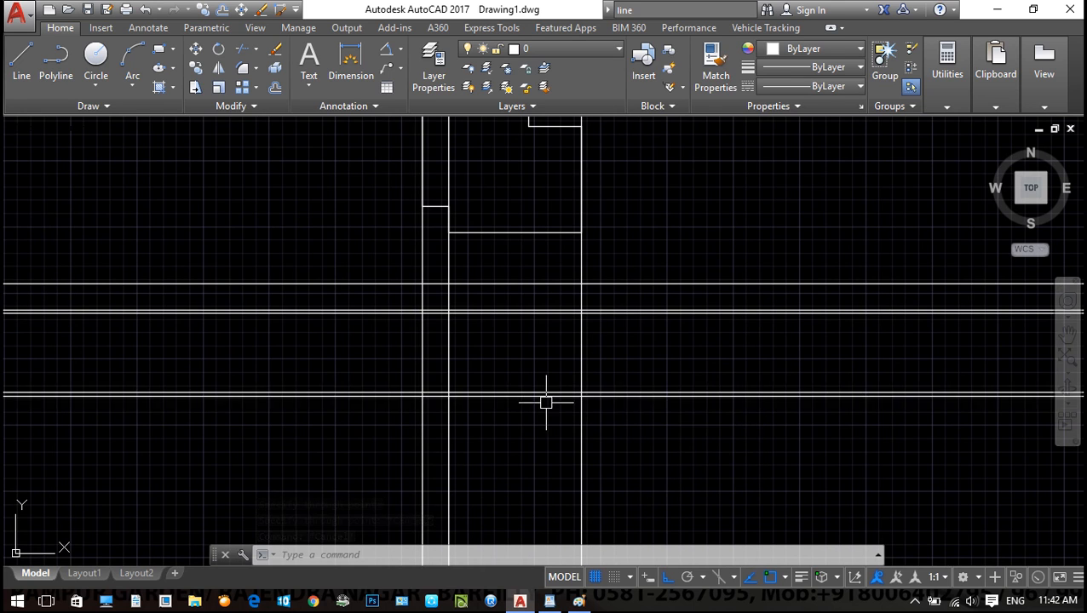
# Trim the vertical lines below the lowest horizontal line and the horizontal lines left of the leftmost vertical
pyautogui.moveTo(609, 431); pyautogui.dragTo(575, 425, button='middle')
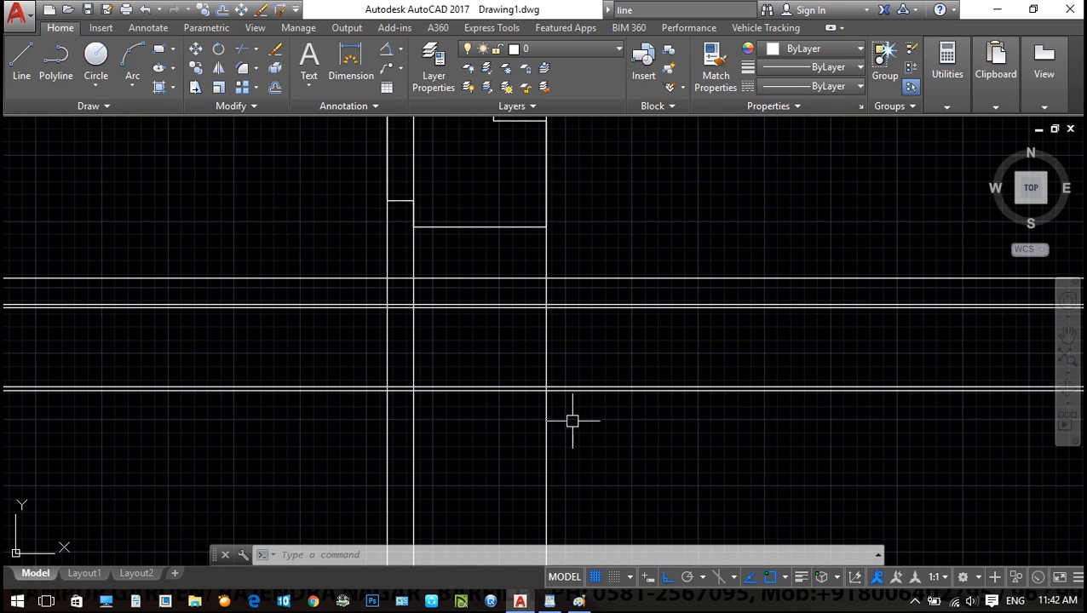
pyautogui.write('tr')
pyautogui.press('Return')
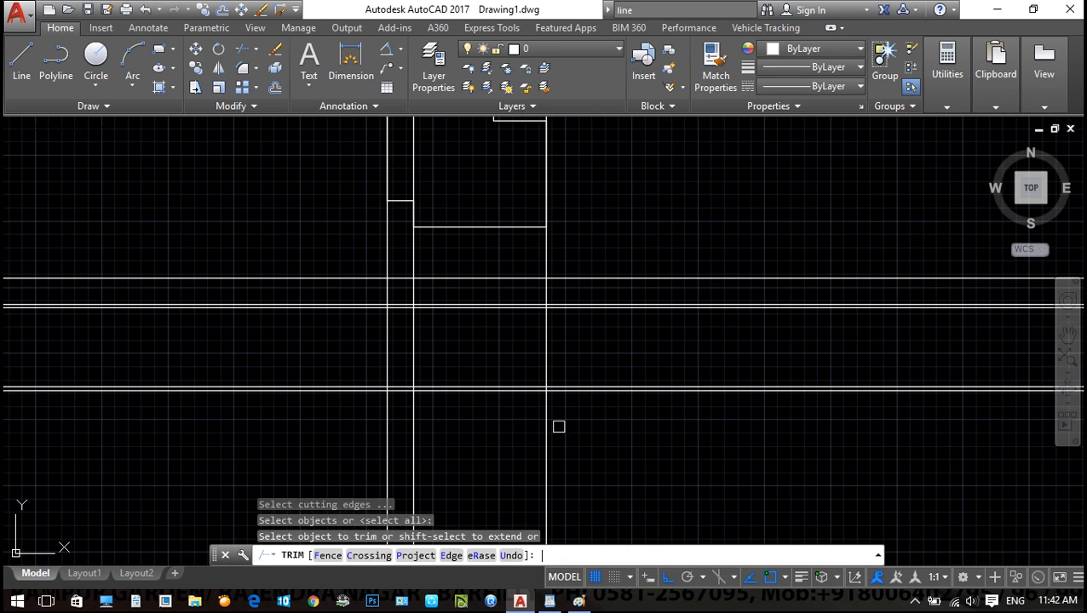
pyautogui.click(603, 417)
pyautogui.click(324, 426)
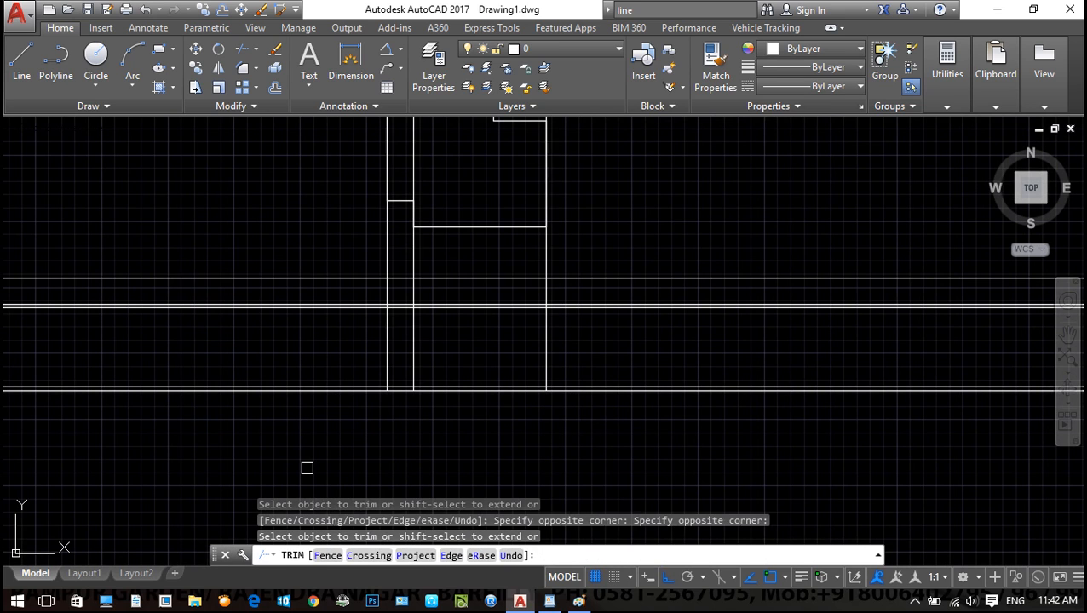
pyautogui.click(292, 462)
pyautogui.click(296, 212)
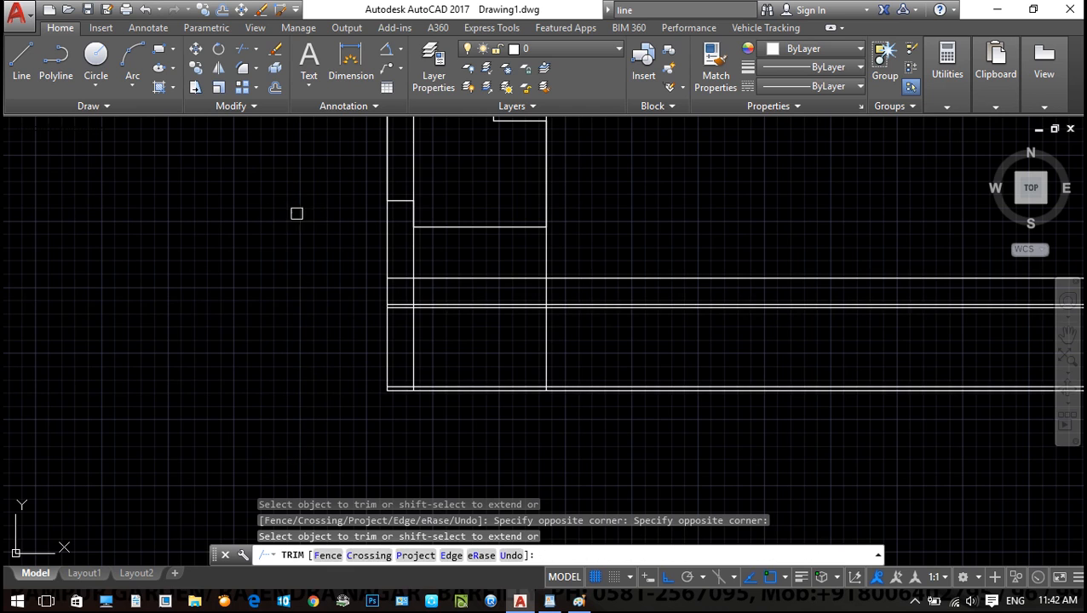
# Trim the horizontal lines right of the rightmost vertical and the vertical pieces between plan outline and elevation, and end TRIM
pyautogui.click(645, 441)
pyautogui.click(614, 250)
pyautogui.click(579, 230)
pyautogui.click(347, 260)
pyautogui.moveTo(538, 260); pyautogui.dragTo(523, 431, button='middle')
pyautogui.press('Escape')
# Erase the three leftover vertical construction lines running through the plan outline using a crossing selection above it
pyautogui.click(583, 170)
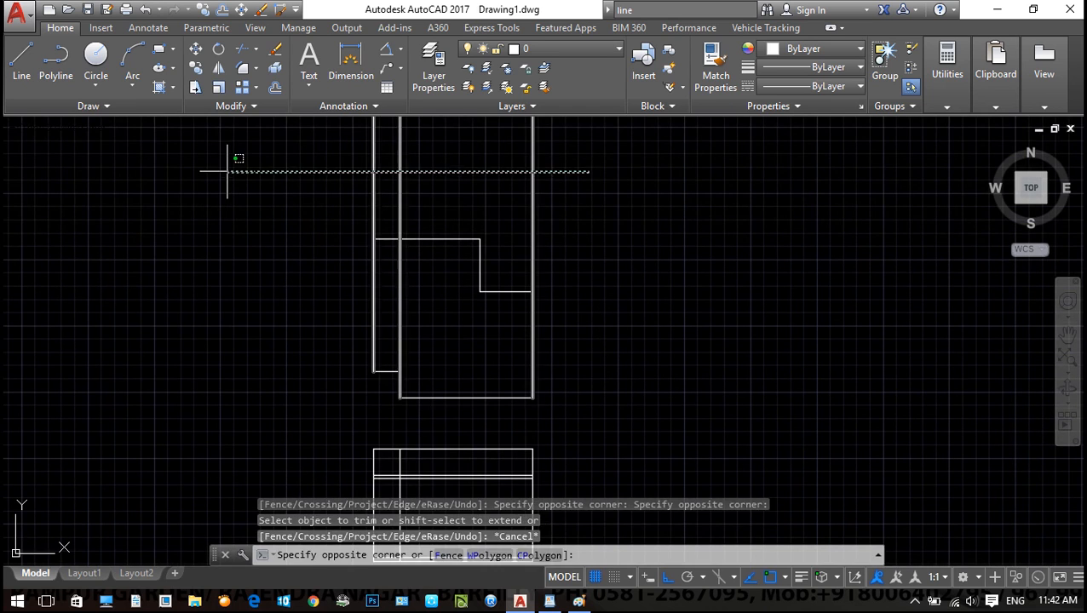
pyautogui.click(230, 161)
pyautogui.write('e')
pyautogui.press('Return')
pyautogui.moveTo(526, 369); pyautogui.dragTo(489, 234, button='middle')
pyautogui.scroll(4, 387, 399)
pyautogui.scroll(-2, 439, 350)
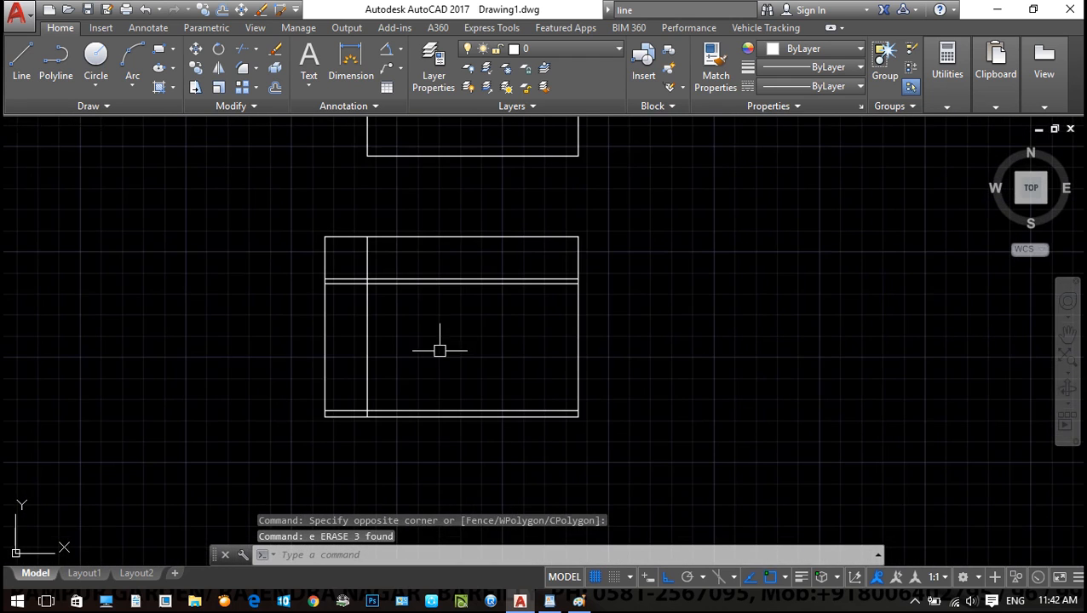
pyautogui.moveTo(434, 372); pyautogui.dragTo(437, 421, button='middle')
pyautogui.press('Escape')
# Draw a door 2.1 high and 1 wide on the elevation's upper base line, near its right edge
pyautogui.moveTo(439, 310); pyautogui.dragTo(434, 311, button='middle')
pyautogui.scroll(2, 412, 301)
pyautogui.moveTo(362, 381); pyautogui.dragTo(274, 260, button='middle')
pyautogui.moveTo(483, 438); pyautogui.dragTo(469, 443, button='middle')
pyautogui.write('l')
pyautogui.press('Return')
pyautogui.scroll(2, 579, 477)
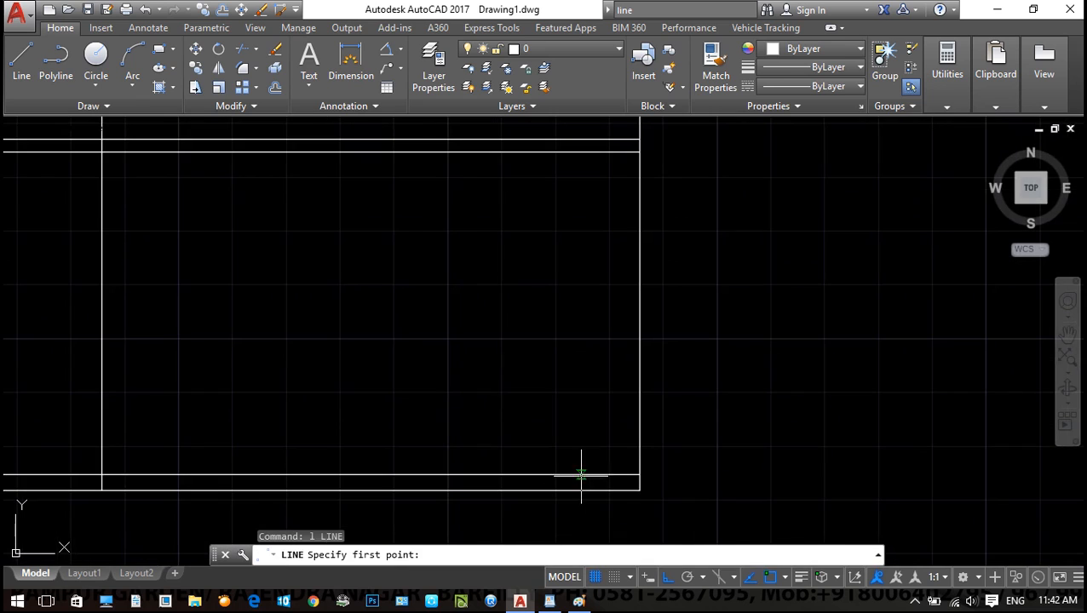
pyautogui.click(622, 474)
pyautogui.write('2.1')
pyautogui.press('Return')
pyautogui.write('1')
pyautogui.press('Return')
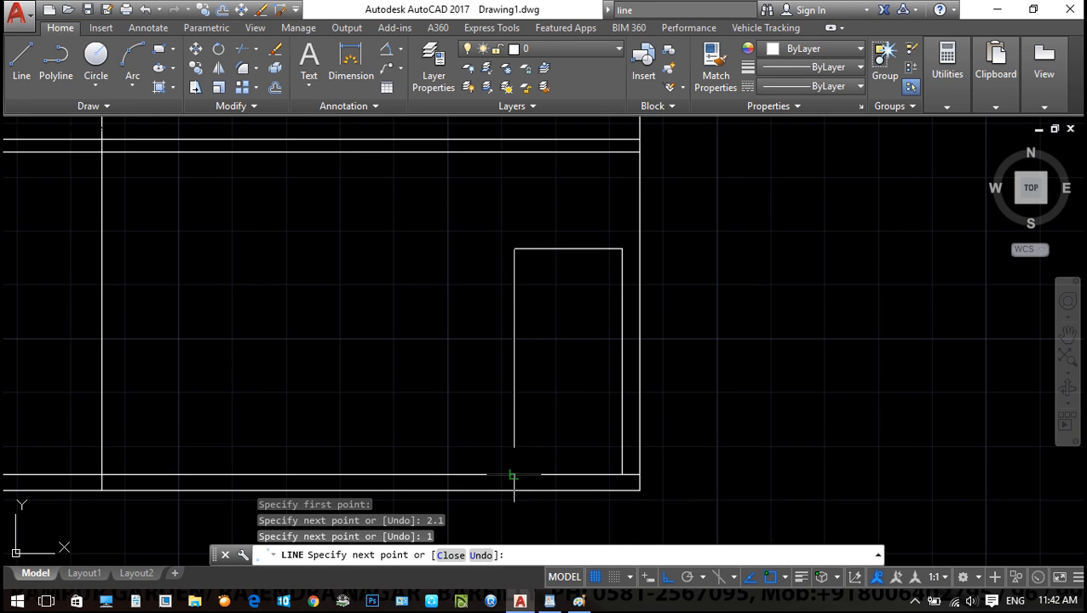
pyautogui.click(512, 476)
pyautogui.press('Escape')
pyautogui.scroll(-5, 512, 477)
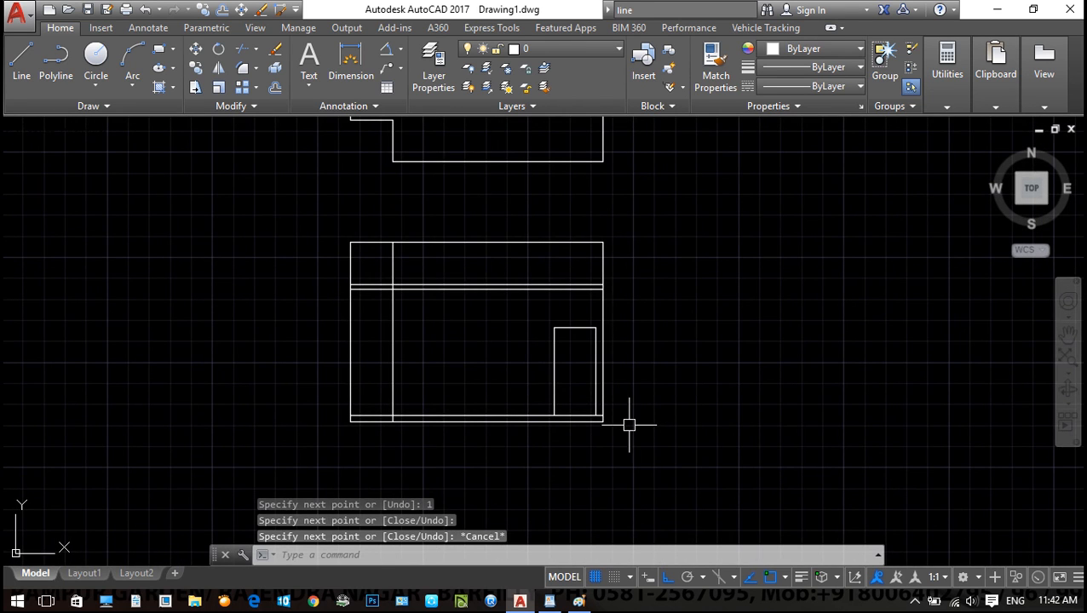
# Draw a 2.1 high vertical line up from the elevation's upper base line, left of the door
pyautogui.press('Escape')
pyautogui.write('l')
pyautogui.press('Return')
pyautogui.scroll(2, 506, 417)
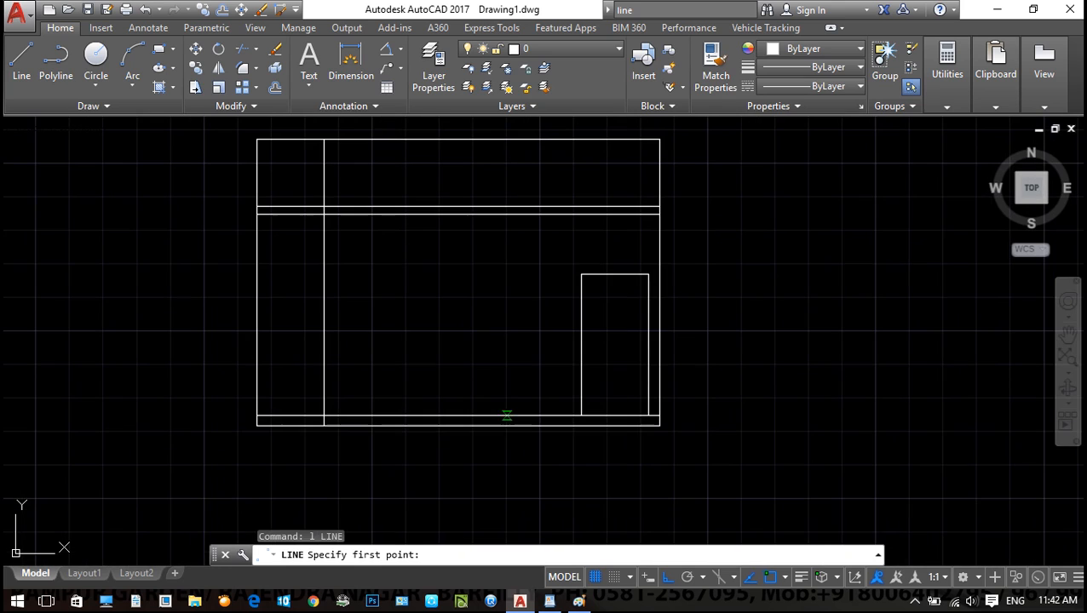
pyautogui.click(514, 416)
pyautogui.write('2.1')
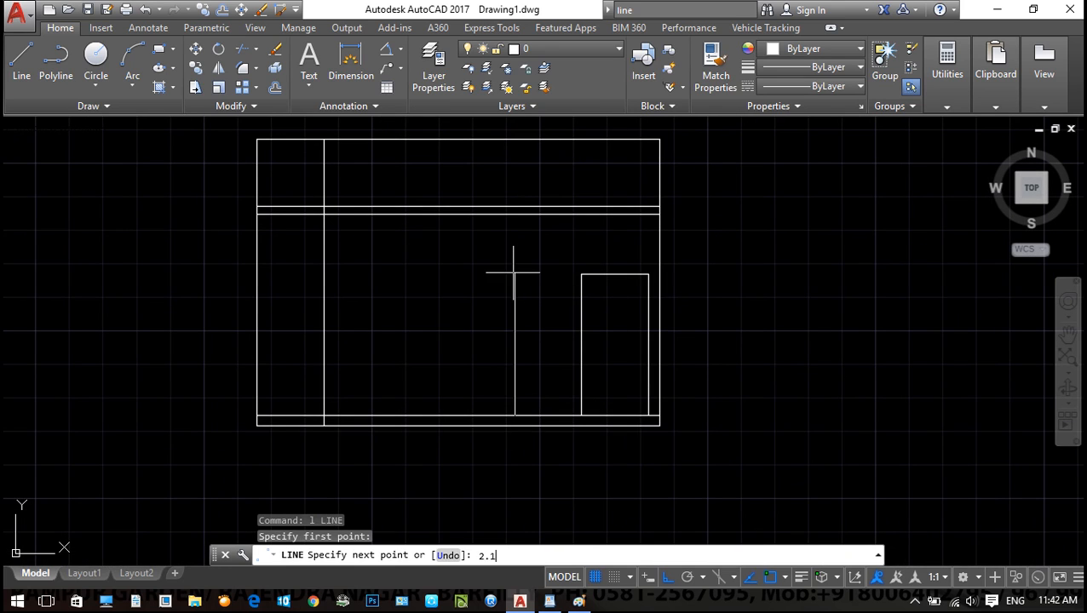
pyautogui.press('Return')
# Continue the window outline 1.5 left and 1.1 down, finishing with a line back to the first vertical
pyautogui.write('1.')
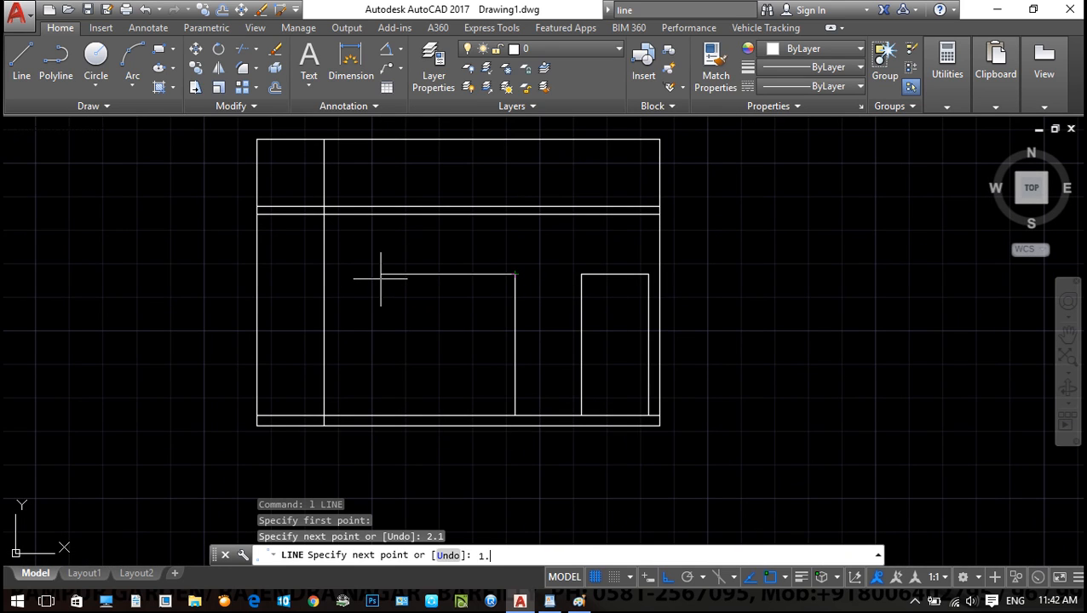
pyautogui.write('5')
pyautogui.press('Return')
pyautogui.write('1.1')
pyautogui.press('Return')
pyautogui.click(514, 346)
pyautogui.press('Escape')
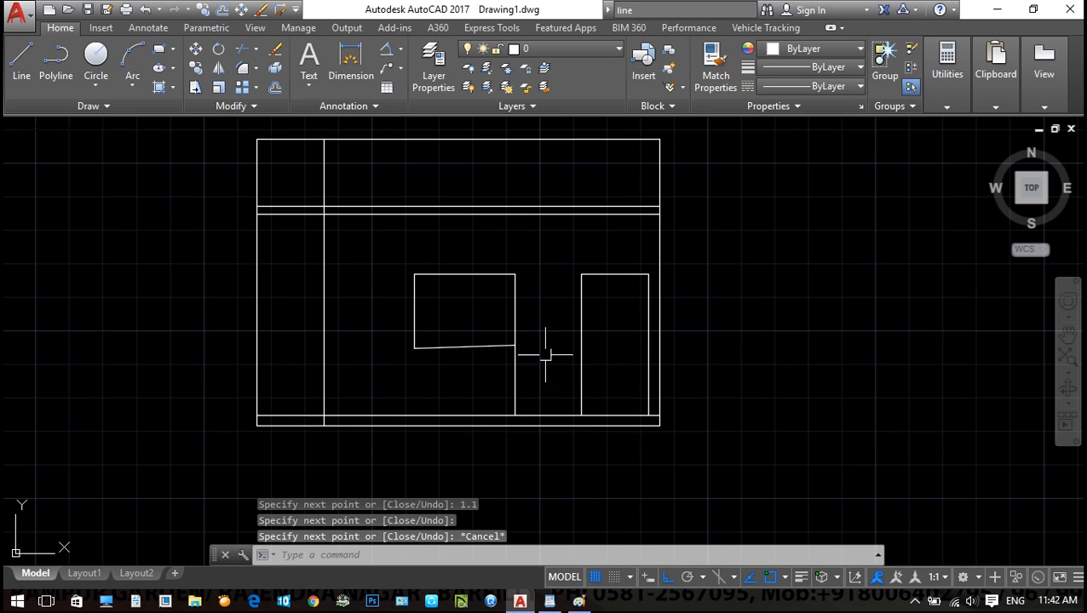
# Erase the slanted bottom line of the window with a crossing selection
pyautogui.press('Escape')
pyautogui.press('Escape')
pyautogui.scroll(4, 439, 358)
pyautogui.moveTo(553, 395); pyautogui.dragTo(504, 312)
pyautogui.write('e')
pyautogui.press('Return')
pyautogui.press('Escape')
pyautogui.press('Escape')
# Draw a horizontal bottom line from the window's lower left corner to its right vertical
pyautogui.write('l')
pyautogui.press('Return')
pyautogui.click(382, 343)
pyautogui.scroll(2, 624, 360)
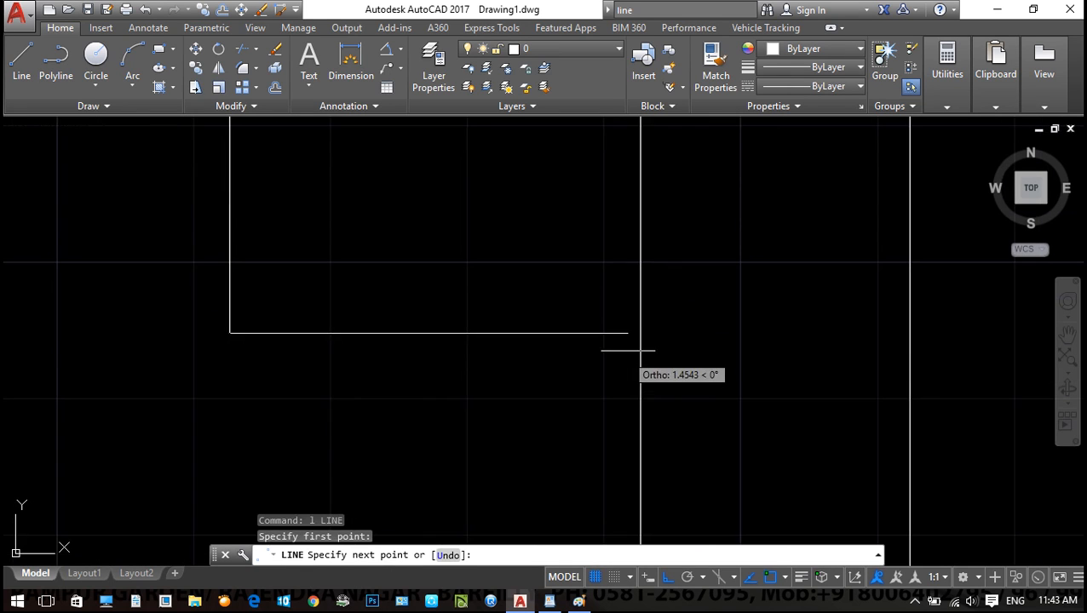
pyautogui.click(639, 332)
pyautogui.press('Escape')
pyautogui.press('Escape')
# Trim the piece of the window's right vertical that extends below its bottom line, and end TRIM
pyautogui.write('tr')
pyautogui.press('Return')
pyautogui.press('Return')
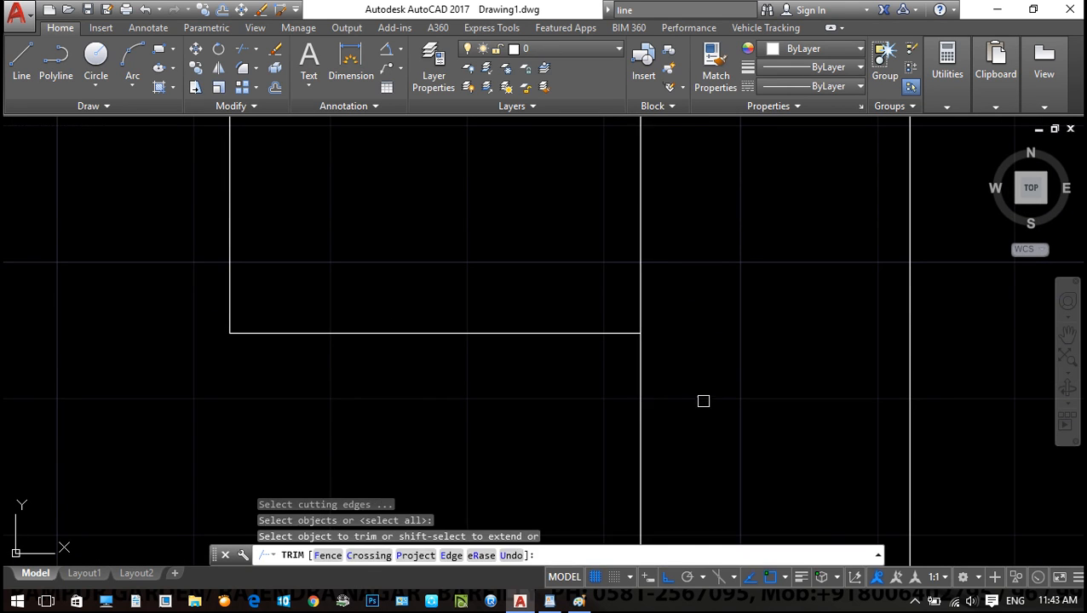
pyautogui.scroll(-2, 704, 401)
pyautogui.click(715, 414)
pyautogui.click(656, 420)
pyautogui.press('Escape')
# Examine the finished elevation with its door and window against the plan outline above it
pyautogui.scroll(-1, 683, 358)
pyautogui.moveTo(683, 357)
pyautogui.mouseDown(button='middle')
pyautogui.moveTo(599, 357)
pyautogui.moveTo(485, 378)
pyautogui.moveTo(461, 366)
pyautogui.mouseUp(button='middle')
pyautogui.press('Escape')
pyautogui.press('Escape')
pyautogui.press('Escape')
pyautogui.scroll(-4, 645, 381)
pyautogui.moveTo(699, 394); pyautogui.dragTo(613, 398, button='middle')
pyautogui.moveTo(452, 357); pyautogui.dragTo(458, 412, button='middle')
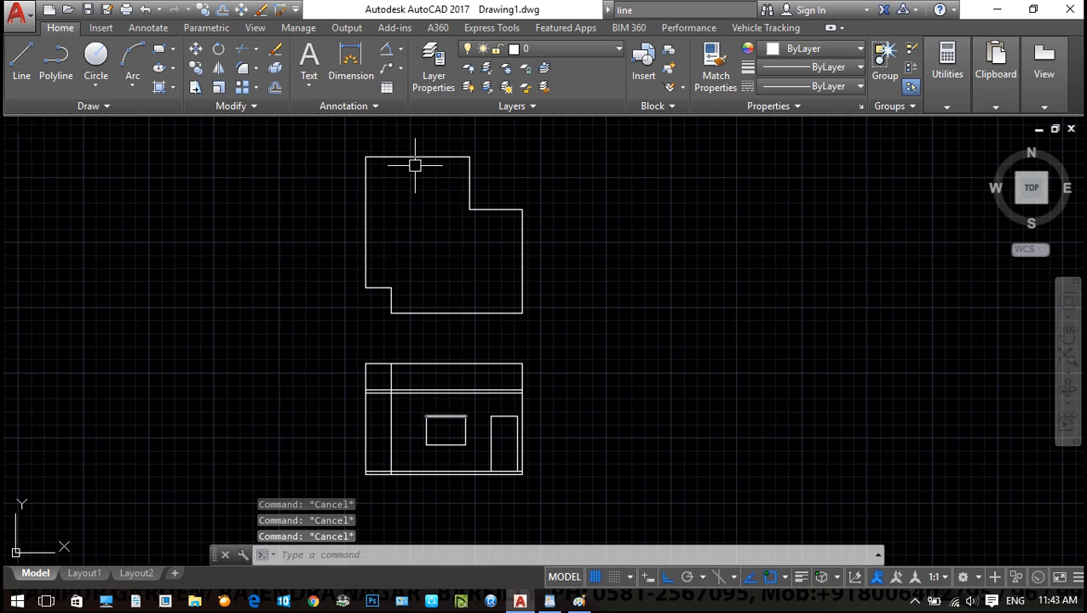
pyautogui.moveTo(451, 241); pyautogui.dragTo(452, 250, button='middle')
pyautogui.scroll(-3, 410, 232)
pyautogui.scroll(3, 441, 271)
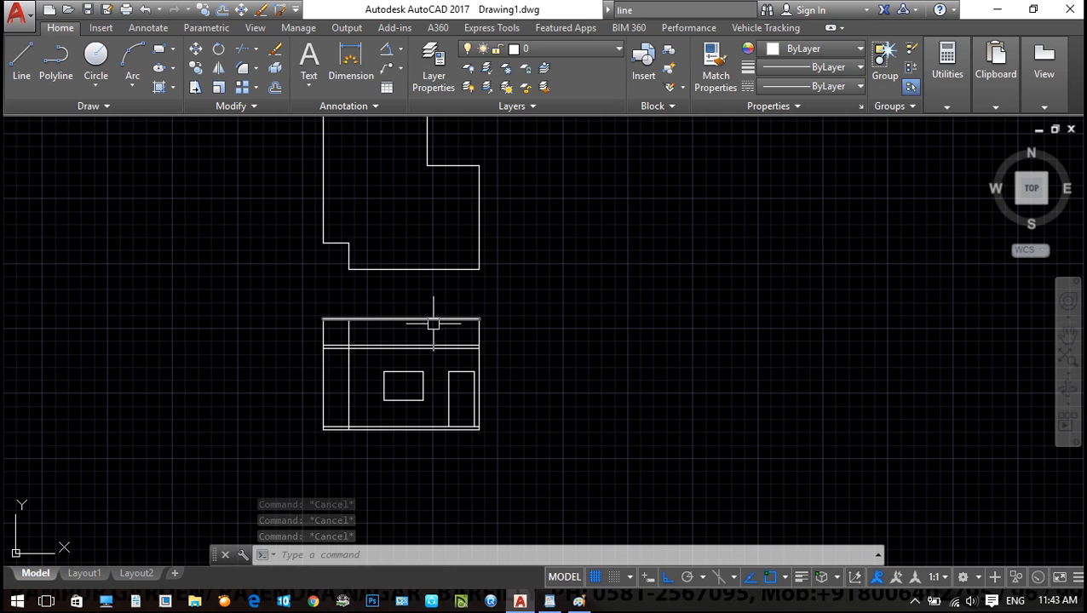
pyautogui.moveTo(380, 315)
pyautogui.mouseDown(button='middle')
pyautogui.moveTo(370, 324)
pyautogui.moveTo(384, 351)
pyautogui.mouseUp(button='middle')
# Switch to WordPad and review the XLINE notes on the Hor, Ver, Angular, Bisect and Offset options
pyautogui.click(549, 601)
pyautogui.keyDown('ctrl'); pyautogui.scroll(-4, 492, 362); pyautogui.keyUp('ctrl')
pyautogui.scroll(5, 408, 365)
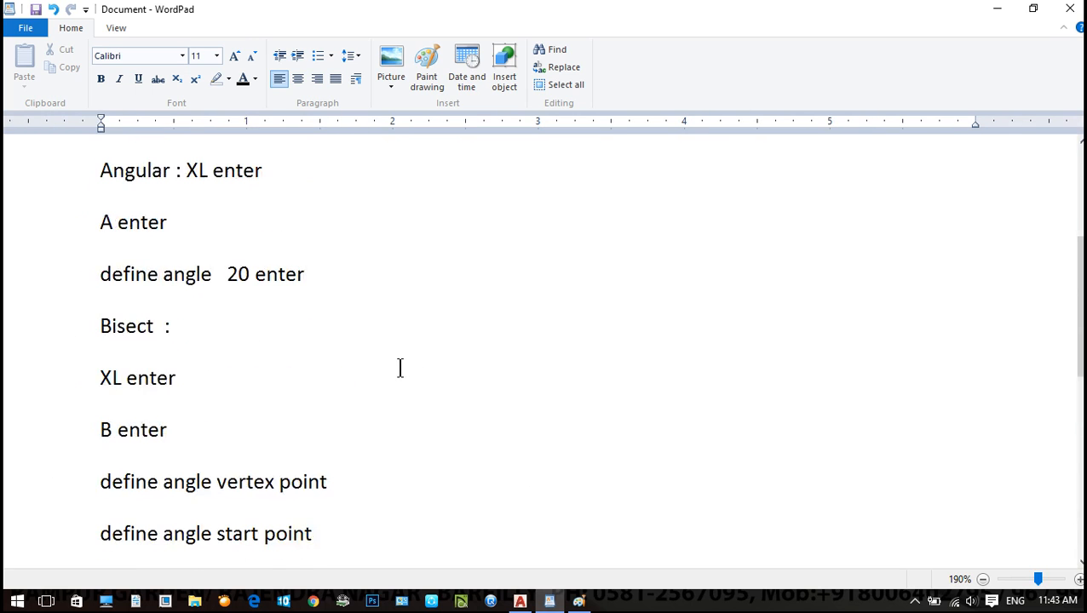
pyautogui.keyDown('ctrl'); pyautogui.scroll(-1, 401, 369); pyautogui.keyUp('ctrl')
pyautogui.scroll(-3, 400, 369)
pyautogui.scroll(3, 345, 309)
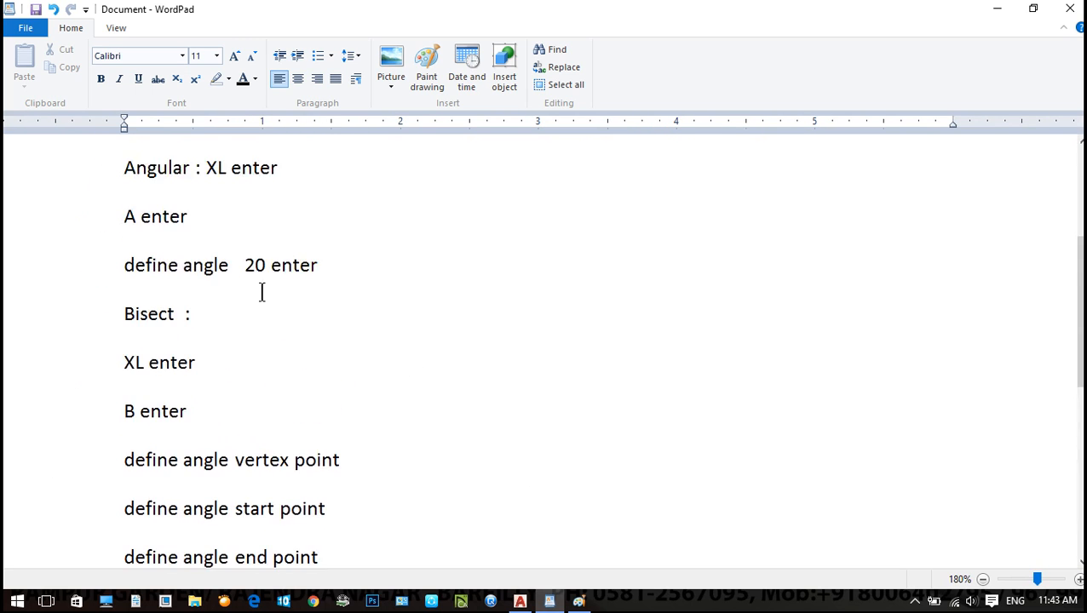
pyautogui.scroll(3, 255, 281)
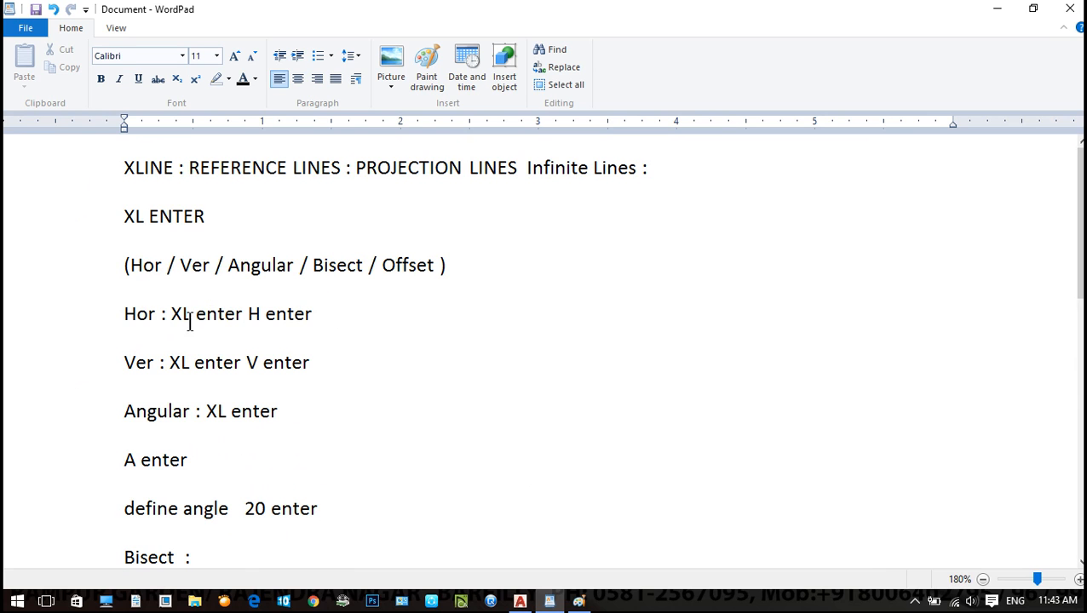
pyautogui.scroll(-10, 218, 315)
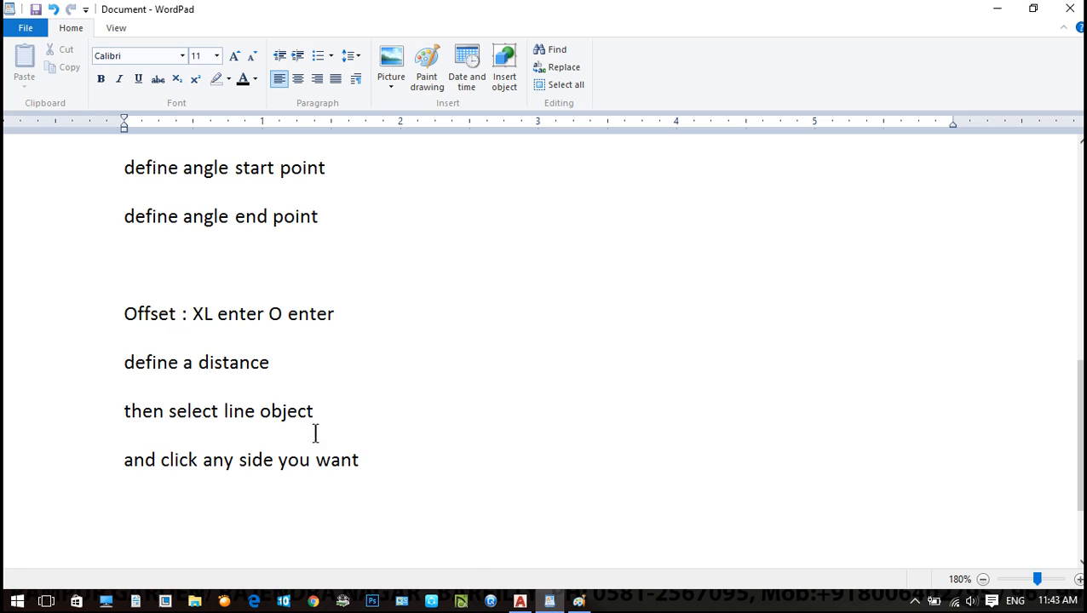
# Switch to Paint and sketch a long horizontal red line crossed by a shorter vertical one, left of the black angle
pyautogui.click(578, 602)
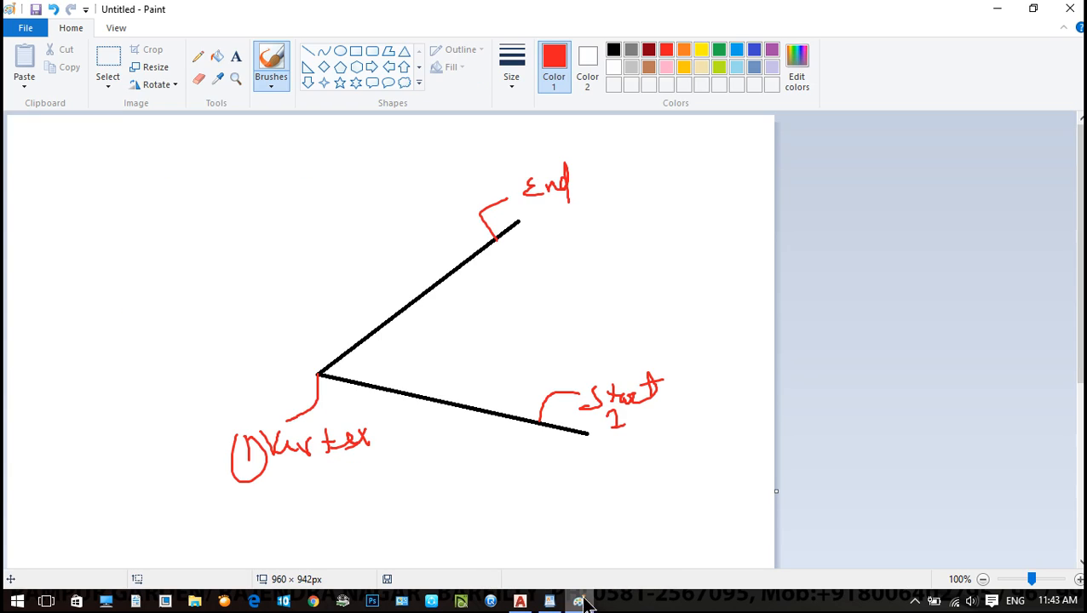
pyautogui.click(307, 52)
pyautogui.moveTo(105, 240); pyautogui.dragTo(390, 243)
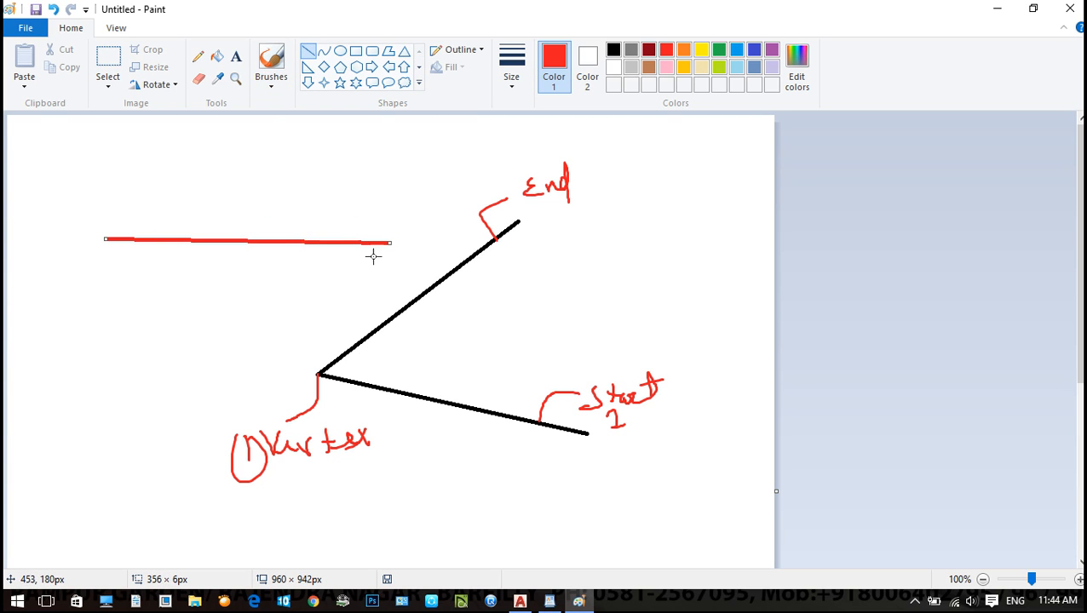
pyautogui.hotkey('ctrl', 'z')
pyautogui.click(235, 298)
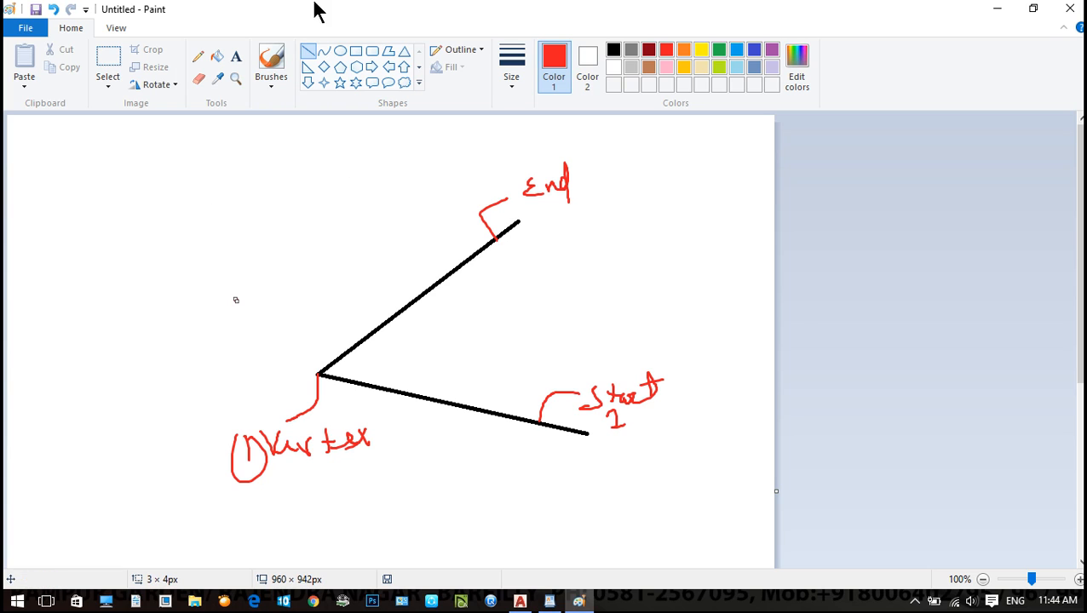
pyautogui.moveTo(129, 241); pyautogui.dragTo(407, 231)
pyautogui.hotkey('ctrl', 'z')
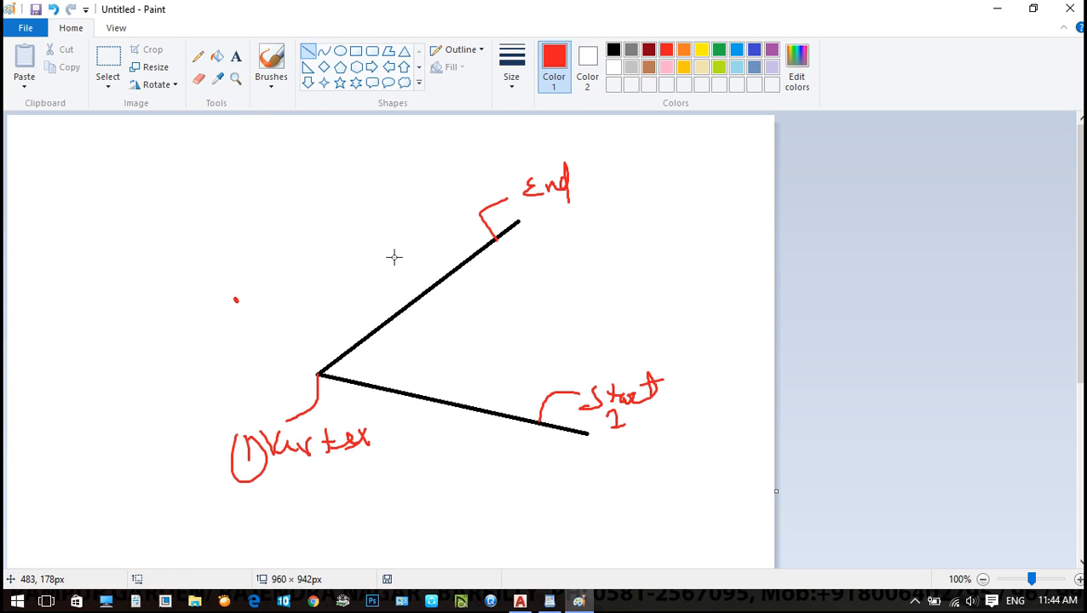
pyautogui.click(310, 52)
pyautogui.moveTo(90, 251)
pyautogui.mouseDown()
pyautogui.moveTo(395, 252)
pyautogui.moveTo(409, 242)
pyautogui.mouseUp()
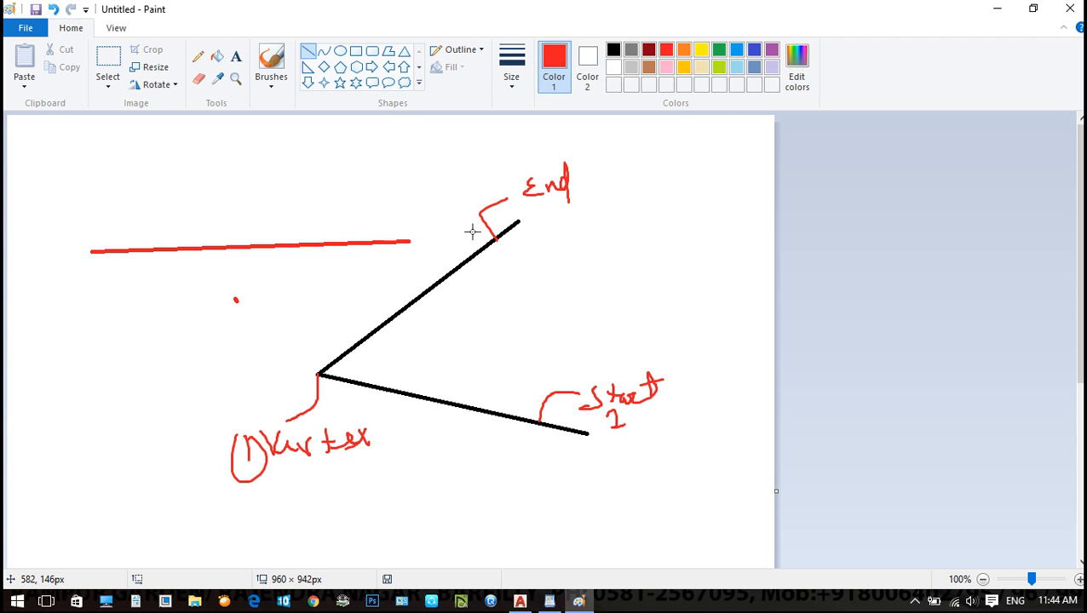
pyautogui.moveTo(248, 195); pyautogui.dragTo(262, 311)
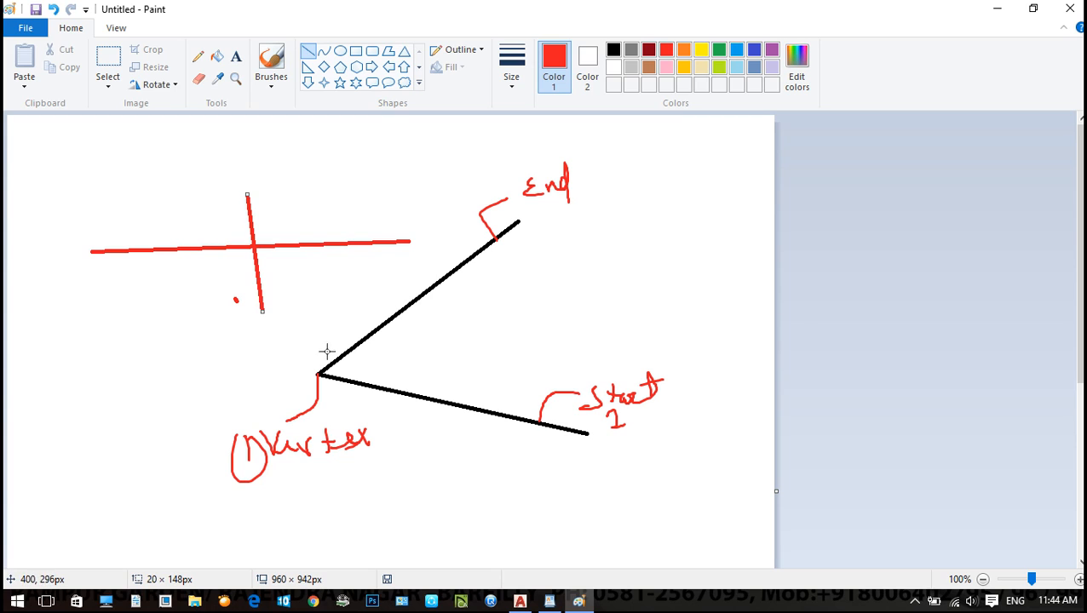
pyautogui.click(284, 314)
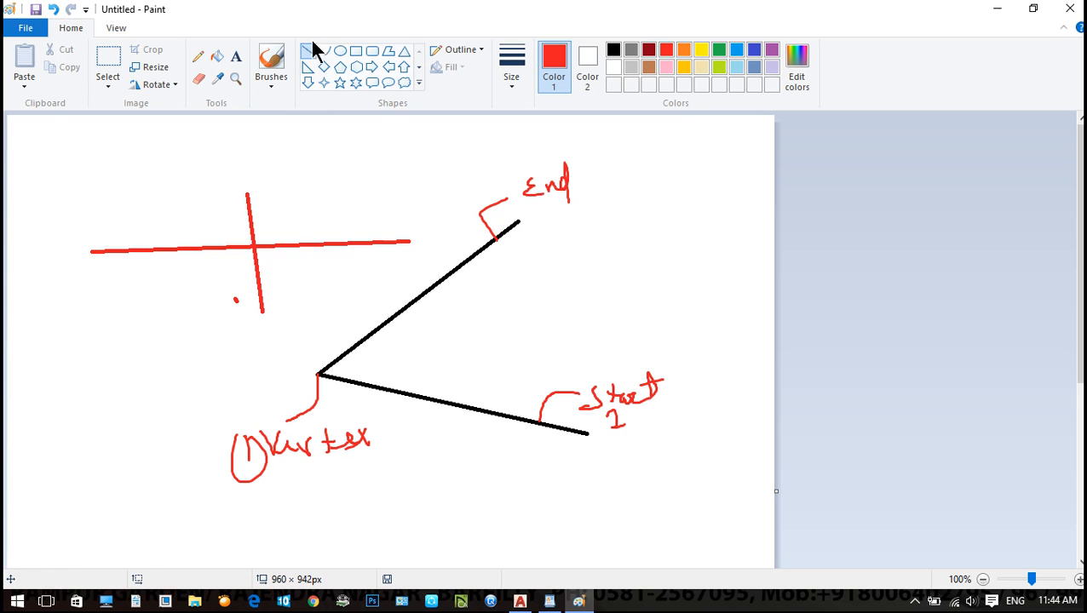
# Sketch a red L-shaped corner below the cross, with a short vertical line crossing its lower arm
pyautogui.moveTo(155, 284)
pyautogui.mouseDown()
pyautogui.moveTo(160, 381)
pyautogui.moveTo(293, 366)
pyautogui.mouseUp()
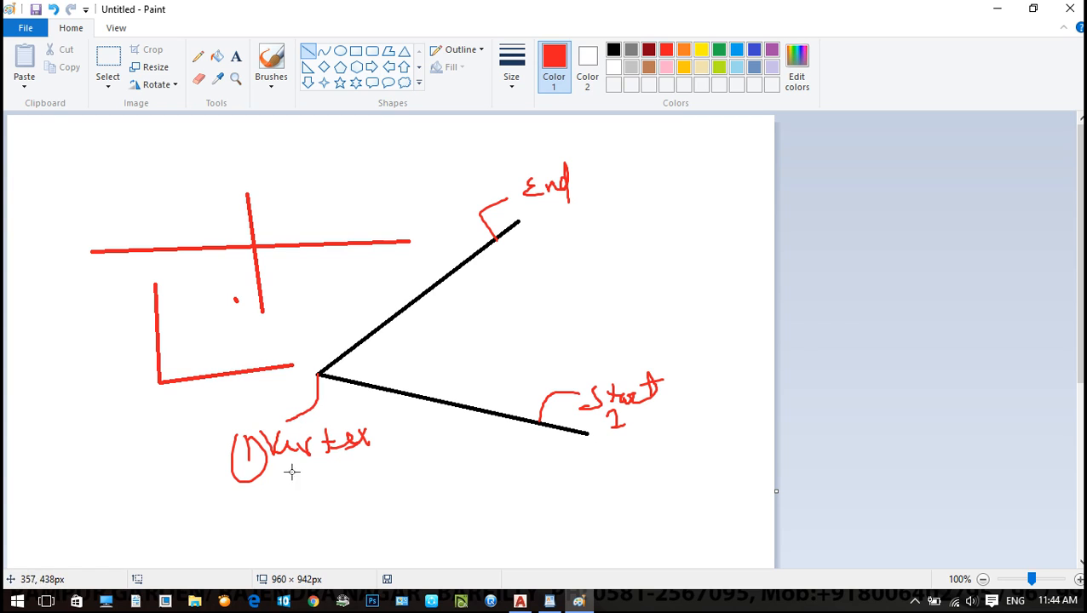
pyautogui.moveTo(222, 345); pyautogui.dragTo(228, 425)
pyautogui.click(235, 337)
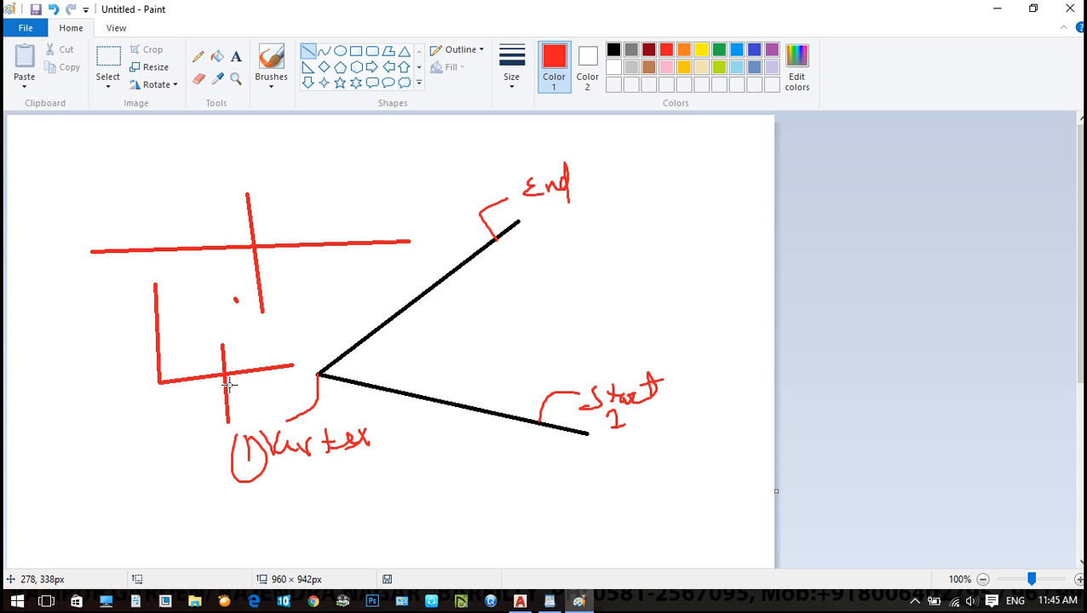
# Switch back to AutoCAD and draw a horizontal line in the empty area above and right of the plan outline
pyautogui.click(519, 601)
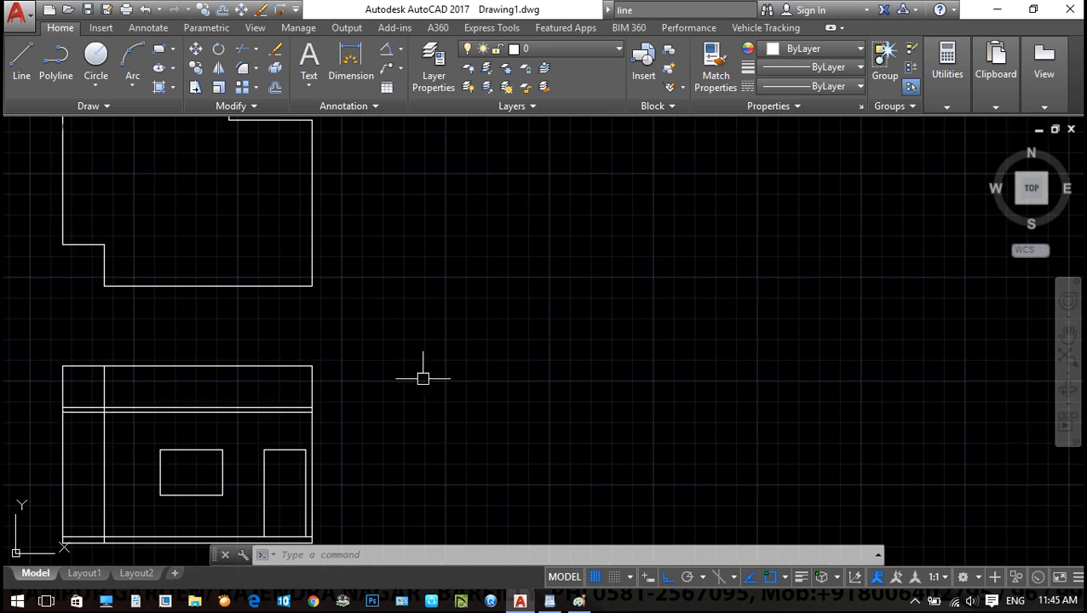
pyautogui.moveTo(438, 381); pyautogui.dragTo(485, 549, button='middle')
pyautogui.write('l')
pyautogui.press('Return')
pyautogui.moveTo(515, 397); pyautogui.dragTo(517, 477, button='middle')
pyautogui.scroll(-2, 518, 476)
pyautogui.click(561, 270)
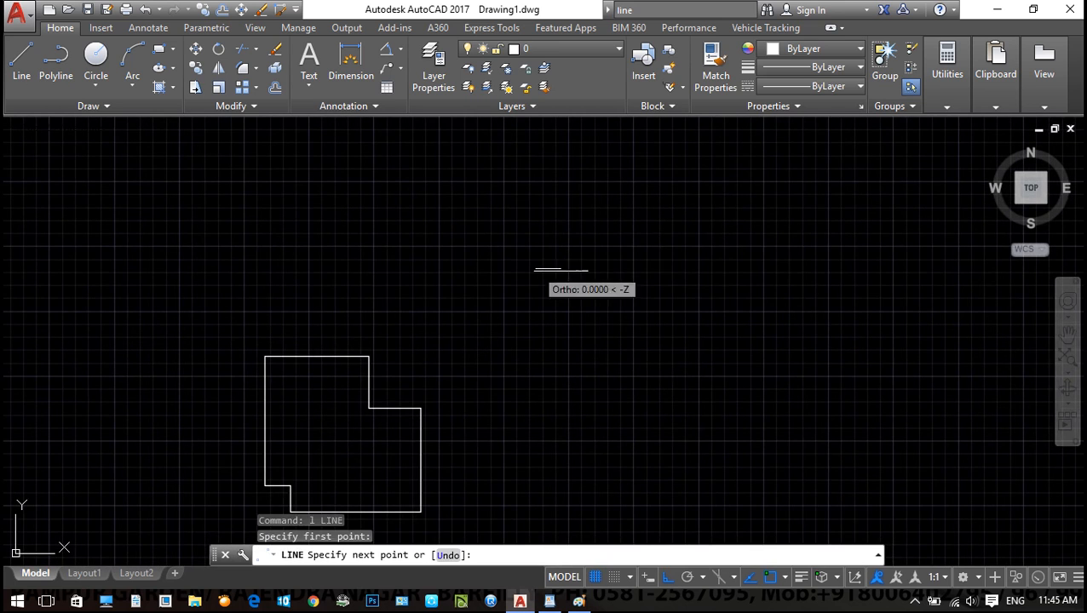
pyautogui.click(659, 271)
pyautogui.press('Escape')
# Try to trim the isolated horizontal line by picking it and by crossing selections, and end TRIM
pyautogui.write('t')
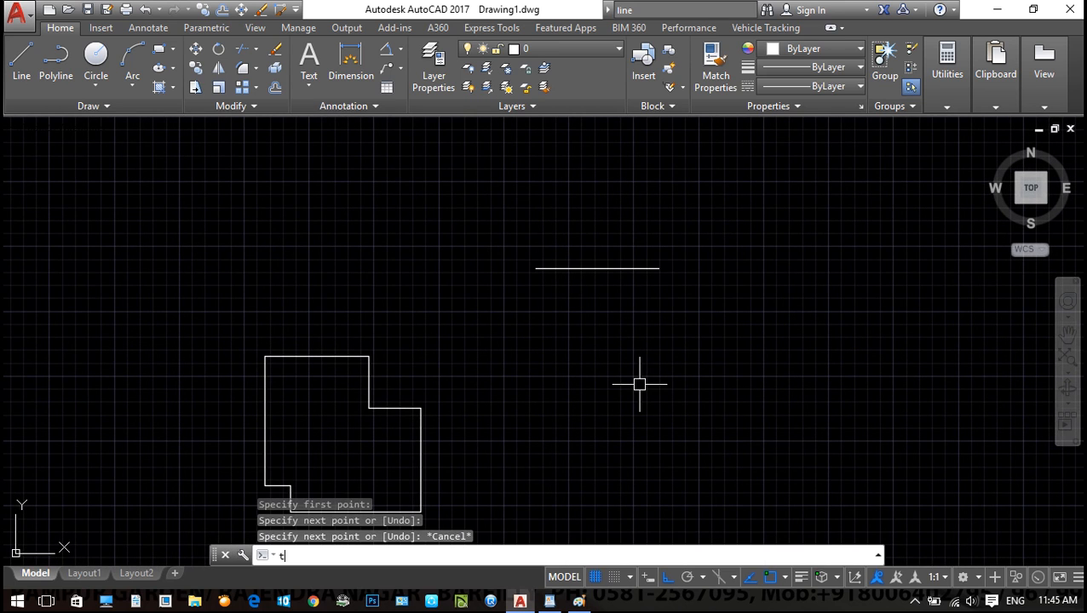
pyautogui.write('r')
pyautogui.press('Return')
pyautogui.press('Return')
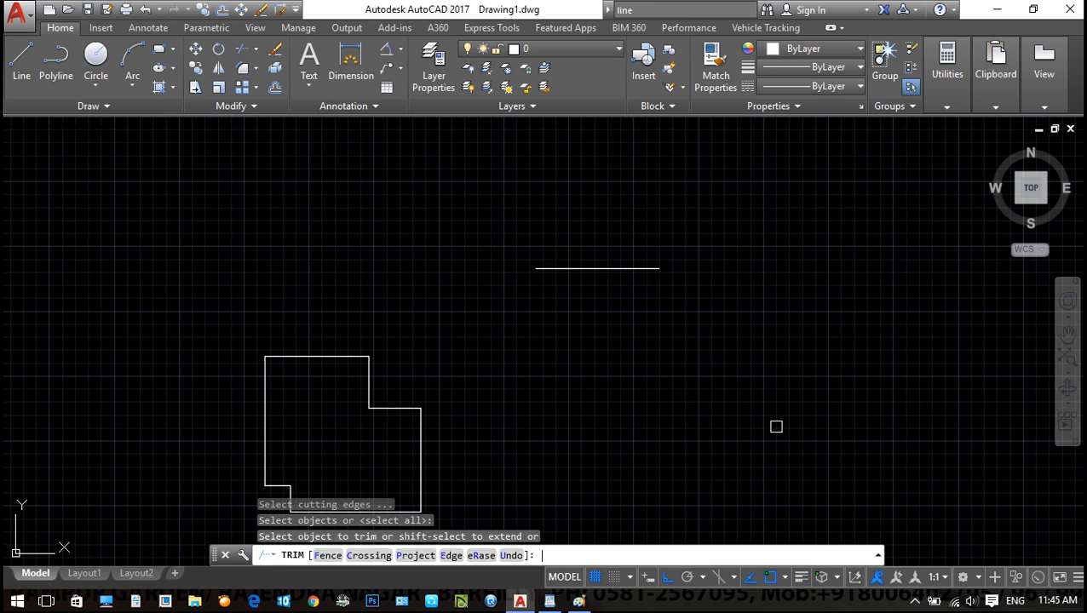
pyautogui.click(586, 270)
pyautogui.click(629, 258)
pyautogui.click(570, 267)
pyautogui.click(640, 300)
pyautogui.click(566, 244)
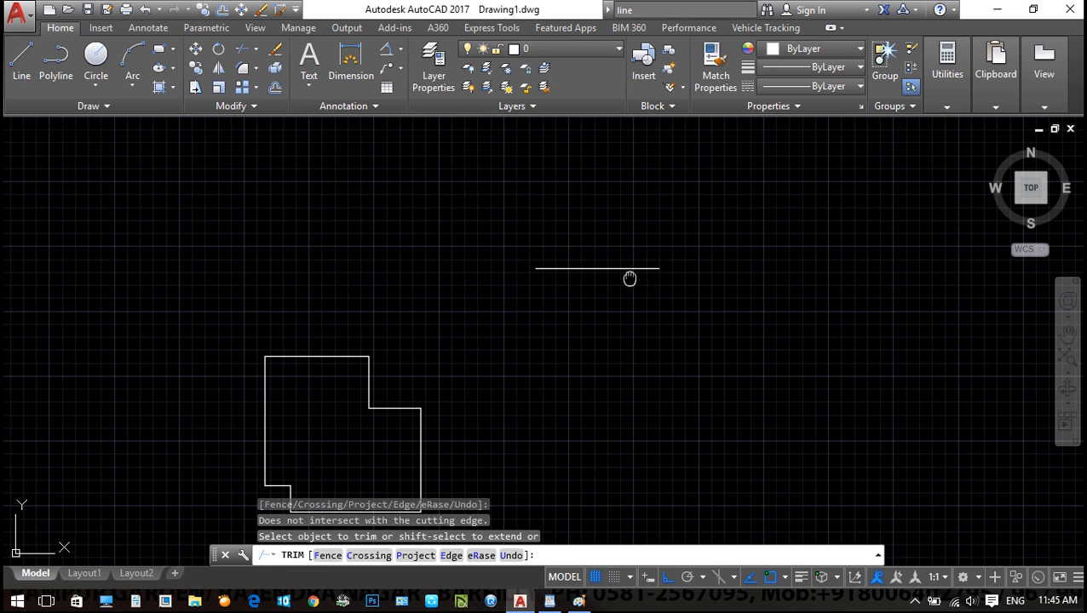
pyautogui.moveTo(630, 278); pyautogui.dragTo(604, 313, button='middle')
pyautogui.press('Escape')
pyautogui.press('Escape')
# Draw a vertical line from above down onto the isolated horizontal line, left of its middle
pyautogui.scroll(4, 554, 297)
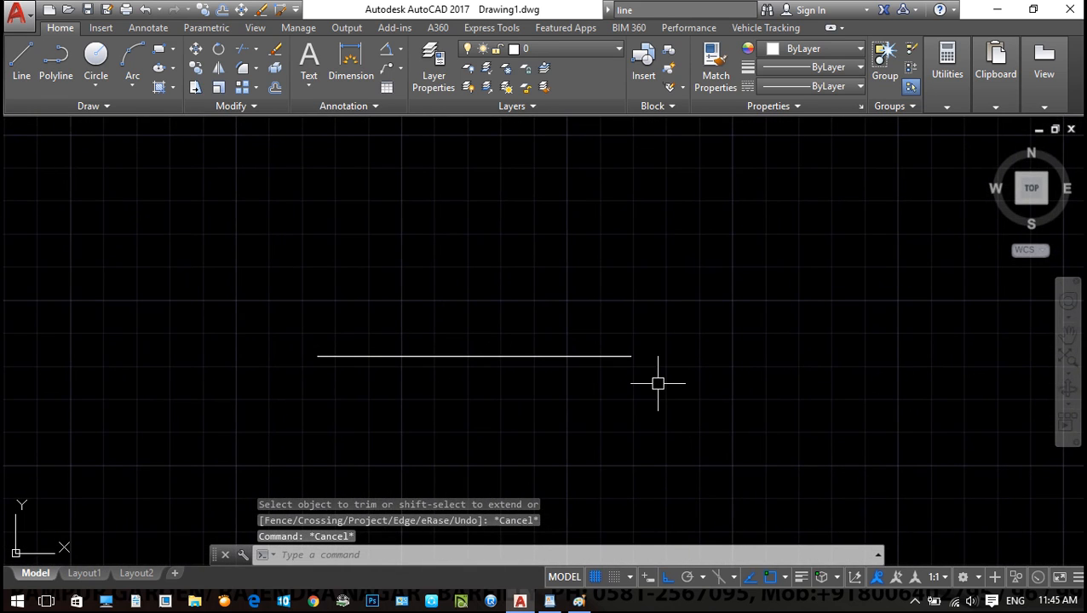
pyautogui.press('Escape')
pyautogui.moveTo(662, 410); pyautogui.dragTo(692, 395, button='middle')
pyautogui.write('l')
pyautogui.press('Return')
pyautogui.click(485, 249)
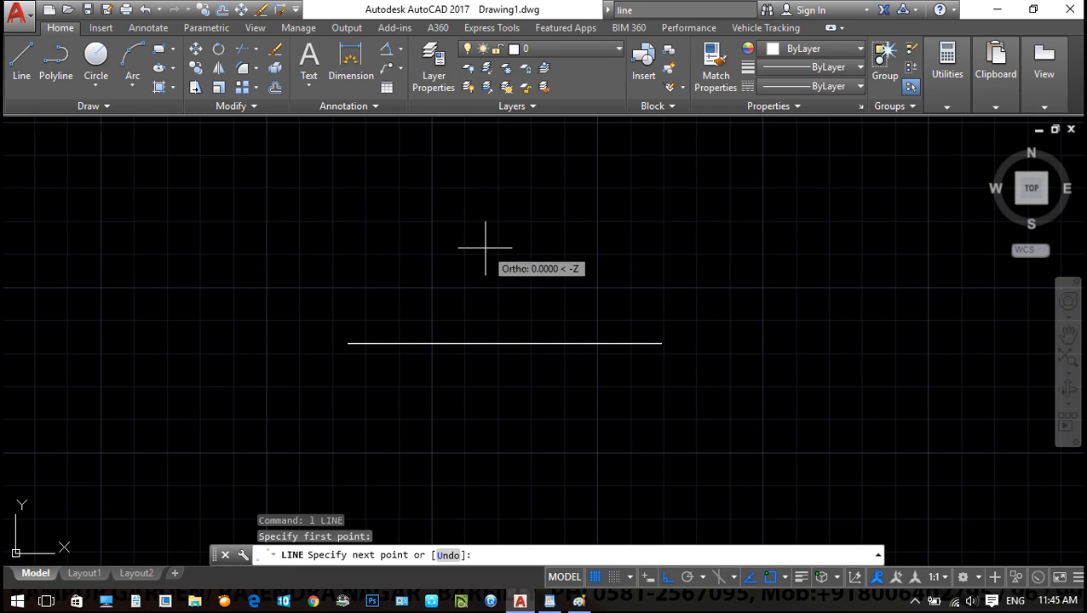
pyautogui.click(487, 343)
pyautogui.press('Escape')
pyautogui.press('Escape')
# Start TRIM with all objects as cutting edges and try to trim the vertical line standing on the horizontal one
pyautogui.write('te cor')
pyautogui.press('Return')
pyautogui.press('Return')
pyautogui.click(485, 272)
pyautogui.click(473, 269)
pyautogui.click(512, 316)
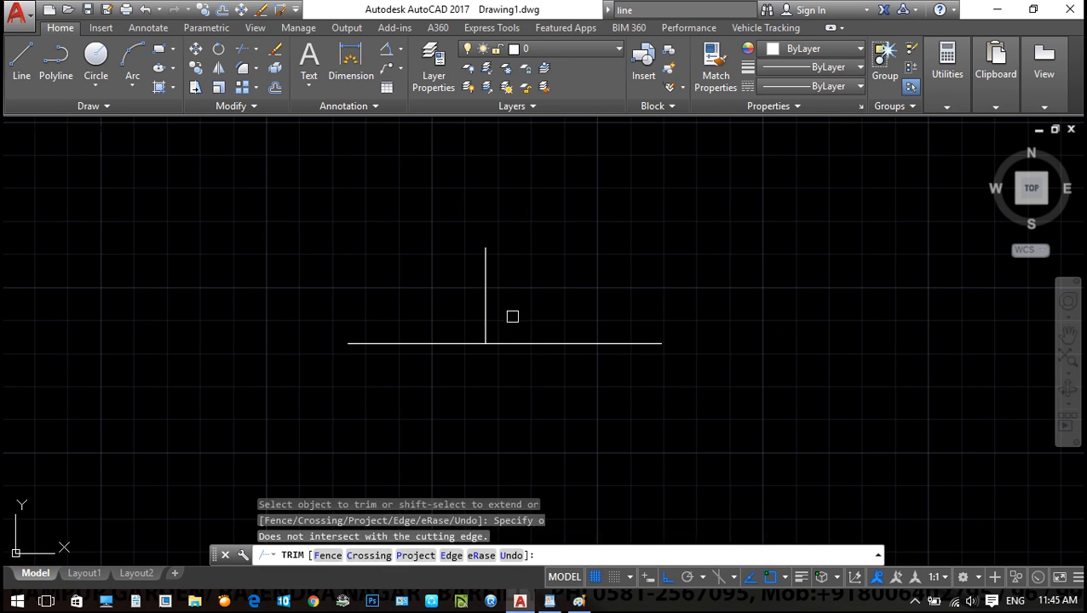
pyautogui.click(472, 273)
pyautogui.click(535, 312)
pyautogui.click(415, 247)
pyautogui.click(550, 313)
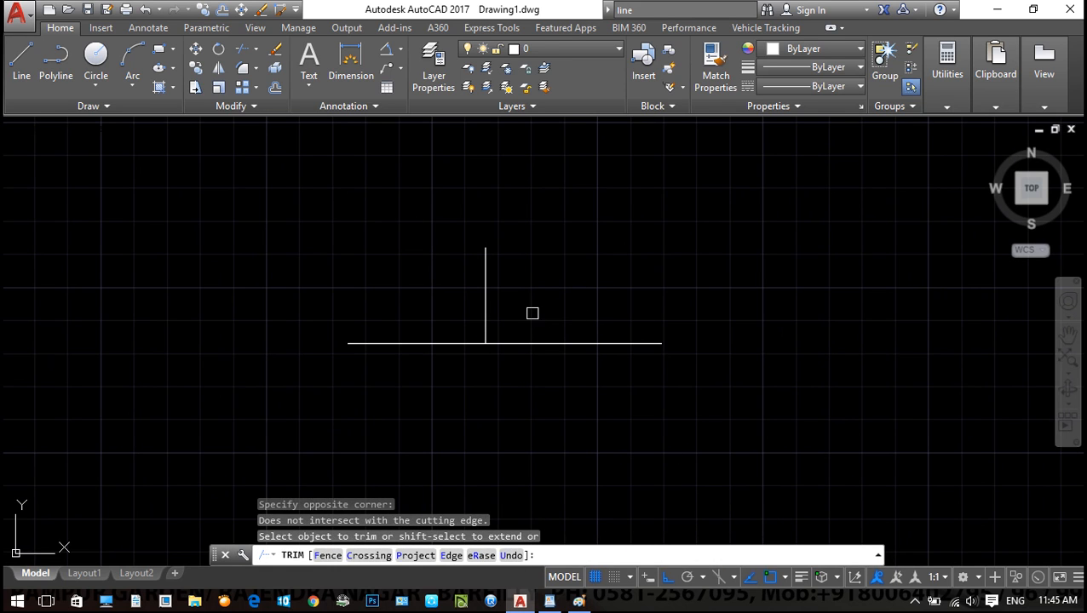
pyautogui.scroll(2, 507, 285)
pyautogui.click(470, 224)
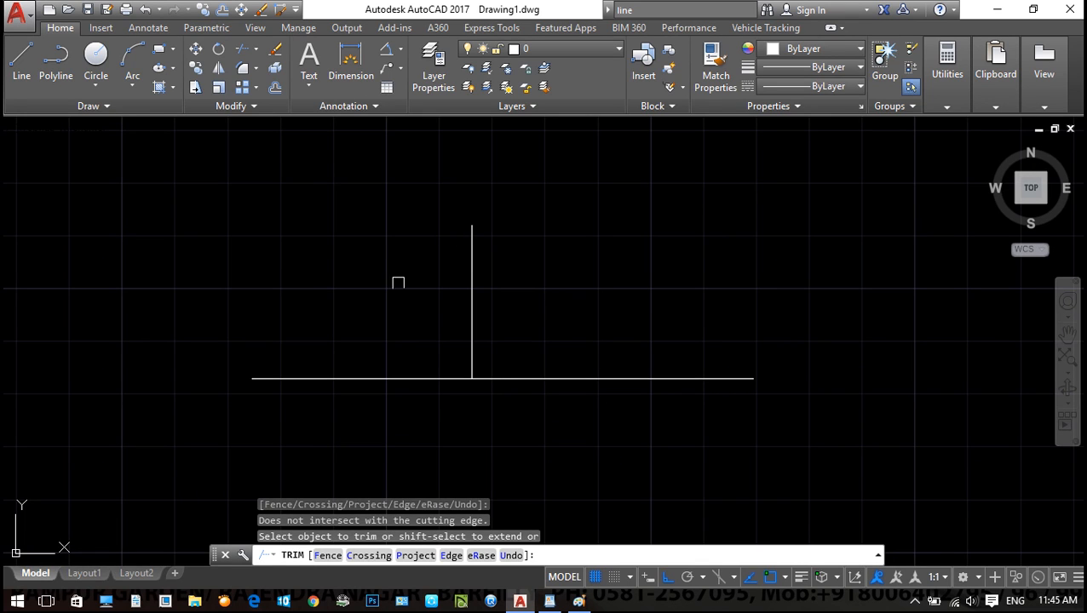
# Trim the part of the horizontal line to the right of the vertical line
pyautogui.moveTo(719, 382); pyautogui.dragTo(648, 356, button='middle')
pyautogui.scroll(-2, 648, 357)
pyautogui.click(563, 351)
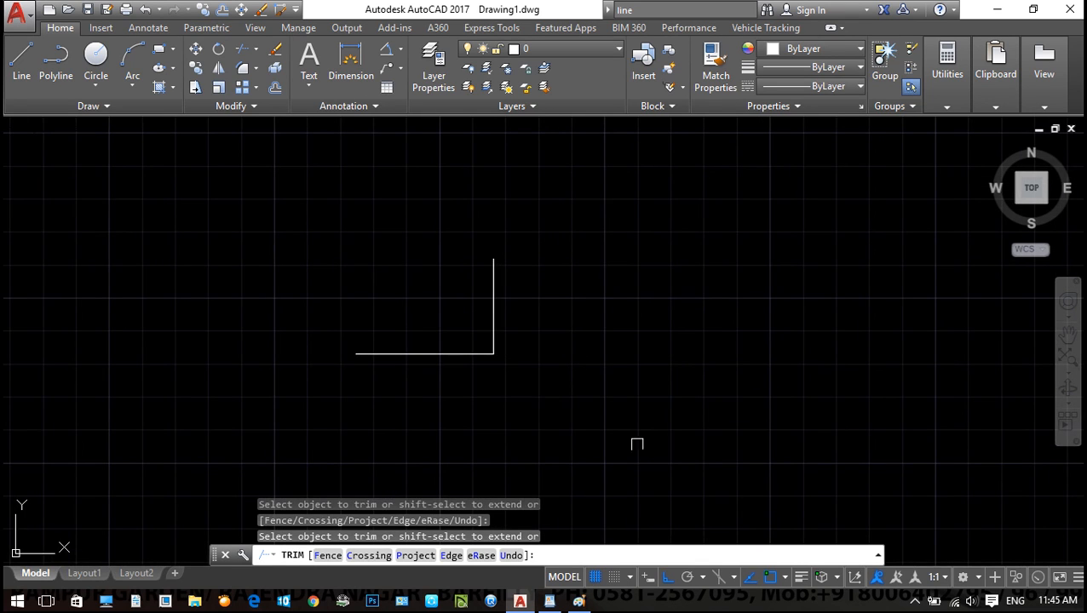
# Try to trim the two remaining lines of the corner with repeated crossing selections, and end TRIM
pyautogui.scroll(2, 595, 377)
pyautogui.click(417, 342)
pyautogui.moveTo(527, 358); pyautogui.dragTo(618, 384, button='middle')
pyautogui.click(663, 284)
pyautogui.click(451, 384)
pyautogui.scroll(-2, 550, 357)
pyautogui.click(609, 315)
pyautogui.click(381, 392)
pyautogui.click(603, 289)
pyautogui.click(432, 396)
pyautogui.click(494, 312)
pyautogui.click(433, 372)
pyautogui.press('Escape')
pyautogui.press('Escape')
# Erase the remaining horizontal line of the corner with a crossing selection, and undo the erasure
pyautogui.moveTo(534, 401); pyautogui.dragTo(435, 351, button='middle')
pyautogui.scroll(2, 443, 328)
pyautogui.moveTo(450, 340)
pyautogui.mouseDown(button='middle')
pyautogui.moveTo(480, 356)
pyautogui.moveTo(504, 410)
pyautogui.mouseUp(button='middle')
pyautogui.press('Escape')
pyautogui.press('Escape')
pyautogui.moveTo(366, 325); pyautogui.dragTo(400, 318, button='middle')
pyautogui.click(426, 315)
pyautogui.click(341, 377)
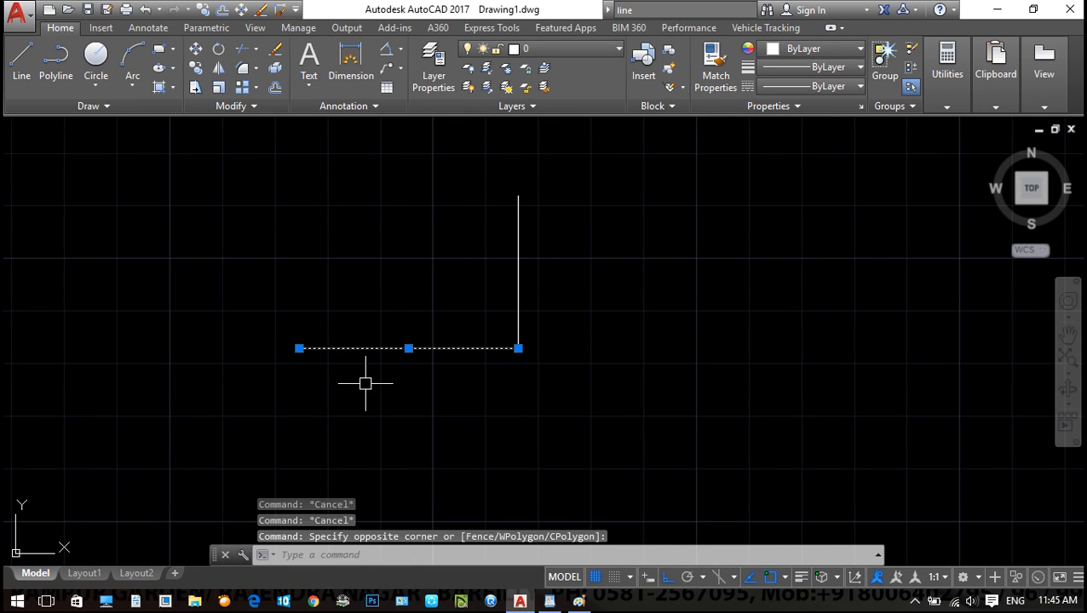
pyautogui.press('Delete')
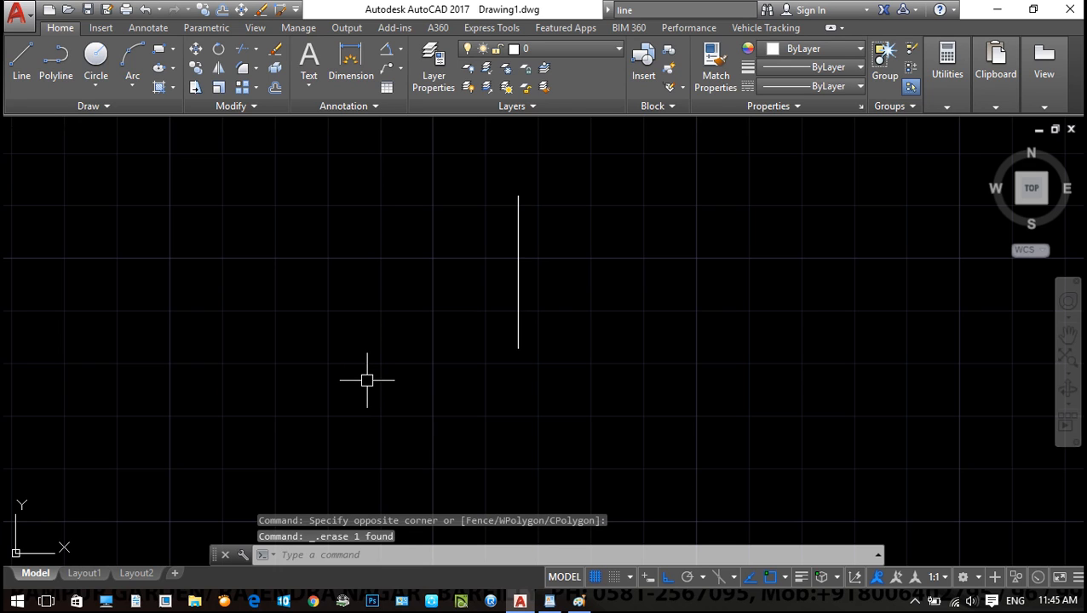
pyautogui.hotkey('ctrl', 'z')
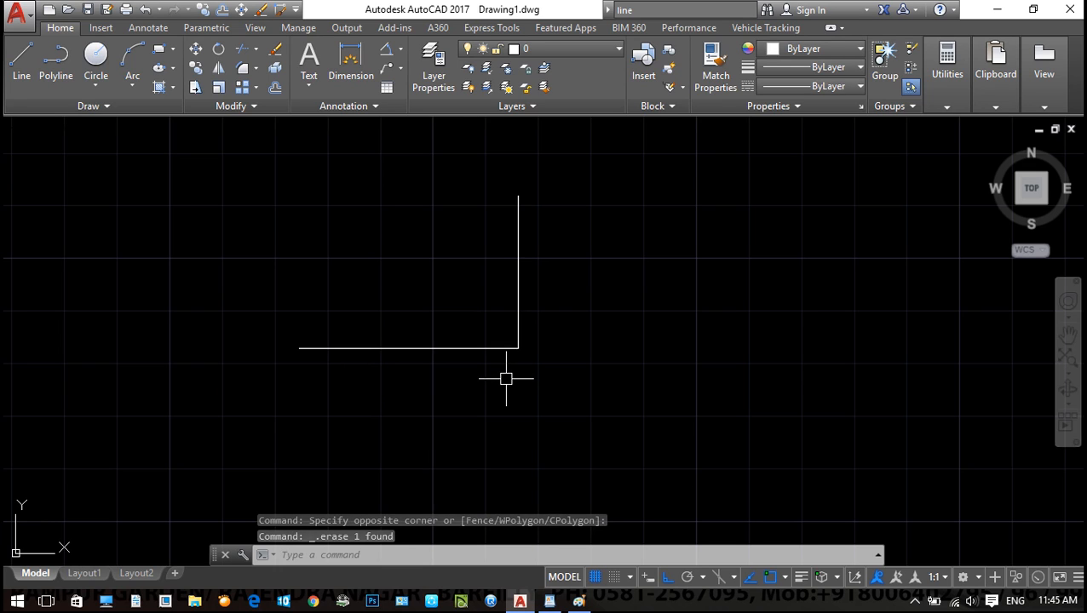
# Draw a short vertical line crossing the corner's horizontal line near its middle
pyautogui.write('l')
pyautogui.press('Return')
pyautogui.click(412, 320)
pyautogui.click(412, 401)
pyautogui.press('Escape')
# Trim the part of the horizontal line left of the short crossing line, with all objects as cutting edges
pyautogui.write('tr')
pyautogui.press('Return')
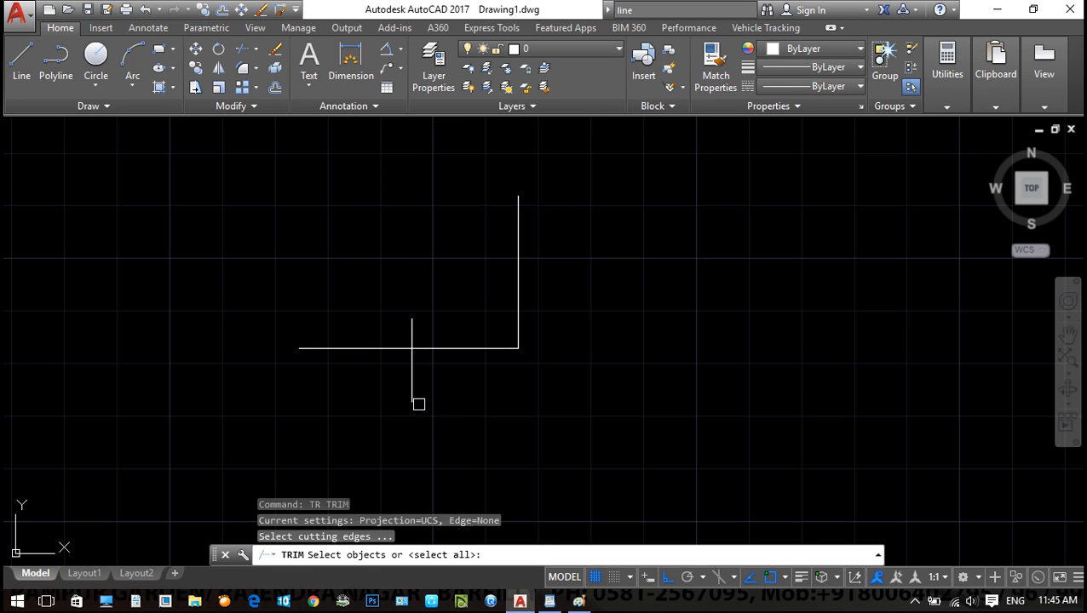
pyautogui.press('Return')
pyautogui.click(380, 354)
pyautogui.press('Escape')
# Erase the short vertical crossing line
pyautogui.click(407, 383)
pyautogui.click(415, 395)
pyautogui.press('Escape')
pyautogui.click(409, 387)
pyautogui.write('e')
pyautogui.press('Return')
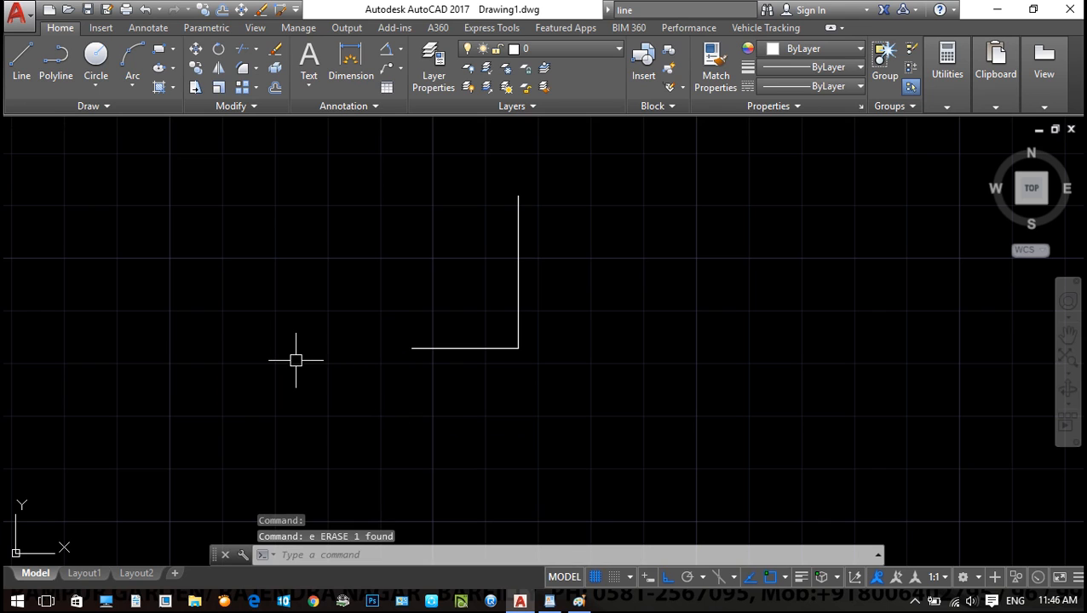
# Erase the two remaining lines of the corner with a crossing selection
pyautogui.scroll(-2, 296, 360)
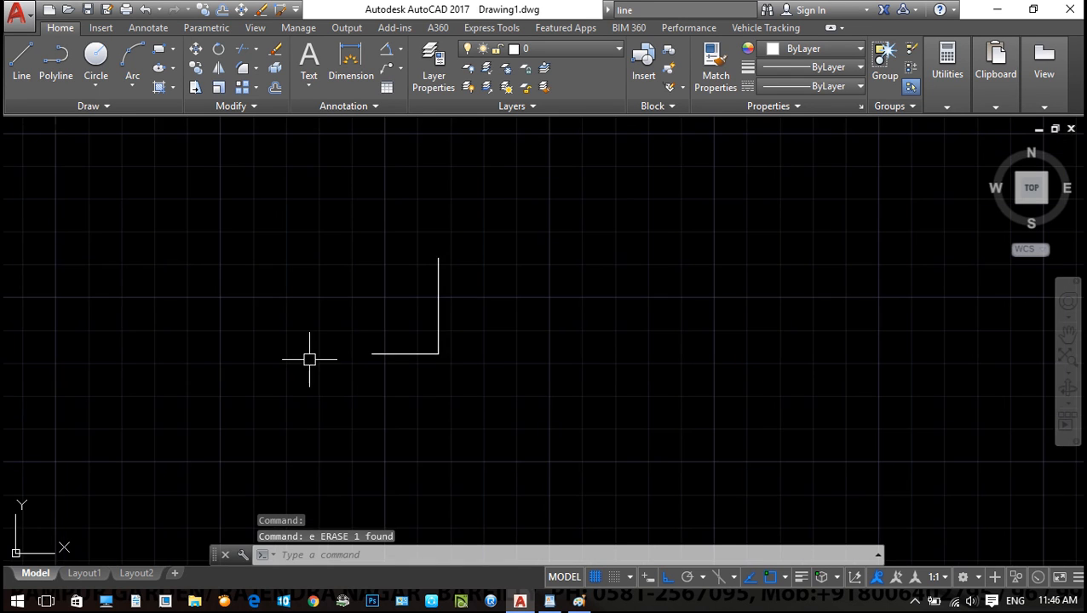
pyautogui.moveTo(376, 383); pyautogui.dragTo(426, 407, button='middle')
pyautogui.click(539, 419)
pyautogui.click(371, 292)
pyautogui.write('e')
pyautogui.press('Return')
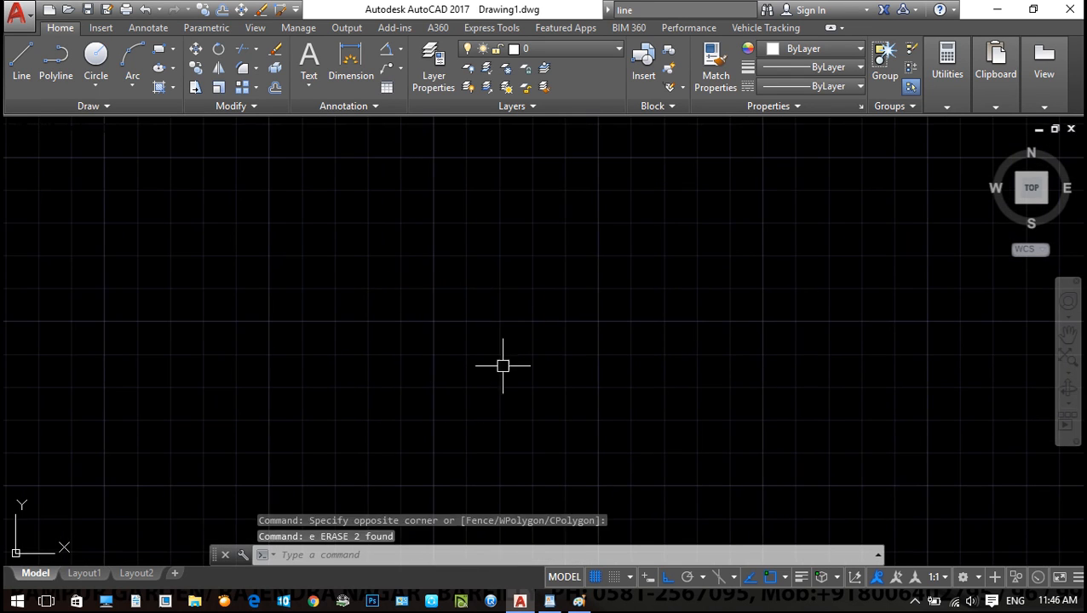
pyautogui.scroll(-4, 509, 375)
pyautogui.press('Escape')
pyautogui.press('Escape')
pyautogui.press('Escape')
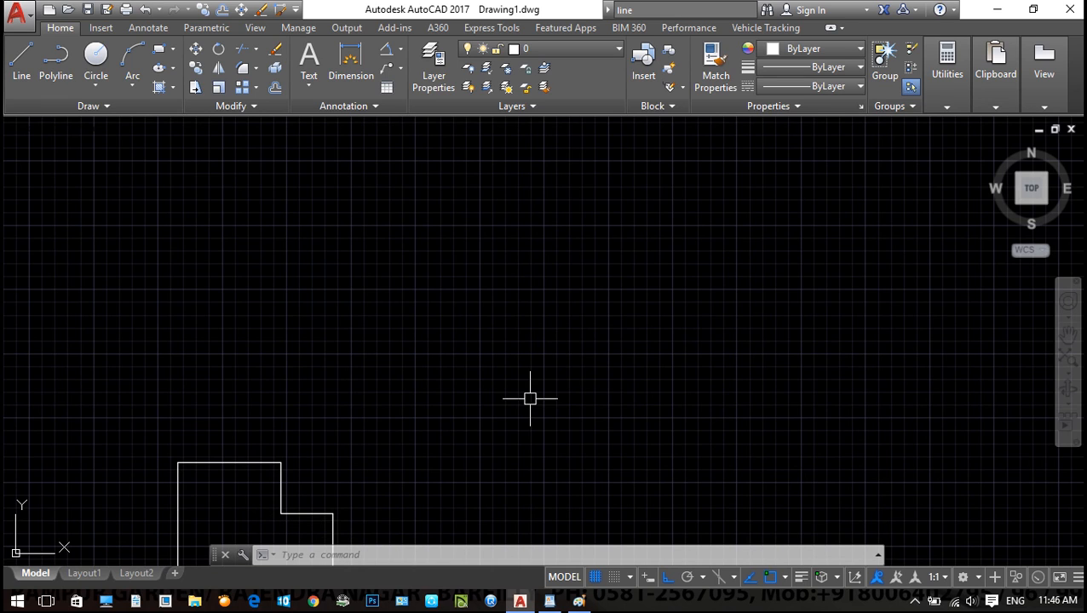
pyautogui.press('Escape')
pyautogui.press('Escape')
pyautogui.write('l')
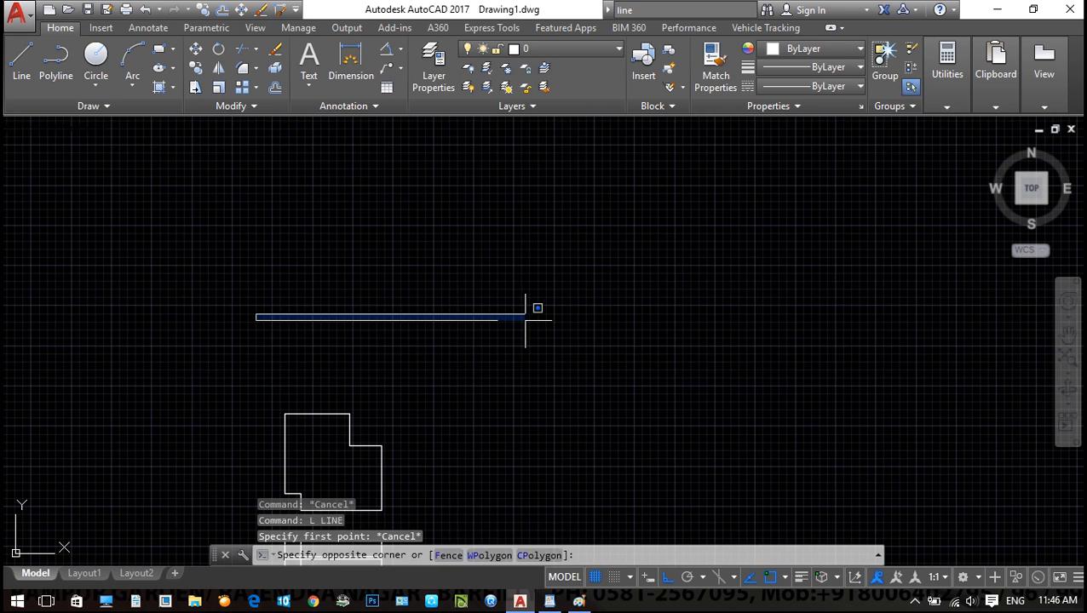
pyautogui.press('Escape')
pyautogui.press('Escape')
pyautogui.moveTo(673, 351); pyautogui.dragTo(709, 347, button='middle')
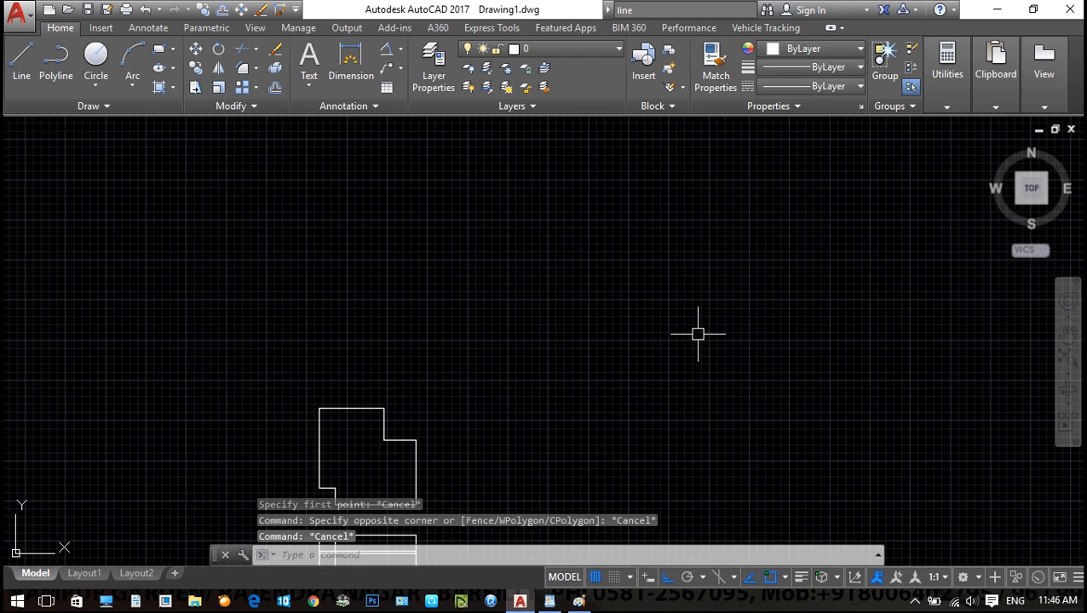
# Draw a vertical construction line in the empty area to the right of the plan using XLINE's Ver option
pyautogui.write('xl')
pyautogui.press('Return')
pyautogui.write('v')
pyautogui.press('Return')
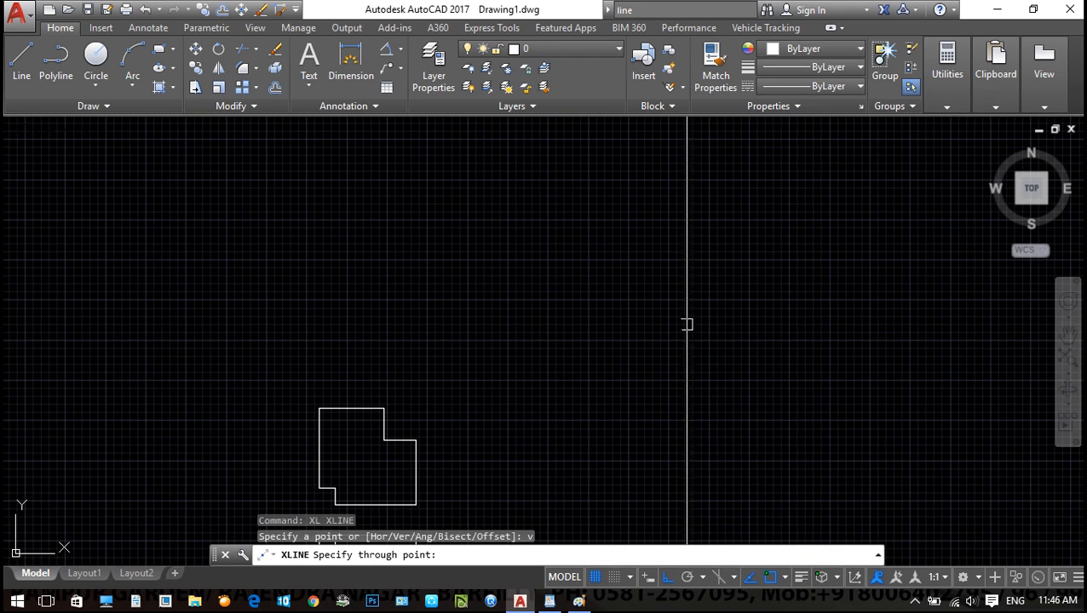
pyautogui.click(639, 327)
pyautogui.press('Escape')
# Draw ten horizontal construction lines at uneven spacing across the vertical one using XLINE's Hor option
pyautogui.write('x')
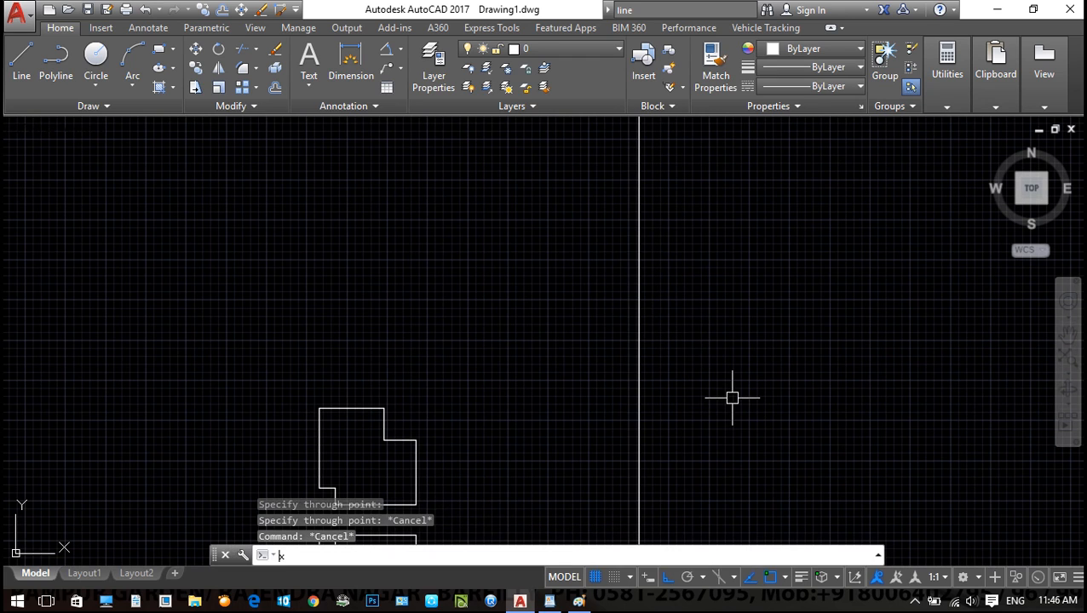
pyautogui.write('l')
pyautogui.press('Return')
pyautogui.write('h')
pyautogui.press('Return')
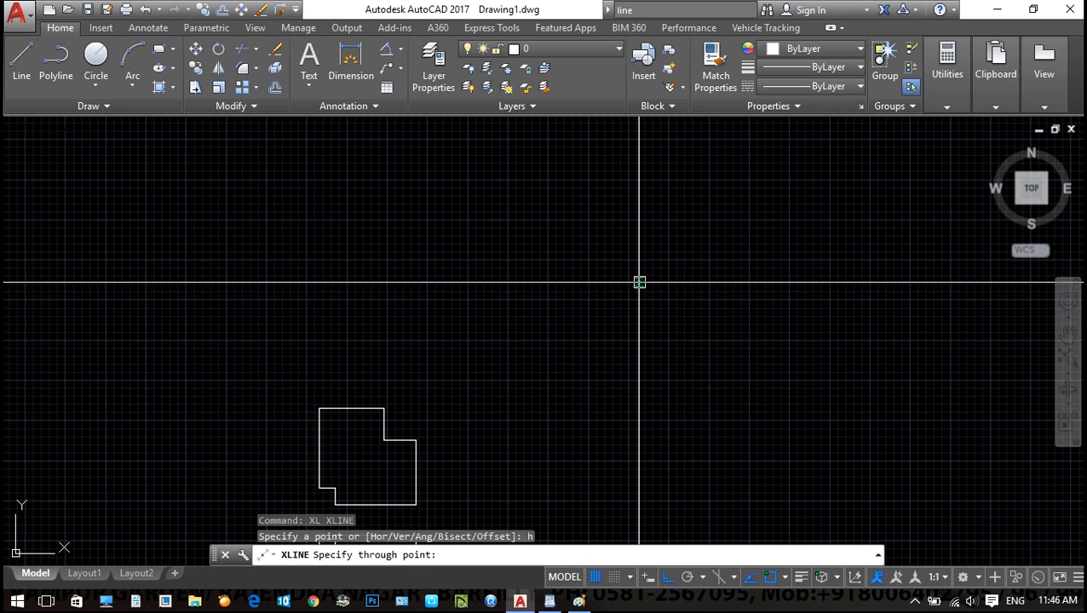
pyautogui.click(639, 202)
pyautogui.click(639, 225)
pyautogui.click(639, 247)
pyautogui.click(640, 266)
pyautogui.click(640, 286)
pyautogui.click(638, 327)
pyautogui.click(639, 351)
pyautogui.click(638, 389)
pyautogui.click(639, 416)
pyautogui.click(639, 453)
pyautogui.press('Escape')
# Trim the vertical construction line segment by segment above the fourth and below the ninth horizontal line, with all objects as cutting edges
pyautogui.scroll(2, 654, 240)
pyautogui.moveTo(676, 363); pyautogui.dragTo(641, 366, button='middle')
pyautogui.scroll(-2, 619, 334)
pyautogui.scroll(-2, 607, 328)
pyautogui.scroll(4, 596, 322)
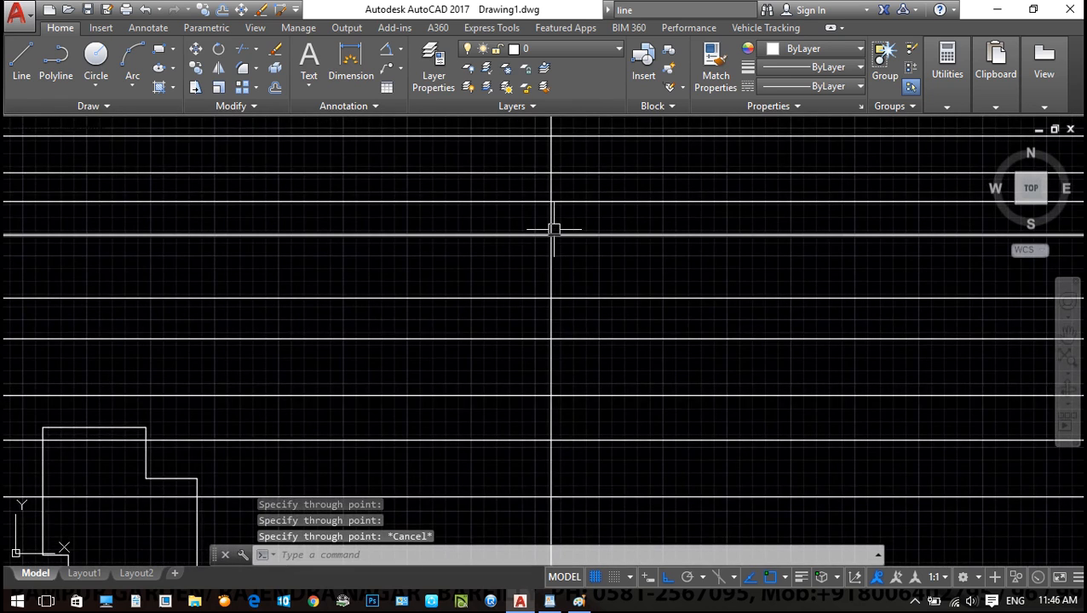
pyautogui.scroll(-2, 555, 229)
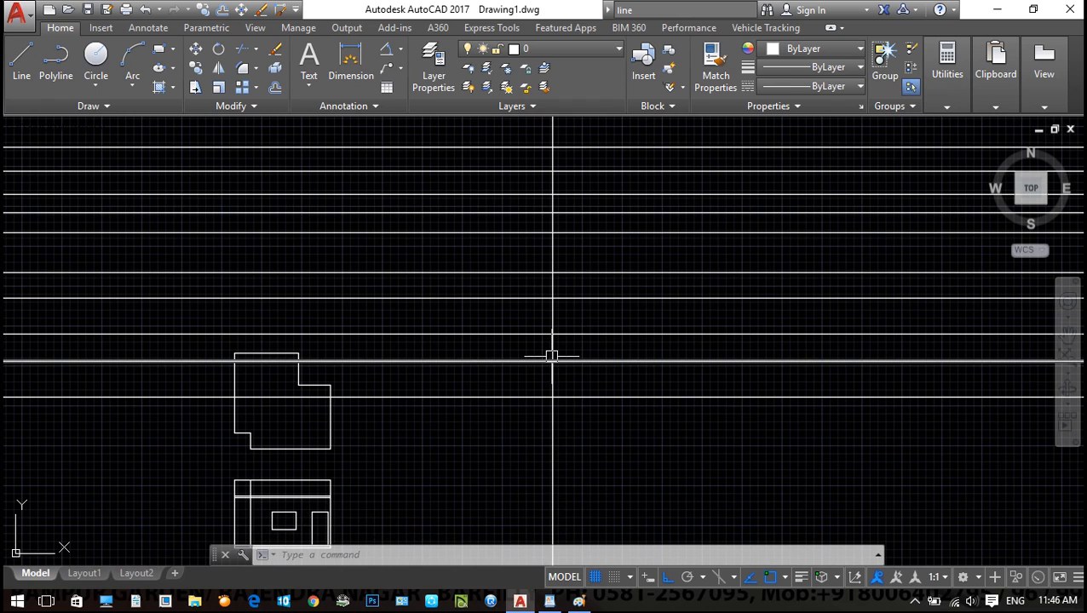
pyautogui.write('Tr')
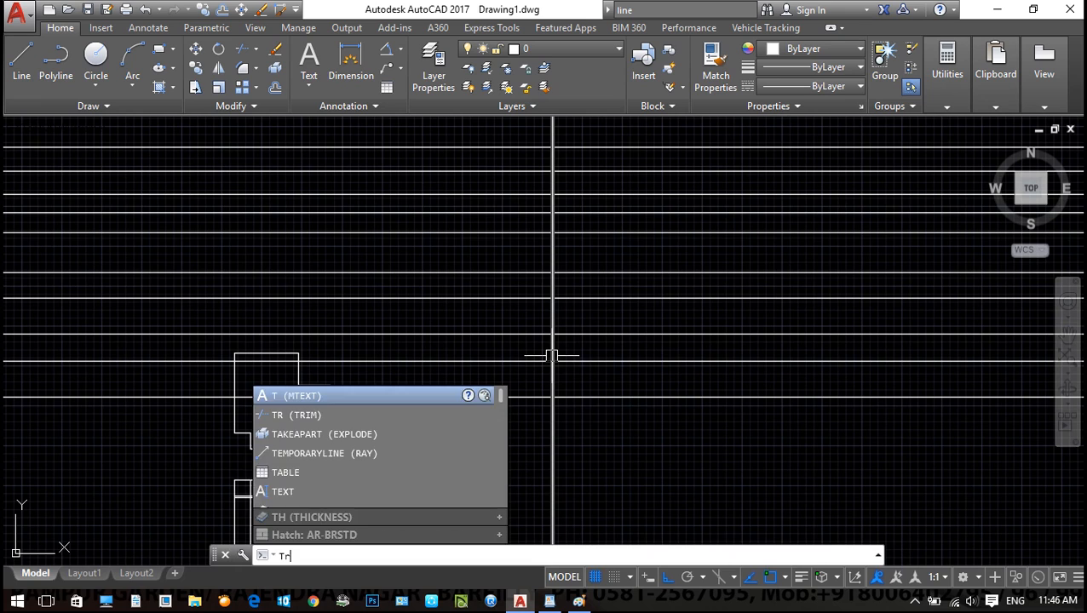
pyautogui.press('Return')
pyautogui.press('Return')
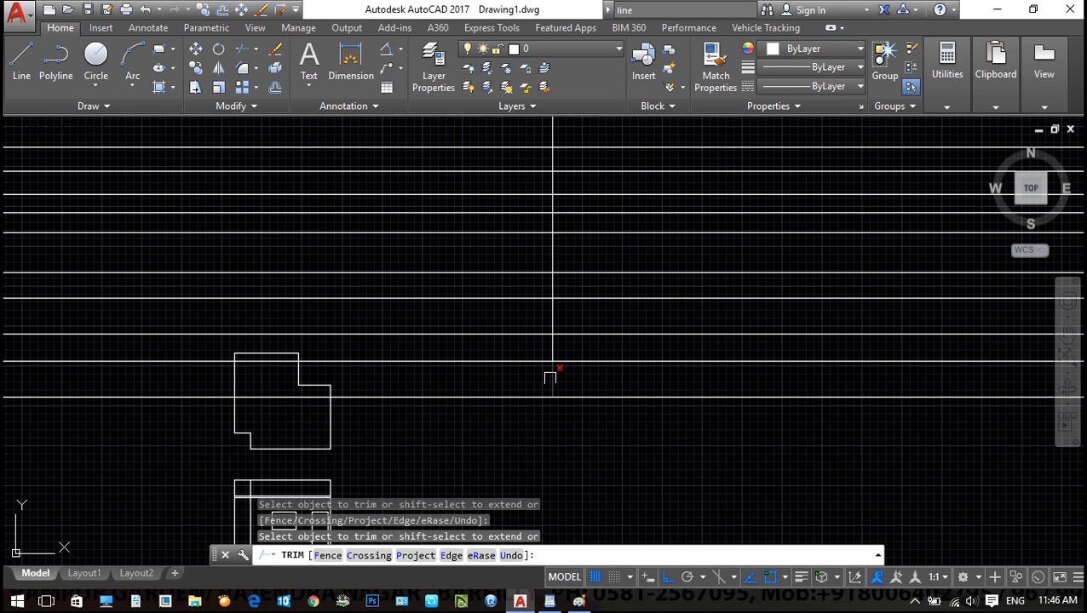
pyautogui.click(554, 127)
pyautogui.click(553, 154)
pyautogui.click(552, 184)
pyautogui.click(552, 204)
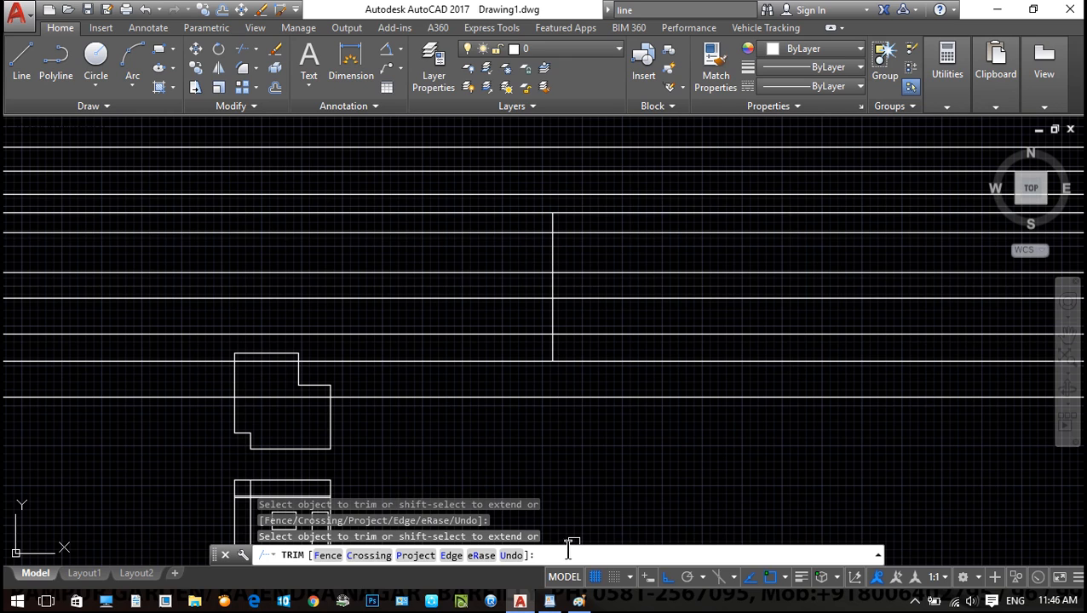
# End TRIM and undo the segment-by-segment trimming of the vertical construction line
pyautogui.press('Escape')
pyautogui.write('u')
pyautogui.press('Return')
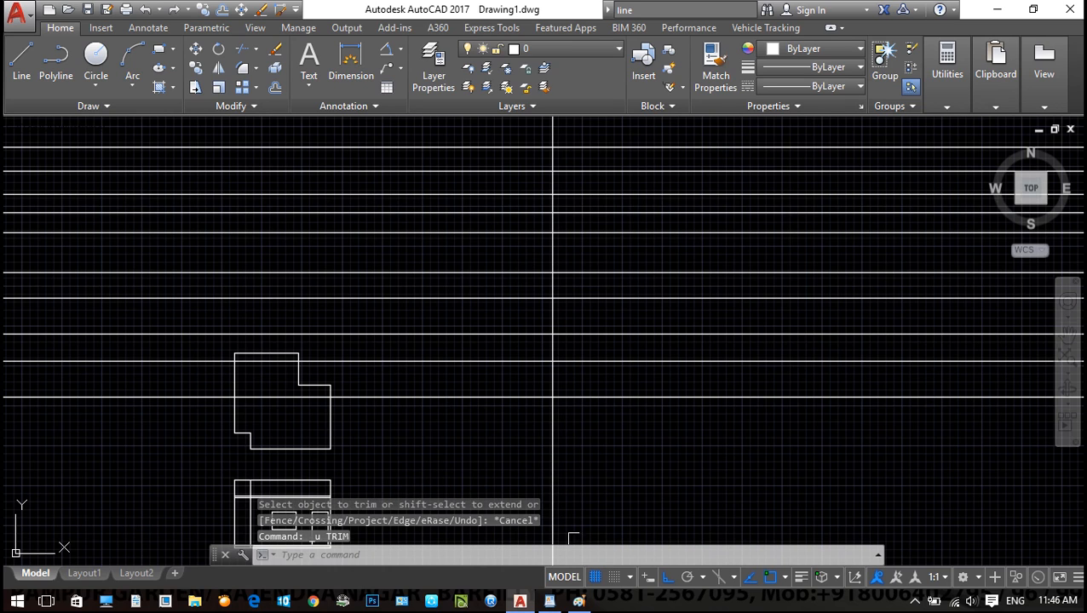
# Trim the vertical construction line above the fourth and below the ninth horizontal line, using only those two lines as cutting edges
pyautogui.press('Escape')
pyautogui.write('tr')
pyautogui.press('Return')
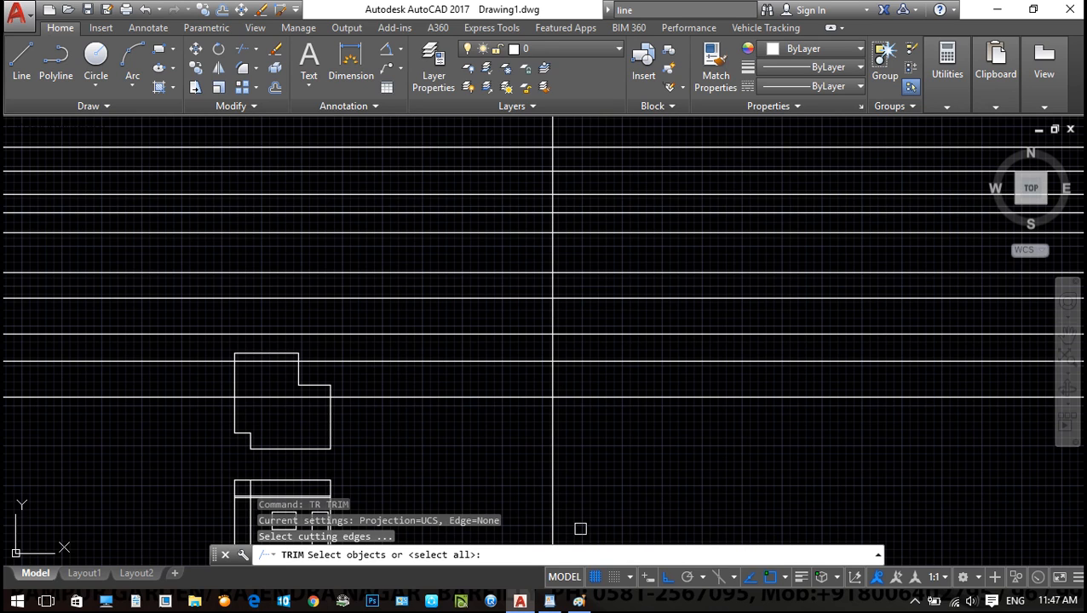
pyautogui.moveTo(630, 392); pyautogui.dragTo(631, 405, button='middle')
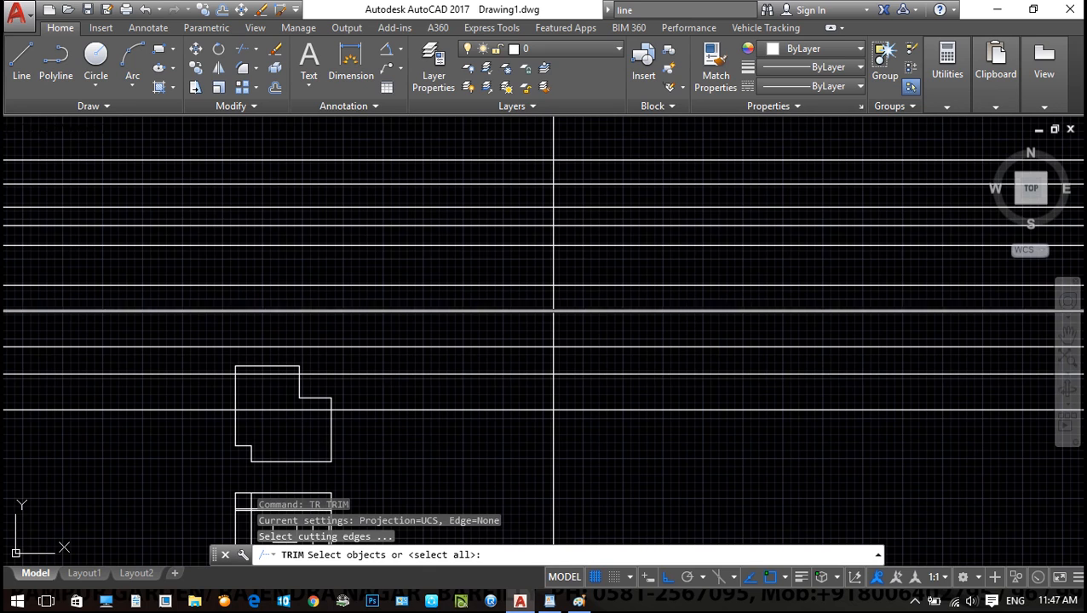
pyautogui.click(597, 226)
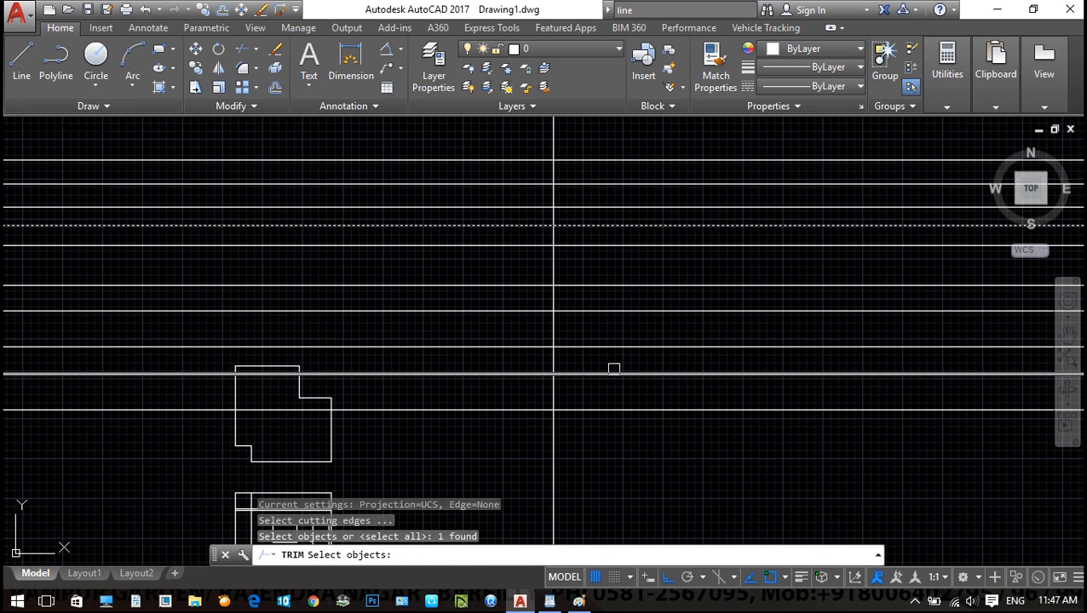
pyautogui.click(611, 375)
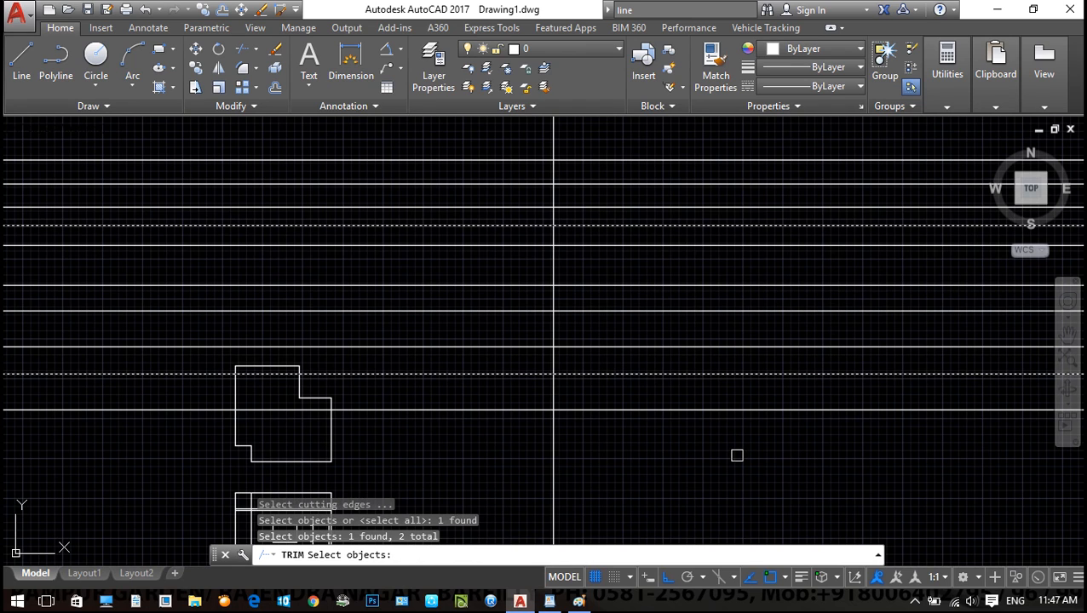
pyautogui.press('Return')
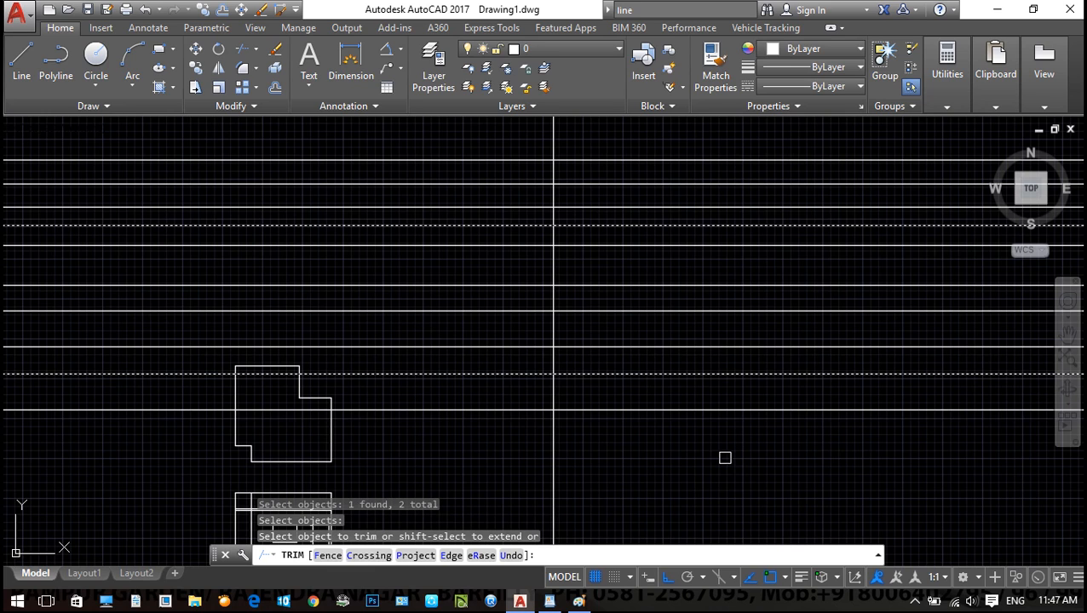
pyautogui.click(553, 396)
pyautogui.click(555, 126)
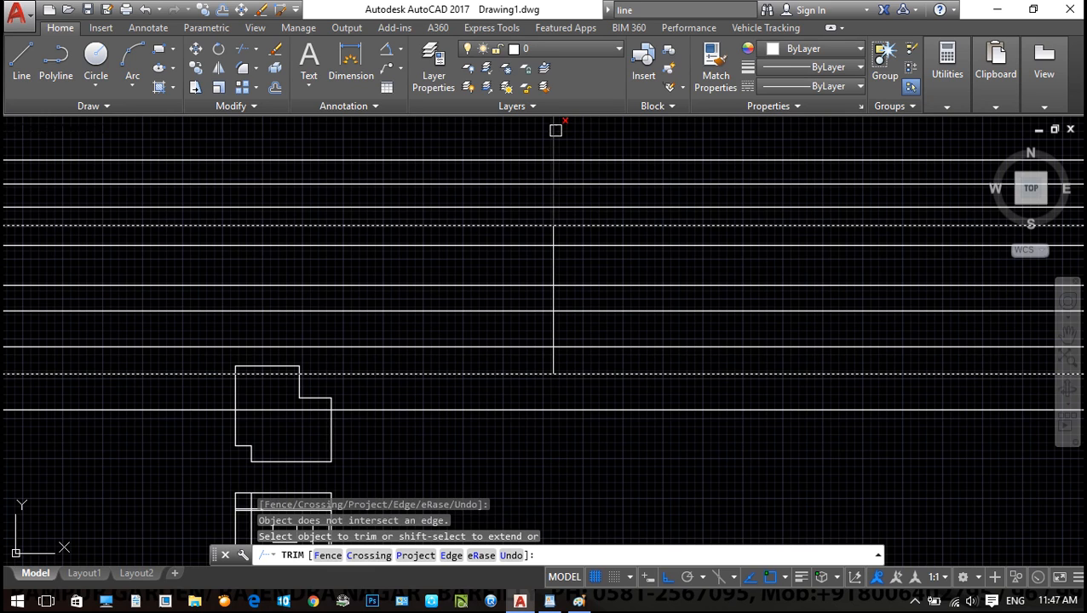
pyautogui.press('Escape')
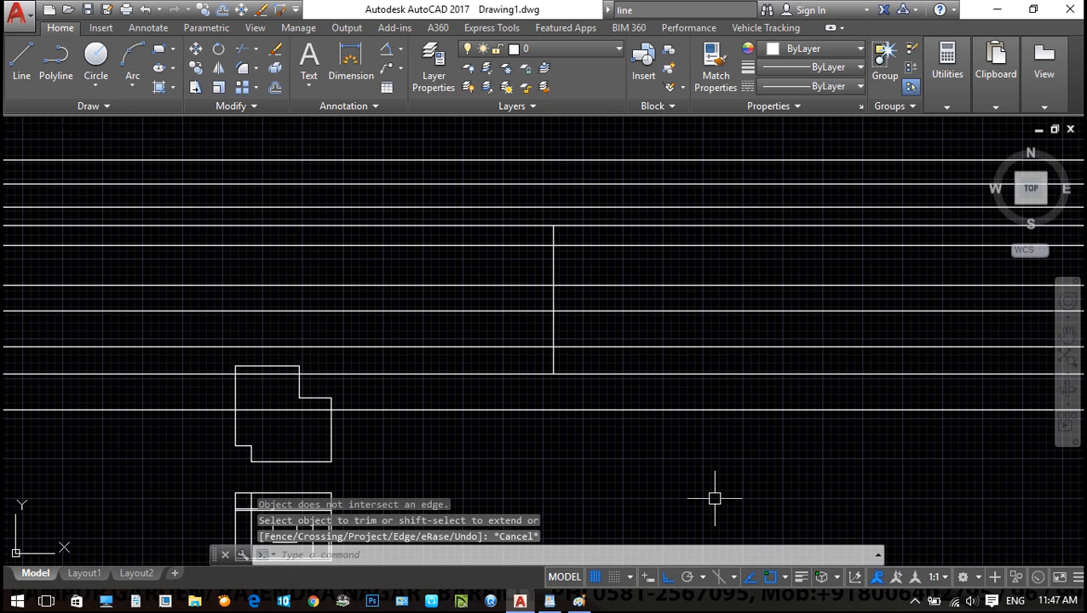
# Undo the trim made with the two selected cutting edges
pyautogui.hotkey('ctrl', 'z')
pyautogui.moveTo(715, 490); pyautogui.dragTo(690, 464, button='middle')
pyautogui.press('Escape')
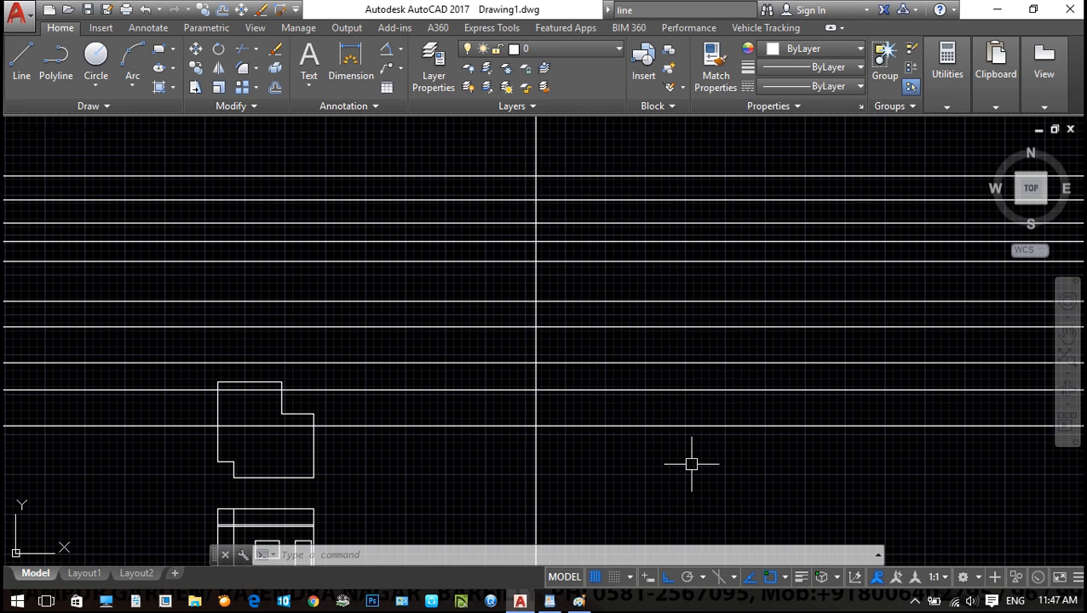
pyautogui.press('Escape')
pyautogui.press('Escape')
pyautogui.press('Escape')
# Trim the vertical construction line segment by segment down to the fourth horizontal line, with all objects as cutting edges
pyautogui.write('tr')
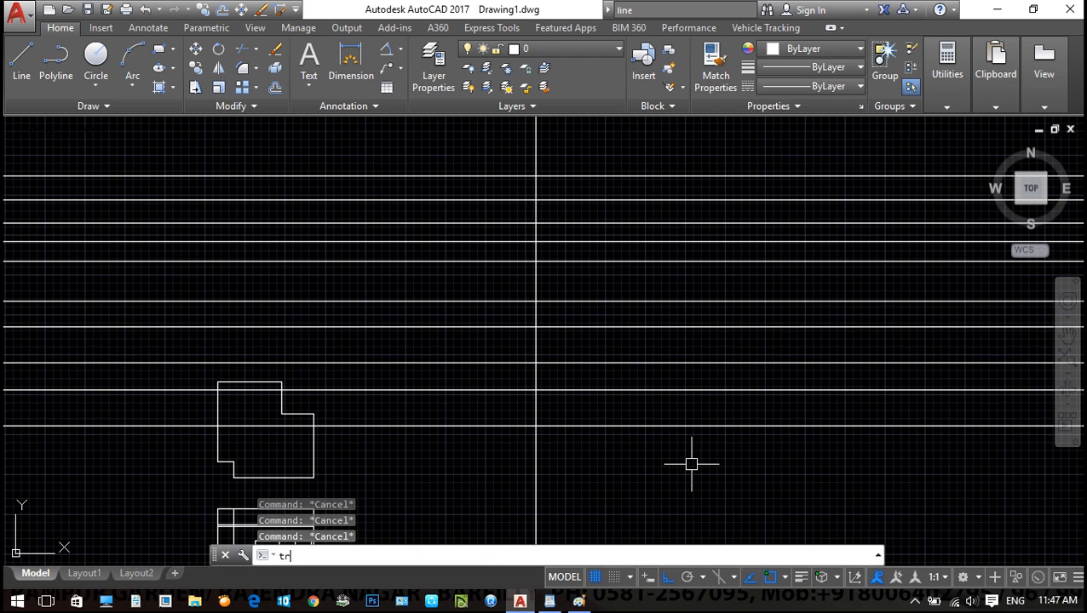
pyautogui.write('im')
pyautogui.press('Return')
pyautogui.press('Return')
pyautogui.click(529, 149)
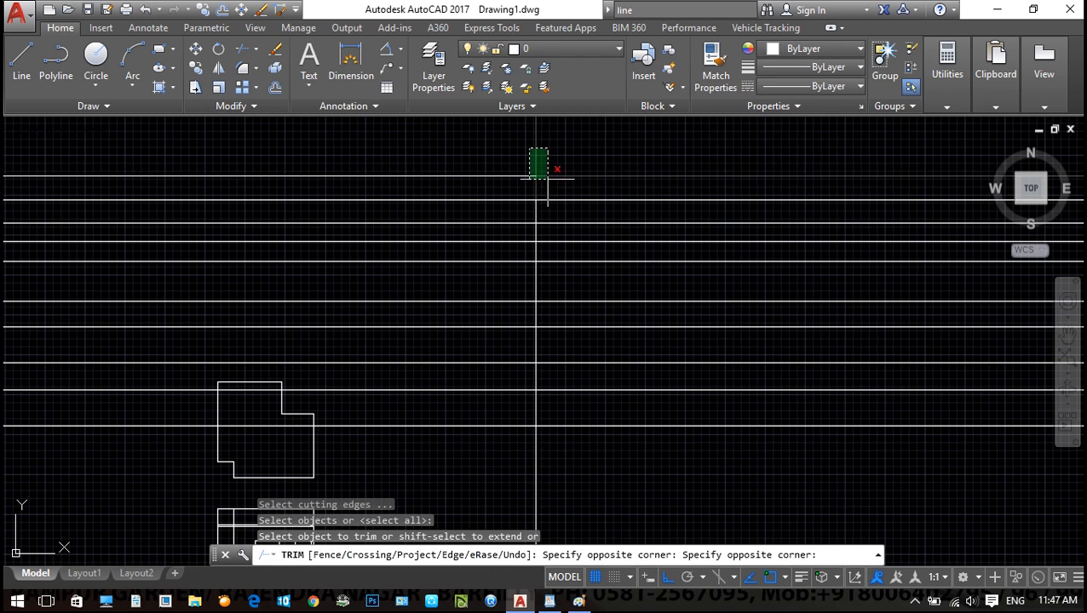
pyautogui.click(548, 179)
pyautogui.click(539, 194)
pyautogui.click(539, 212)
pyautogui.click(539, 232)
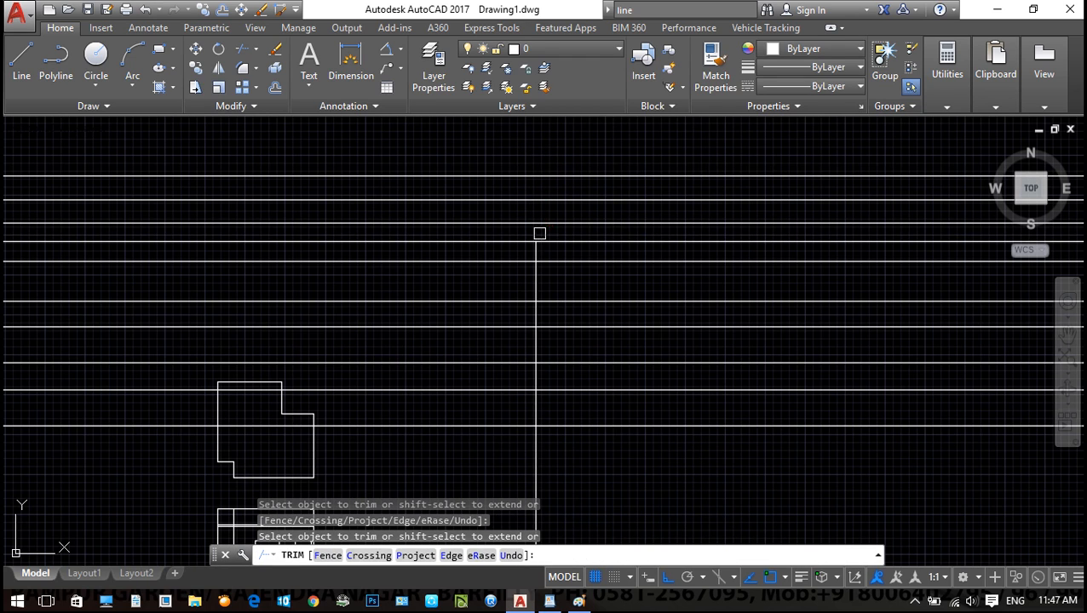
# End TRIM and undo the trimming of the vertical line's upper segments
pyautogui.press('Escape')
pyautogui.press('Escape')
pyautogui.hotkey('ctrl', 'z')
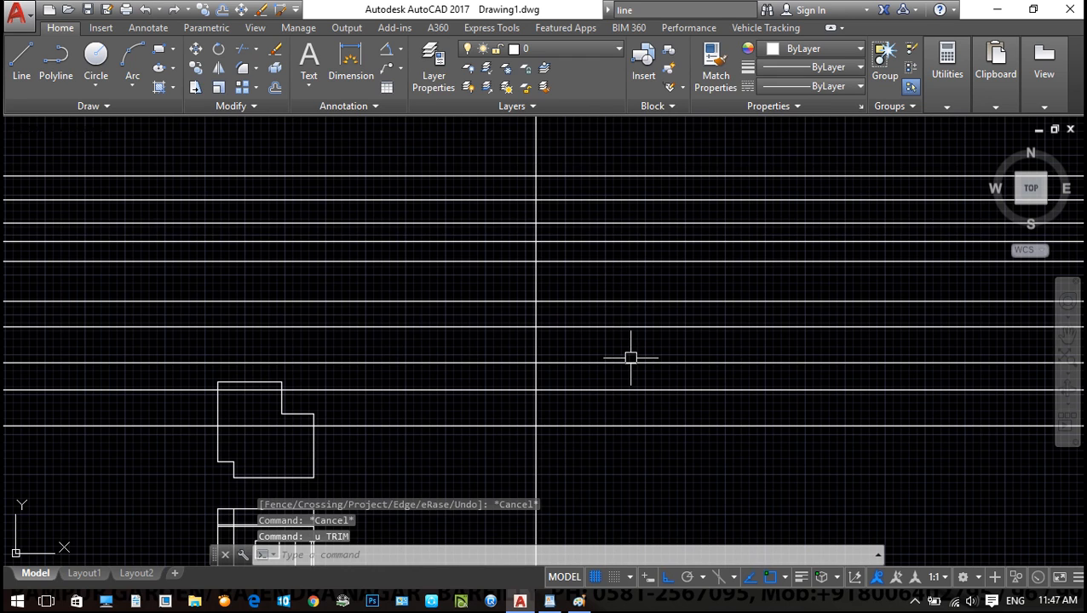
# Trim the vertical construction line above the fourth and below the eighth horizontal line, using only those two lines as cutting edges
pyautogui.write('tr')
pyautogui.press('Return')
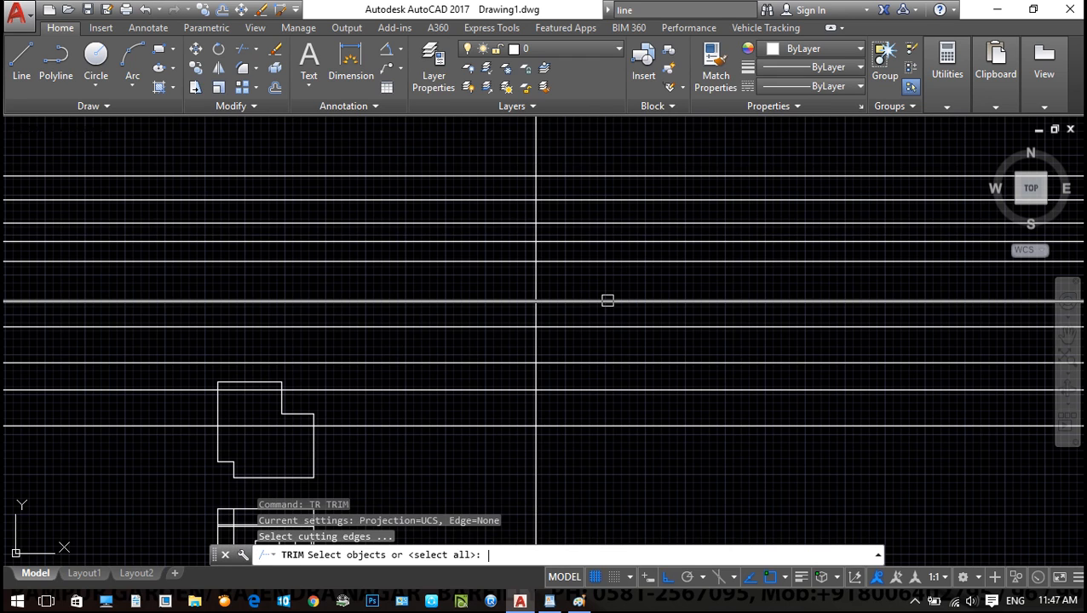
pyautogui.click(562, 244)
pyautogui.click(568, 362)
pyautogui.press('Return')
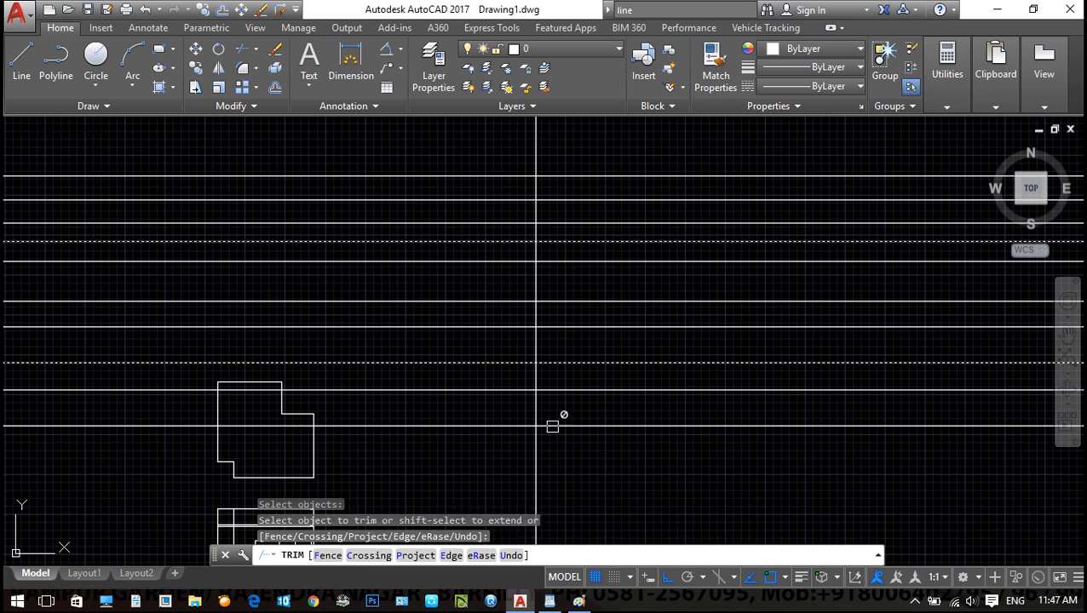
pyautogui.click(552, 426)
pyautogui.click(535, 344)
pyautogui.click(505, 223)
pyautogui.hotkey('ctrl', 'z')
pyautogui.click(538, 402)
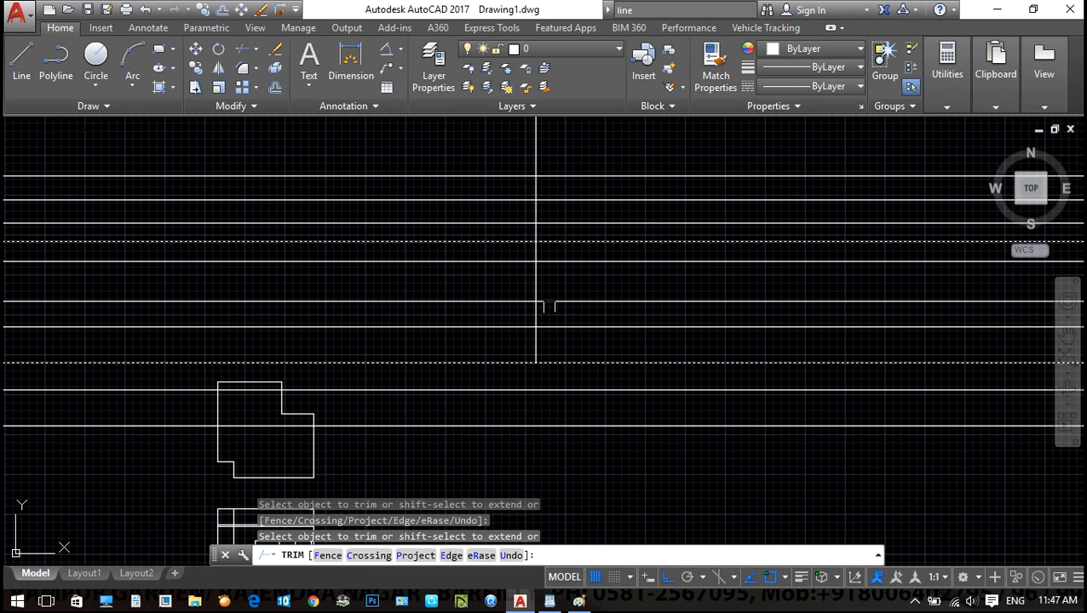
pyautogui.click(539, 174)
pyautogui.press('Escape')
pyautogui.press('Escape')
pyautogui.press('Escape')
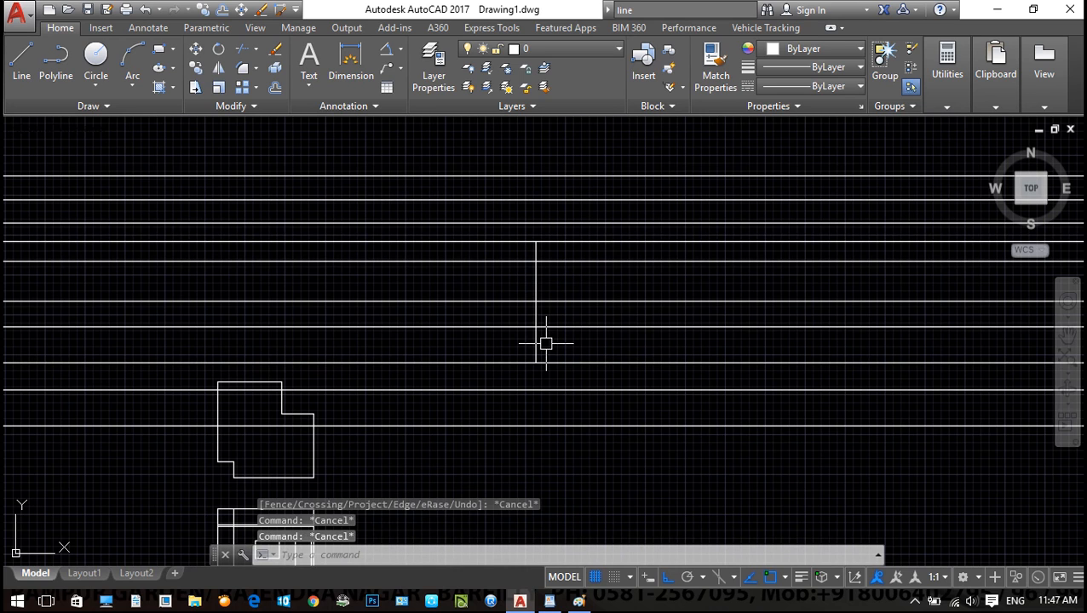
pyautogui.scroll(-2, 545, 343)
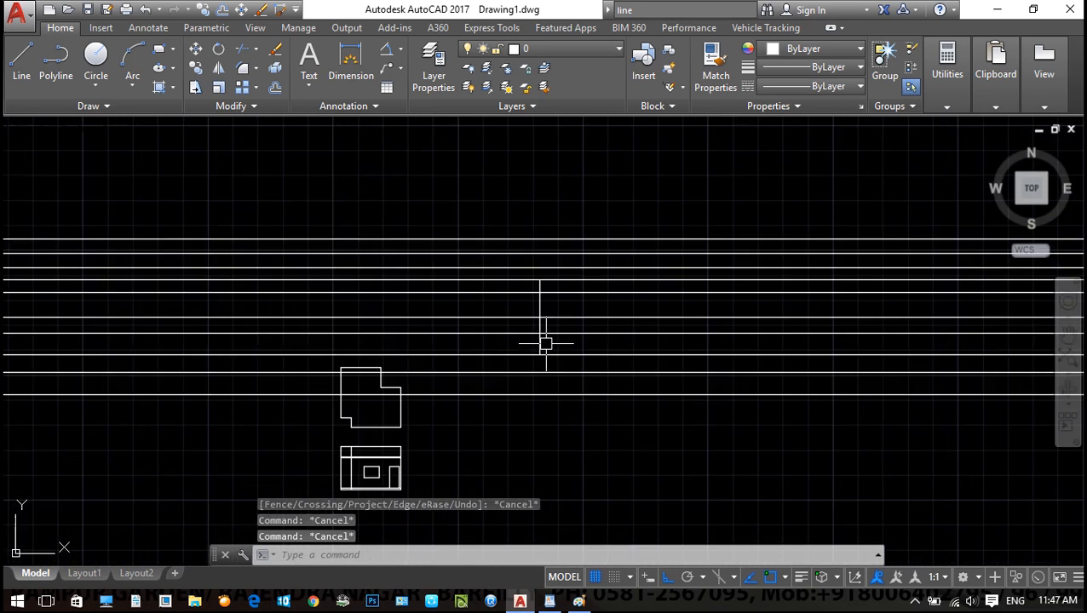
pyautogui.moveTo(593, 391); pyautogui.dragTo(574, 400, button='middle')
pyautogui.click(519, 297)
pyautogui.press('Escape')
pyautogui.scroll(2, 534, 295)
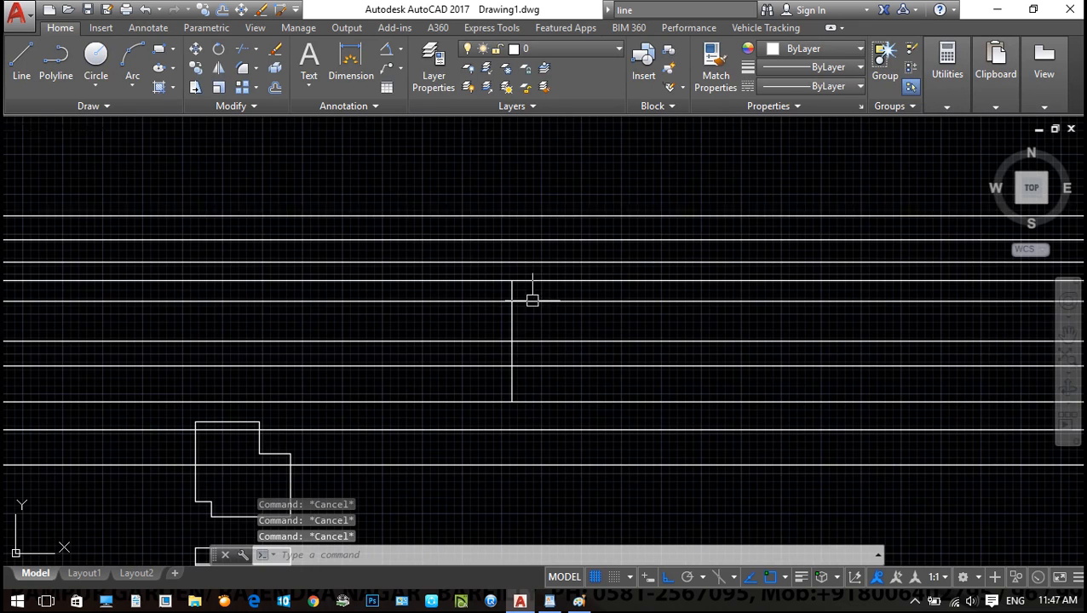
pyautogui.scroll(-2, 578, 359)
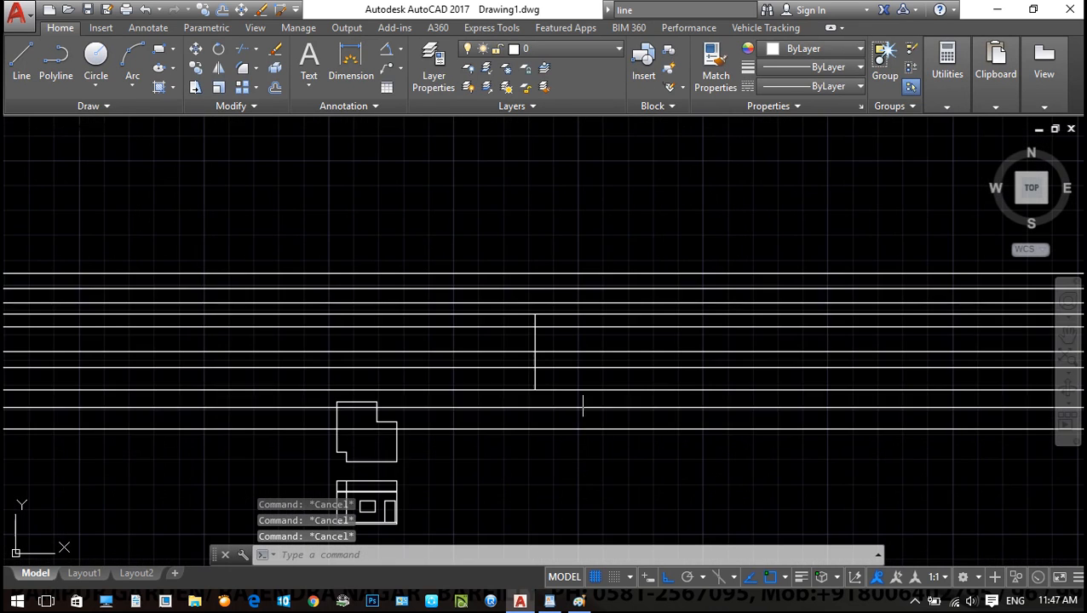
# Erase all the horizontal construction lines together with the trimmed vertical line
pyautogui.scroll(2, 517, 286)
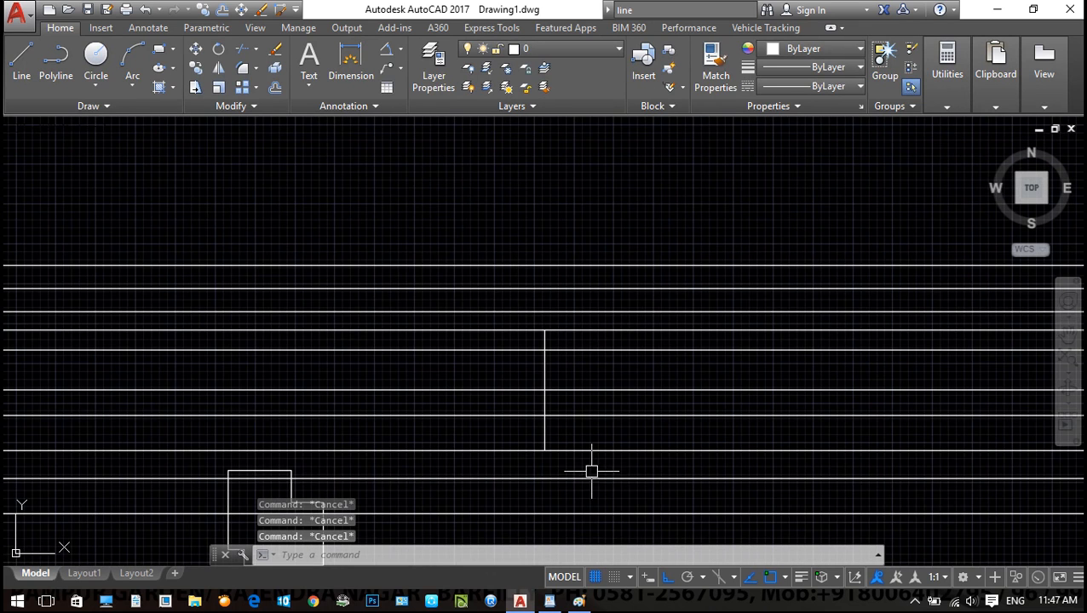
pyautogui.scroll(-2, 589, 467)
pyautogui.moveTo(626, 485); pyautogui.dragTo(525, 410, button='middle')
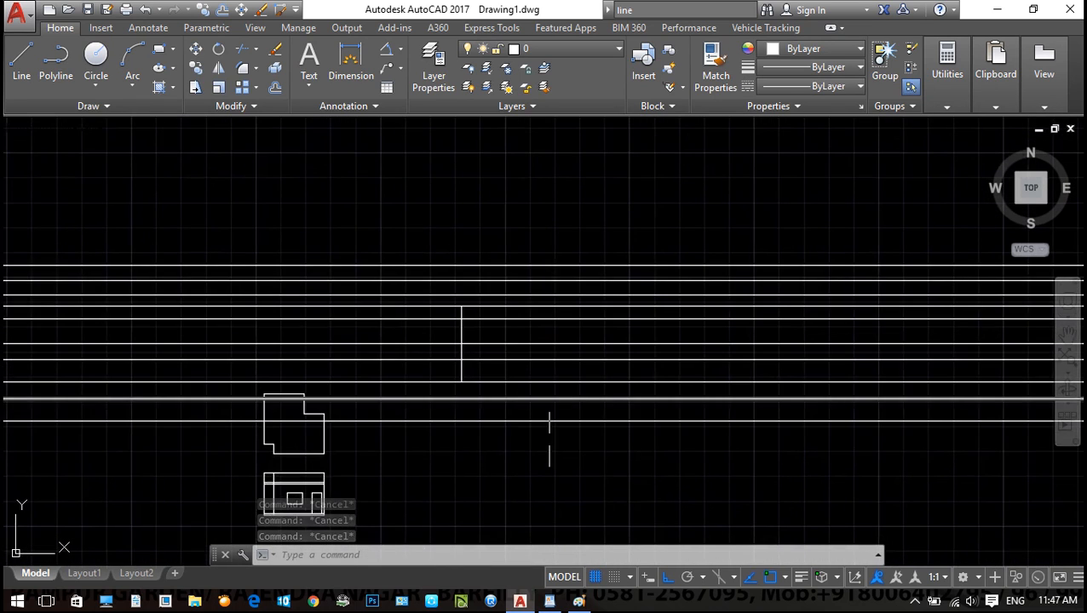
pyautogui.click(570, 477)
pyautogui.click(399, 221)
pyautogui.moveTo(471, 351); pyautogui.dragTo(503, 315, button='middle')
pyautogui.write('e')
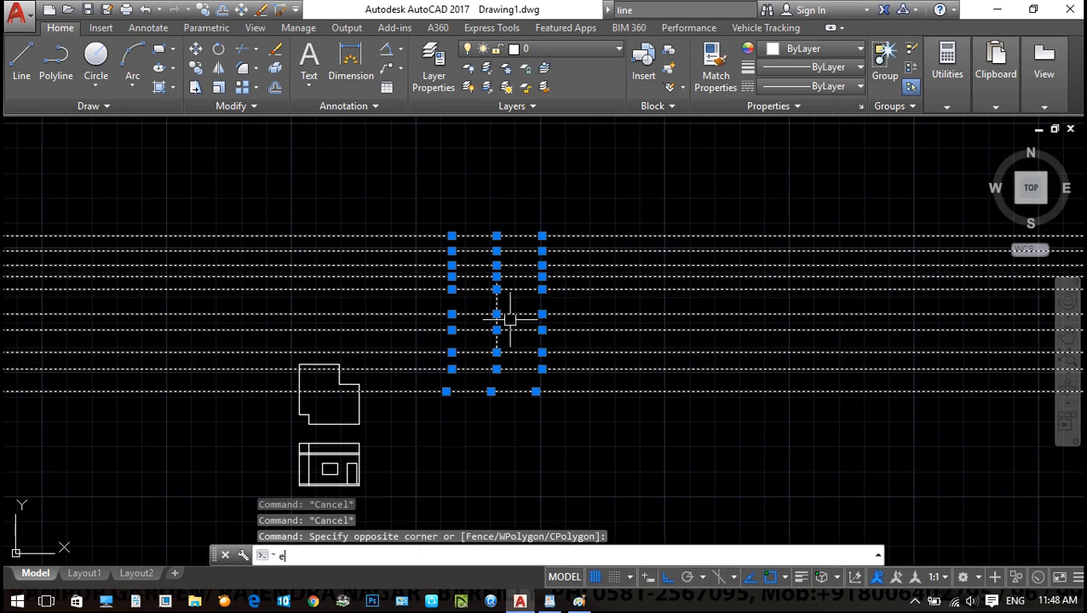
pyautogui.press('Return')
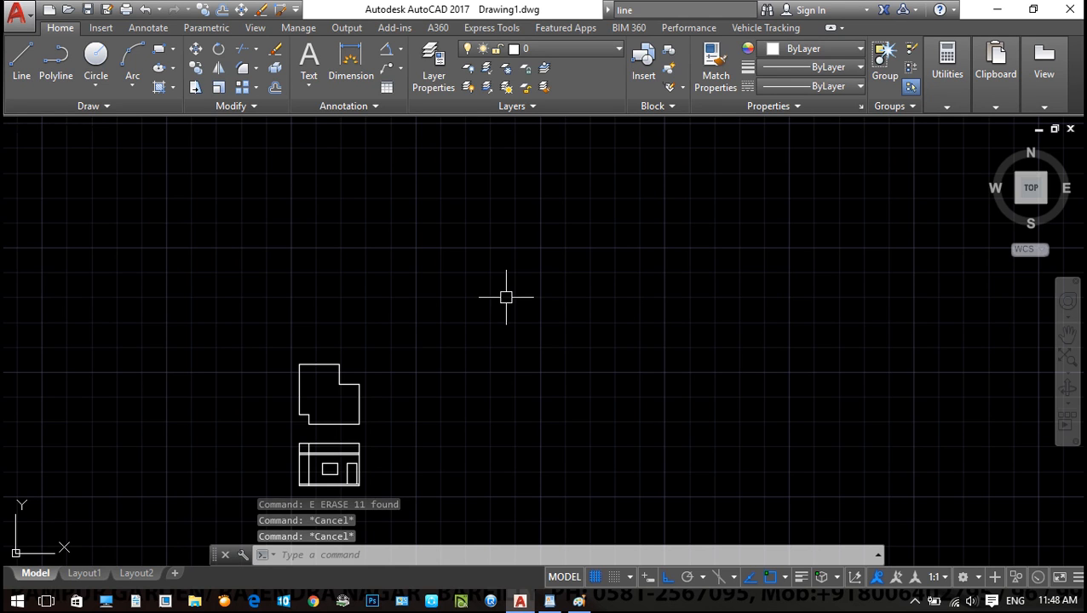
# Examine the elevation beneath the building plan up close and in overview
pyautogui.scroll(3, 381, 332)
pyautogui.scroll(4, 335, 380)
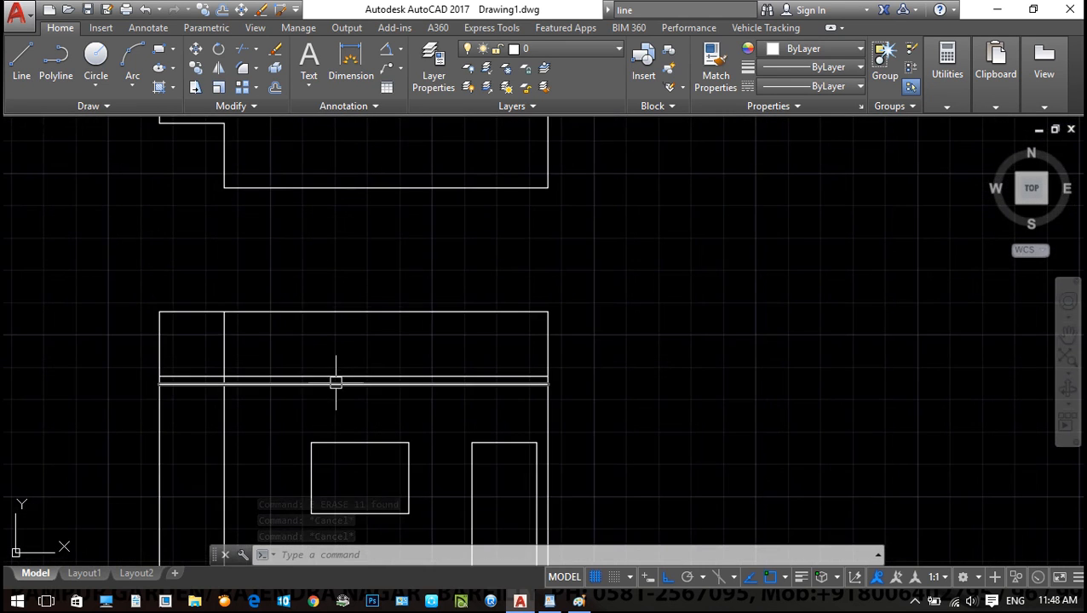
pyautogui.scroll(-2, 376, 363)
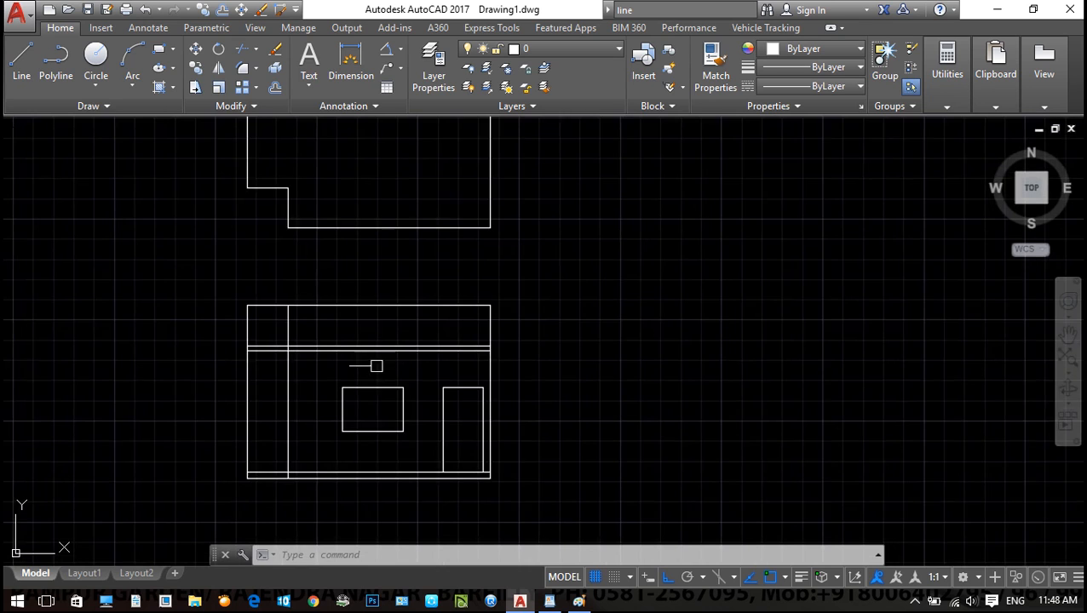
pyautogui.moveTo(376, 364); pyautogui.dragTo(306, 359, button='middle')
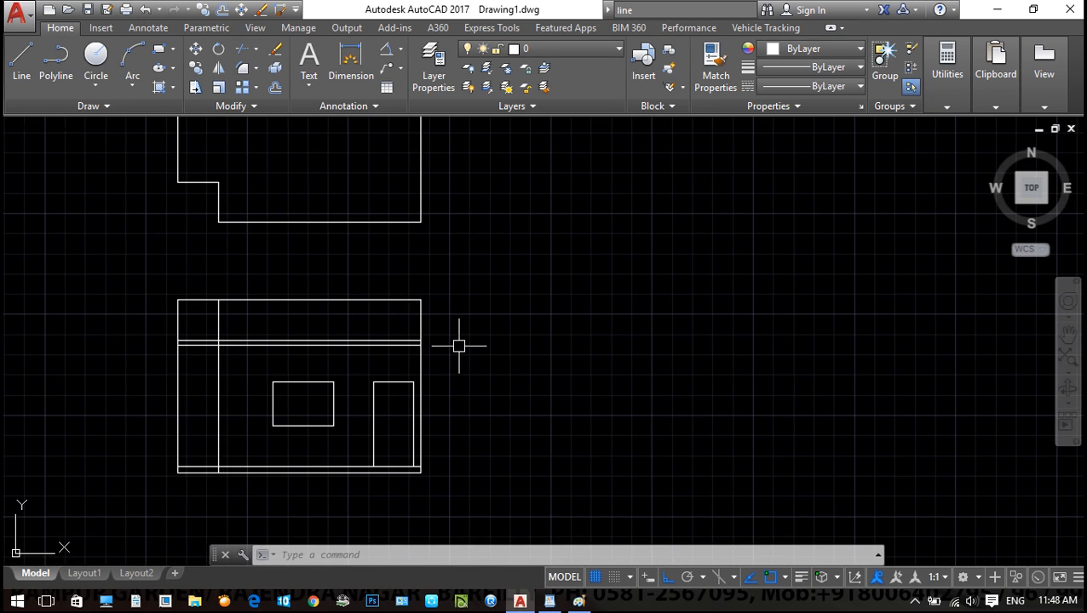
pyautogui.moveTo(426, 375)
pyautogui.mouseDown(button='middle')
pyautogui.moveTo(484, 368)
pyautogui.moveTo(518, 408)
pyautogui.mouseUp(button='middle')
pyautogui.press('Escape')
pyautogui.press('Escape')
pyautogui.press('Escape')
pyautogui.scroll(-5, 543, 366)
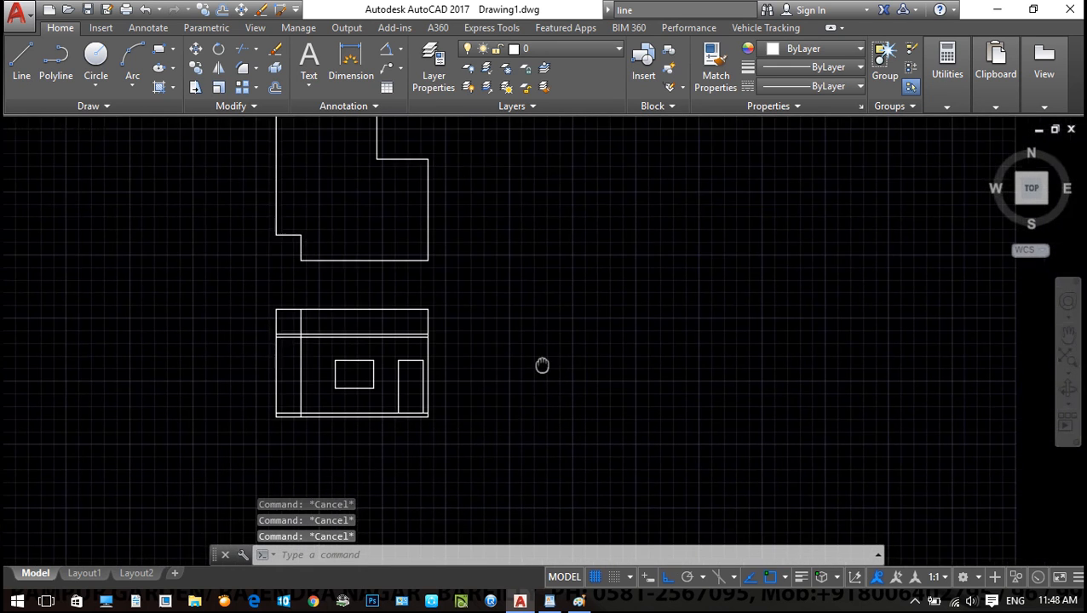
pyautogui.moveTo(632, 452); pyautogui.dragTo(596, 455, button='middle')
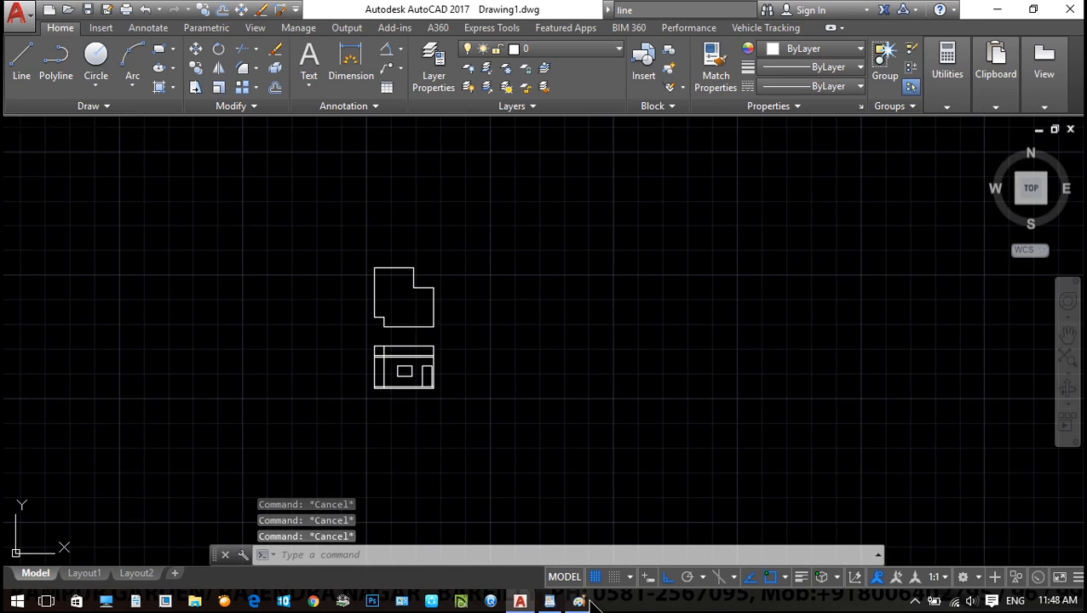
# Switch to the WordPad notes and add the line "TRIM : tr enter enter" at the end
pyautogui.hotkey('alt', 'Tab')
pyautogui.click(549, 601)
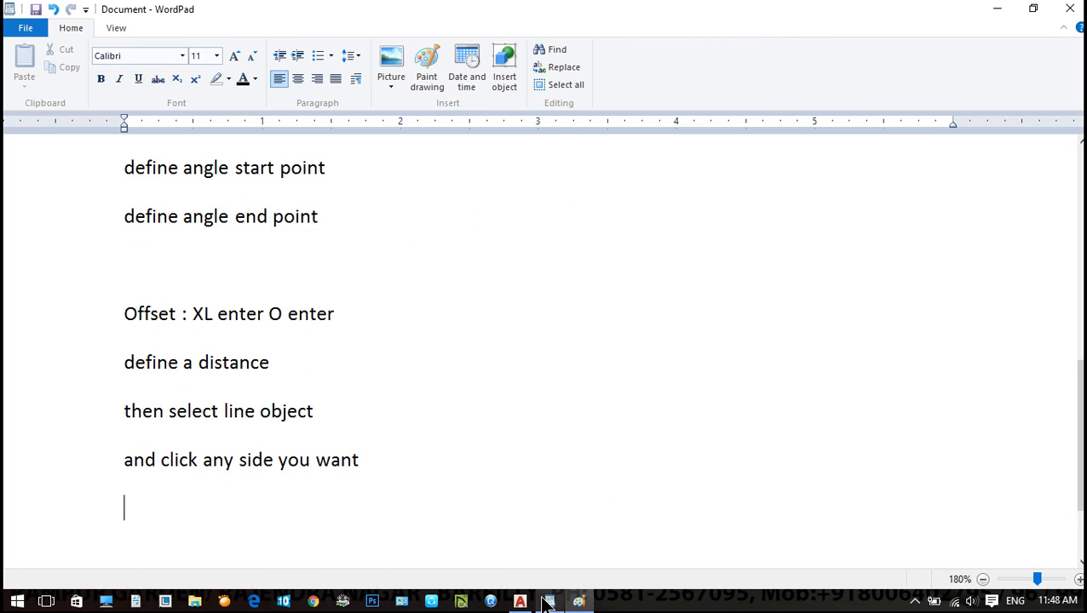
pyautogui.press('Return')
pyautogui.write('TRIM :')
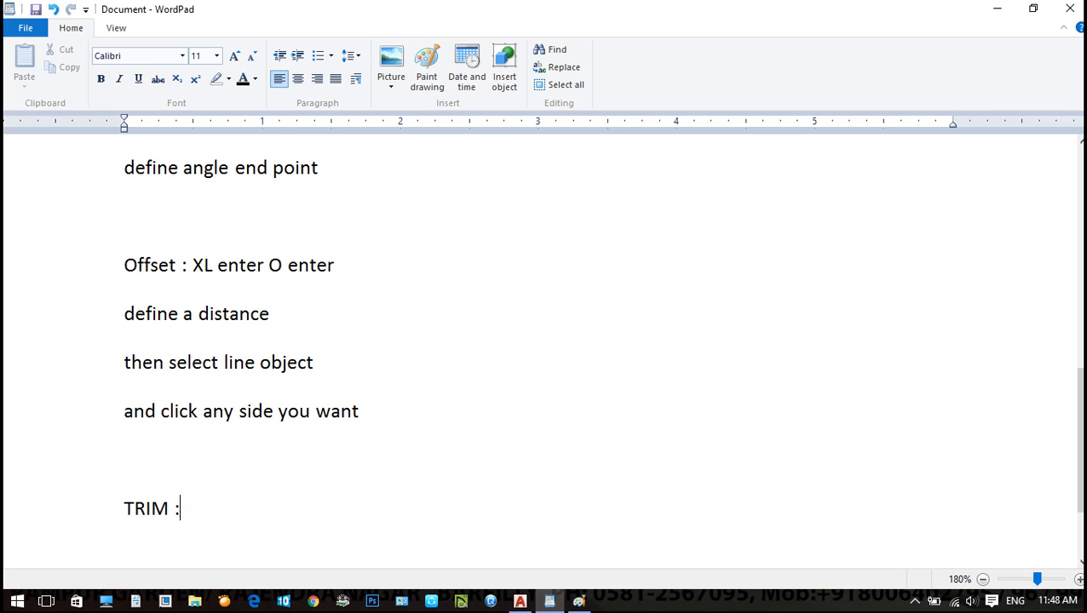
pyautogui.write(' tr enter')
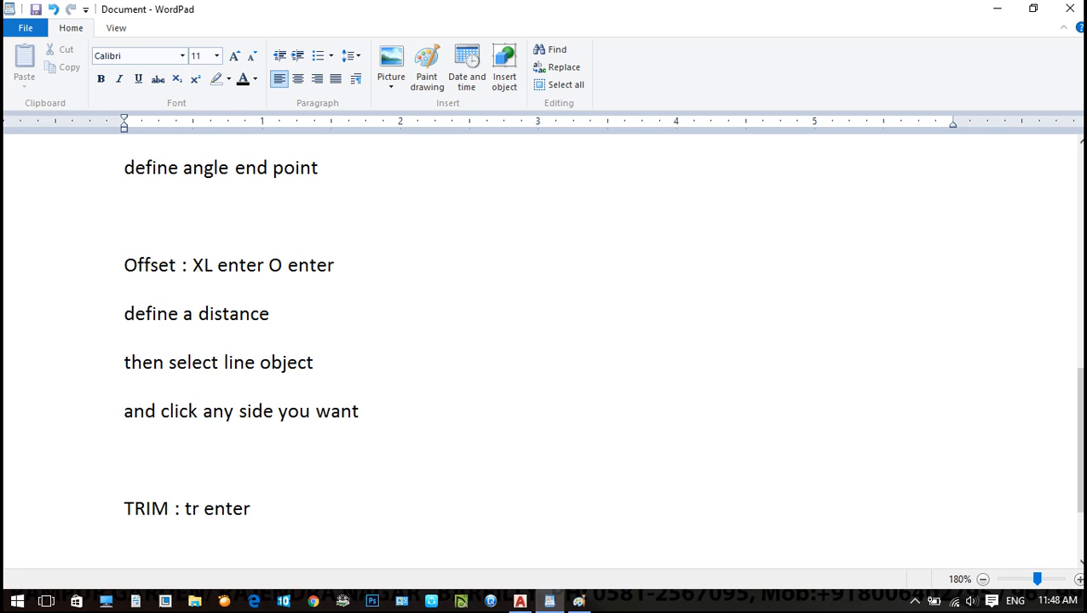
pyautogui.write('enter')
pyautogui.press('Return')
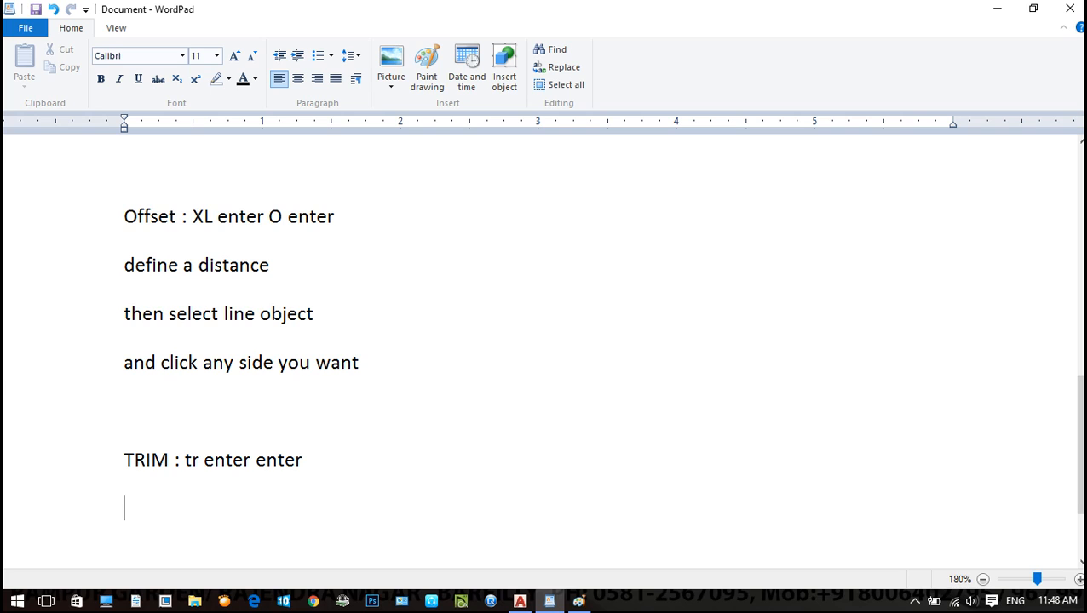
pyautogui.press('Return')
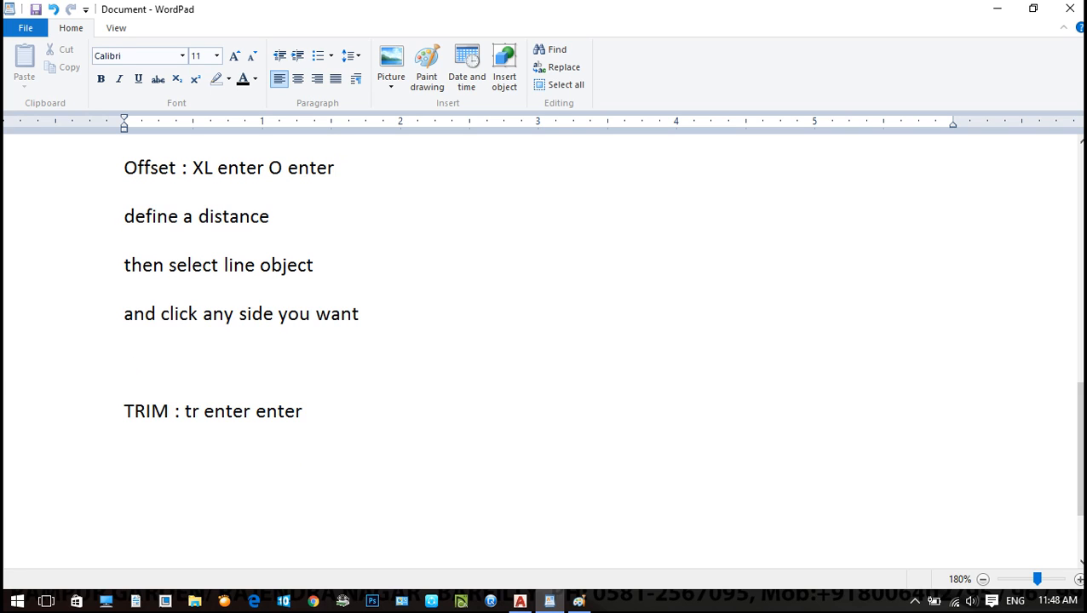
# Add a second trim note on separate lines: "Trim : Tr enter", "define bounderies", "enter", "select lines"
pyautogui.write('Trim : Tr enter')
pyautogui.press('Return')
pyautogui.write('define bounderies')
pyautogui.press('Return')
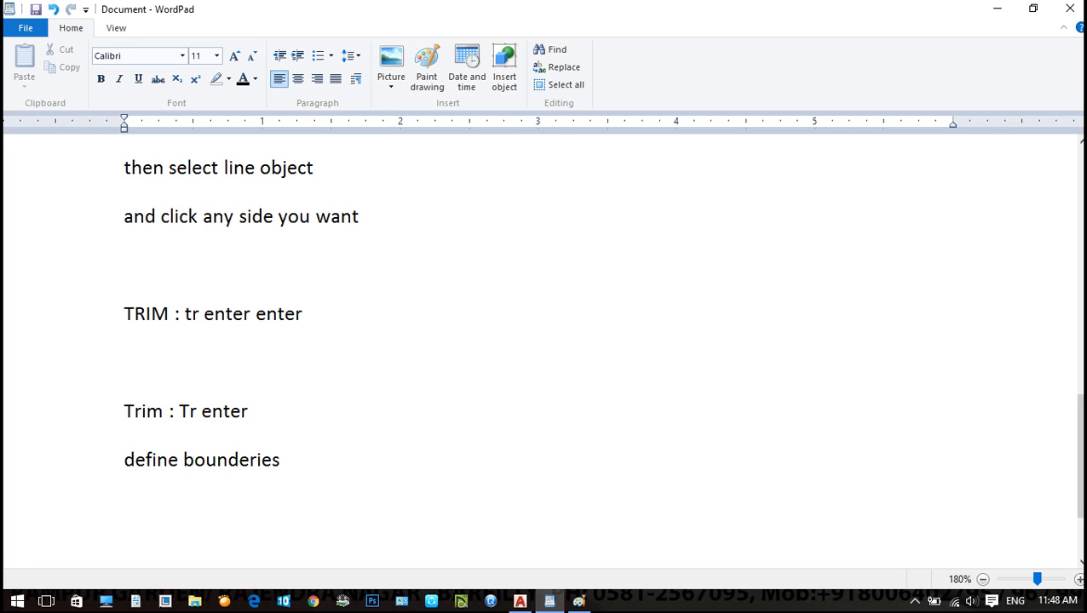
pyautogui.write('enter')
pyautogui.press('Return')
pyautogui.write('select ')
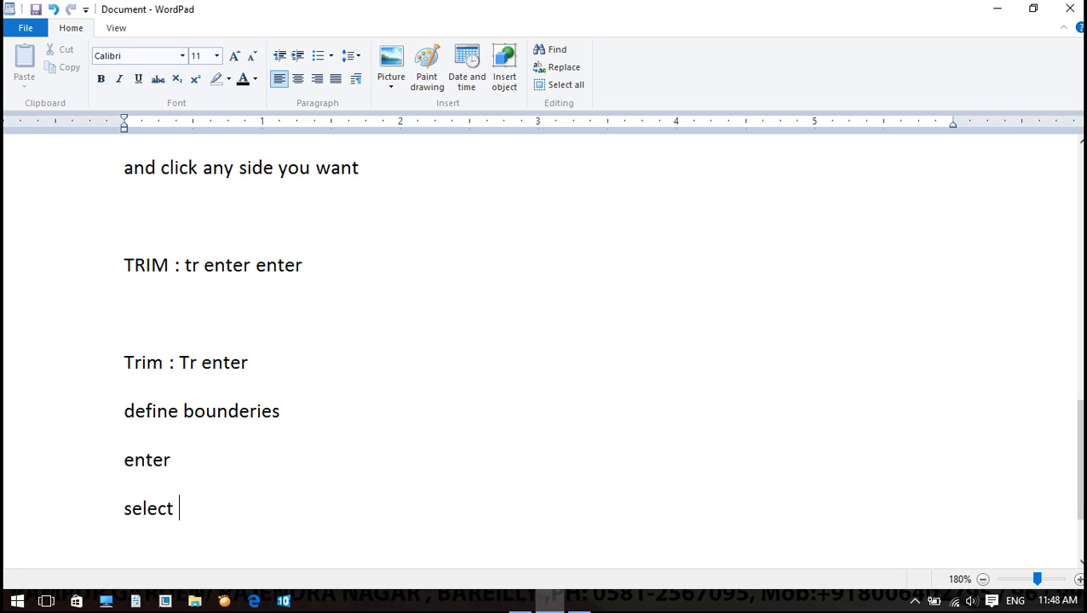
pyautogui.write('lines')
pyautogui.press('Return')
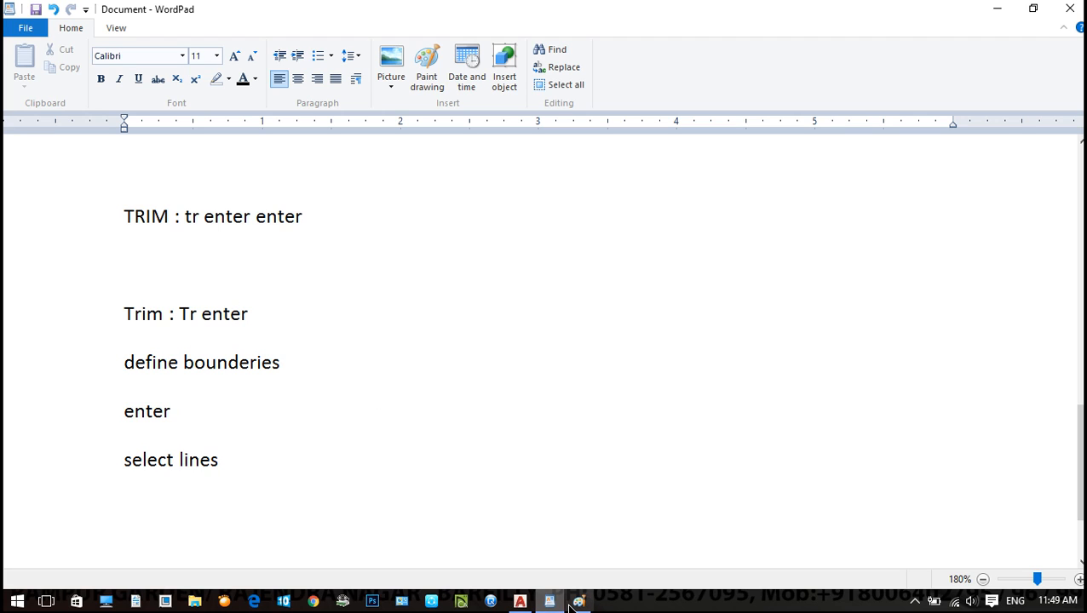
pyautogui.press('Return')
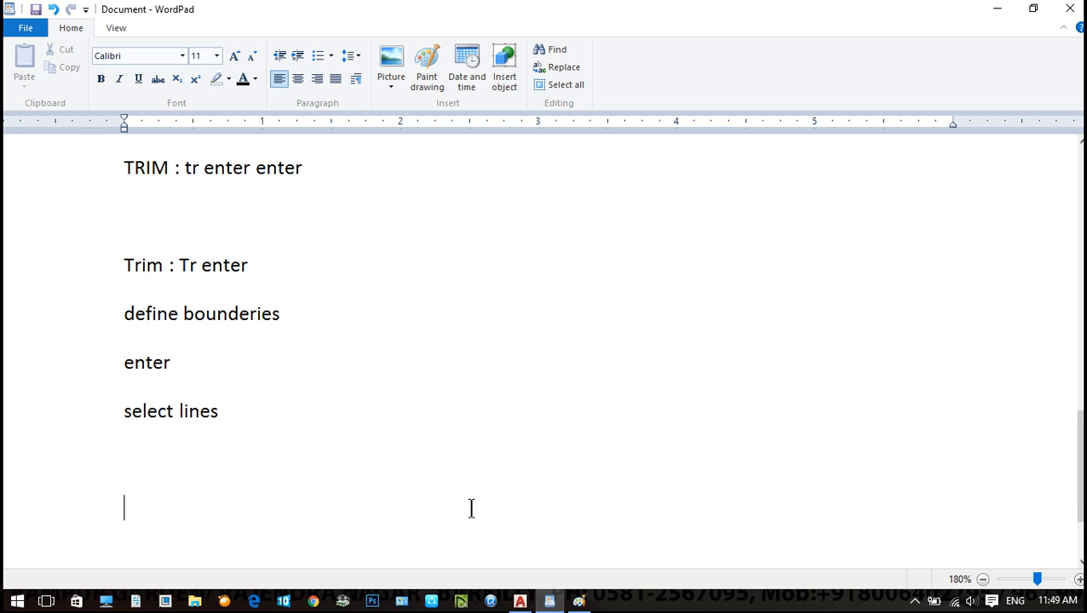
# Add the note heading "POLY LINE : PL enter" below the trim notes
pyautogui.write('POLY LINE :')
pyautogui.press('Return')
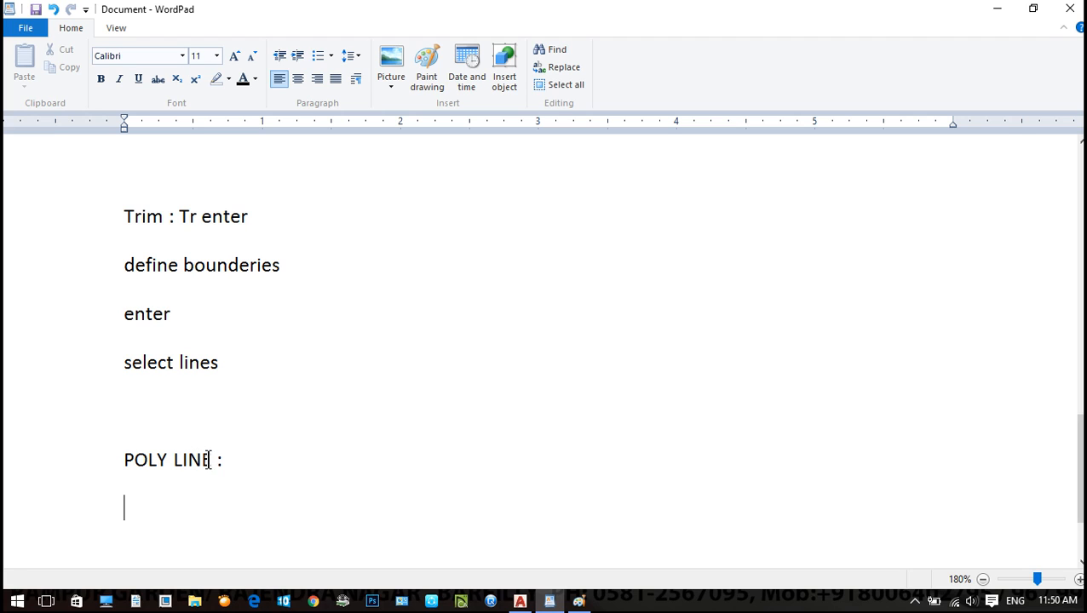
pyautogui.click(295, 460)
pyautogui.write('PL enter')
pyautogui.press('Return')
# Write "then we can utilize this poly line as line" below the polyline heading
pyautogui.write('then we can ut')
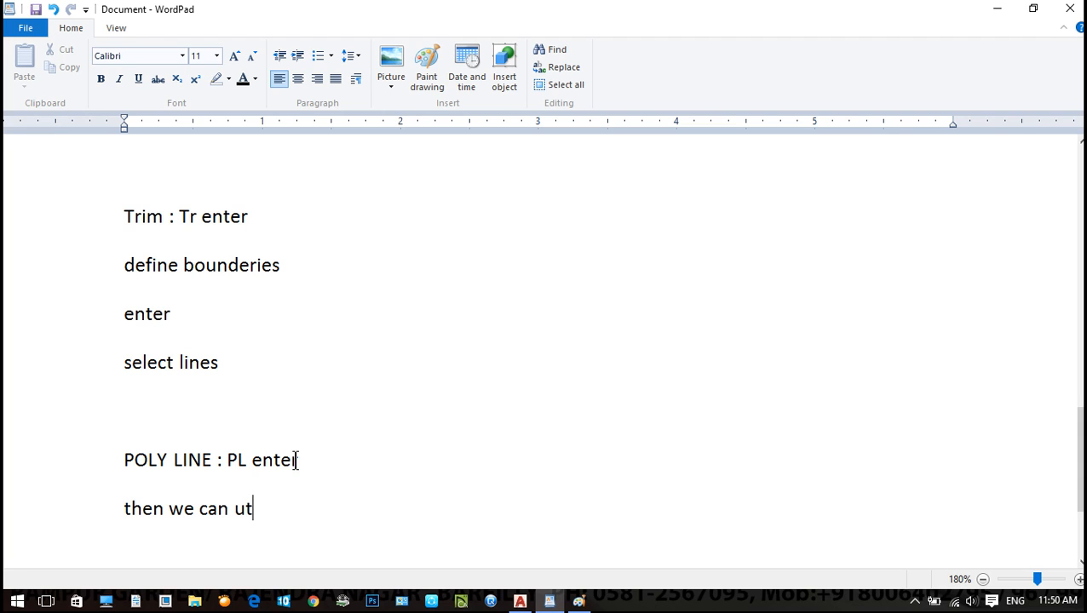
pyautogui.write('ilize this line')
pyautogui.press('BackSpace')
pyautogui.press('BackSpace')
pyautogui.press('BackSpace')
pyautogui.press('BackSpace')
pyautogui.write('poly line as line')
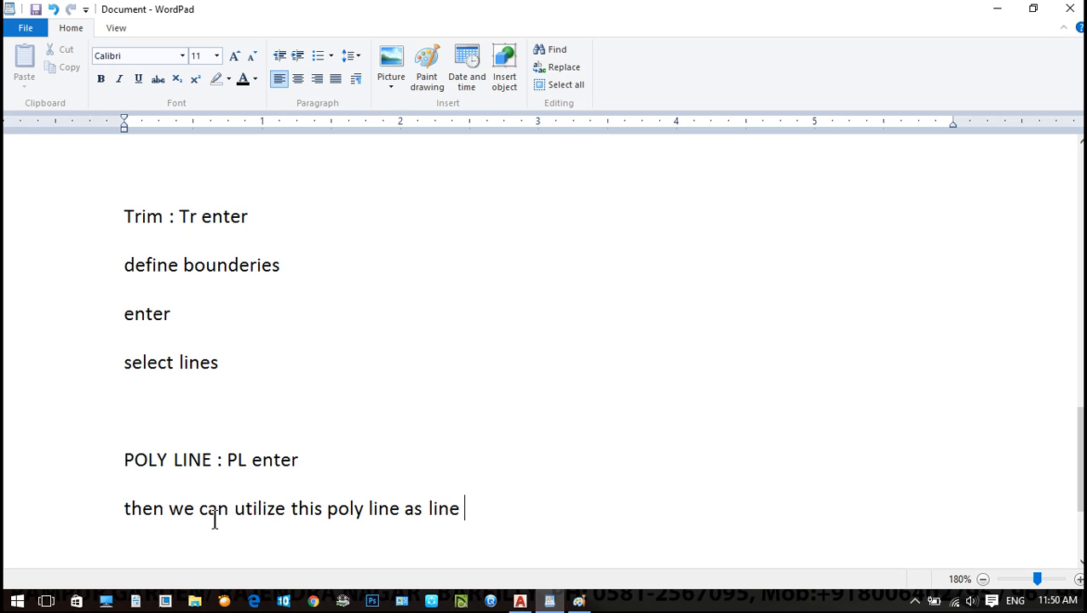
# Switch back to AutoCAD and start a polyline in the empty area beside the plan, going 2 units right and 2 down
pyautogui.click(521, 602)
pyautogui.write('p')
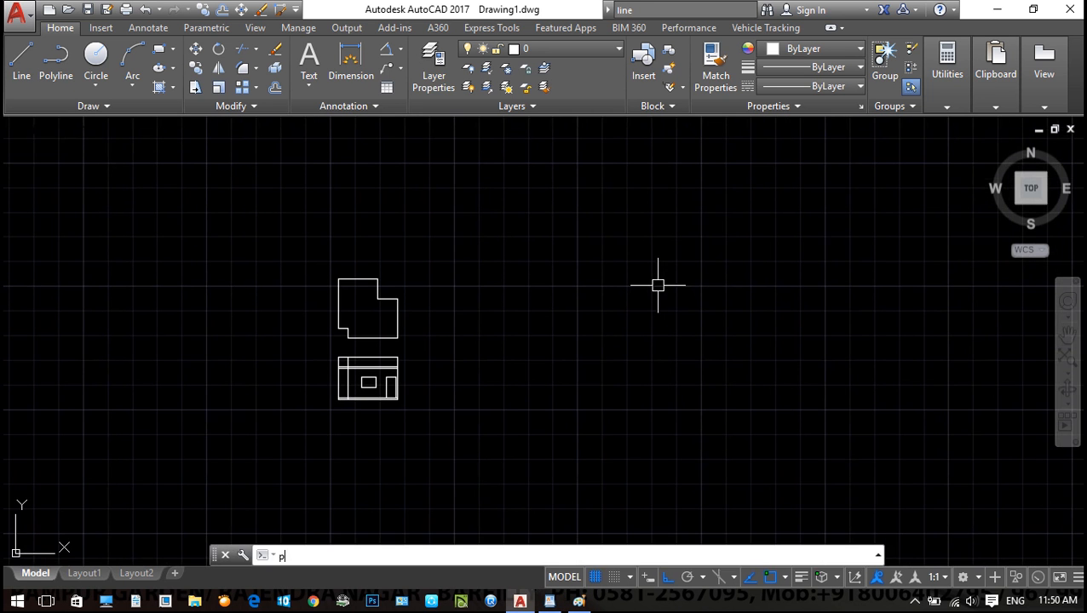
pyautogui.write('l')
pyautogui.press('Return')
pyautogui.scroll(2, 363, 336)
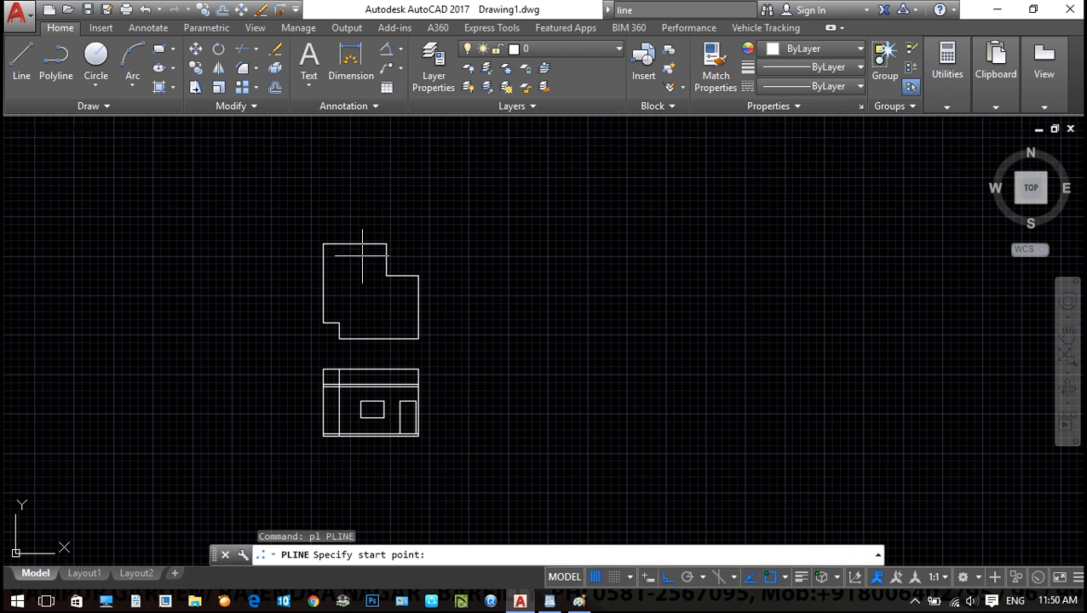
pyautogui.moveTo(605, 296); pyautogui.dragTo(524, 298, button='middle')
pyautogui.scroll(2, 558, 308)
pyautogui.click(406, 349)
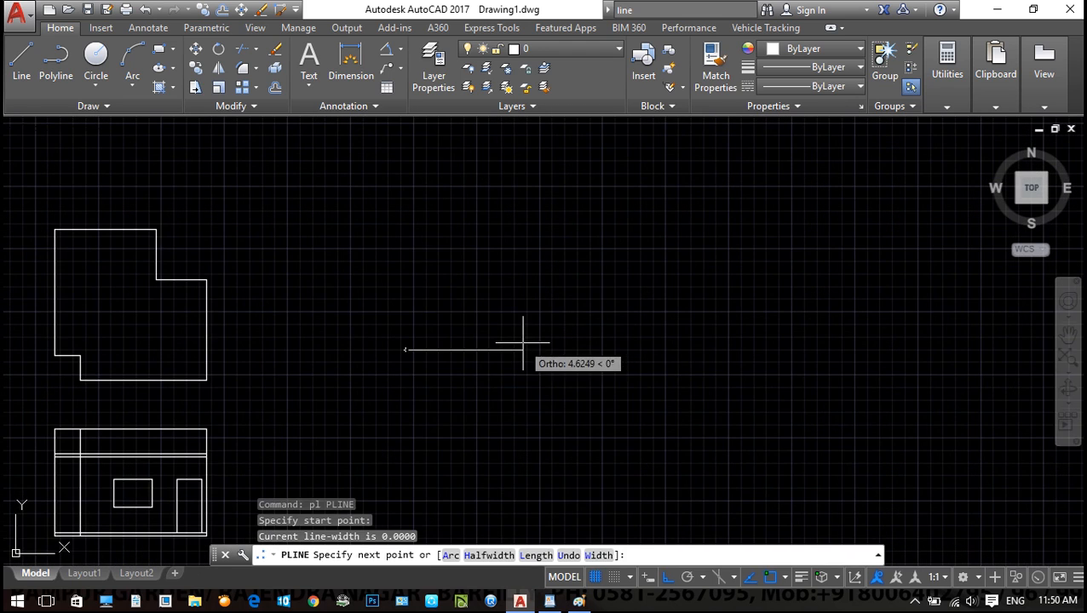
pyautogui.scroll(2, 523, 343)
pyautogui.write('2')
pyautogui.press('Return')
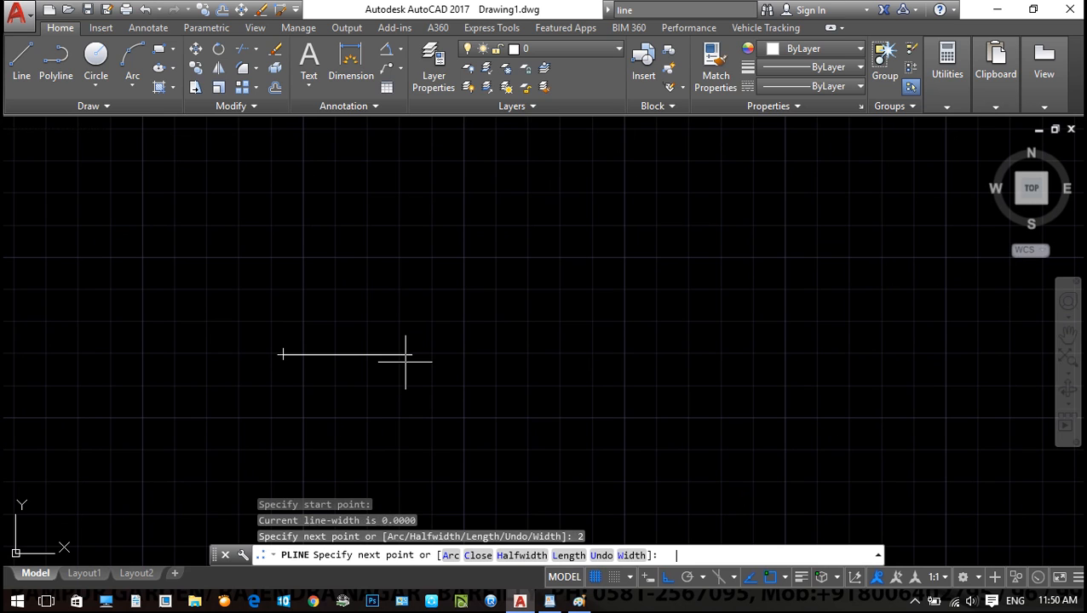
pyautogui.write('2')
pyautogui.press('Return')
# Continue the polyline 5 units right, 5 units up and 2 units left
pyautogui.scroll(-3, 545, 391)
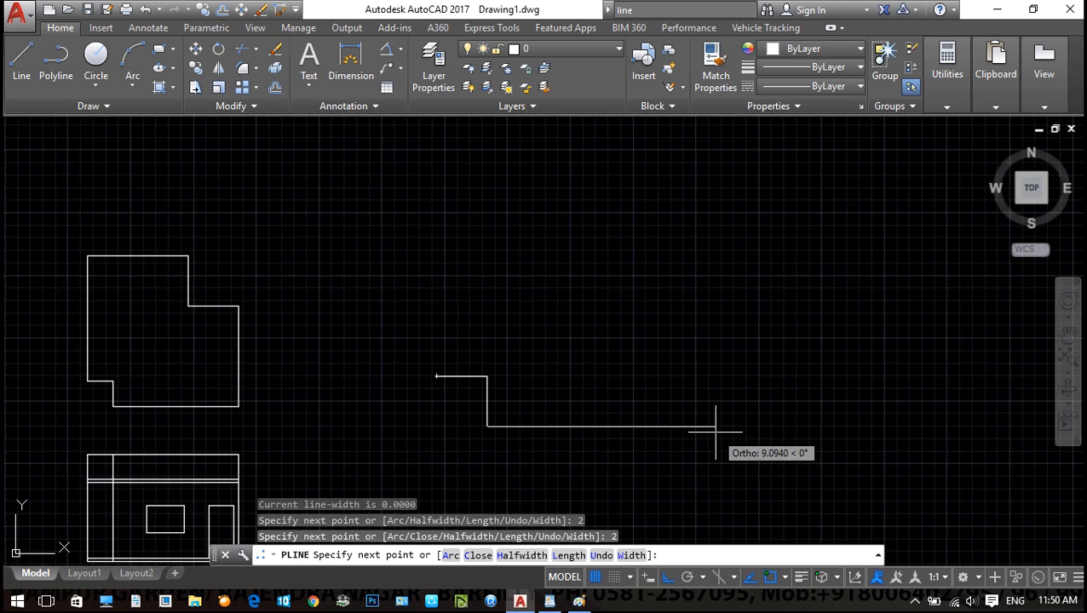
pyautogui.write('5')
pyautogui.press('Return')
pyautogui.write('5')
pyautogui.press('Return')
pyautogui.write('2')
pyautogui.press('Return')
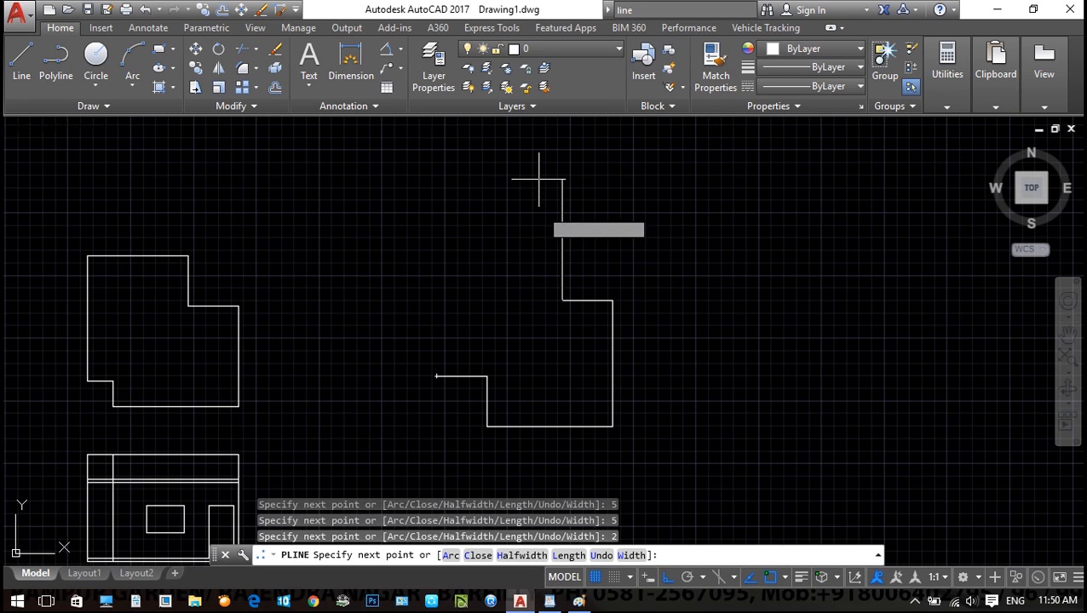
# Finish the polyline outline with a 2-unit upward segment and a 5-unit leftward segment, and close it to its start point
pyautogui.write('2')
pyautogui.press('Return')
pyautogui.write('5')
pyautogui.press('Return')
pyautogui.write('c')
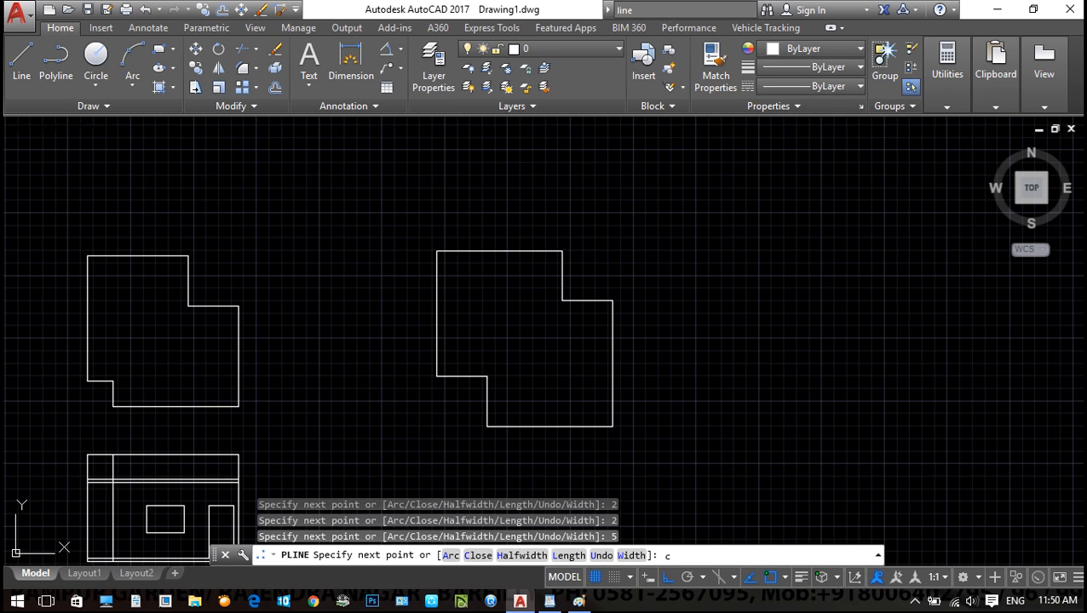
pyautogui.press('Return')
pyautogui.press('Escape')
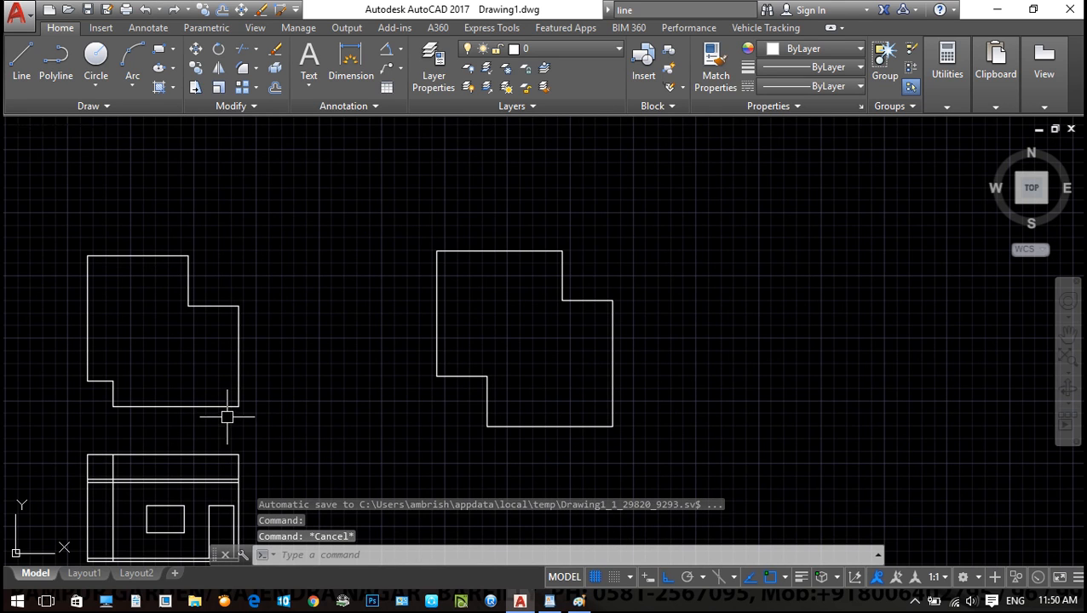
# Select individual edges of the original outline drawn with lines to check whether they are separate objects
pyautogui.moveTo(257, 348); pyautogui.dragTo(286, 329, button='middle')
pyautogui.click(276, 338)
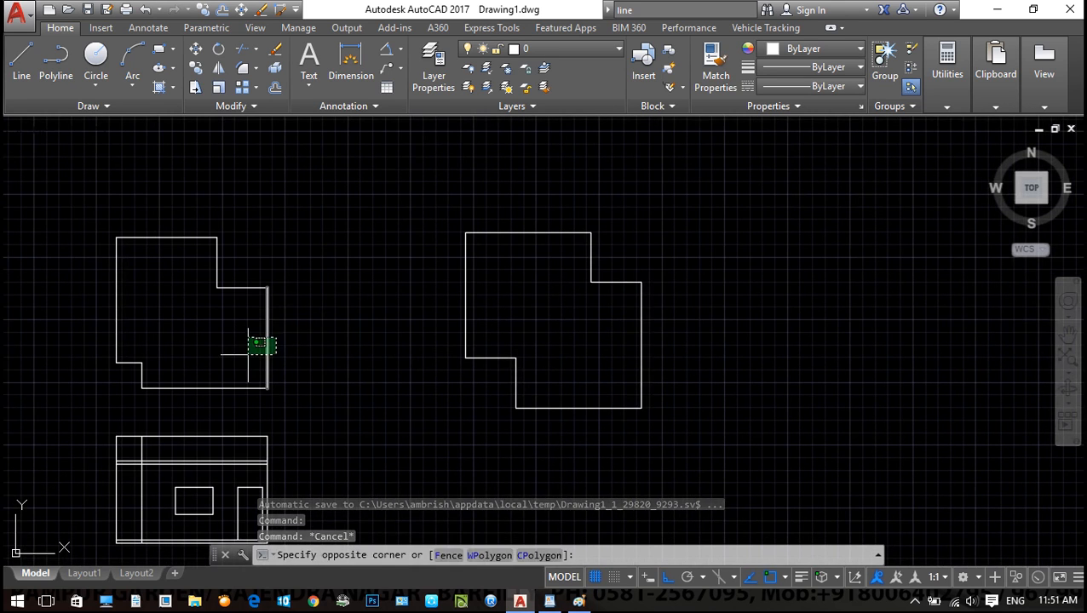
pyautogui.click(247, 355)
pyautogui.press('Escape')
pyautogui.click(248, 306)
pyautogui.click(221, 263)
pyautogui.press('Escape')
pyautogui.click(218, 241)
pyautogui.click(196, 271)
pyautogui.click(197, 227)
pyautogui.press('Escape')
pyautogui.click(186, 213)
pyautogui.click(163, 262)
pyautogui.press('Escape')
# Select the new polyline outline across one edge to check whether it is a single object
pyautogui.moveTo(530, 317); pyautogui.dragTo(407, 312, button='middle')
pyautogui.click(400, 282)
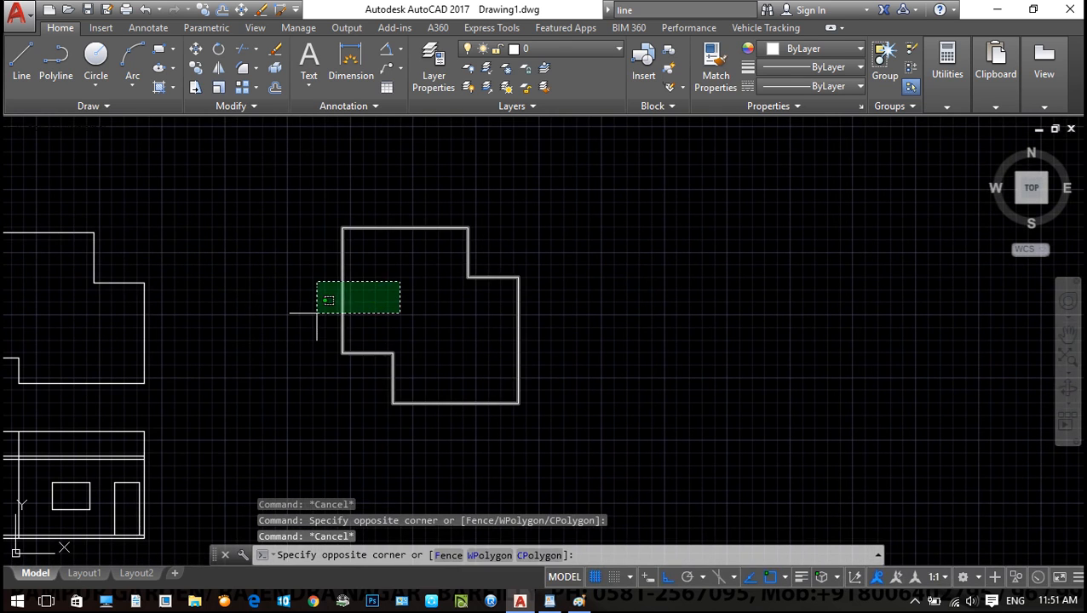
pyautogui.click(317, 314)
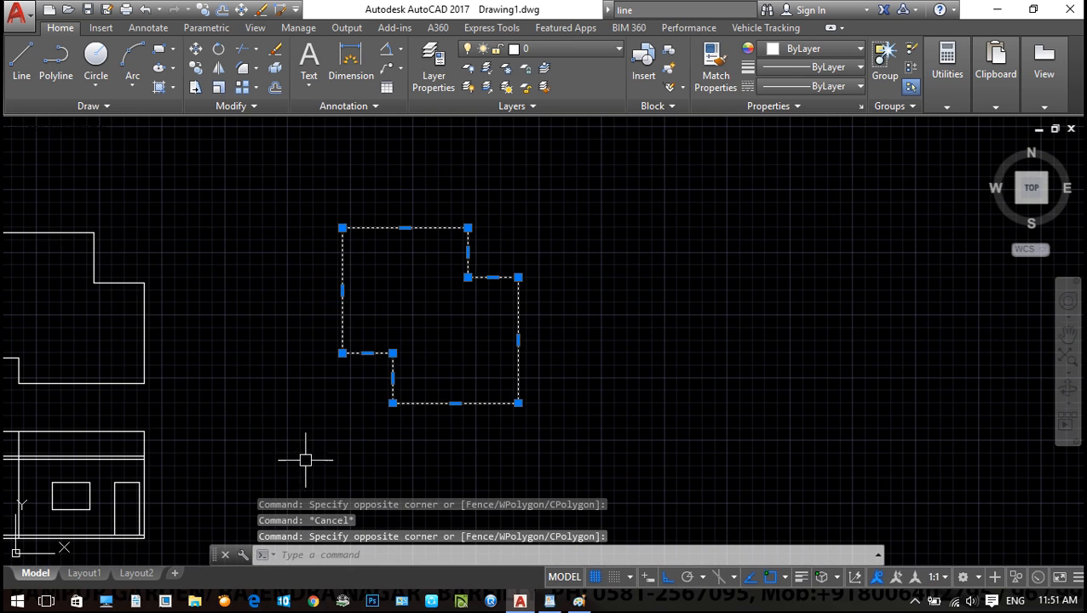
pyautogui.press('Escape')
pyautogui.press('Escape')
# List the properties of the long vertical line on the right side of the original line-drawn outline
pyautogui.write('li')
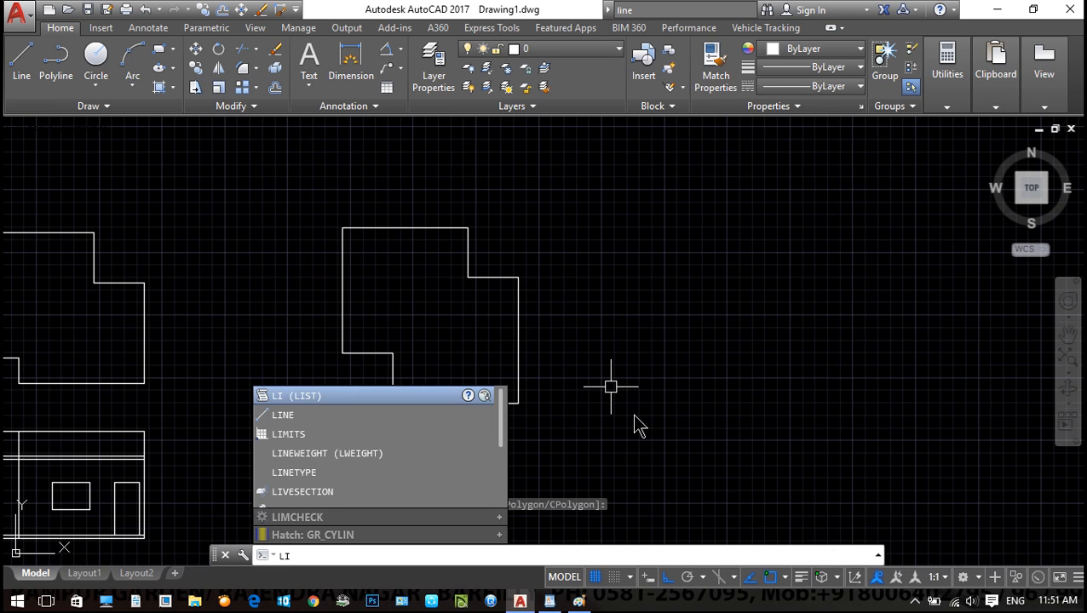
pyautogui.press('Return')
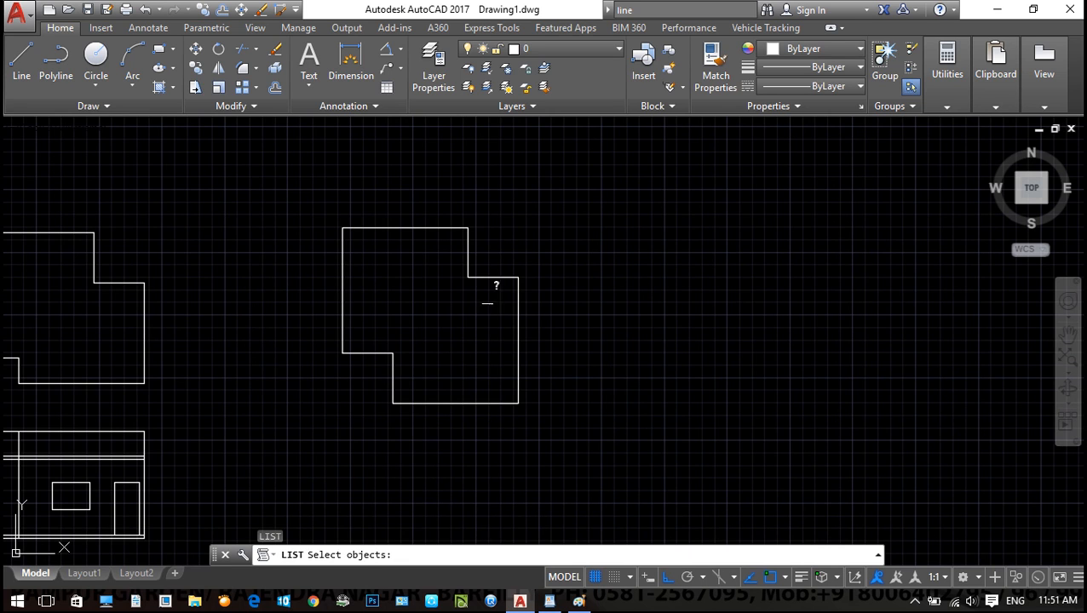
pyautogui.moveTo(107, 291); pyautogui.dragTo(407, 275, button='middle')
pyautogui.click(446, 304)
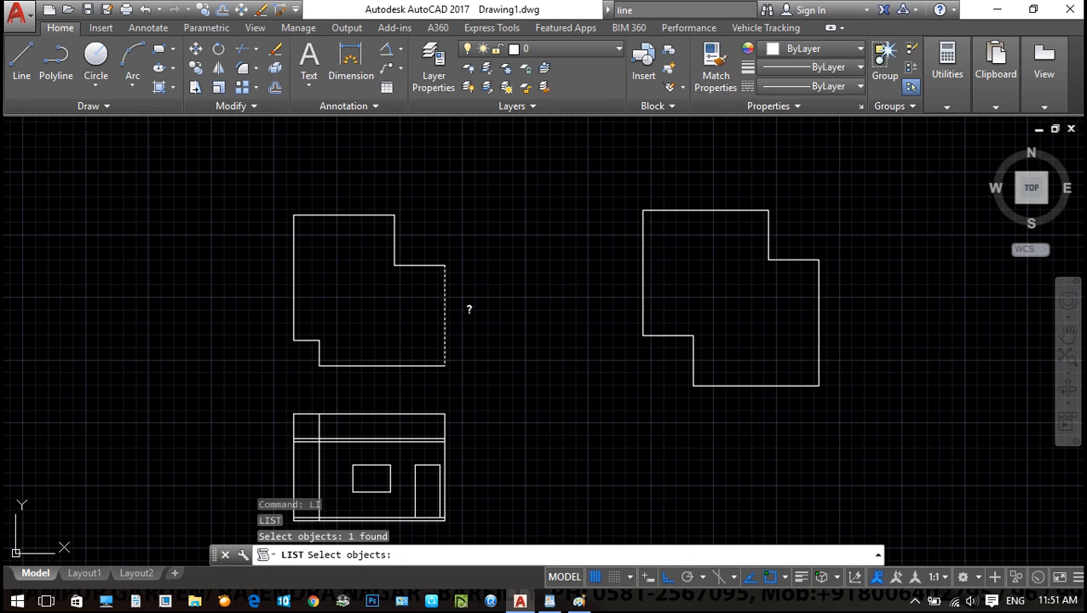
pyautogui.press('Return')
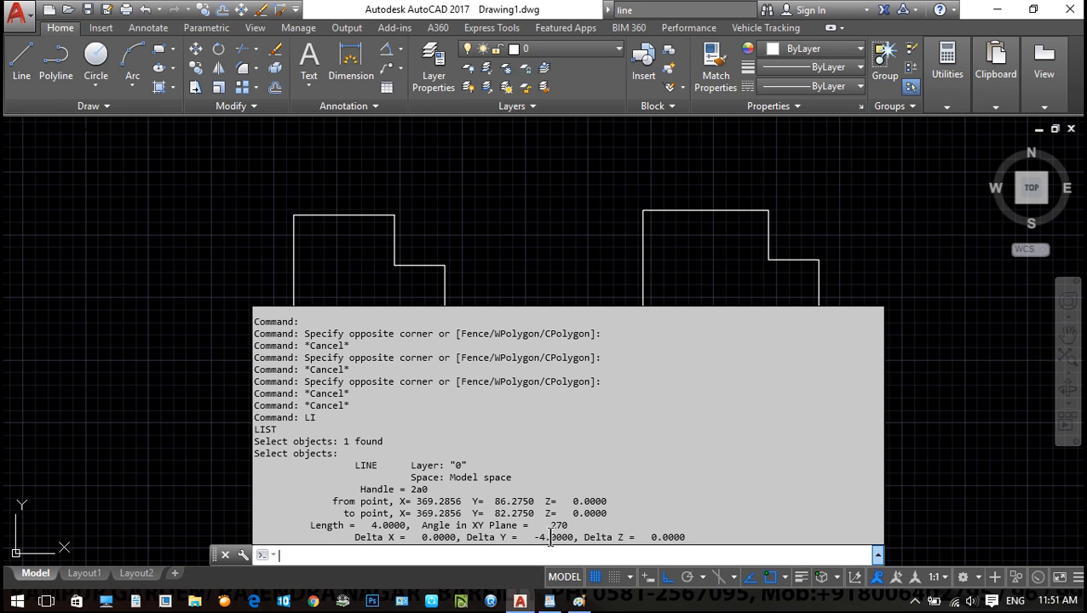
pyautogui.press('F2')
# List the properties of all lines in the original outline, and end the listing after its first page
pyautogui.moveTo(543, 349); pyautogui.dragTo(588, 392, button='middle')
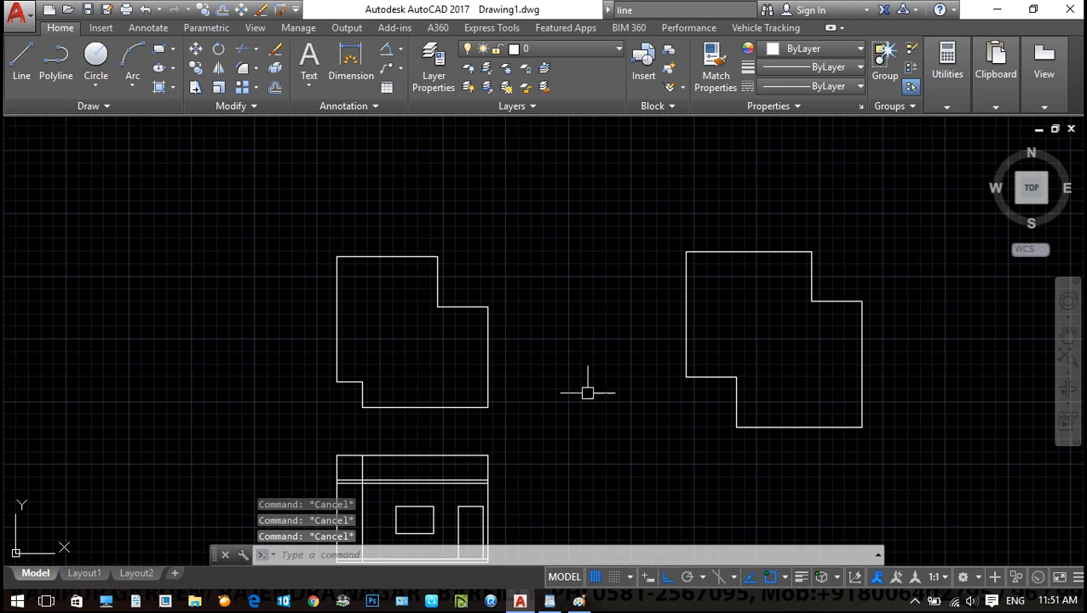
pyautogui.write('li')
pyautogui.press('Return')
pyautogui.click(528, 158)
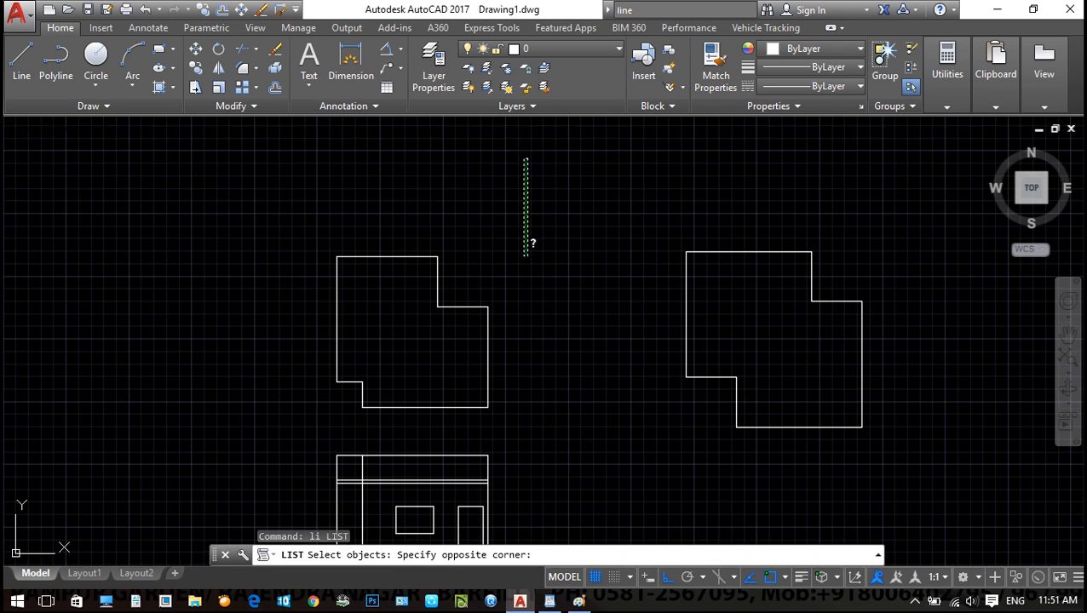
pyautogui.click(252, 422)
pyautogui.press('Return')
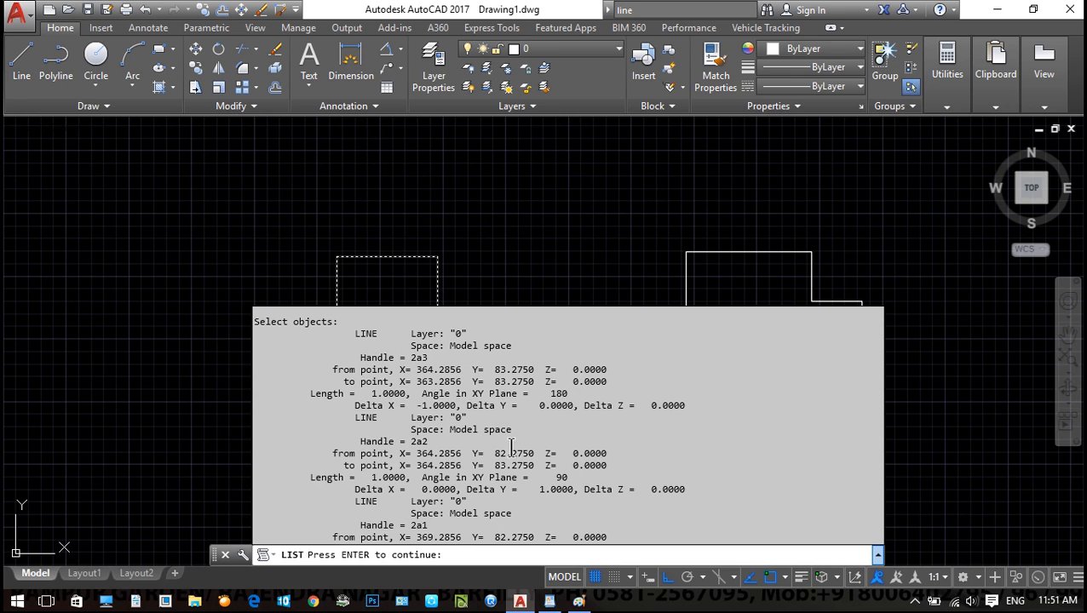
pyautogui.press('Escape')
pyautogui.press('Escape')
pyautogui.press('Escape')
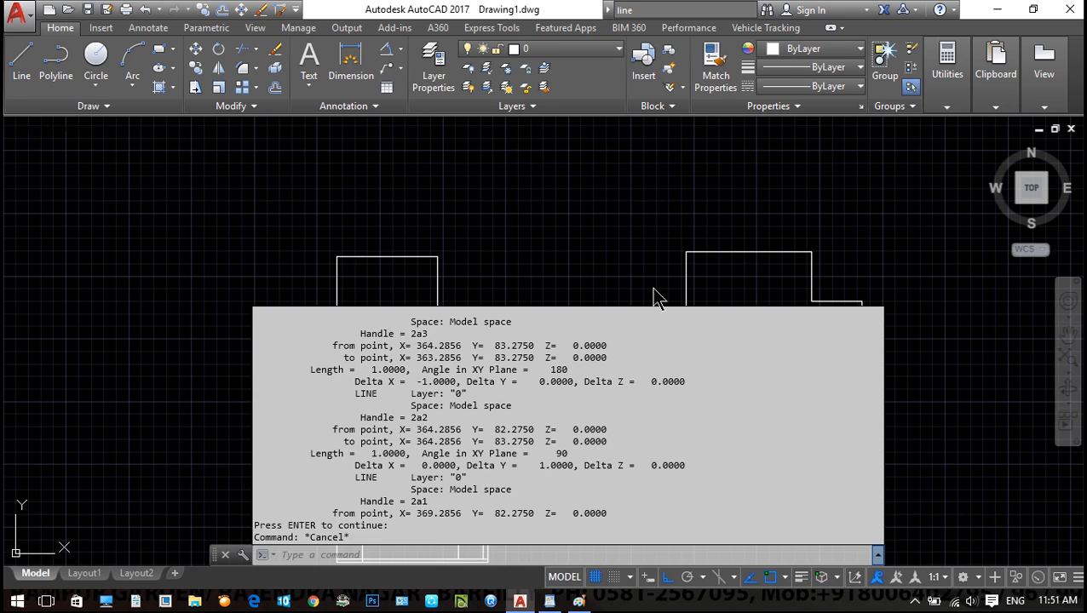
# List the properties of the closed polyline outline to read its area and perimeter
pyautogui.moveTo(797, 359); pyautogui.dragTo(664, 383, button='middle')
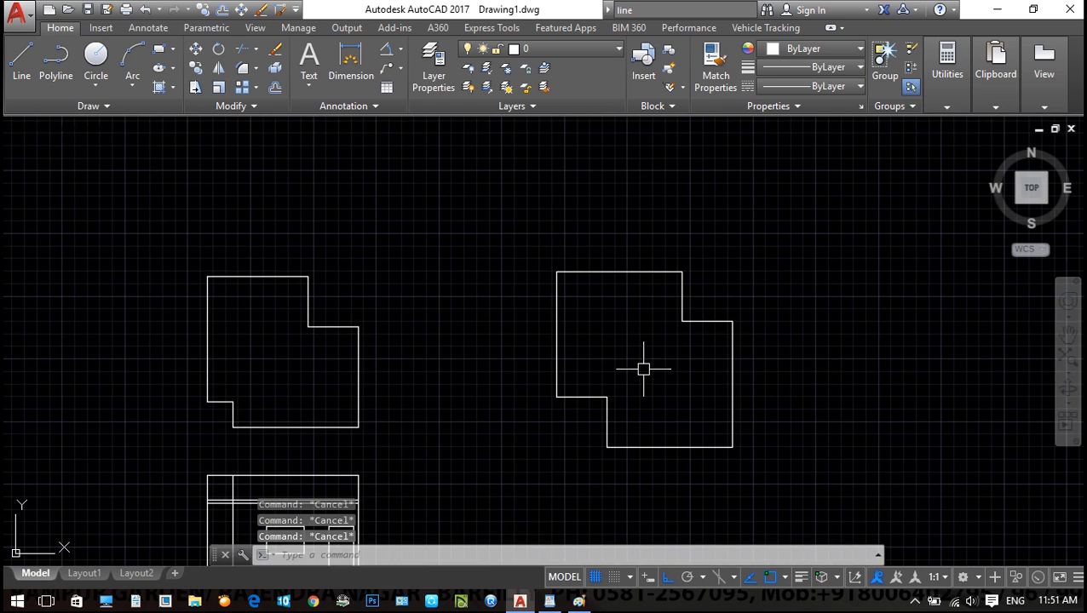
pyautogui.write('li')
pyautogui.press('Return')
pyautogui.click(623, 449)
pyautogui.press('Return')
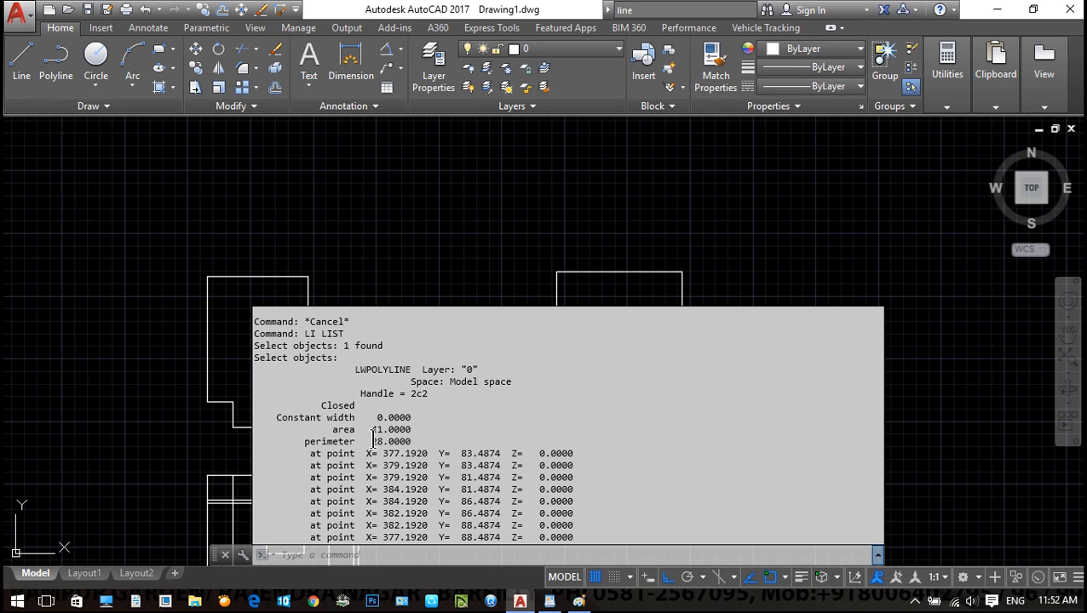
pyautogui.press('Escape')
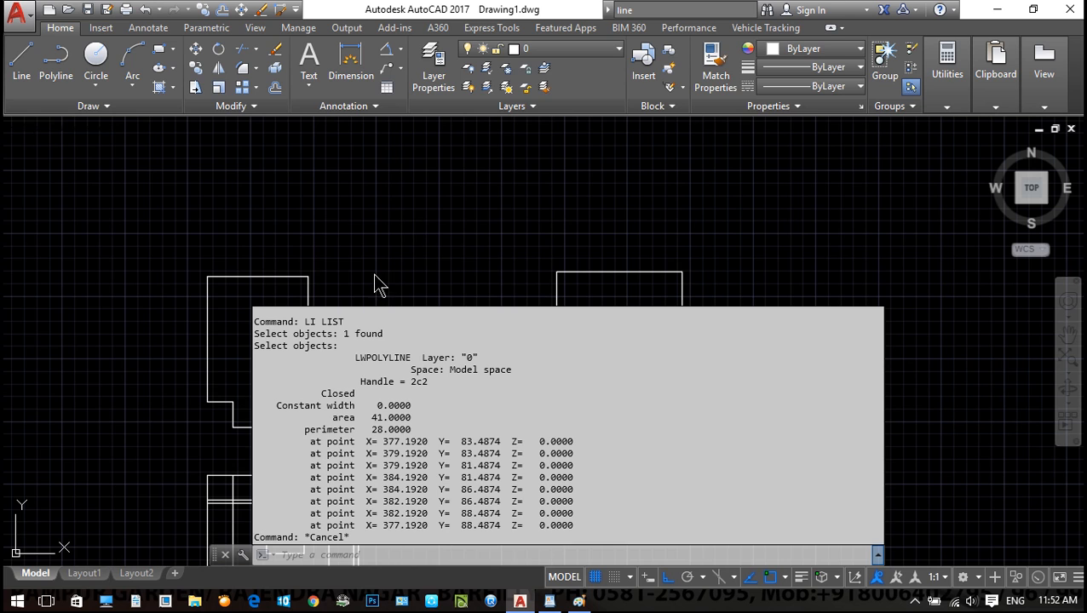
pyautogui.click(474, 271)
pyautogui.moveTo(457, 284); pyautogui.dragTo(354, 276, button='middle')
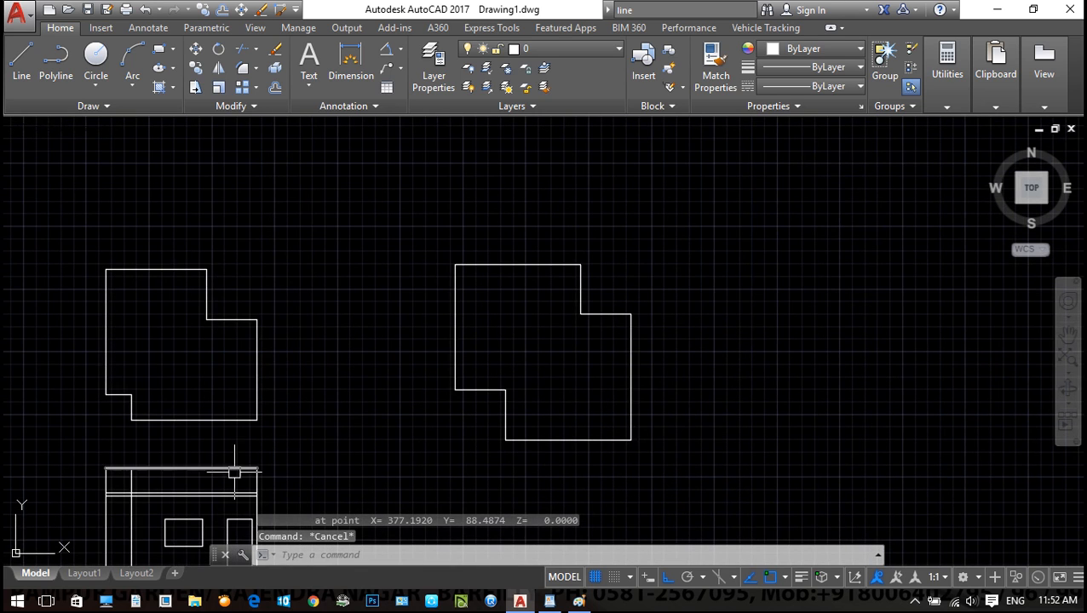
pyautogui.moveTo(252, 462); pyautogui.dragTo(333, 448, button='middle')
pyautogui.press('Escape')
pyautogui.moveTo(656, 439); pyautogui.dragTo(536, 434, button='middle')
pyautogui.scroll(2, 536, 434)
pyautogui.moveTo(430, 398); pyautogui.dragTo(385, 435, button='middle')
pyautogui.scroll(-3, 384, 434)
pyautogui.moveTo(528, 381)
pyautogui.mouseDown(button='middle')
pyautogui.moveTo(585, 338)
pyautogui.moveTo(512, 347)
pyautogui.mouseUp(button='middle')
pyautogui.moveTo(420, 325); pyautogui.dragTo(572, 344, button='middle')
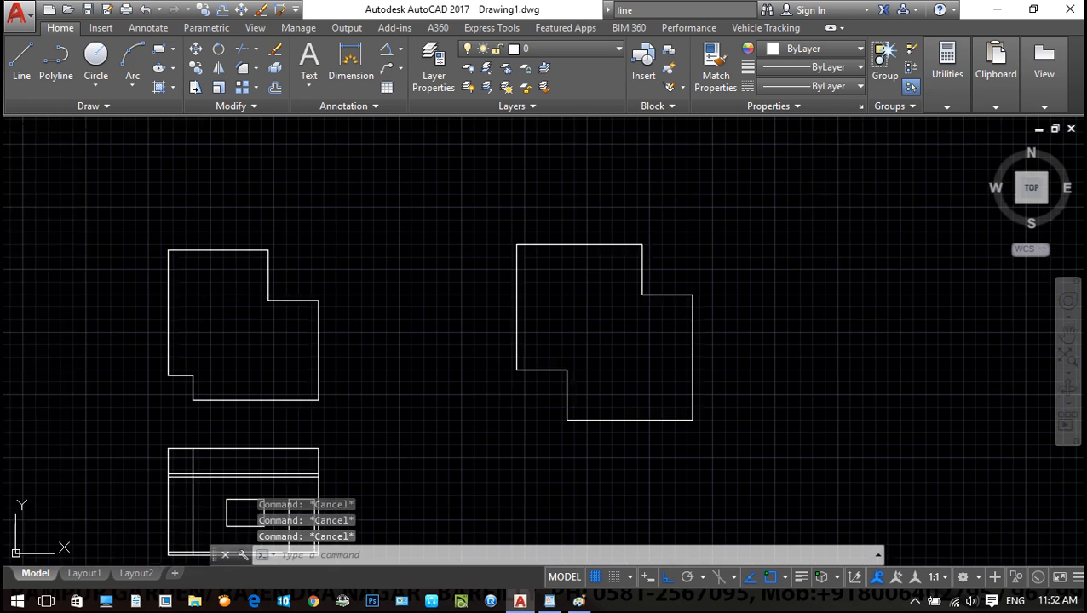
pyautogui.moveTo(339, 407); pyautogui.dragTo(375, 395, button='middle')
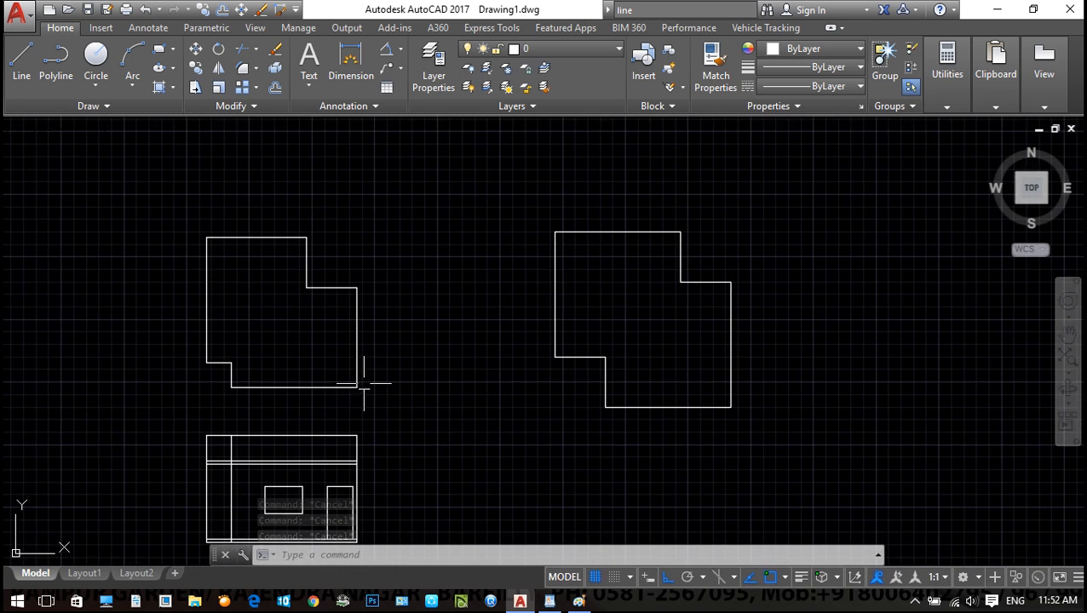
pyautogui.moveTo(494, 438); pyautogui.dragTo(387, 403, button='middle')
pyautogui.press('Escape')
pyautogui.press('Escape')
pyautogui.scroll(2, 497, 373)
pyautogui.moveTo(496, 373); pyautogui.dragTo(287, 441, button='middle')
pyautogui.press('Escape')
pyautogui.scroll(-2, 341, 421)
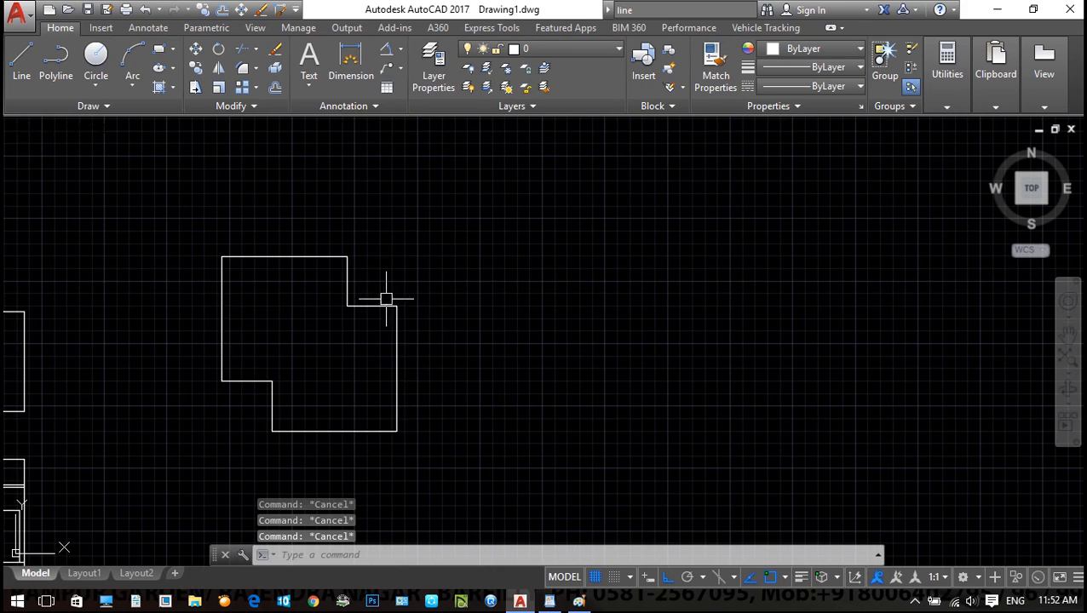
pyautogui.moveTo(395, 313); pyautogui.dragTo(386, 336, button='middle')
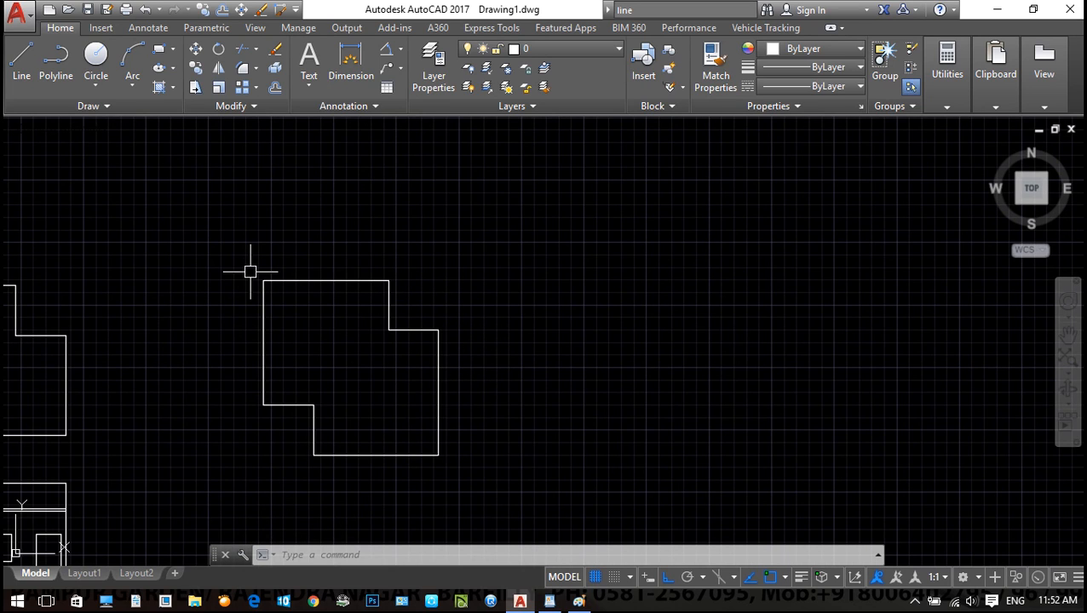
pyautogui.moveTo(305, 314); pyautogui.dragTo(333, 271, button='middle')
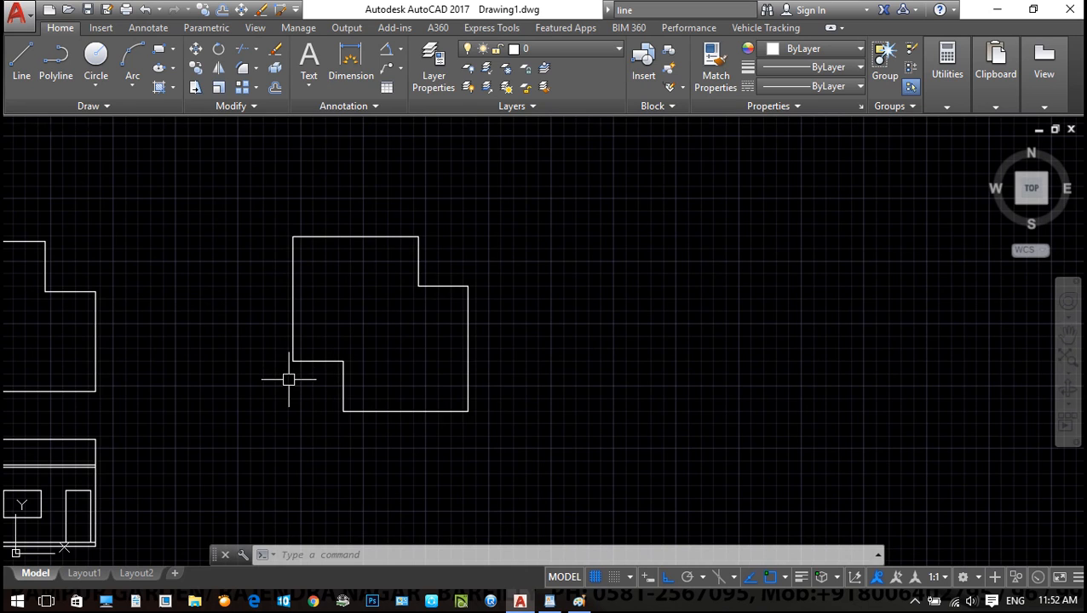
pyautogui.moveTo(315, 381); pyautogui.dragTo(289, 286, button='middle')
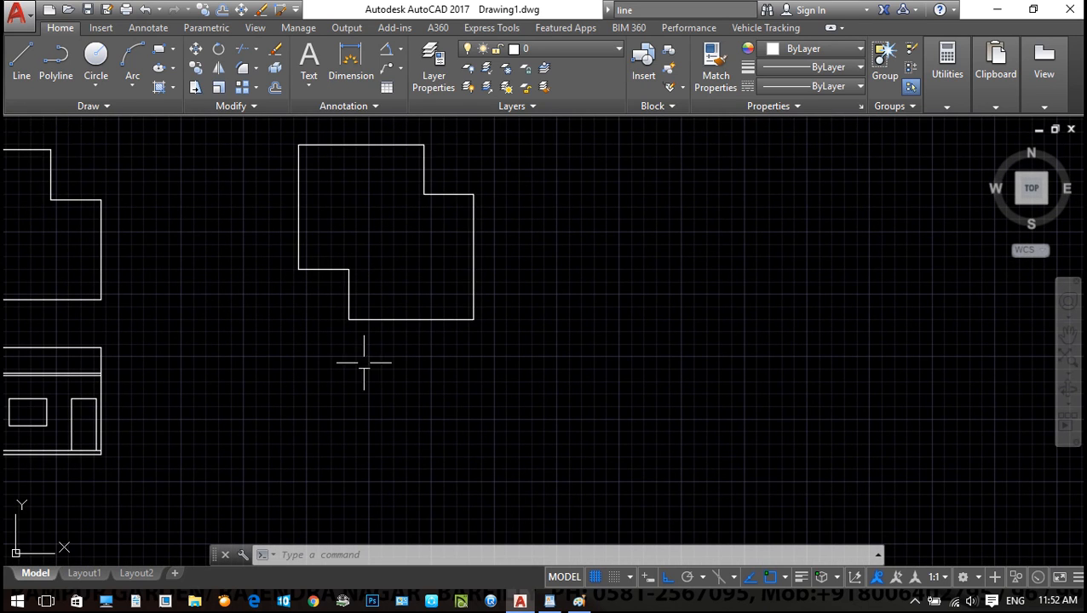
pyautogui.moveTo(440, 385); pyautogui.dragTo(446, 417, button='middle')
pyautogui.press('Escape')
pyautogui.press('Escape')
pyautogui.press('Escape')
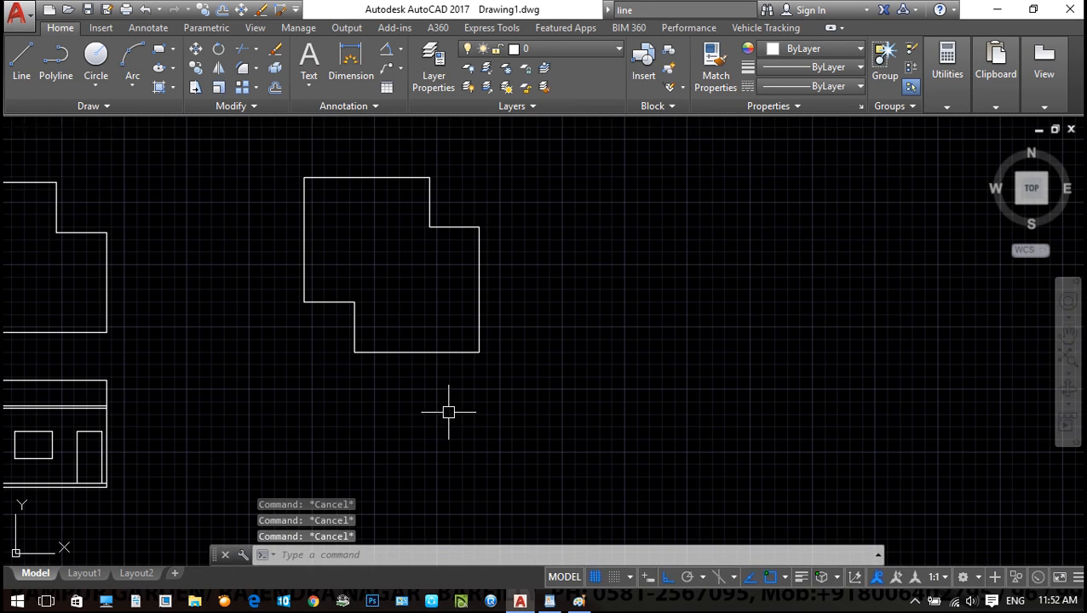
# List the closed polyline's properties again and highlight the perimeter value in the listing
pyautogui.write('li')
pyautogui.press('Return')
pyautogui.click(429, 351)
pyautogui.press('Return')
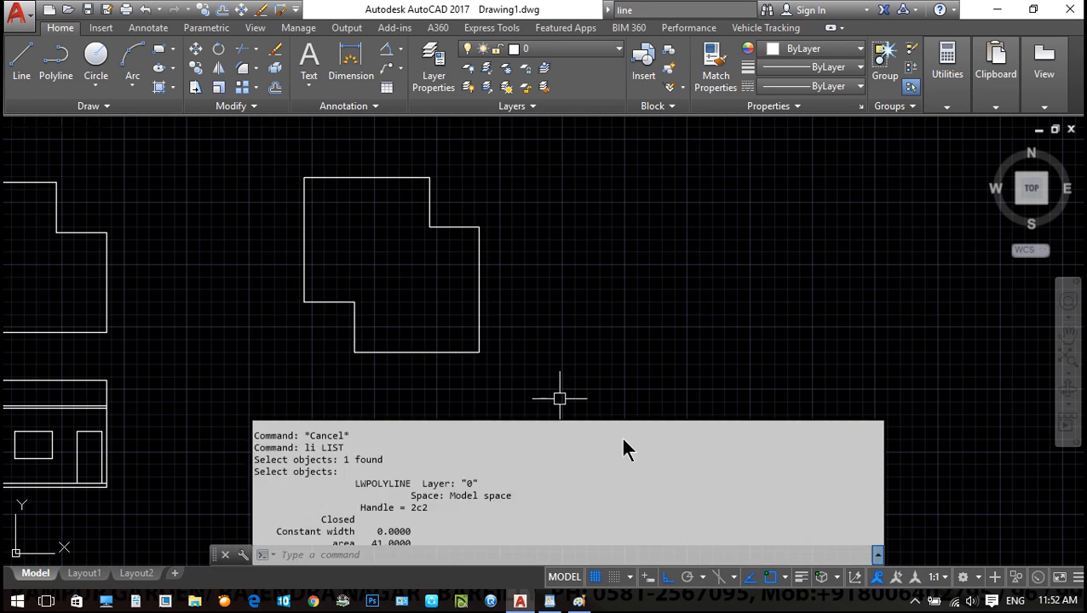
pyautogui.moveTo(426, 449); pyautogui.dragTo(400, 444)
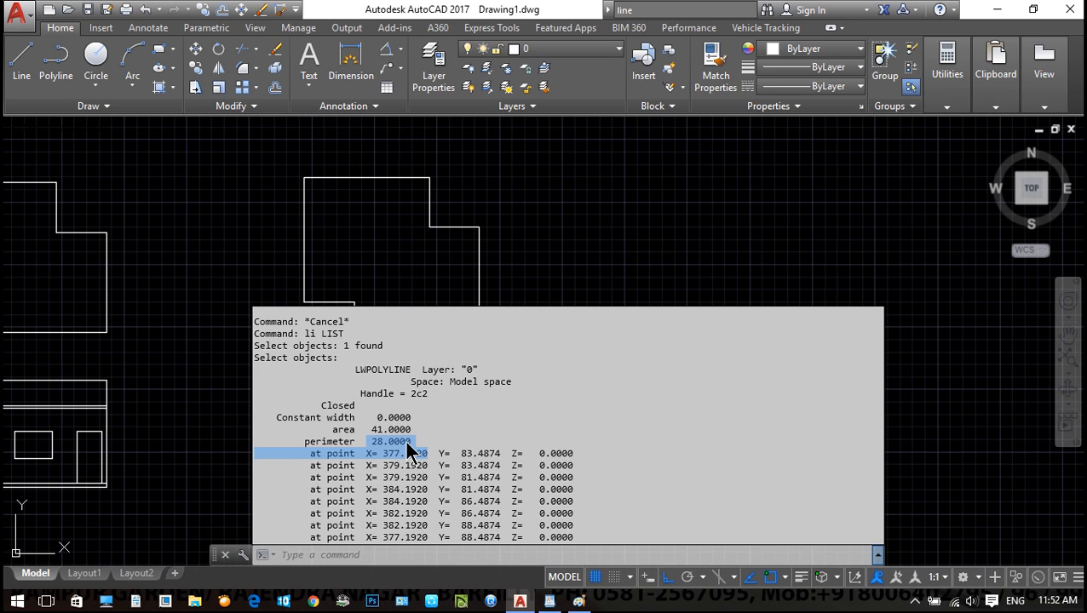
pyautogui.press('Escape')
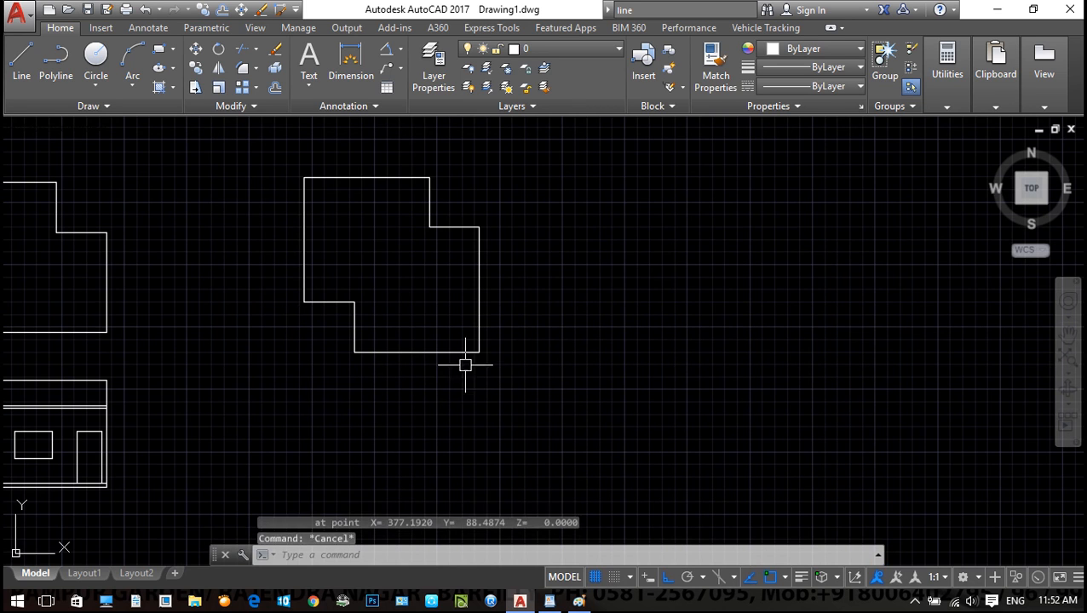
pyautogui.moveTo(280, 315); pyautogui.dragTo(342, 330, button='middle')
pyautogui.scroll(-2, 342, 330)
pyautogui.press('Escape')
pyautogui.moveTo(487, 364); pyautogui.dragTo(439, 378, button='middle')
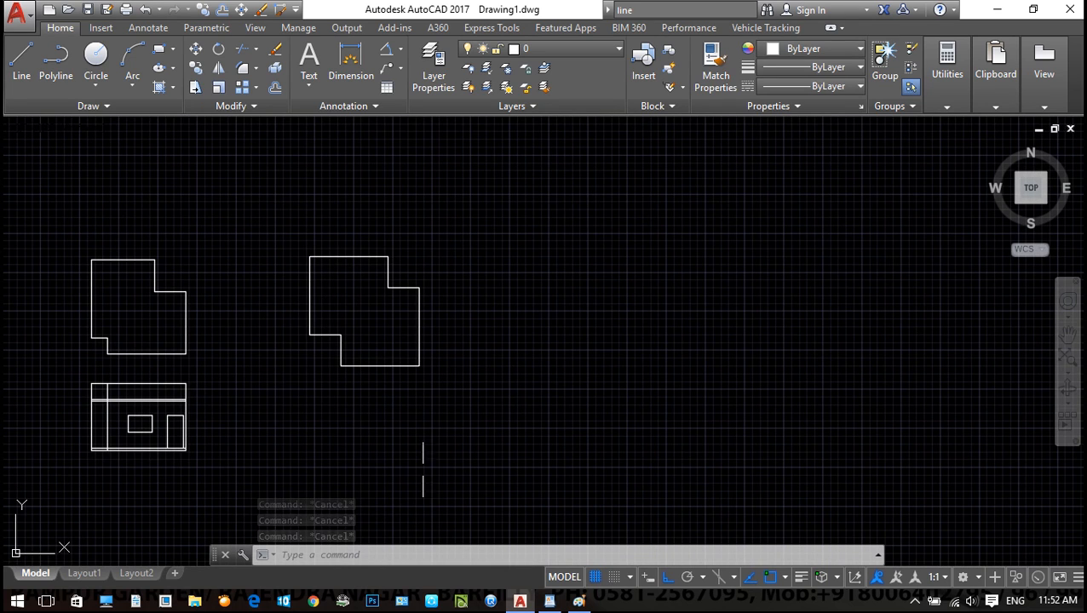
pyautogui.moveTo(199, 333); pyautogui.dragTo(327, 331, button='middle')
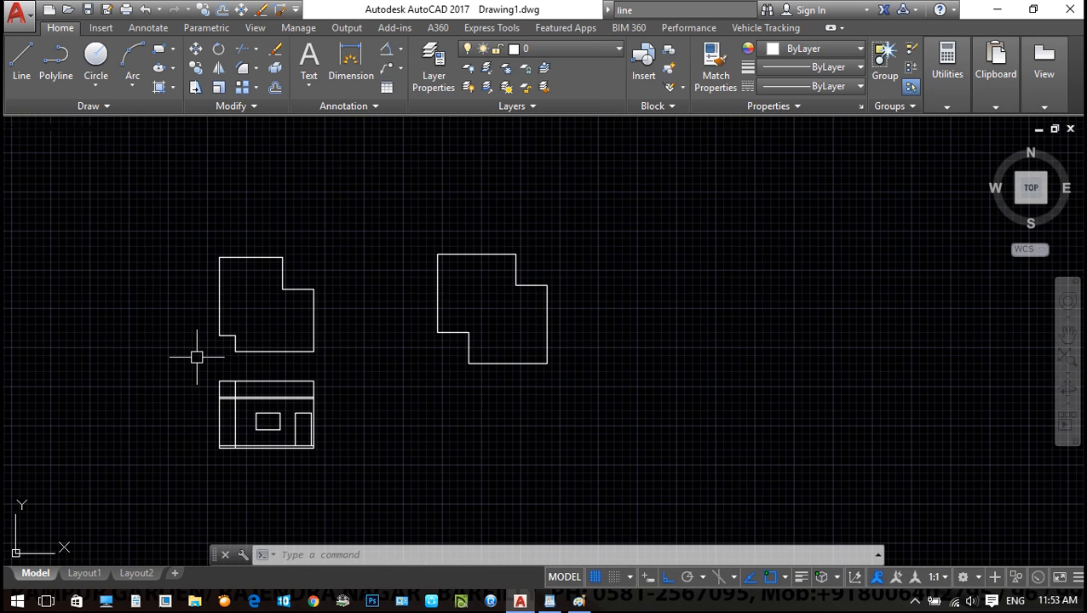
pyautogui.moveTo(214, 352)
pyautogui.mouseDown(button='middle')
pyautogui.moveTo(249, 378)
pyautogui.moveTo(311, 388)
pyautogui.moveTo(369, 347)
pyautogui.mouseUp(button='middle')
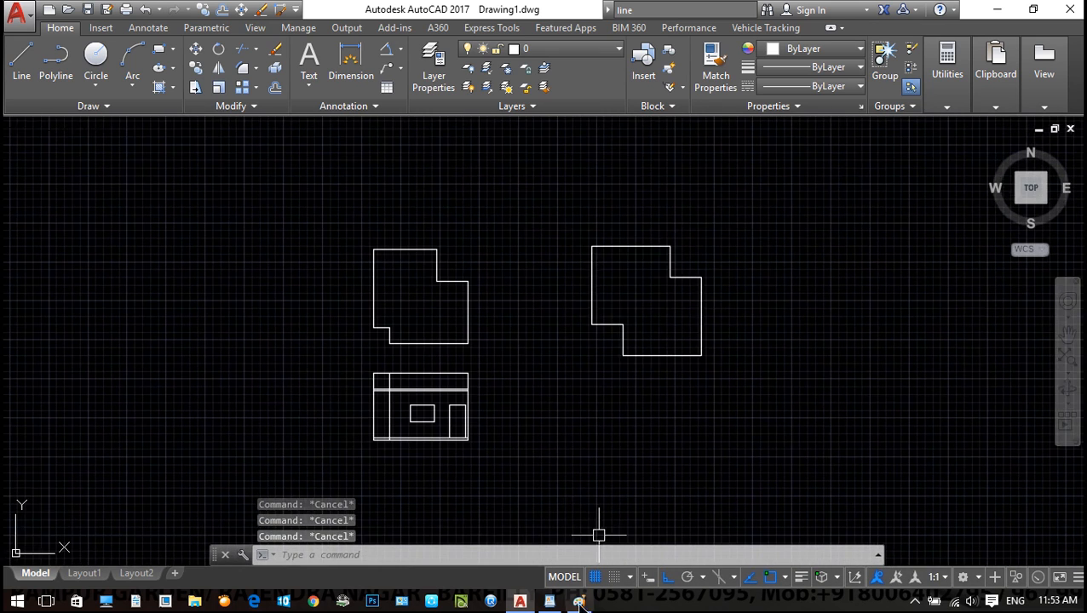
# Switch to the WordPad notes and add the heading "MultiLine : ML enter" below the polyline notes, after a blank line
pyautogui.click(550, 601)
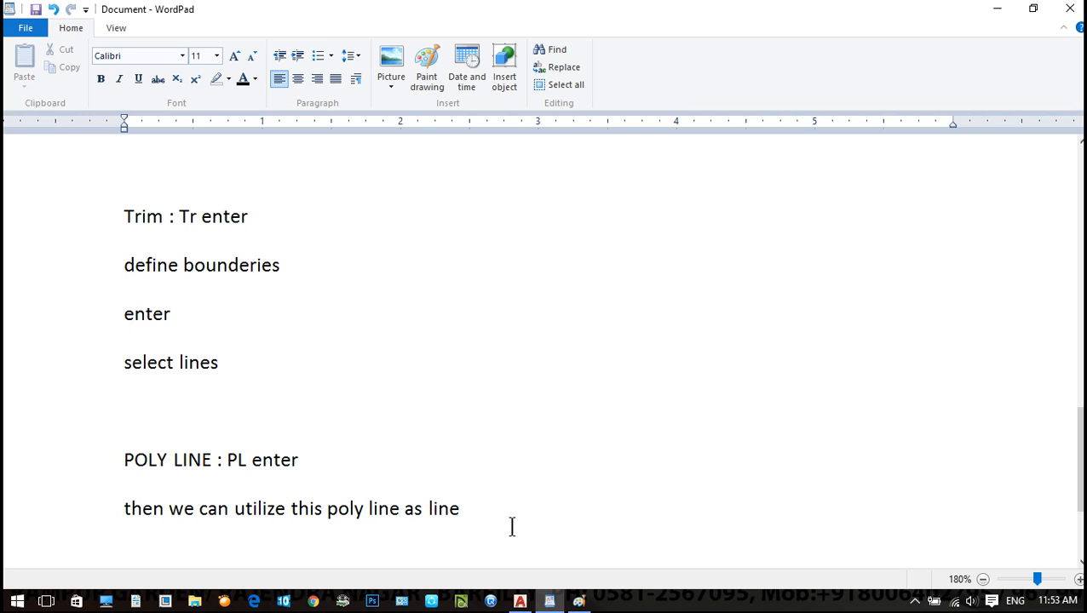
pyautogui.press('Return')
pyautogui.press('Return')
pyautogui.write('M')
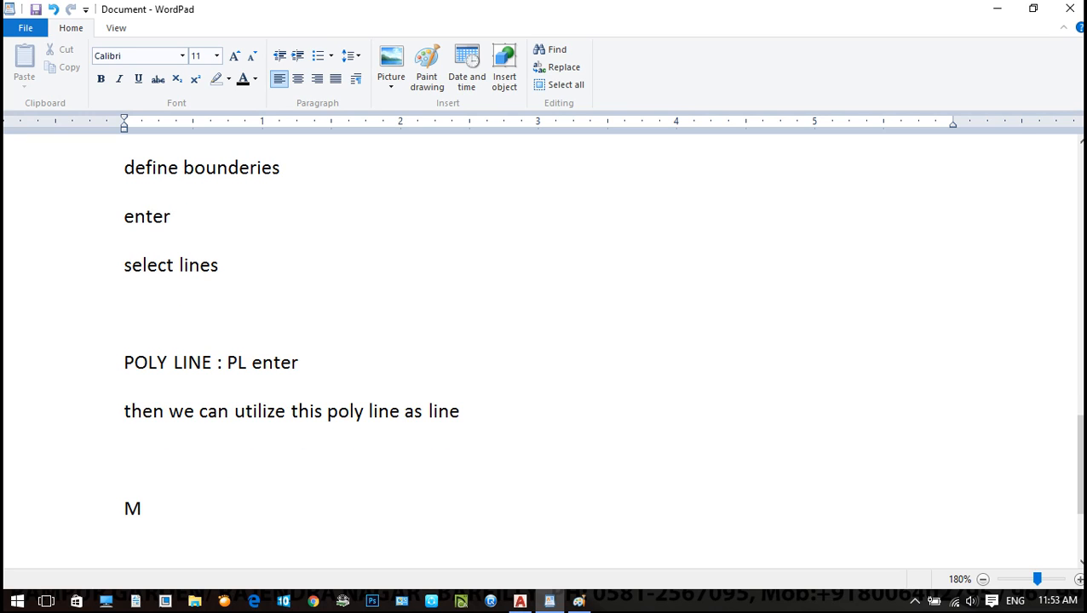
pyautogui.write('ultiLine :')
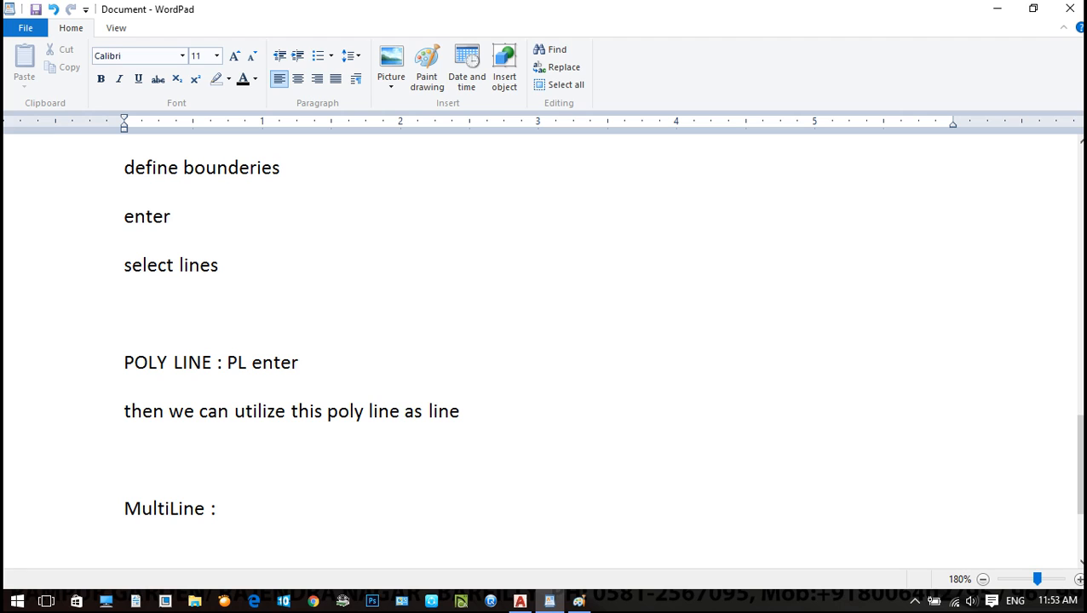
pyautogui.write('ML enter')
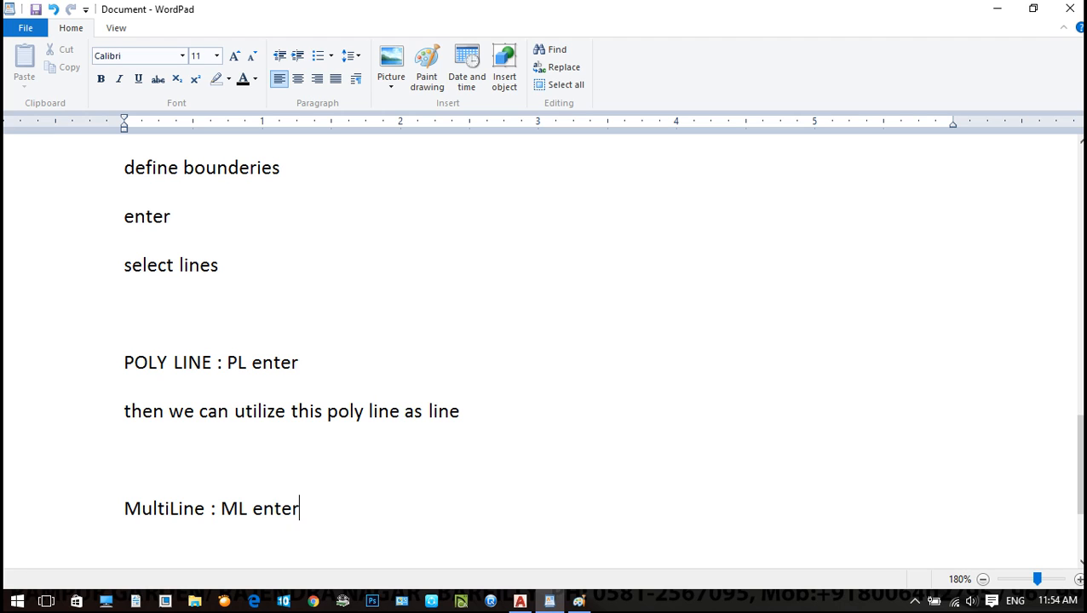
# Add a line under the MultiLine heading listing its options as "(Scale / Justification / Style )"
pyautogui.press('Return')
pyautogui.write('()')
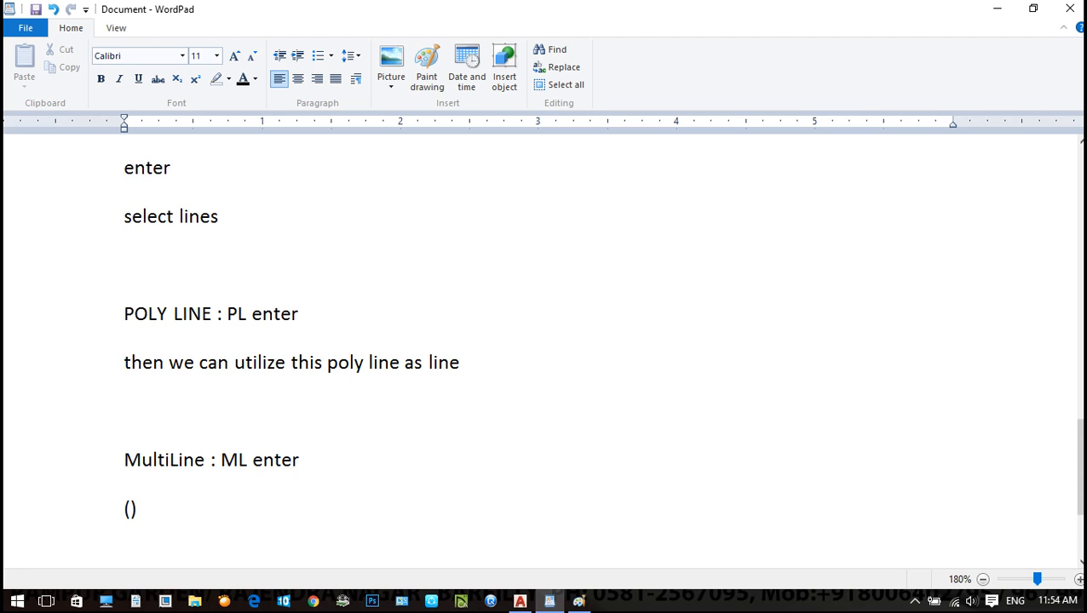
pyautogui.press('Left')
pyautogui.write('Scale /')
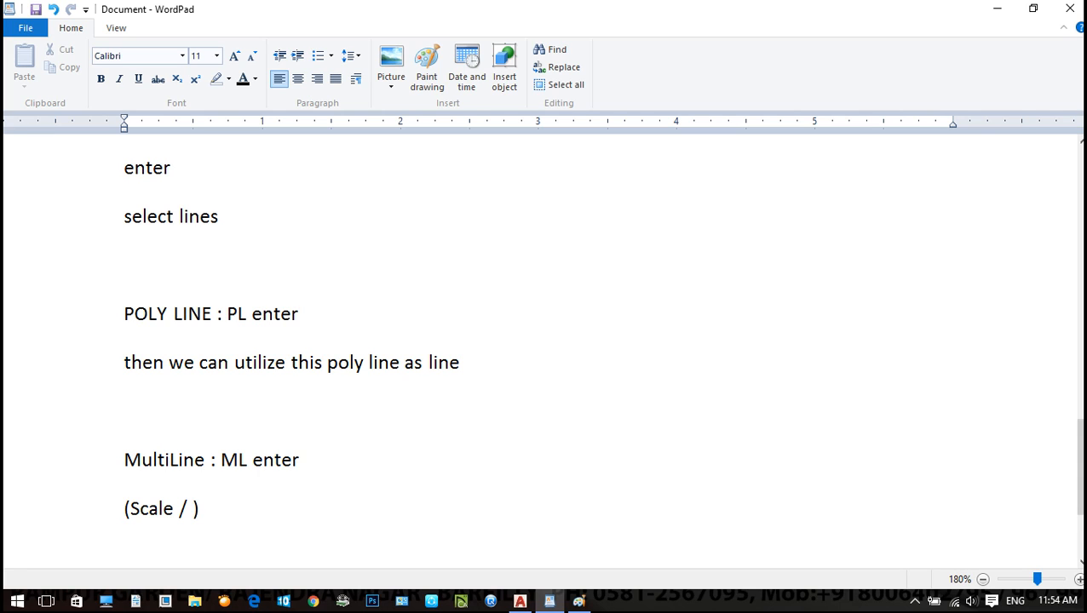
pyautogui.write('Justification ')
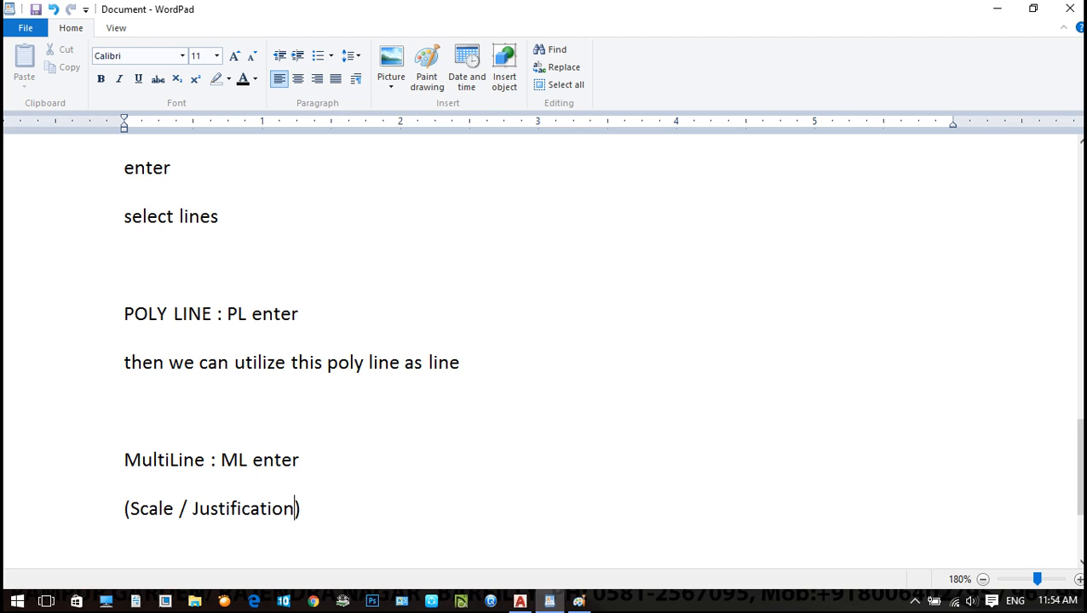
pyautogui.write('/ Style')
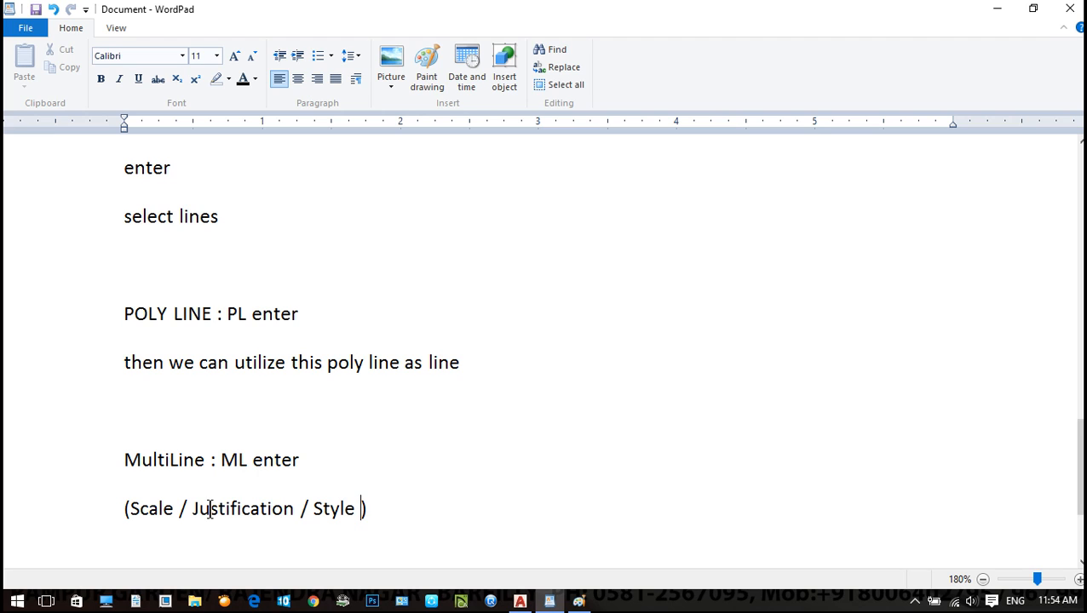
# Add the justification choices "TOP / BOTTOM / ZERO" on a new line below the multiline options
pyautogui.click(405, 521)
pyautogui.press('Return')
pyautogui.write('TOP / BOTTO')
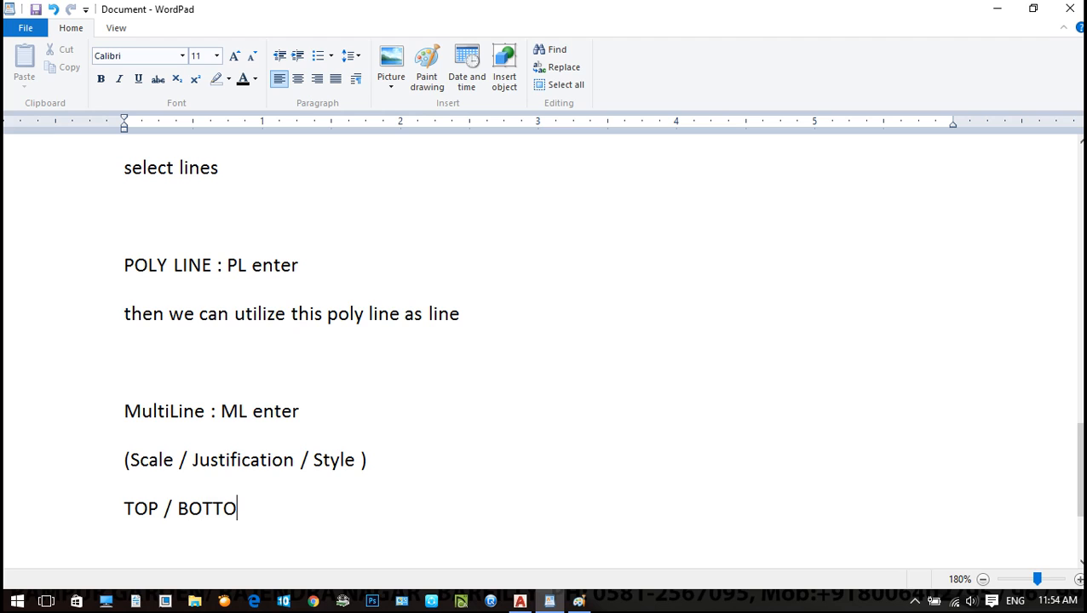
pyautogui.write('M / ZERO')
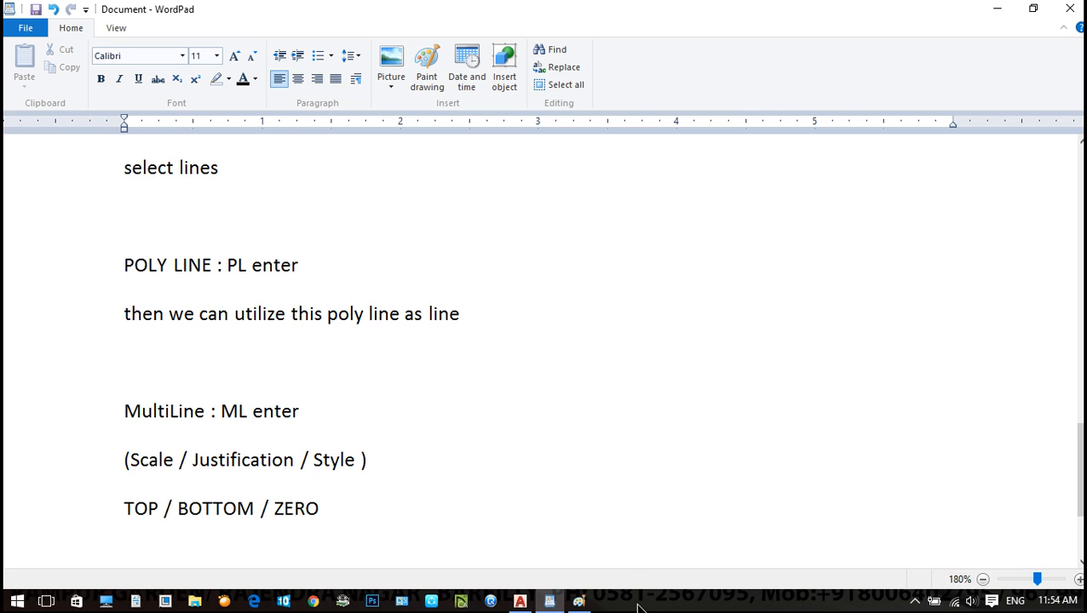
# Switch to AutoCAD and examine the closed polyline outline up close, down to its bottom edge
pyautogui.click(519, 601)
pyautogui.scroll(4, 447, 307)
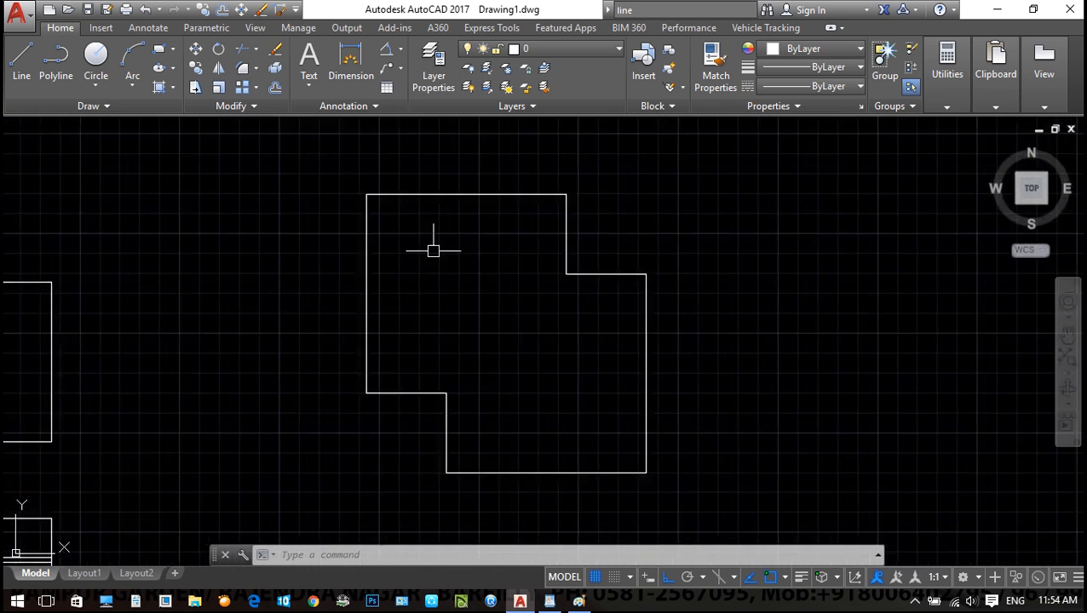
pyautogui.scroll(2, 350, 247)
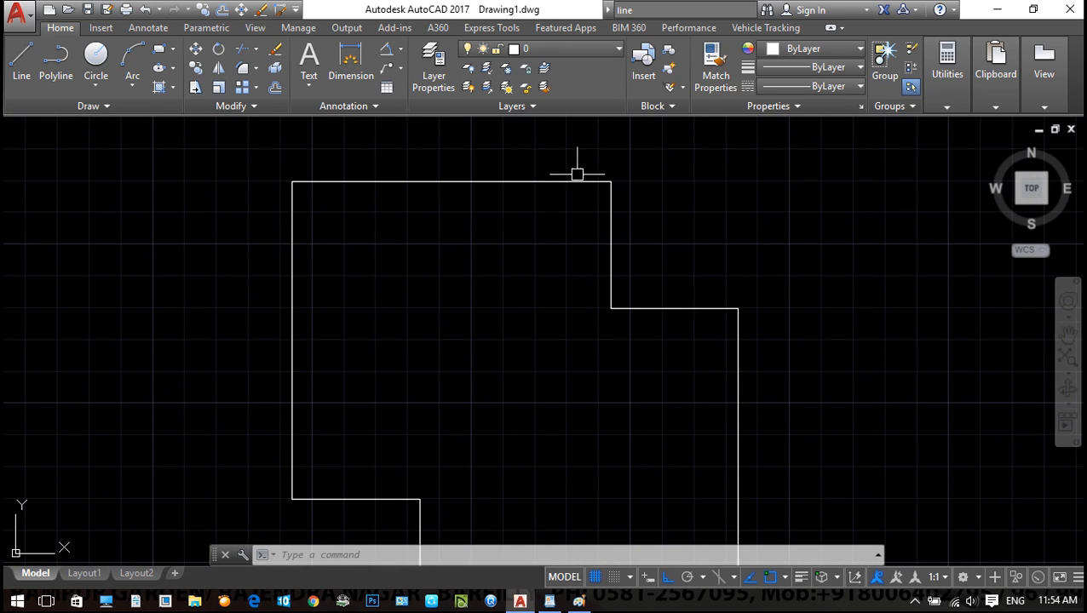
pyautogui.scroll(-2, 608, 199)
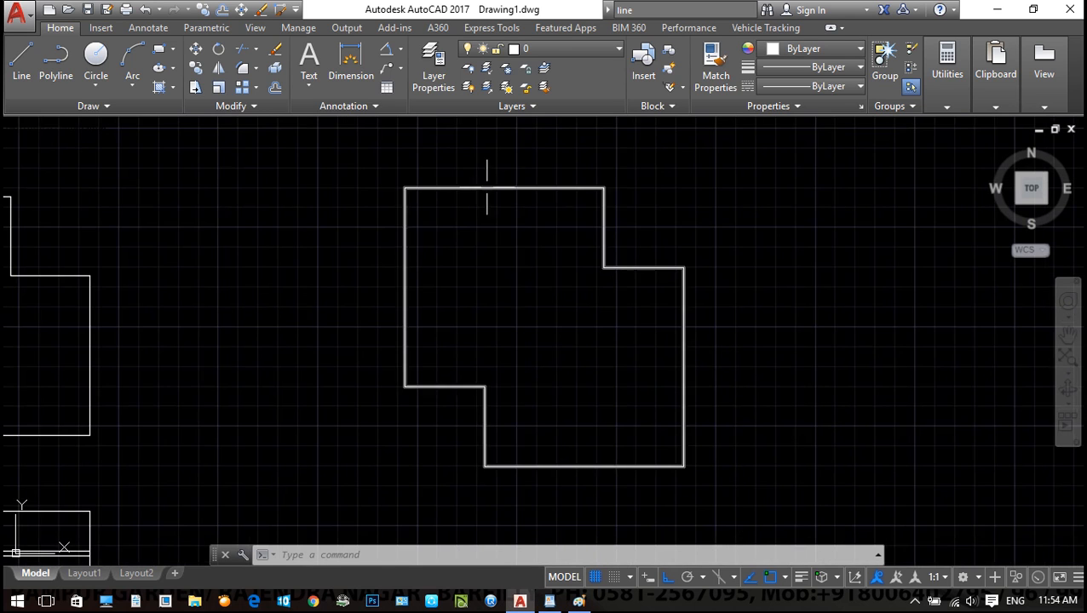
pyautogui.moveTo(434, 201); pyautogui.dragTo(422, 210, button='middle')
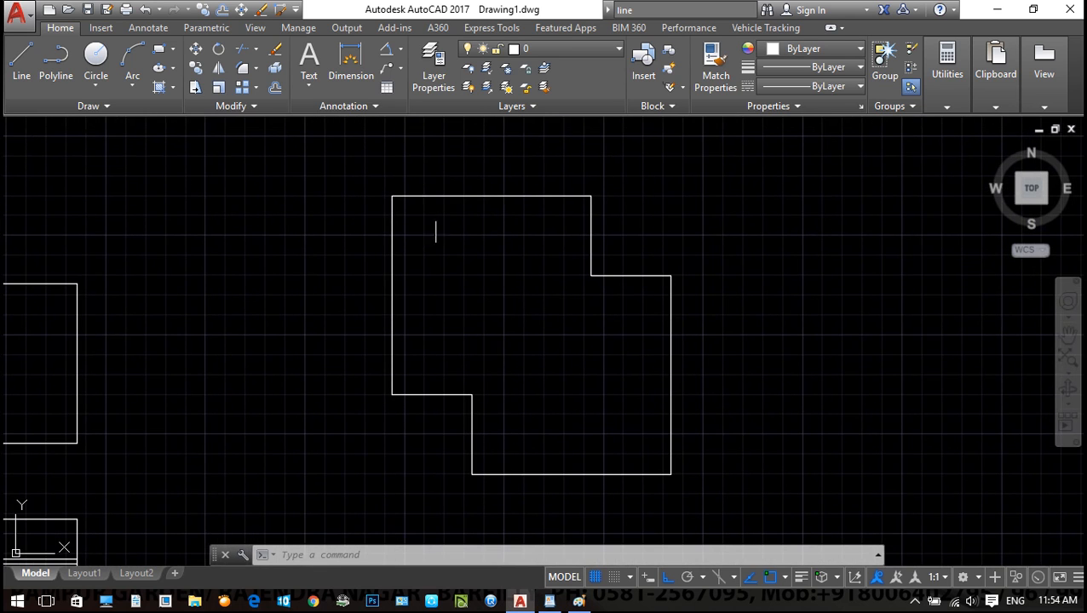
pyautogui.moveTo(626, 352); pyautogui.dragTo(522, 250, button='middle')
pyautogui.scroll(2, 444, 416)
pyautogui.moveTo(523, 373); pyautogui.dragTo(557, 417, button='middle')
pyautogui.press('Escape')
pyautogui.press('Escape')
pyautogui.press('Escape')
# Draw a Top-justified multiline from the outline's bottom-left corner along the bottom and right edges to the upper notch's inner corner
pyautogui.write('ml')
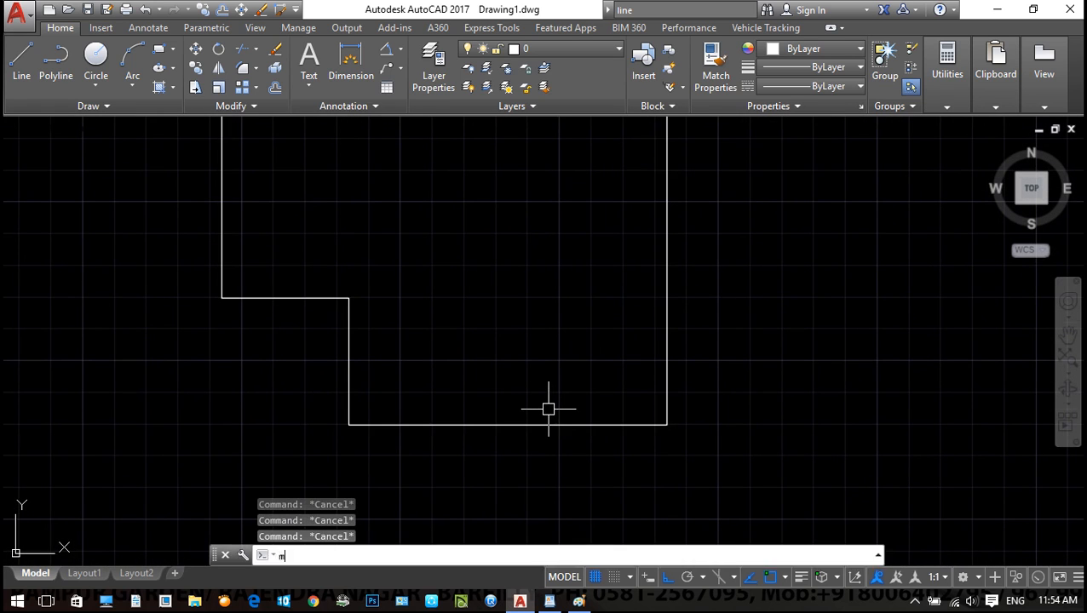
pyautogui.press('Return')
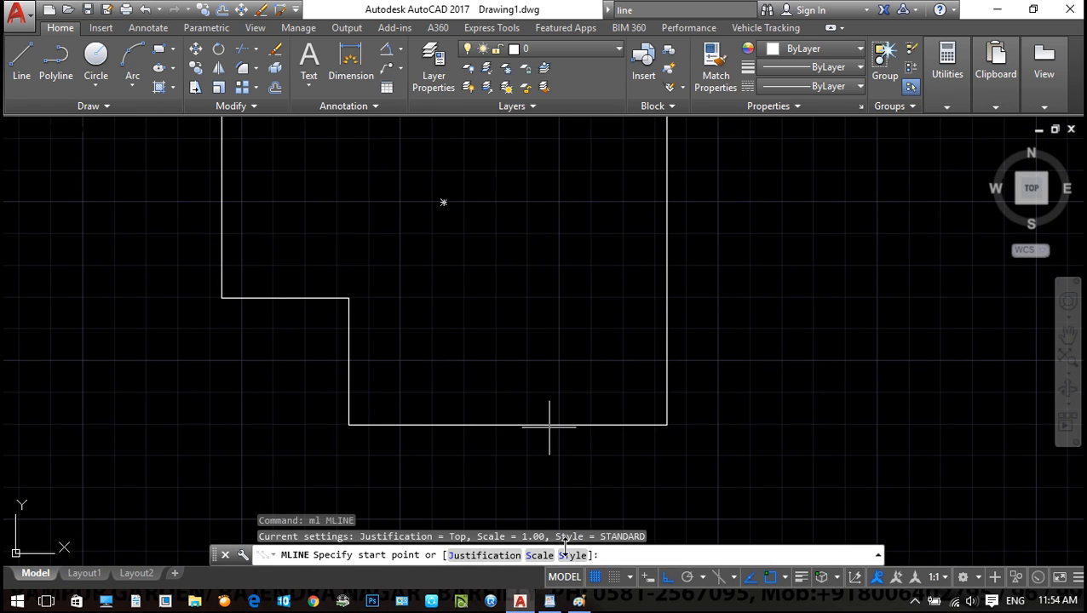
pyautogui.click(482, 555)
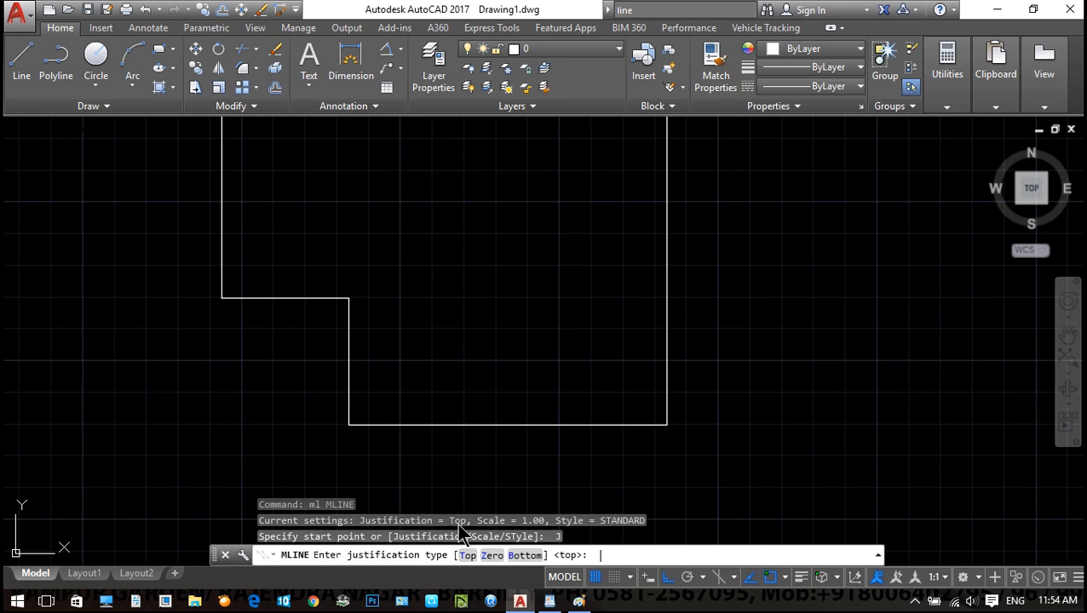
pyautogui.click(467, 555)
pyautogui.click(349, 424)
pyautogui.scroll(-2, 653, 451)
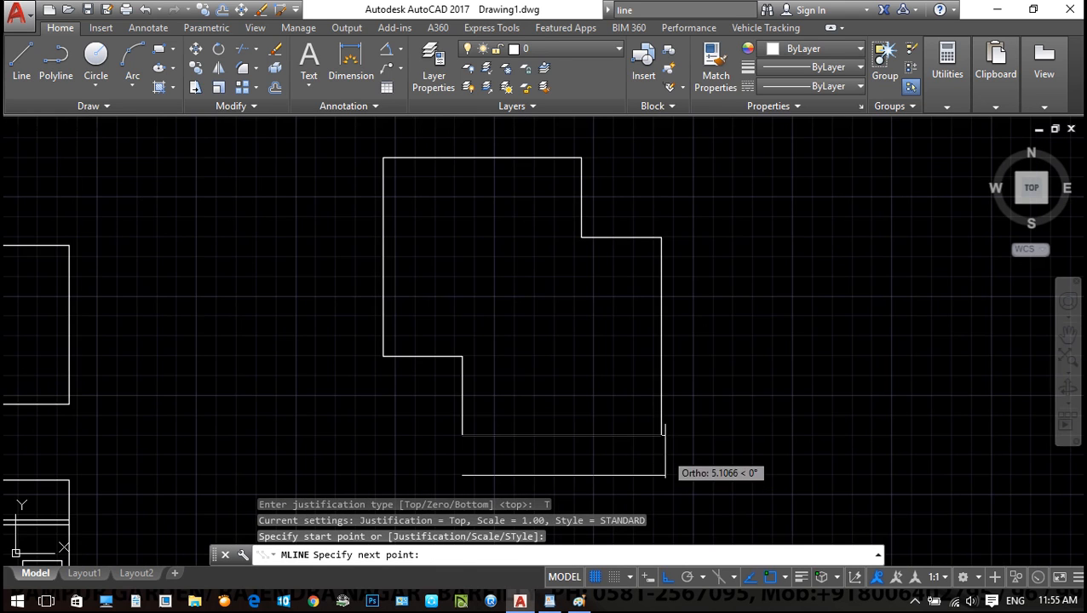
pyautogui.click(662, 434)
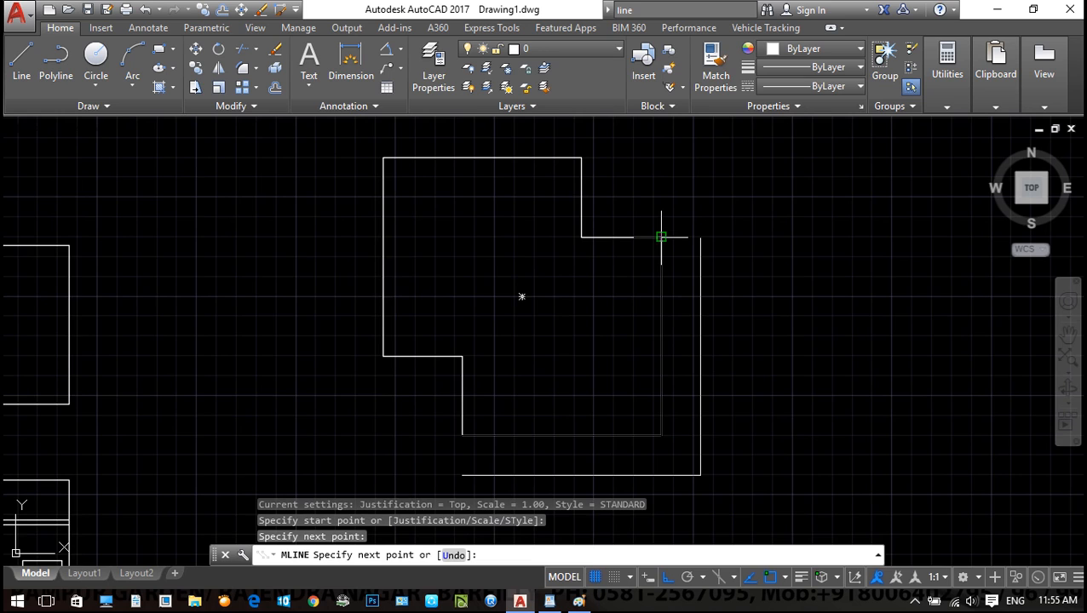
pyautogui.scroll(-2, 661, 236)
pyautogui.click(660, 236)
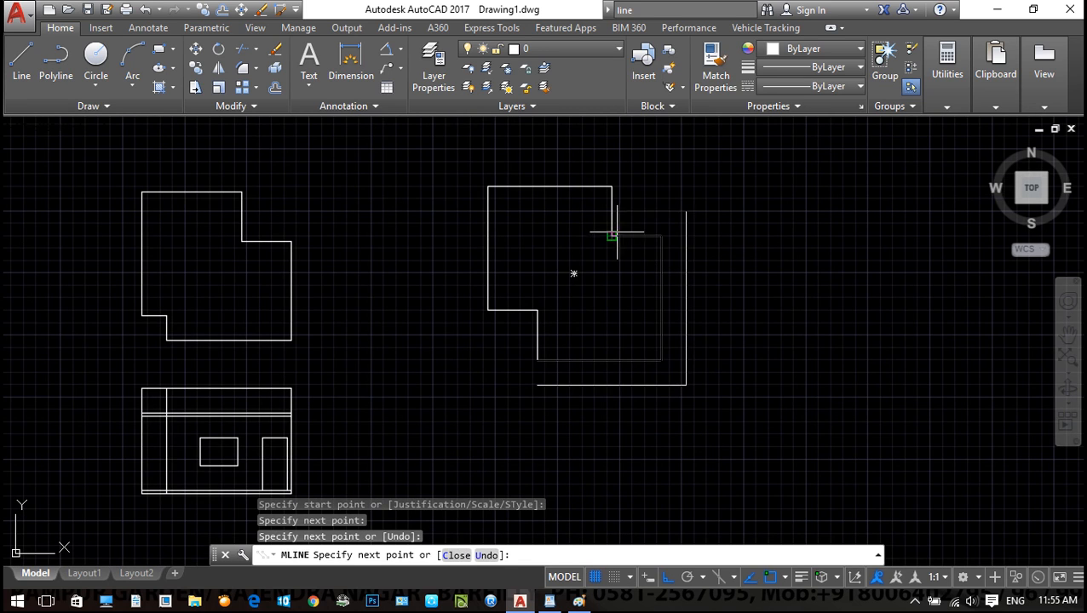
pyautogui.click(612, 235)
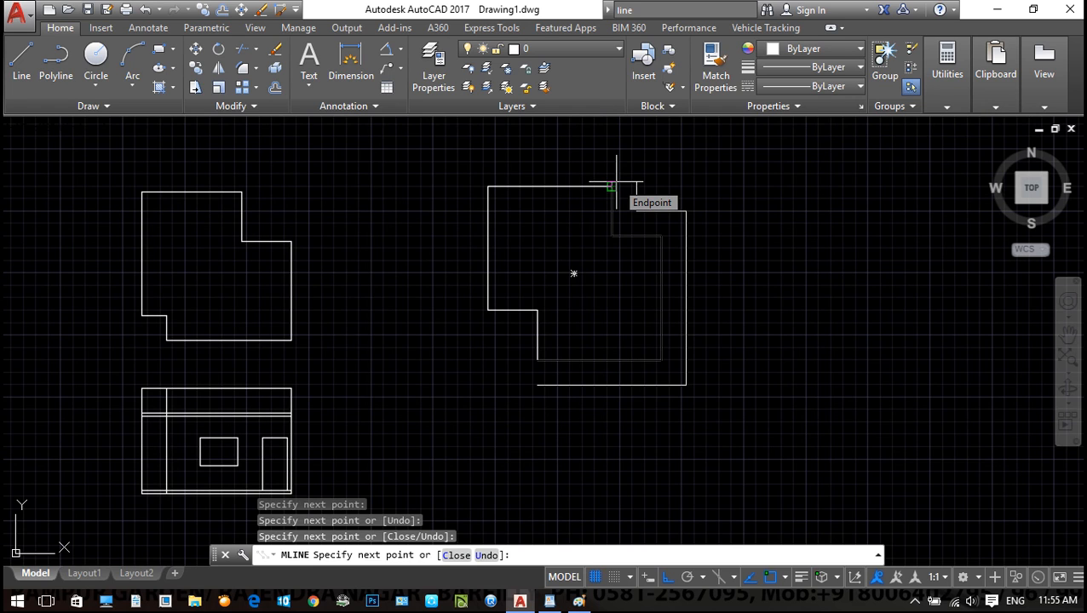
pyautogui.press('Escape')
# Erase the Top-justified multiline around the closed polyline outline
pyautogui.click(681, 217)
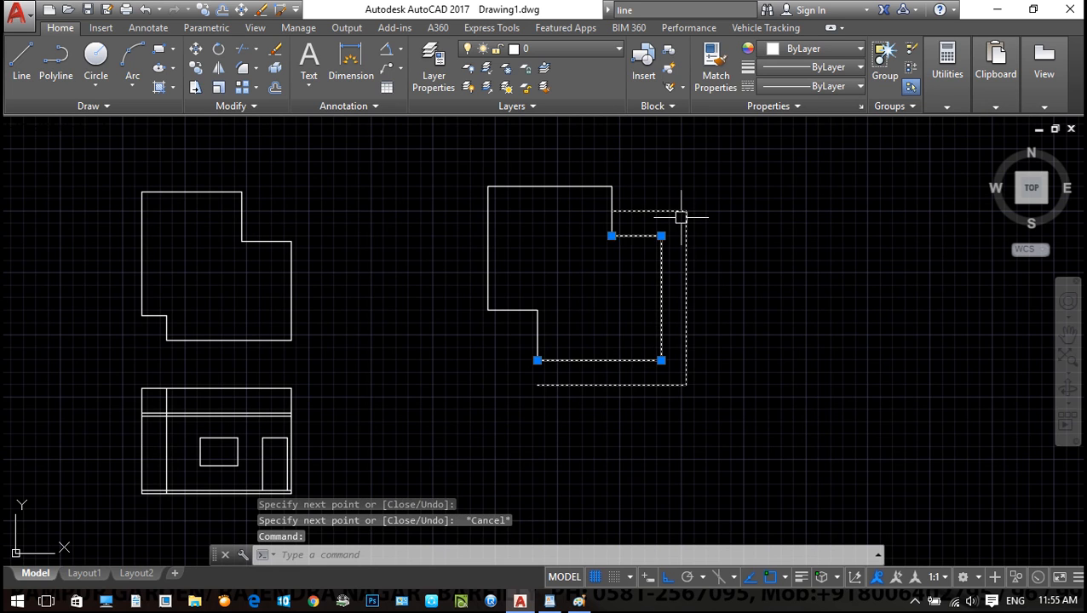
pyautogui.write('e')
pyautogui.press('Return')
pyautogui.press('Escape')
pyautogui.press('Escape')
# Try a multiline with Zero justification along the bottom edge of the closed polyline outline
pyautogui.moveTo(710, 356); pyautogui.dragTo(669, 356, button='middle')
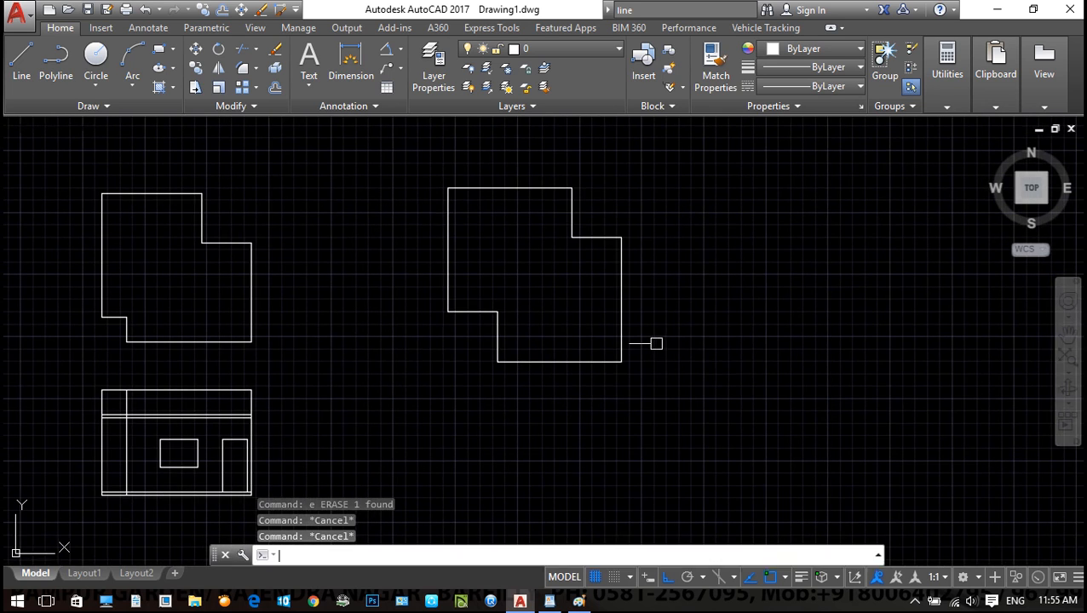
pyautogui.write('ml')
pyautogui.press('Return')
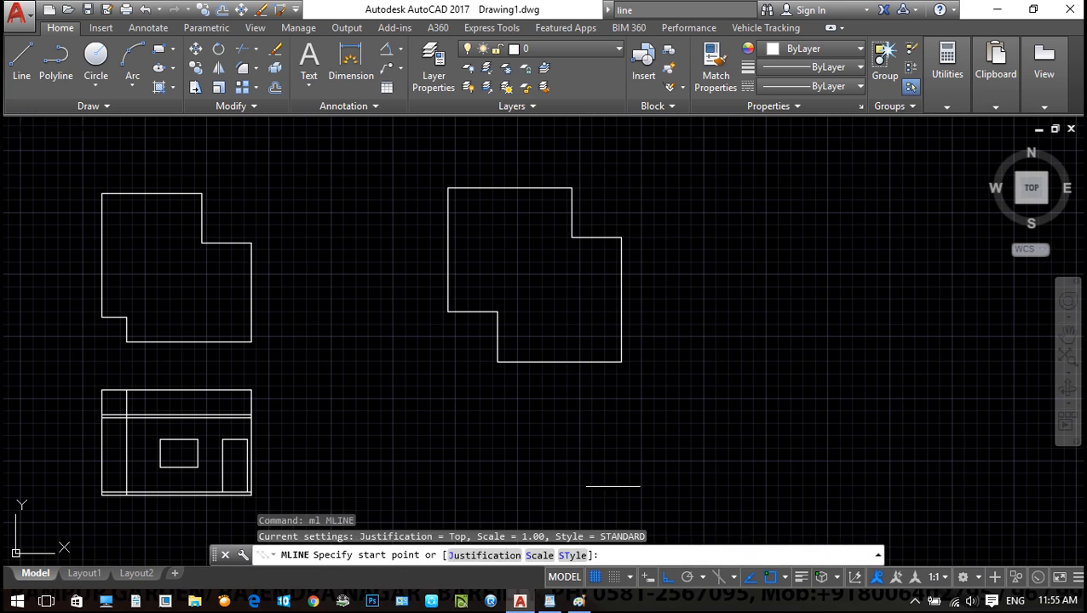
pyautogui.click(506, 561)
pyautogui.click(511, 559)
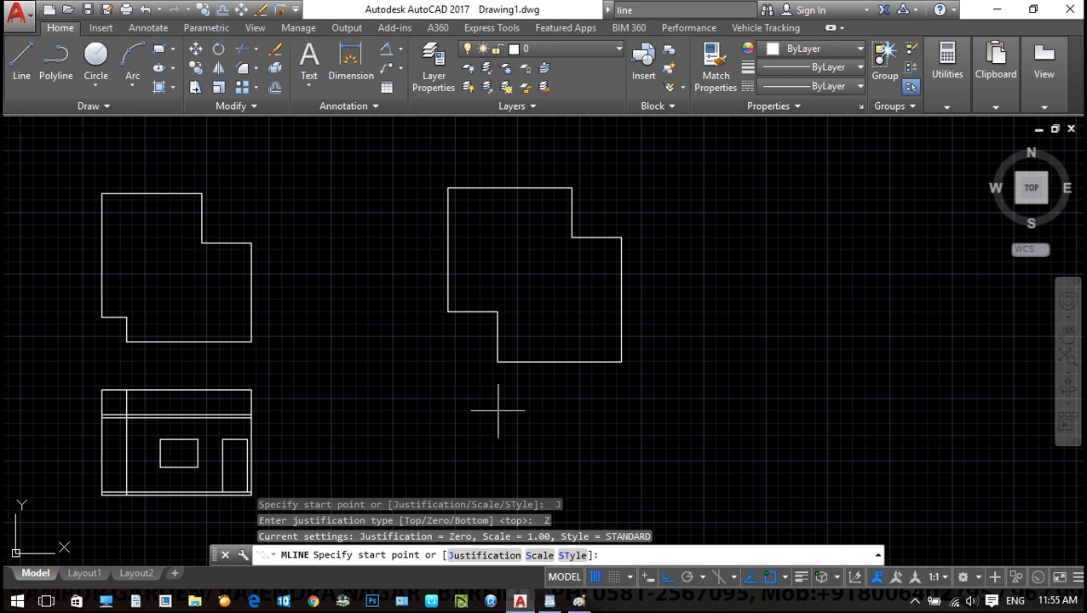
pyautogui.click(497, 361)
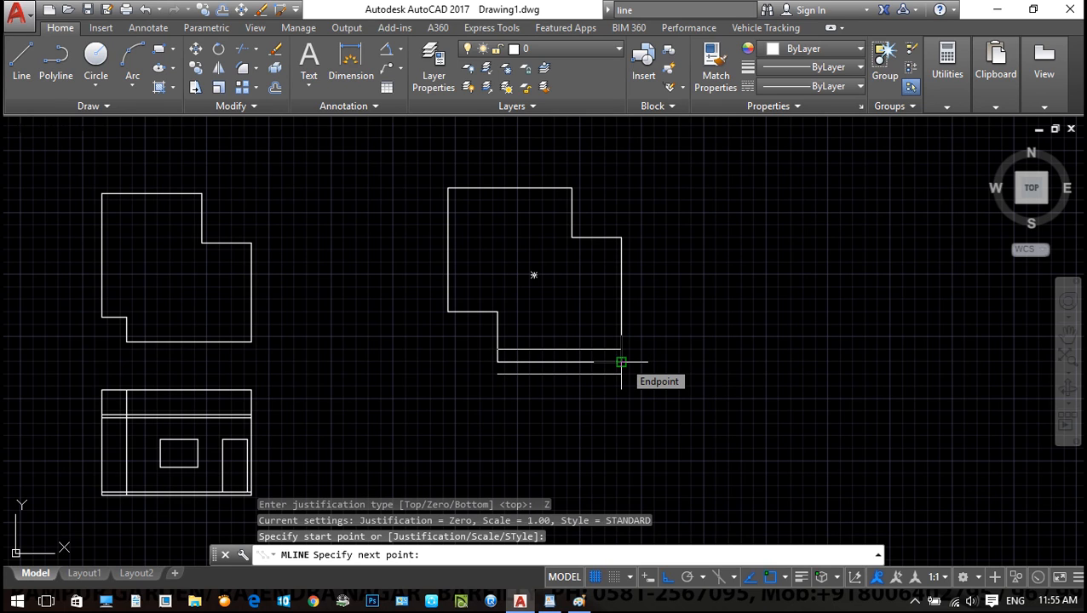
pyautogui.press('Escape')
pyautogui.write('m')
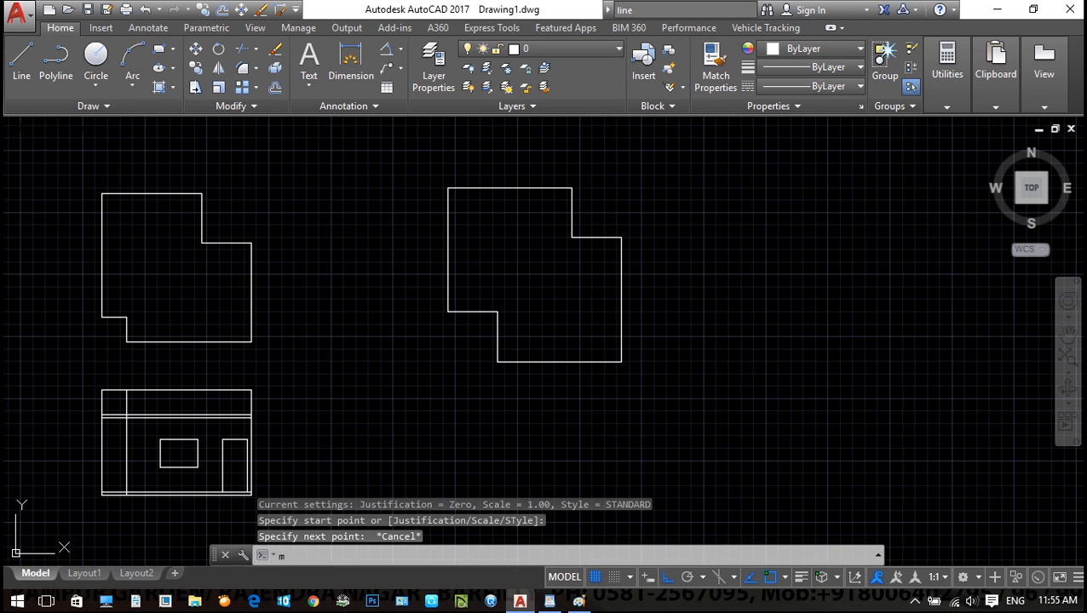
pyautogui.press('Return')
pyautogui.press('Escape')
# Set the multiline justification to Bottom and try it along the outline's bottom edge without placing a segment
pyautogui.write('ml')
pyautogui.press('Return')
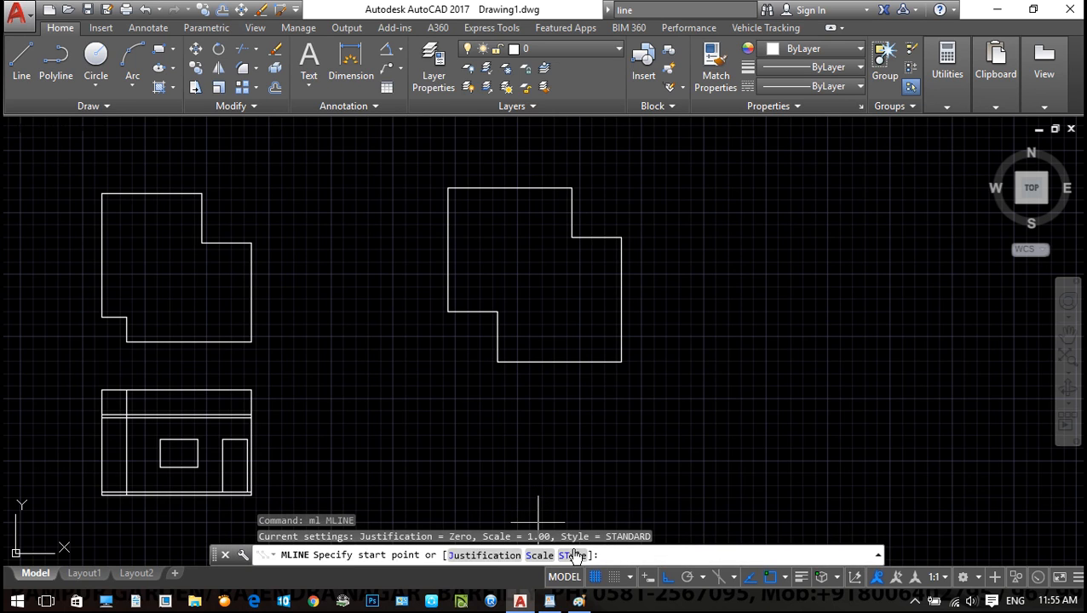
pyautogui.click(484, 555)
pyautogui.click(528, 555)
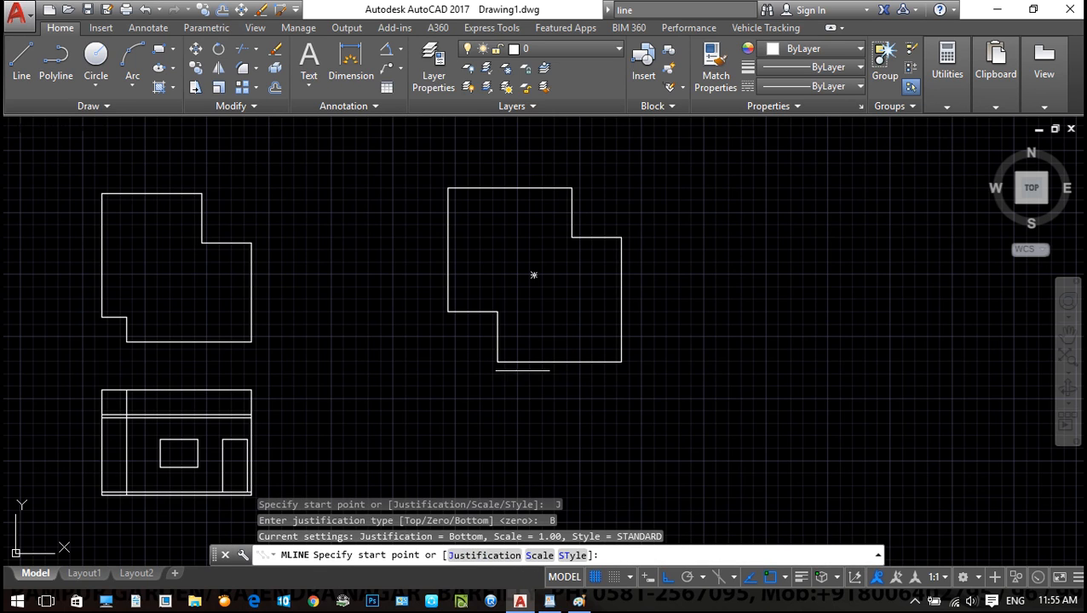
pyautogui.click(497, 362)
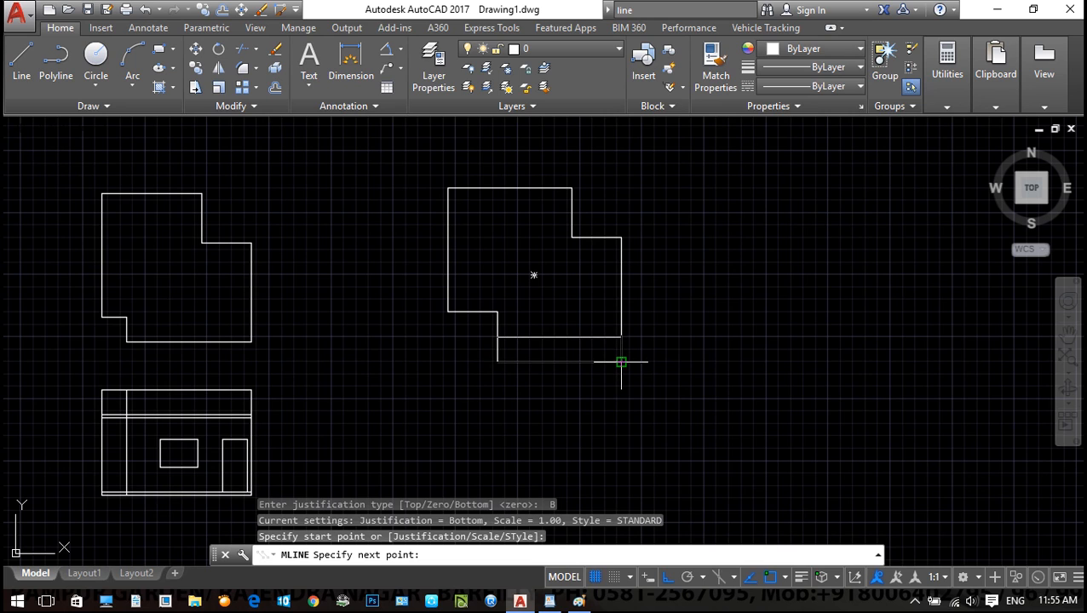
pyautogui.press('Escape')
# Start a new Bottom-justified multiline and set its scale to 0.23
pyautogui.scroll(2, 517, 415)
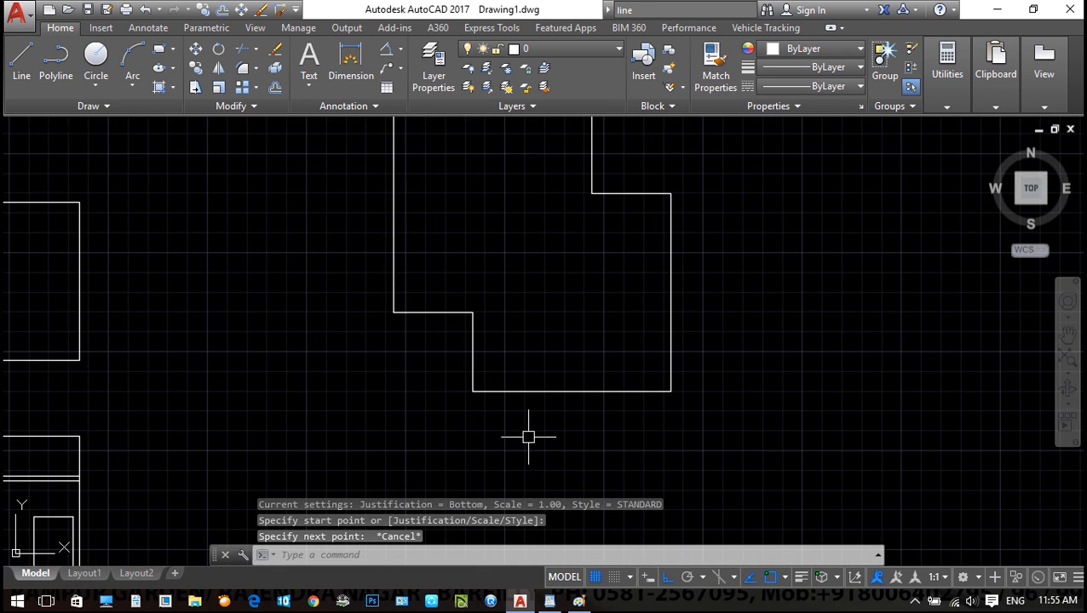
pyautogui.write('ml')
pyautogui.press('Return')
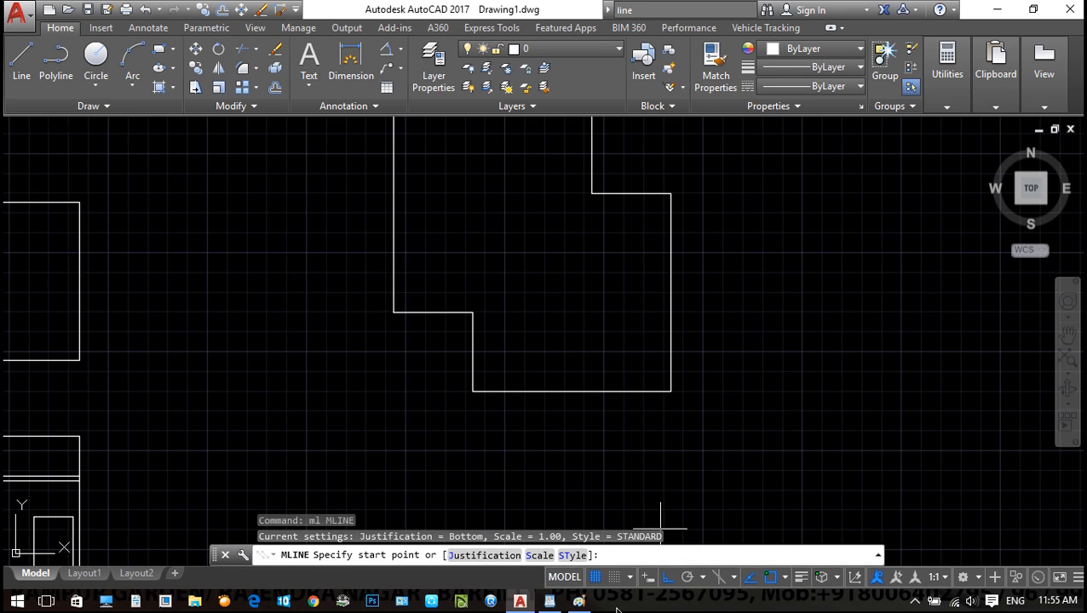
pyautogui.click(542, 555)
pyautogui.write('.23')
pyautogui.press('Return')
# Trace a Bottom-justified multiline around the whole closed polyline outline from its lower-left corner and close it
pyautogui.click(472, 389)
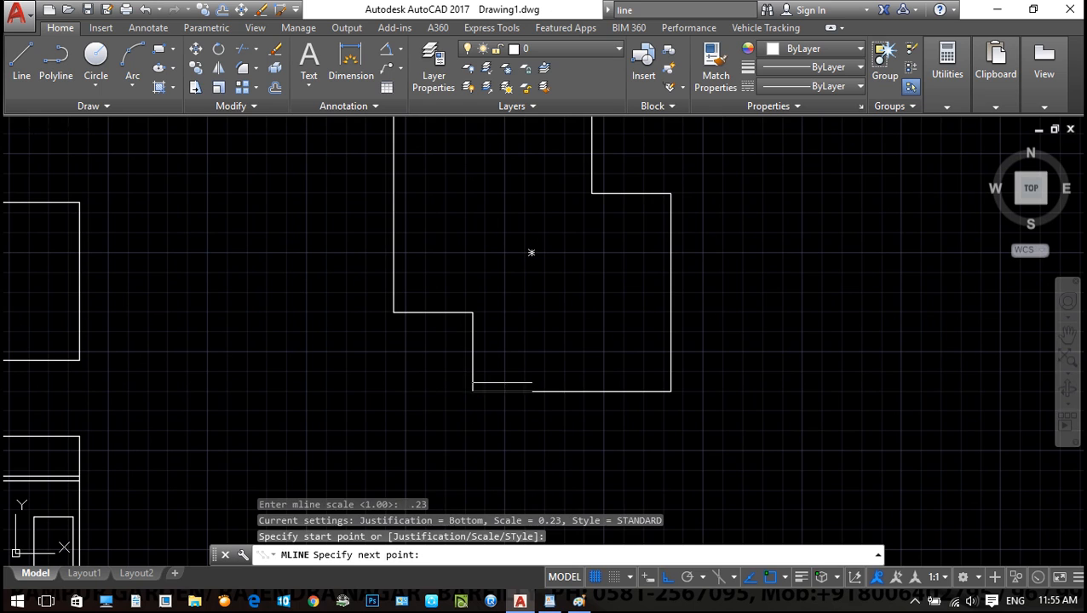
pyautogui.click(669, 390)
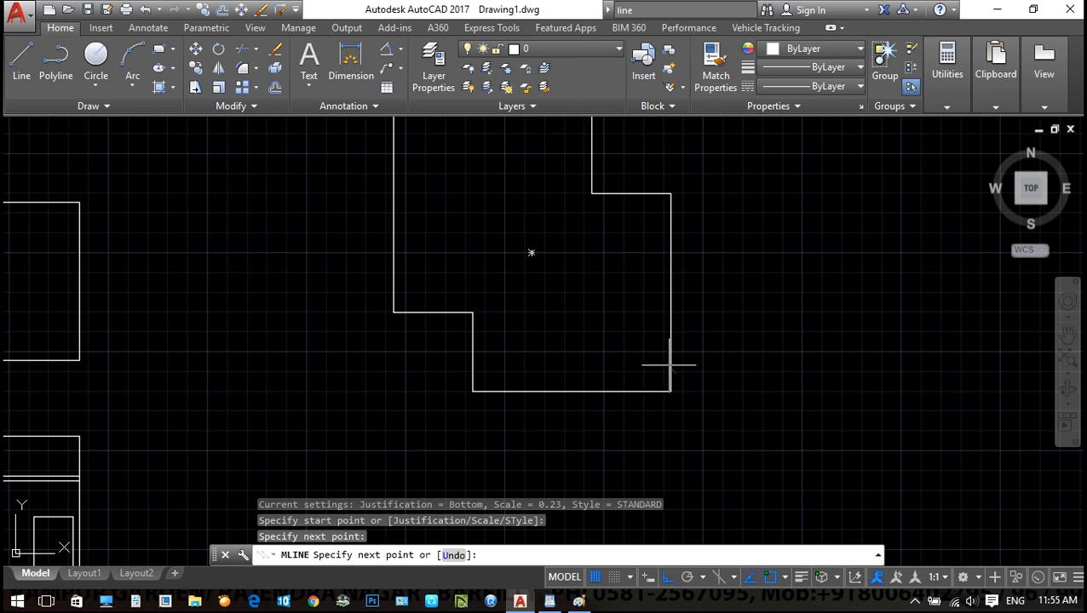
pyautogui.click(670, 193)
pyautogui.click(592, 193)
pyautogui.moveTo(592, 130); pyautogui.dragTo(604, 238, button='middle')
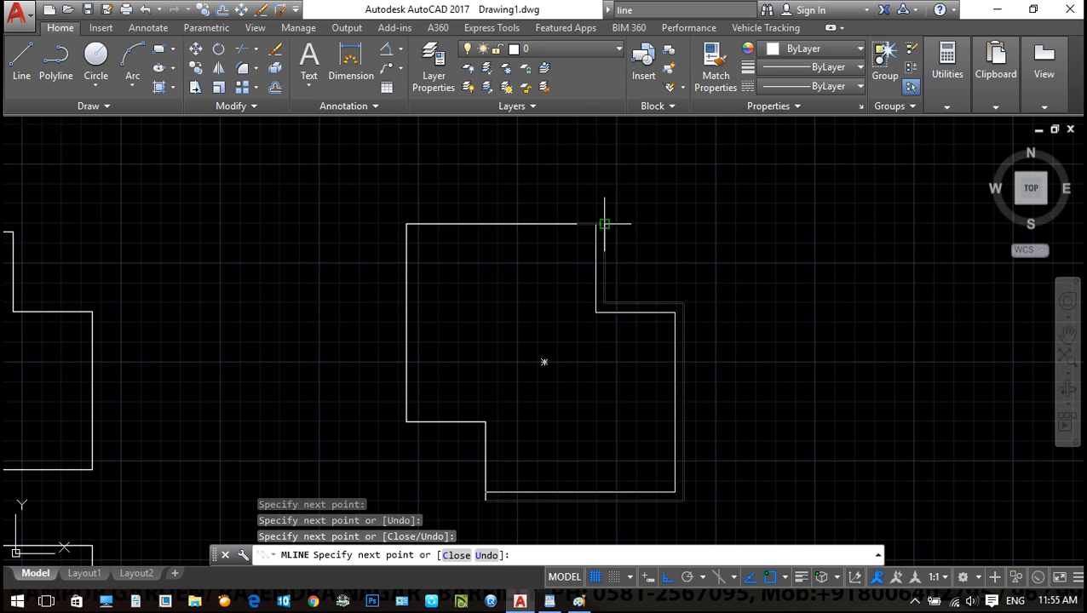
pyautogui.click(604, 224)
pyautogui.click(406, 224)
pyautogui.click(407, 422)
pyautogui.moveTo(532, 462); pyautogui.dragTo(528, 443, button='middle')
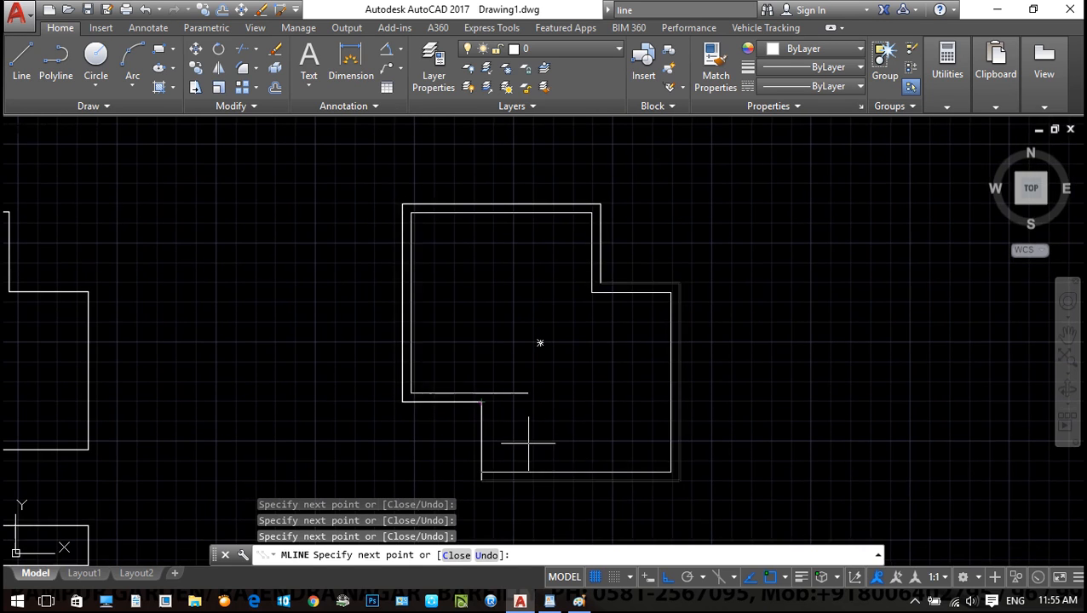
pyautogui.write('c')
pyautogui.press('Return')
pyautogui.scroll(-4, 626, 444)
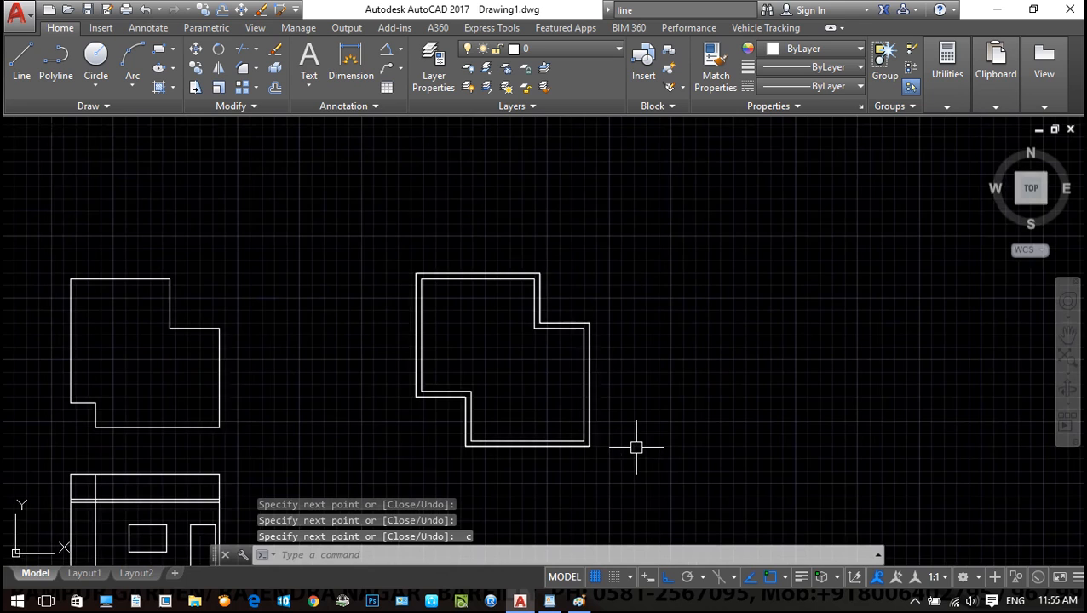
# Examine the spacing of the multiline's two parallel lines along the outline's bottom edge
pyautogui.moveTo(618, 441); pyautogui.dragTo(624, 469, button='middle')
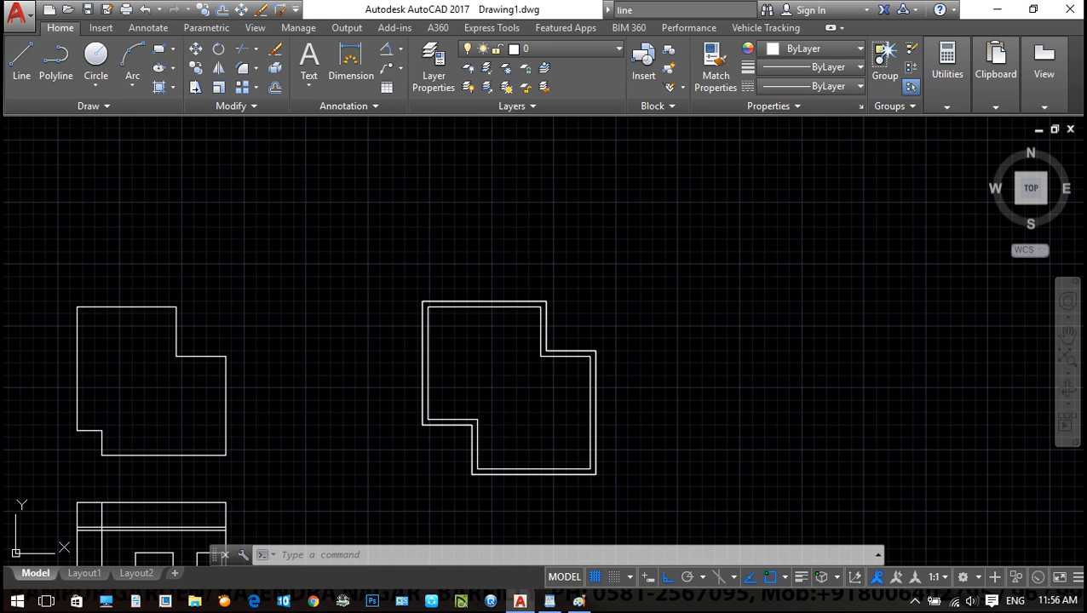
pyautogui.scroll(5, 511, 472)
pyautogui.scroll(-2, 507, 407)
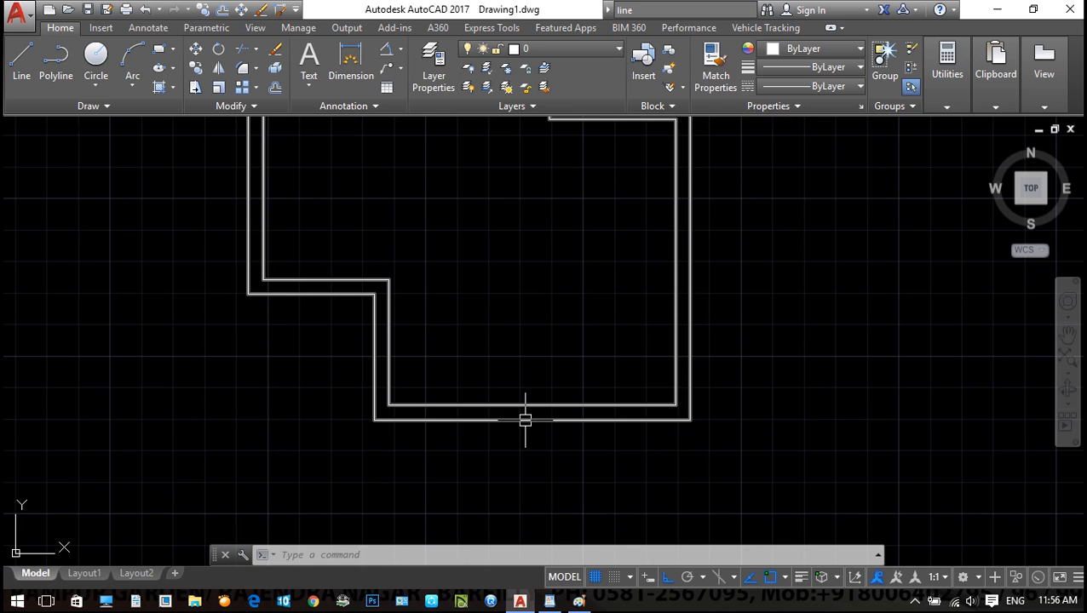
pyautogui.scroll(2, 629, 355)
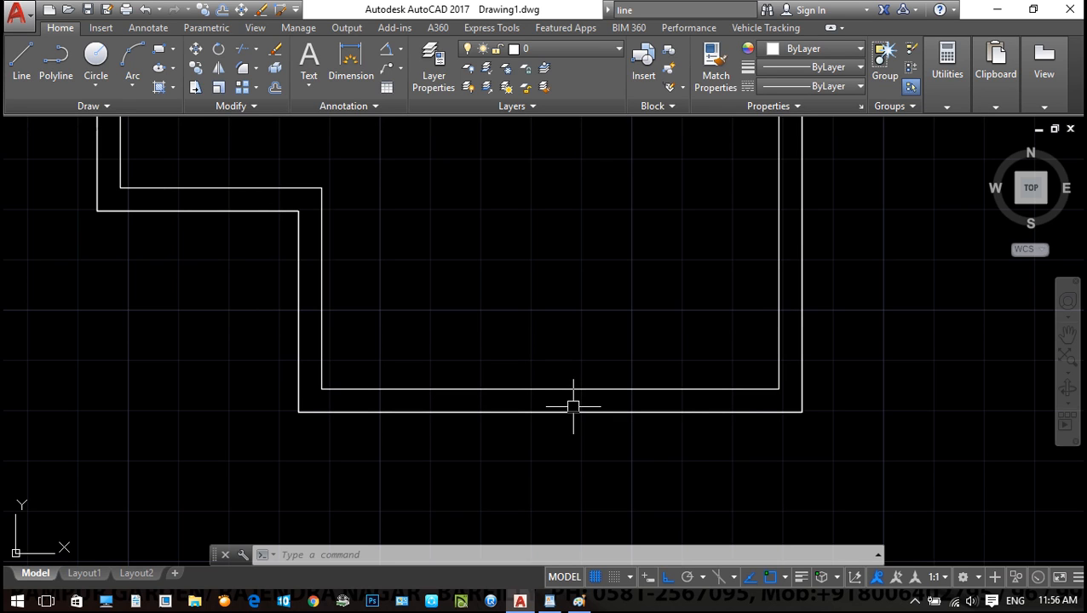
pyautogui.scroll(-2, 608, 447)
pyautogui.scroll(2, 608, 447)
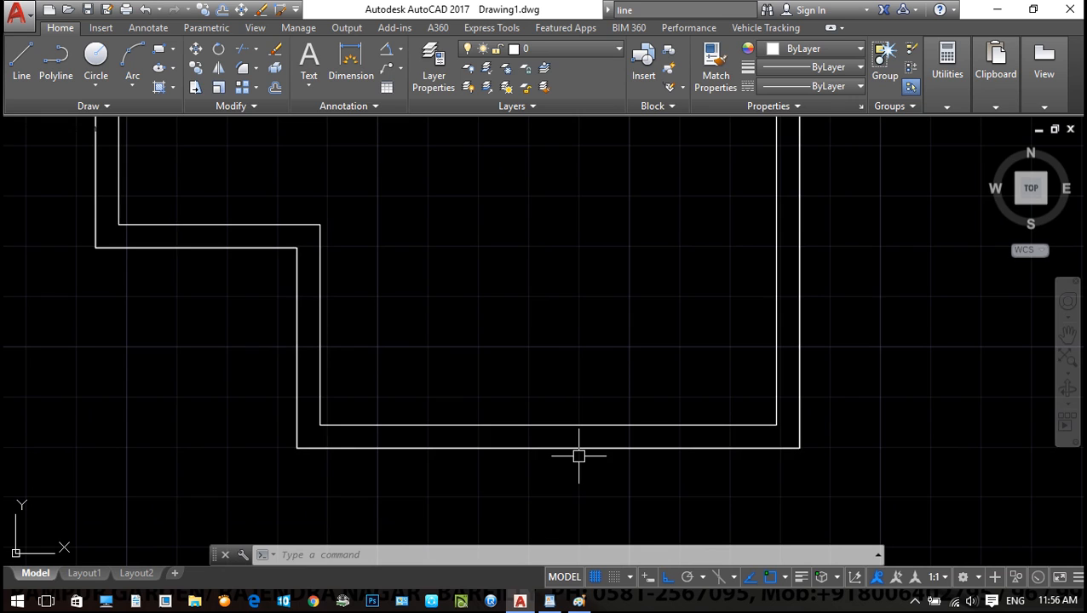
pyautogui.scroll(-2, 578, 457)
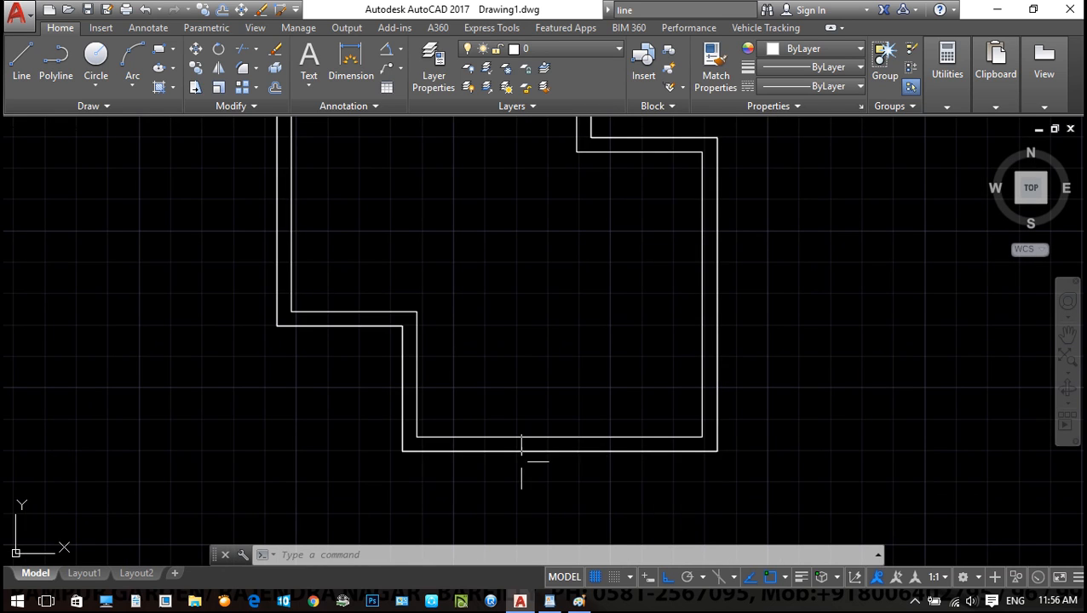
# Erase the Bottom-justified multiline traced around the outline
pyautogui.scroll(2, 529, 456)
pyautogui.click(569, 424)
pyautogui.write('e')
pyautogui.press('Return')
pyautogui.press('Escape')
pyautogui.press('Escape')
pyautogui.write('m')
pyautogui.press('Return')
pyautogui.press('Escape')
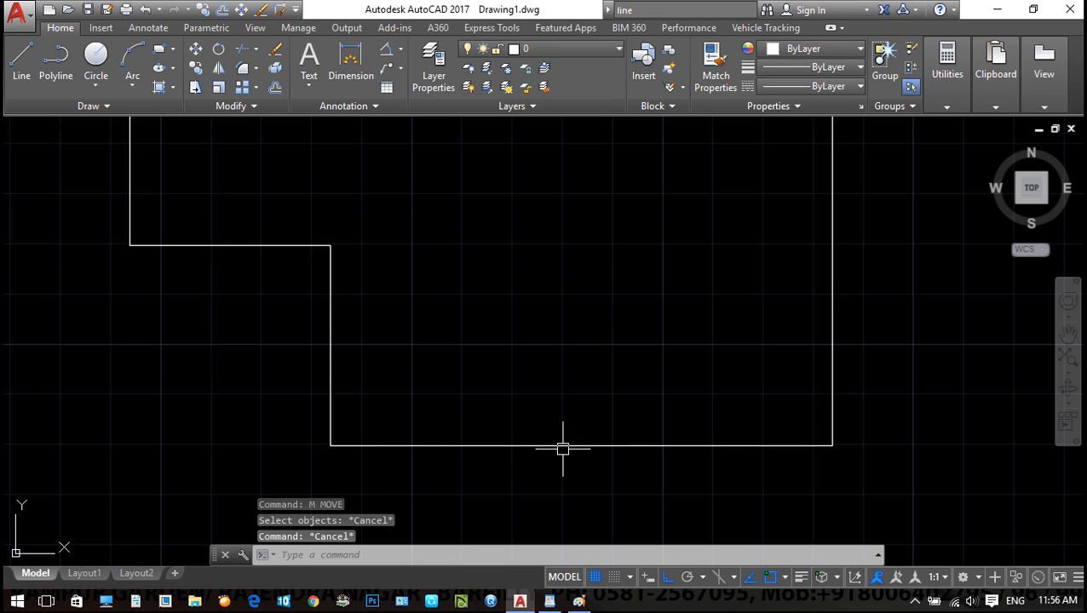
pyautogui.write('ml')
pyautogui.press('Return')
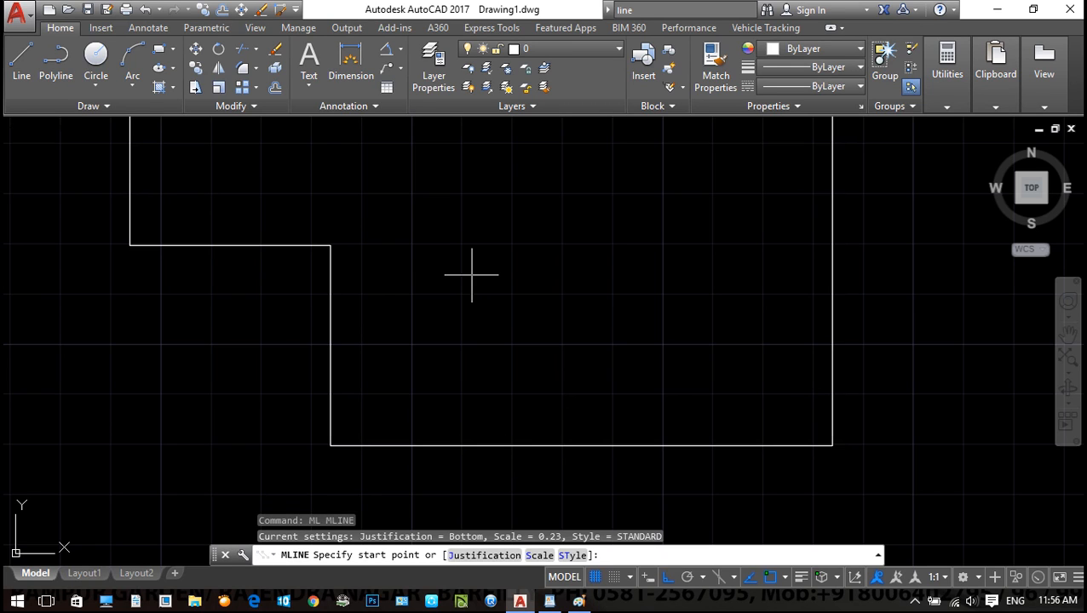
pyautogui.press('Escape')
# Look over the multiline style manager and the STANDARD style's modification settings, then close both without changes
pyautogui.write('mlstyle')
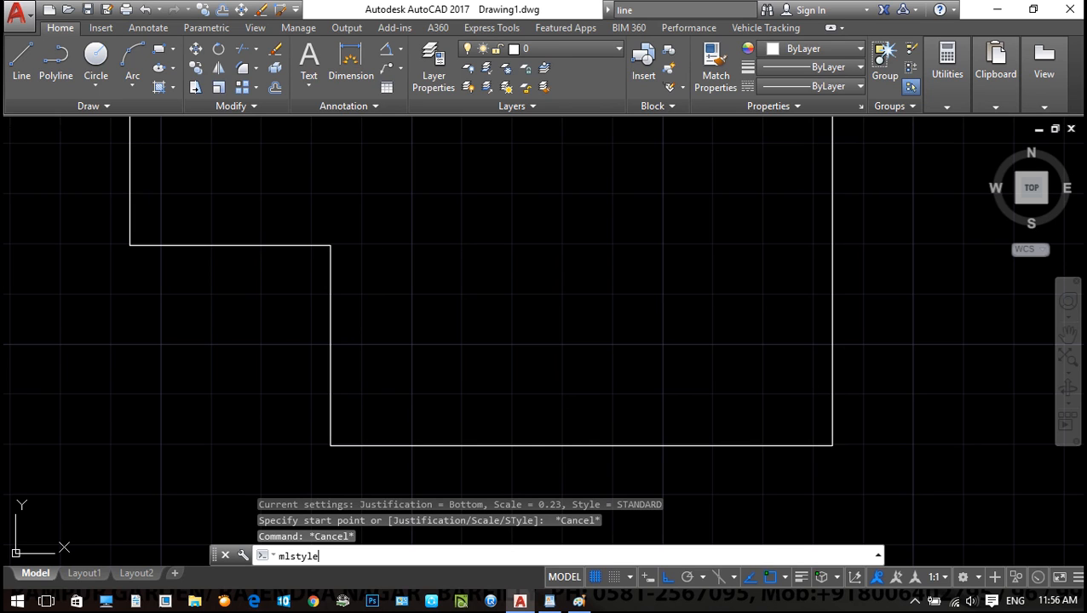
pyautogui.press('Return')
pyautogui.click(317, 248)
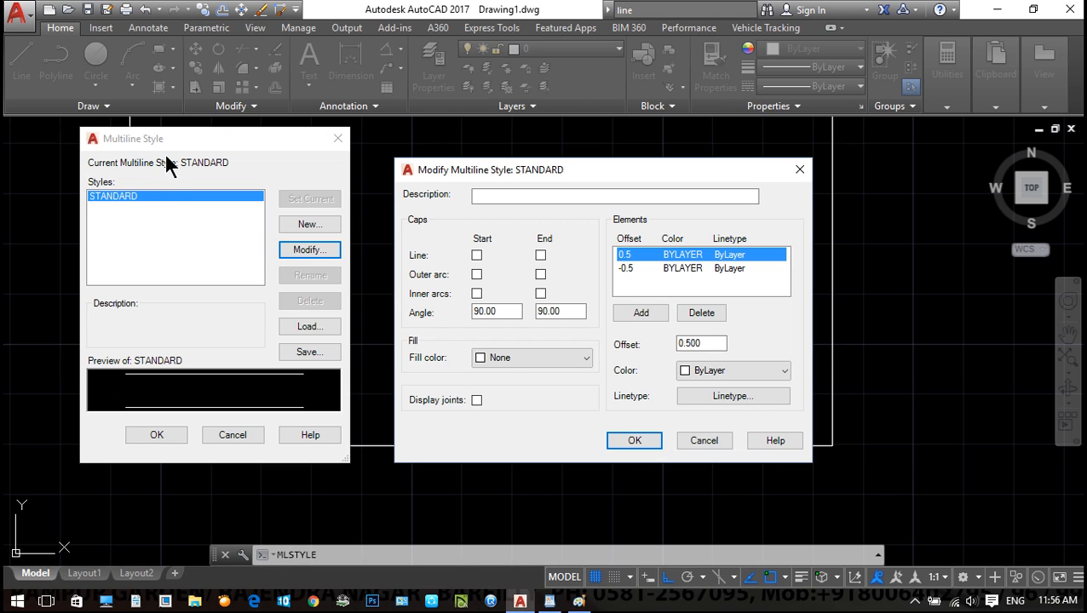
pyautogui.click(798, 170)
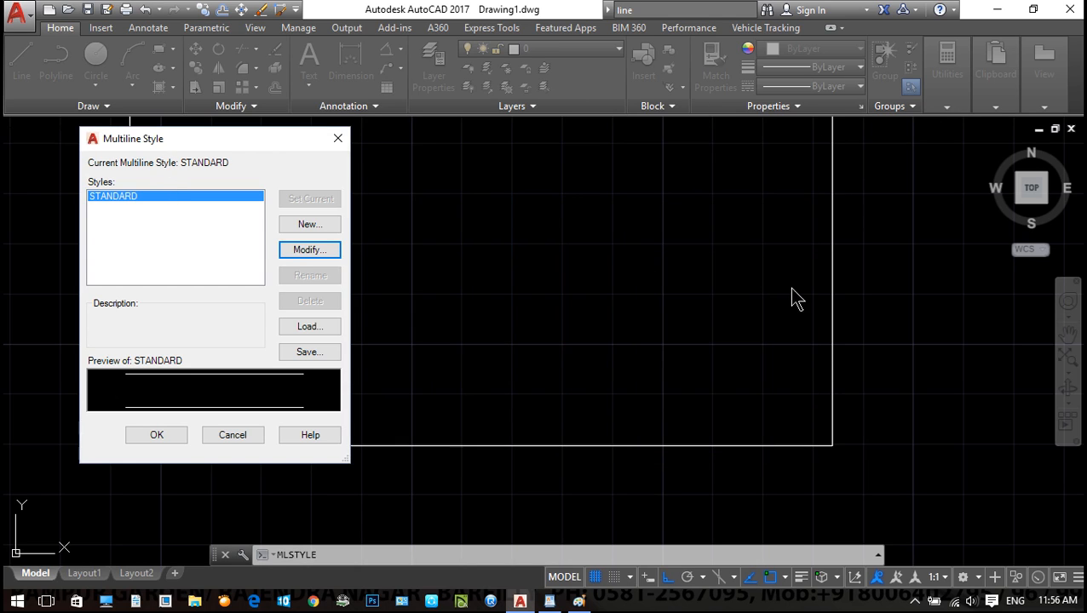
pyautogui.click(337, 138)
# Start a multiline with Top justification and draw its first segment along the outline's bottom edge
pyautogui.scroll(-2, 511, 290)
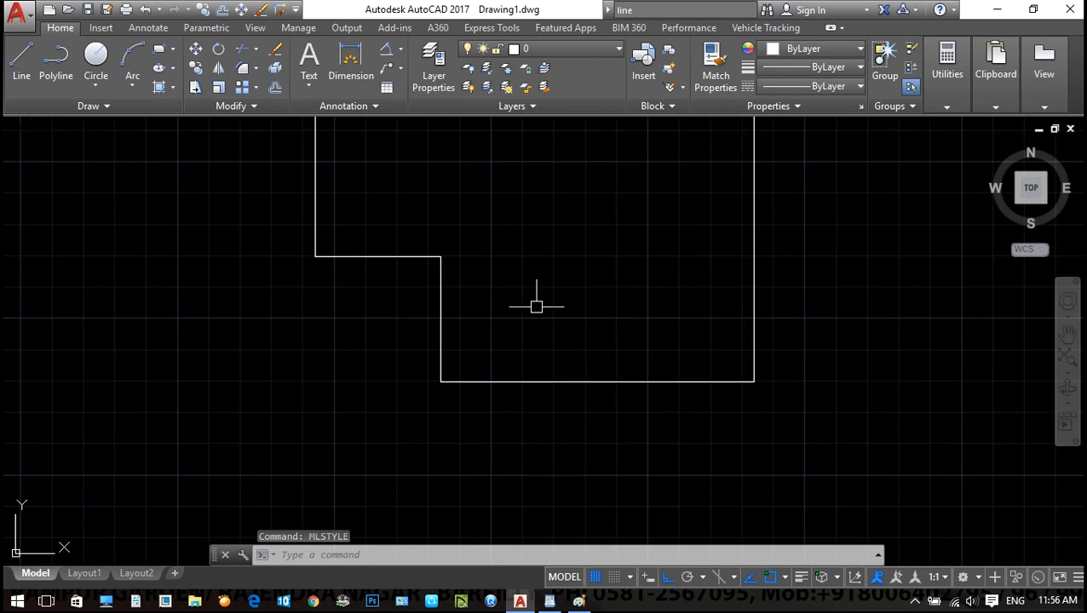
pyautogui.write('ml')
pyautogui.press('Return')
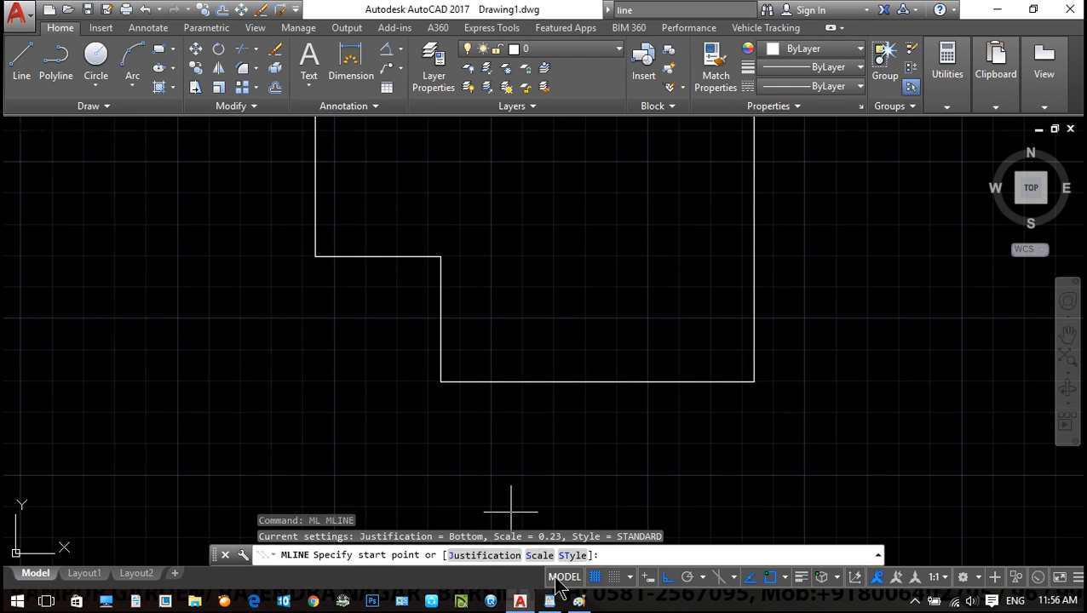
pyautogui.moveTo(534, 412); pyautogui.dragTo(485, 426, button='middle')
pyautogui.write('j')
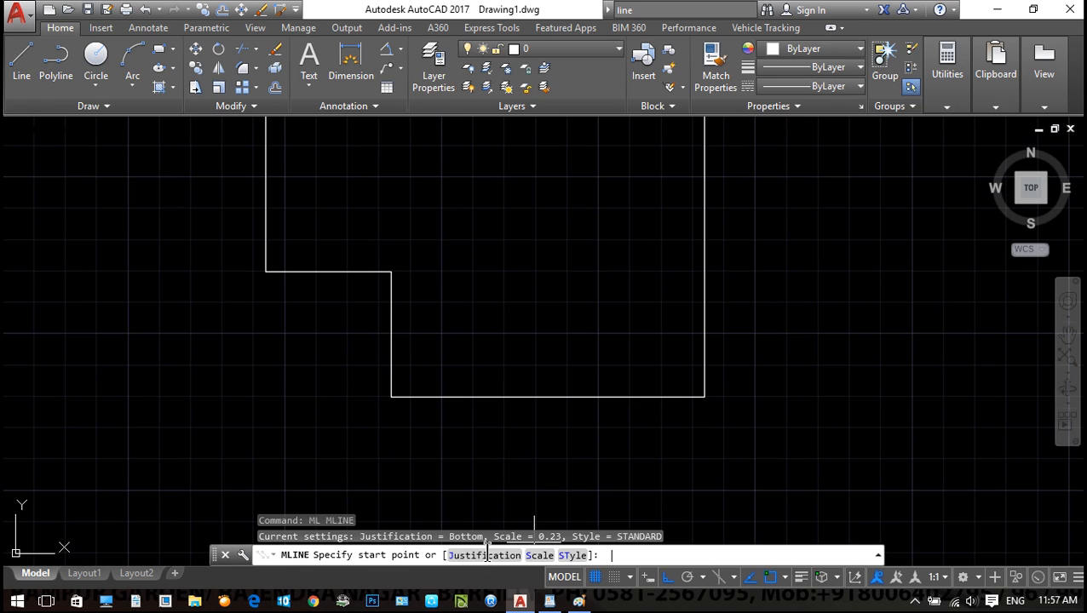
pyautogui.press('Return')
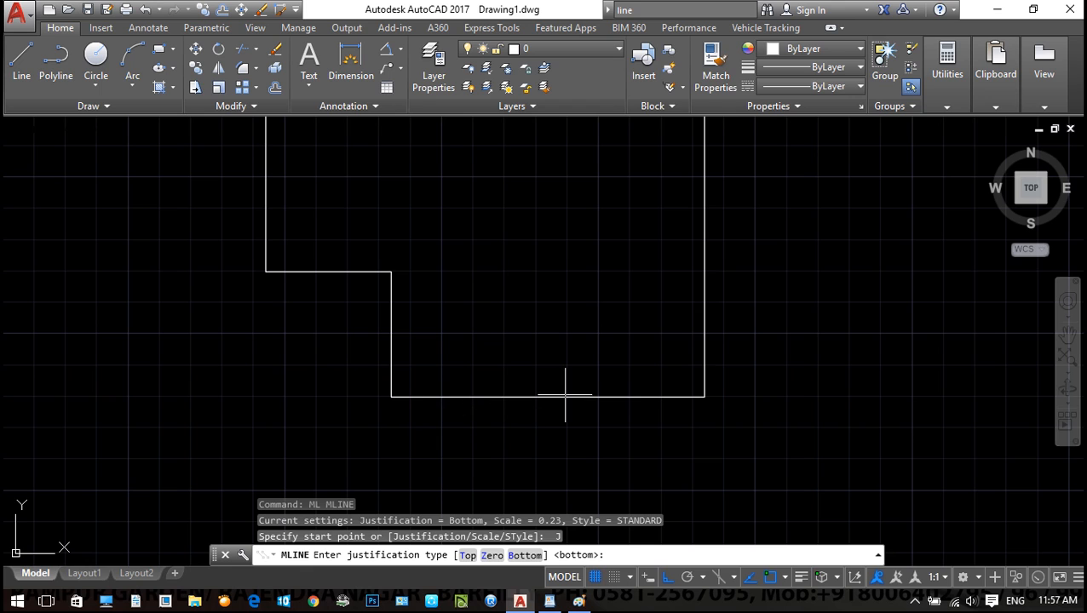
pyautogui.click(467, 555)
pyautogui.moveTo(498, 420); pyautogui.dragTo(409, 434, button='middle')
pyautogui.click(301, 409)
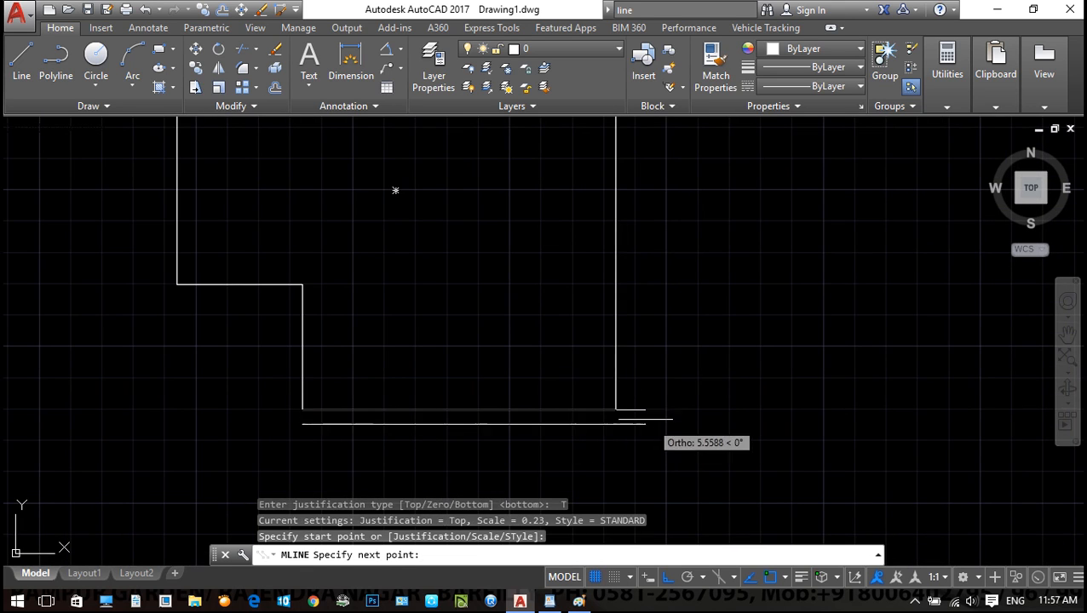
pyautogui.click(619, 417)
# Continue the multiline up the right edge and around the upper notch to the top edge's right corner
pyautogui.scroll(-5, 630, 363)
pyautogui.scroll(5, 644, 354)
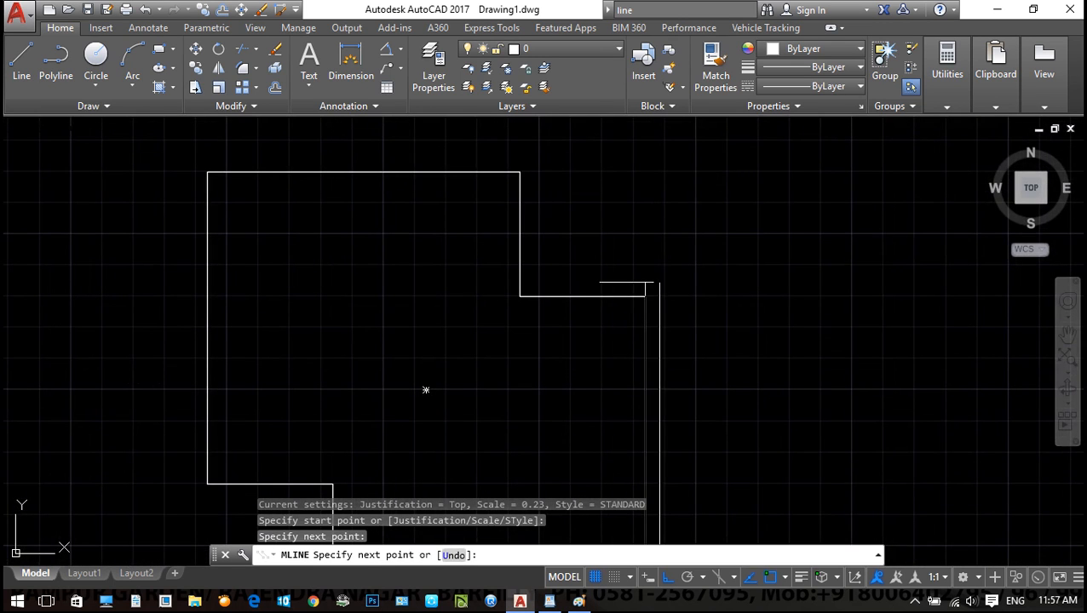
pyautogui.click(645, 296)
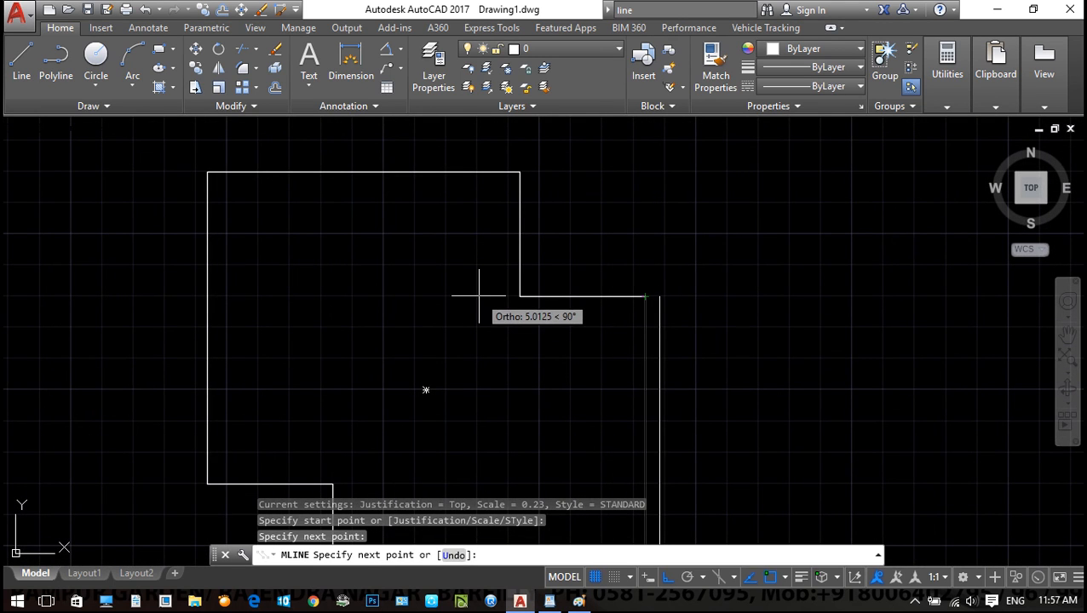
pyautogui.scroll(-2, 515, 292)
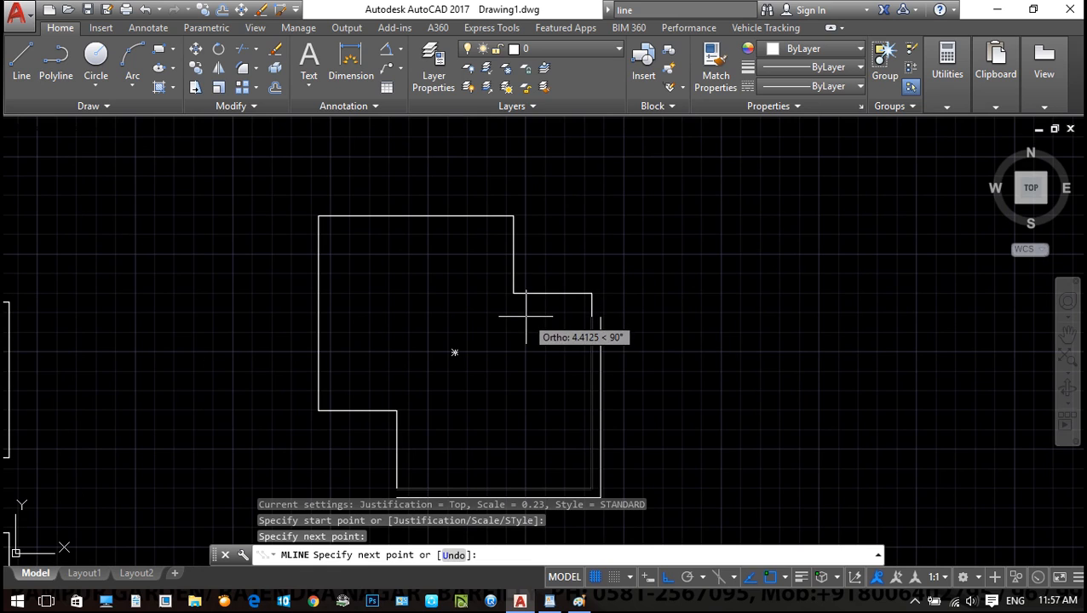
pyautogui.click(586, 293)
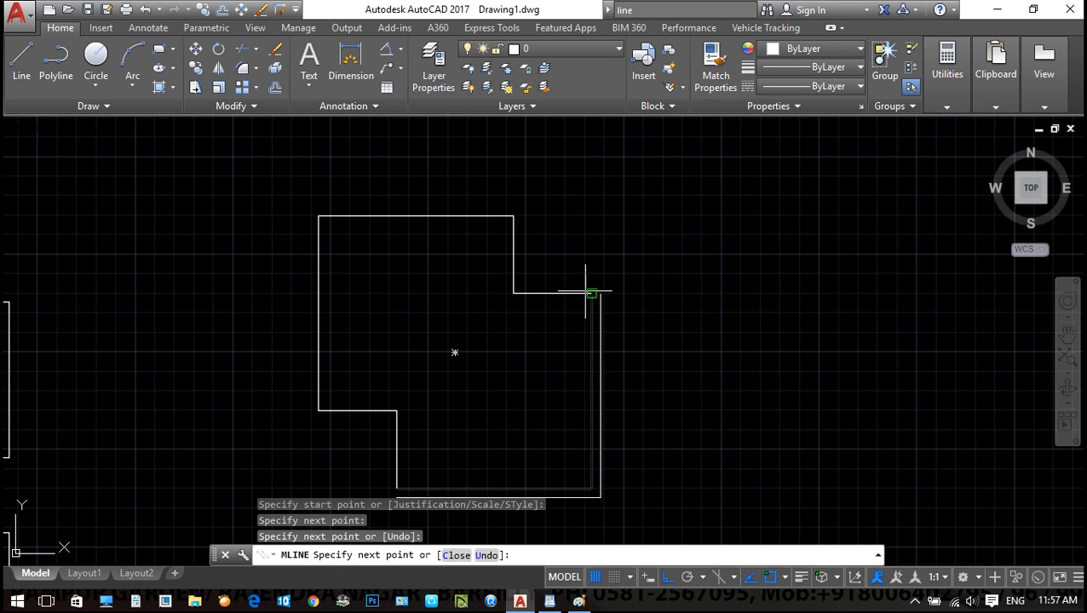
pyautogui.click(513, 292)
pyautogui.click(513, 215)
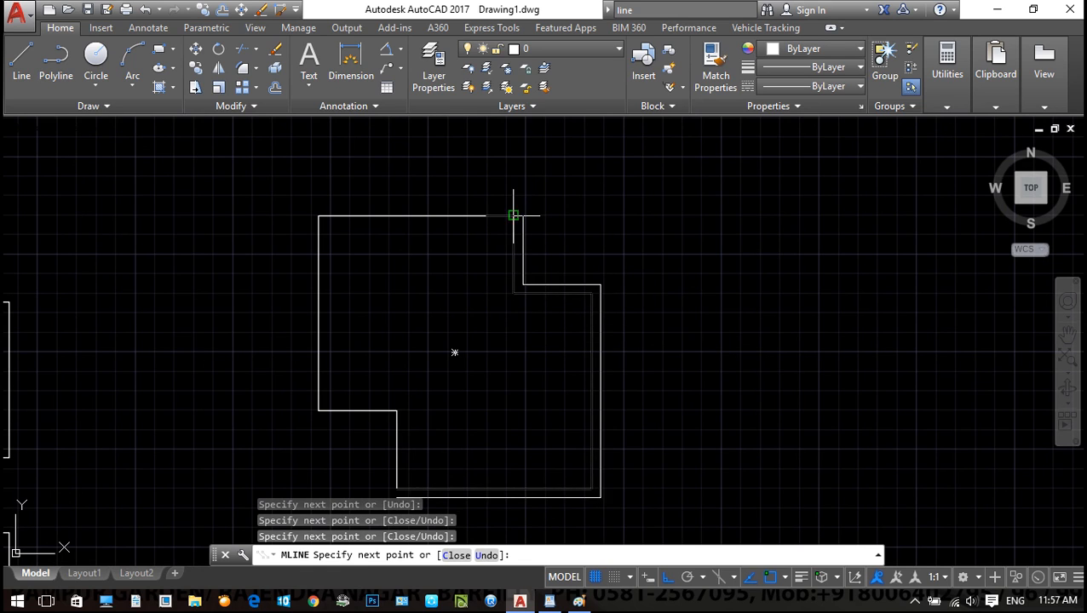
# Trace the multiline along the top and left edges and around the lower notch, closing it at its start point
pyautogui.click(318, 216)
pyautogui.click(317, 411)
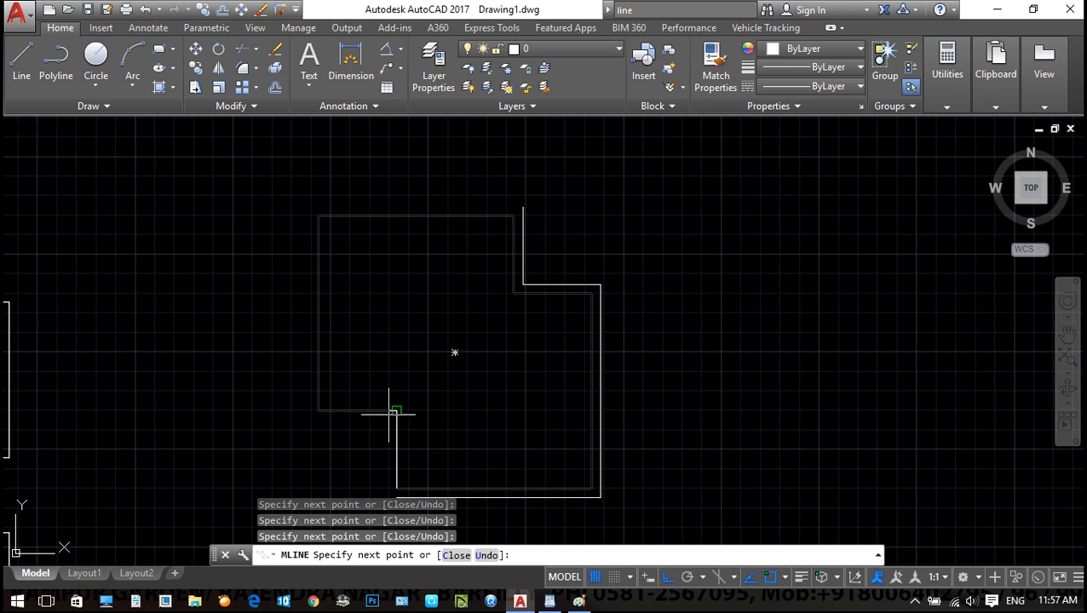
pyautogui.moveTo(441, 485); pyautogui.dragTo(448, 363, button='middle')
pyautogui.write('c')
pyautogui.press('Return')
pyautogui.scroll(-2, 424, 376)
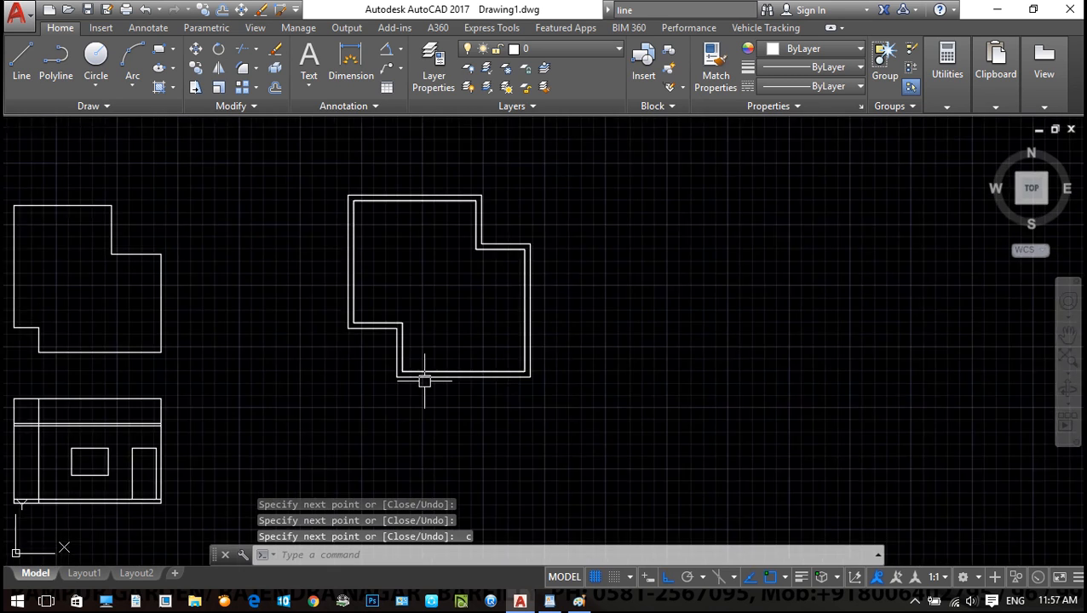
# Add a linear dimension to the inner line of the bottom wall, placing it below the outline
pyautogui.scroll(4, 443, 287)
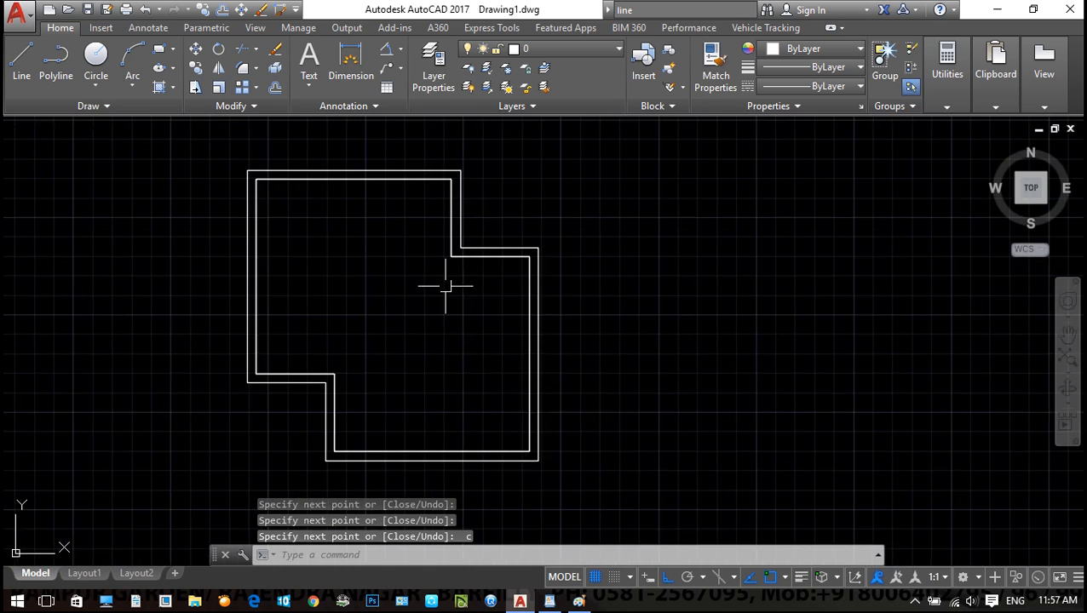
pyautogui.write('d')
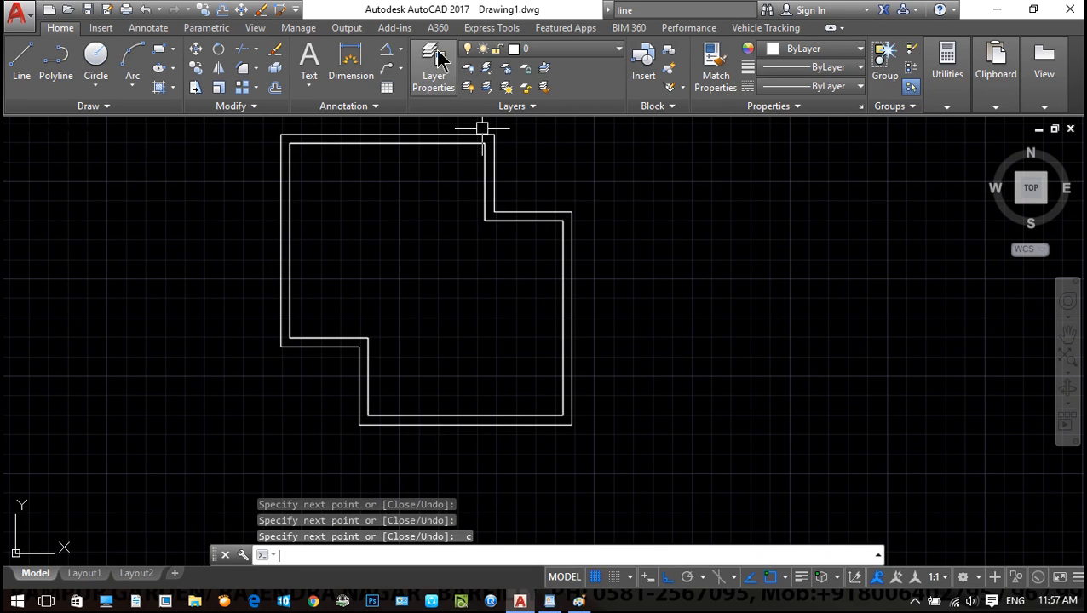
pyautogui.press('Escape')
pyautogui.click(401, 50)
pyautogui.click(414, 78)
pyautogui.scroll(4, 432, 249)
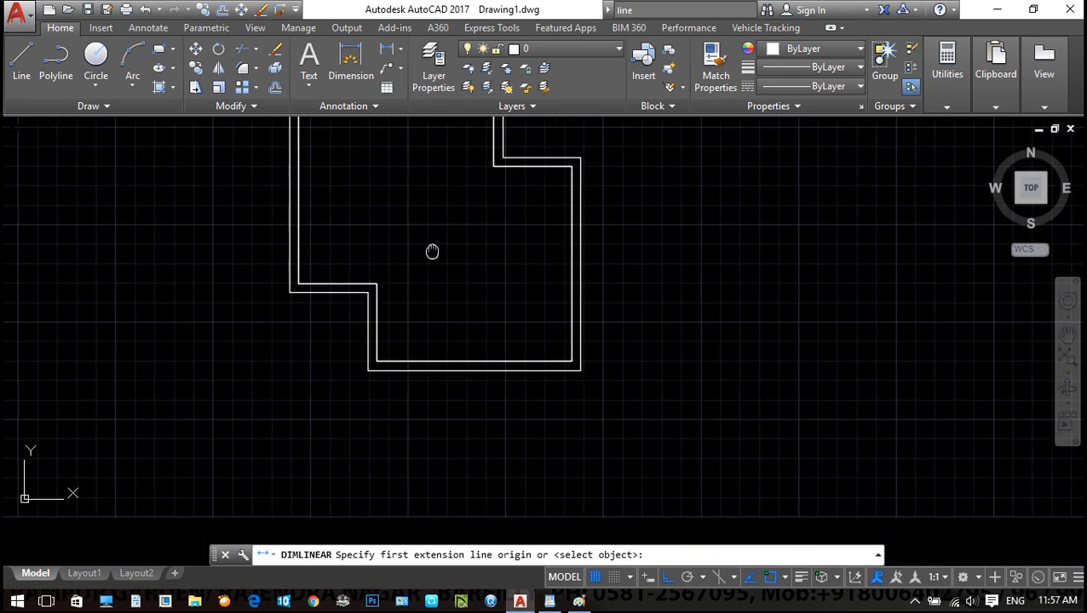
pyautogui.click(395, 335)
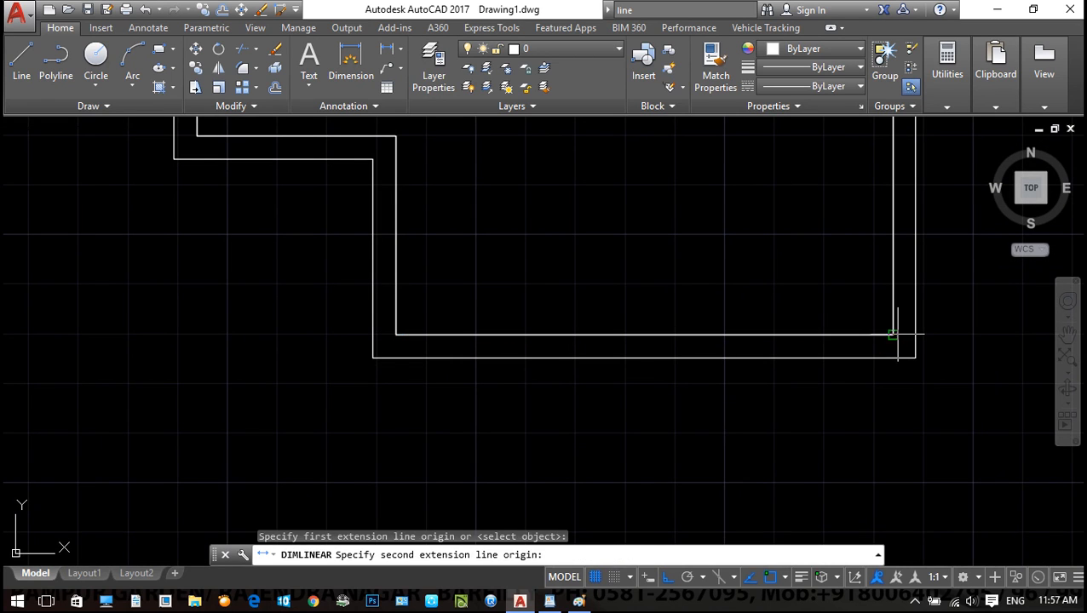
pyautogui.click(892, 335)
pyautogui.click(649, 436)
pyautogui.scroll(-3, 651, 459)
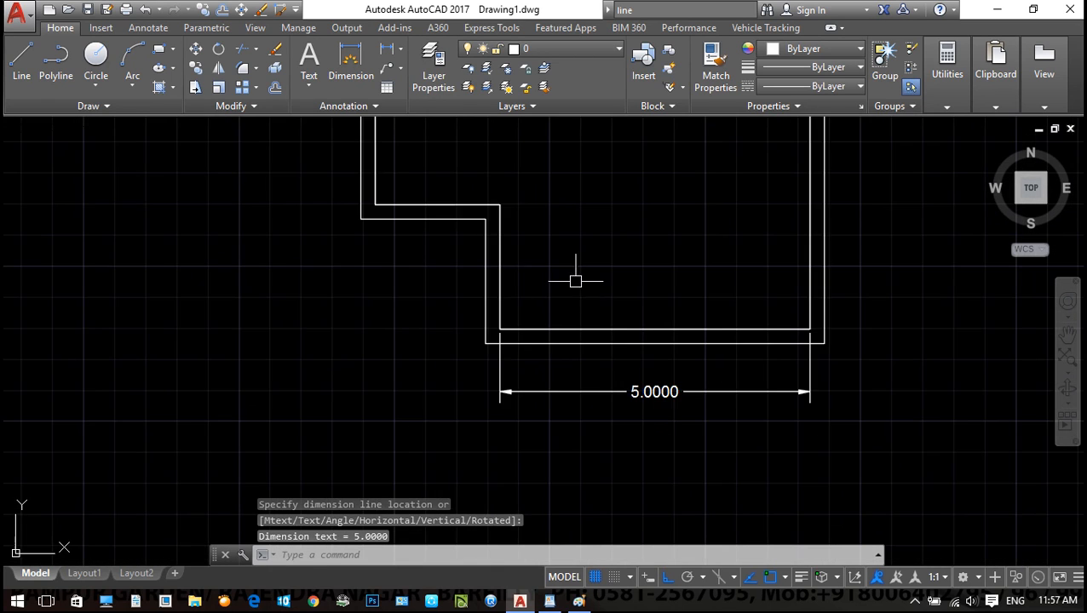
pyautogui.moveTo(502, 290); pyautogui.dragTo(405, 303, button='middle')
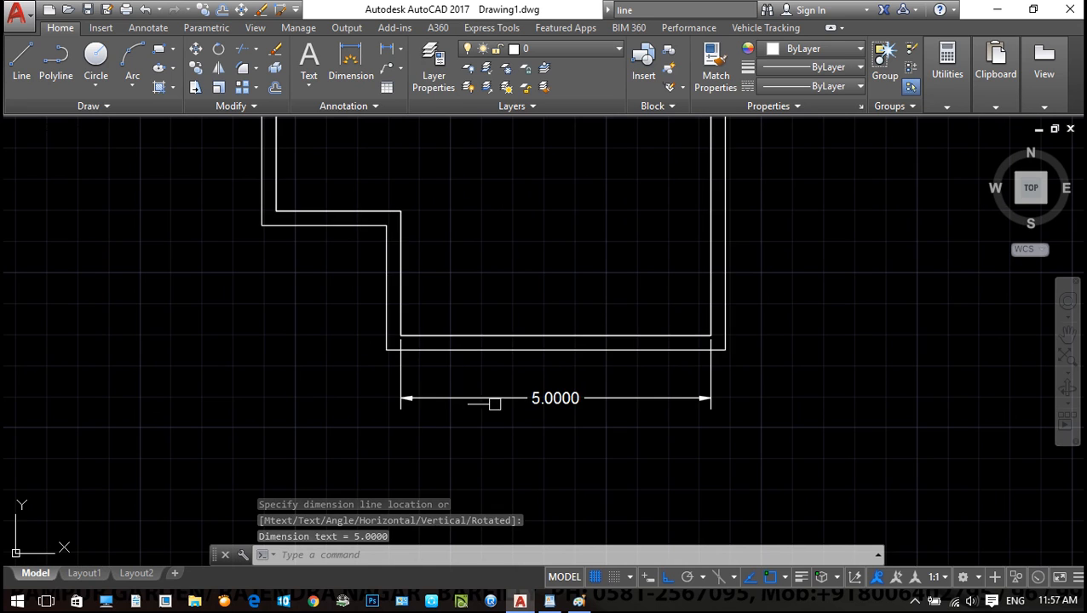
# Erase the bottom-wall dimension and the multiline, leaving only the original closed outline
pyautogui.scroll(-2, 590, 409)
pyautogui.click(588, 441)
pyautogui.click(579, 397)
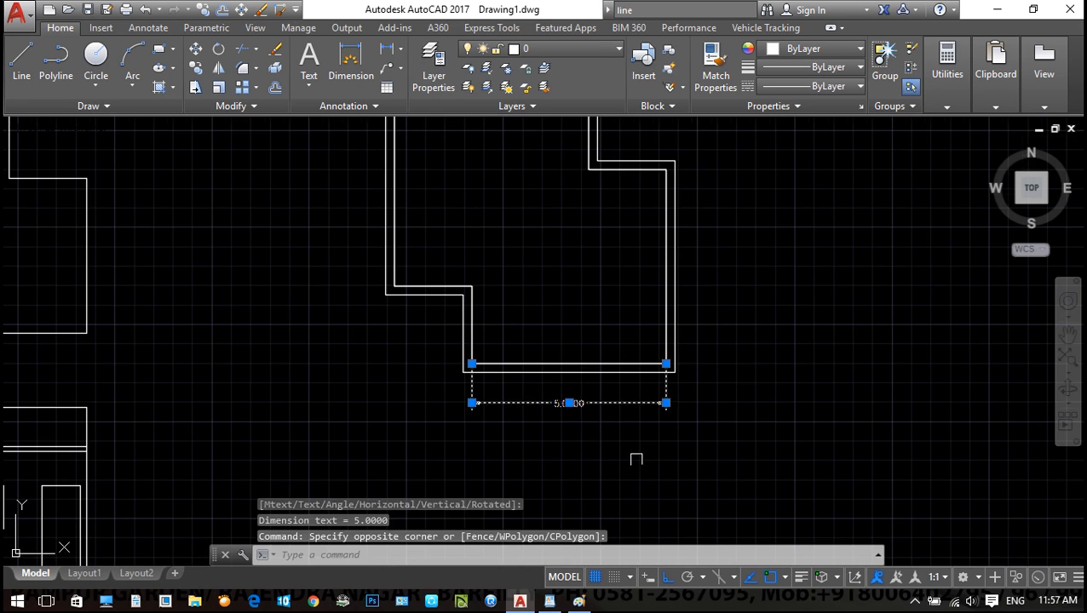
pyautogui.moveTo(633, 456); pyautogui.dragTo(626, 490, button='middle')
pyautogui.write('e')
pyautogui.press('Return')
pyautogui.click(457, 390)
pyautogui.write('e')
pyautogui.press('Return')
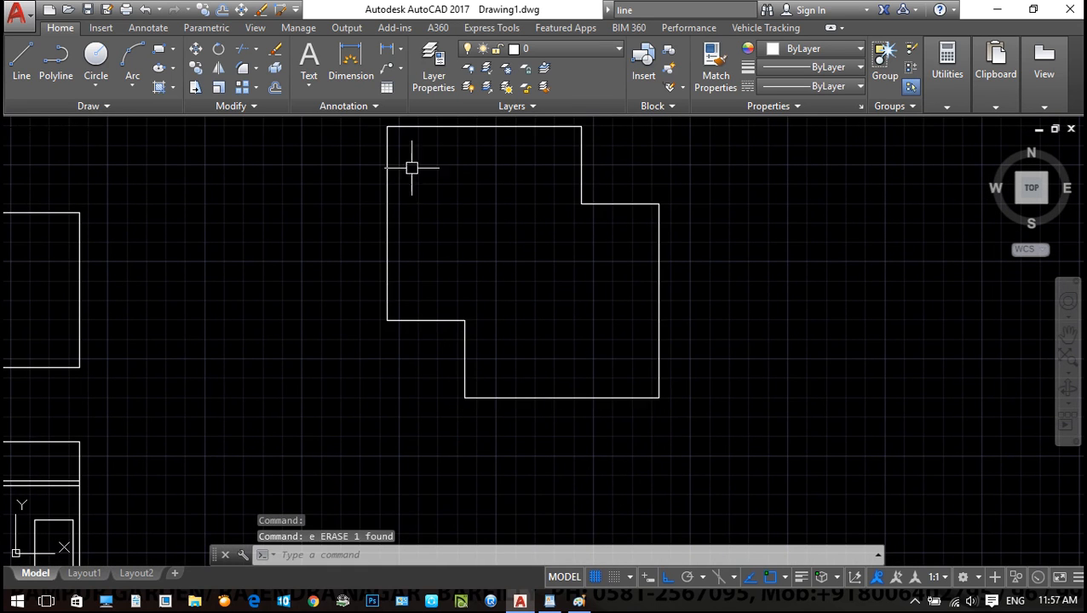
pyautogui.moveTo(633, 433); pyautogui.dragTo(633, 452, button='middle')
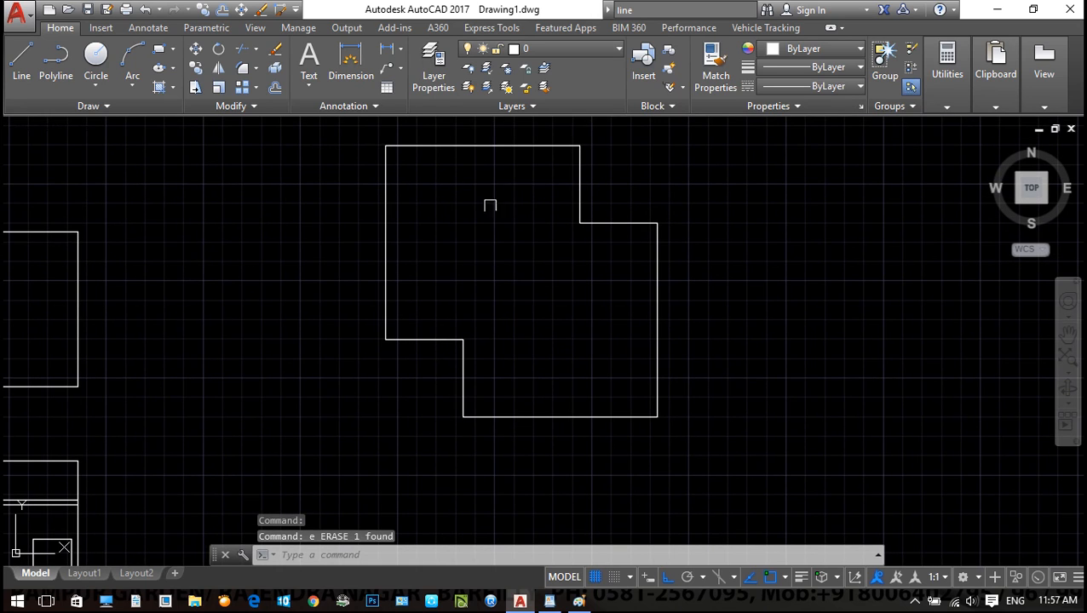
# Start a multiline with Bottom justification and draw its first segment along the outline's bottom edge
pyautogui.press('Escape')
pyautogui.write('ml')
pyautogui.press('Return')
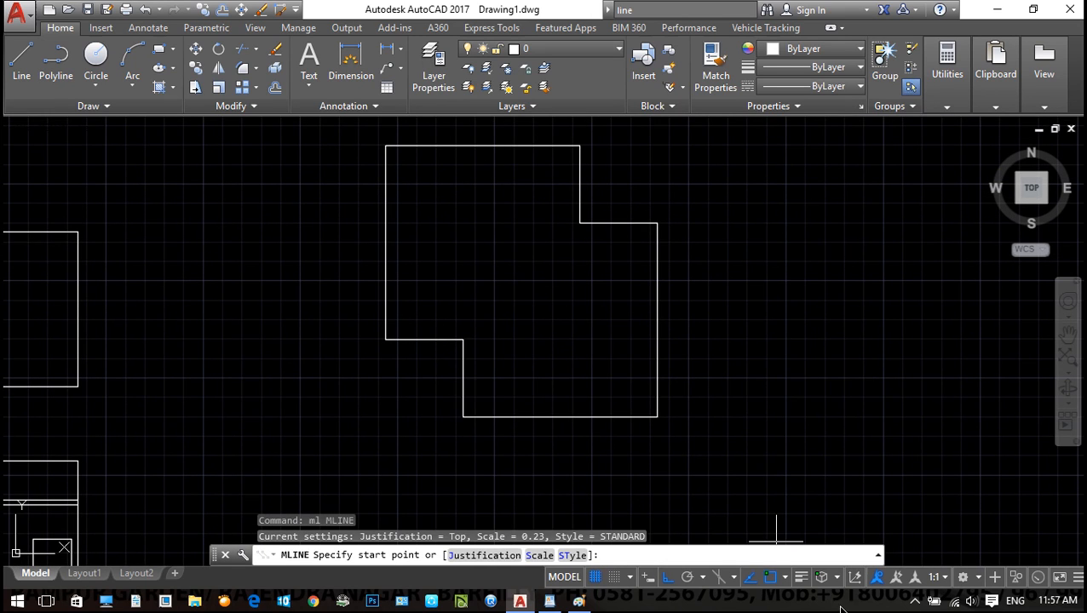
pyautogui.click(486, 556)
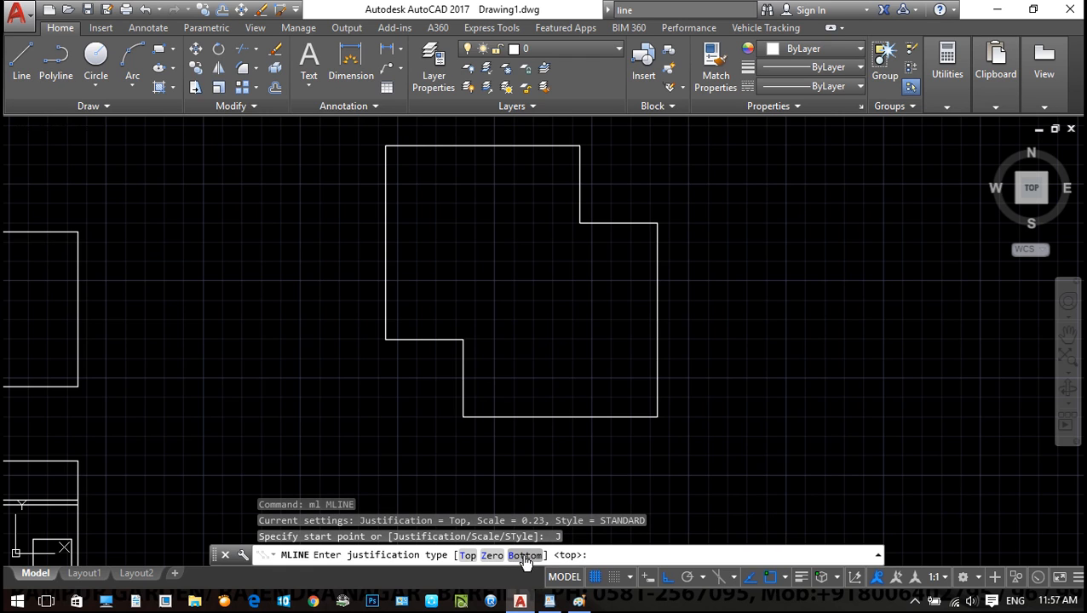
pyautogui.click(524, 555)
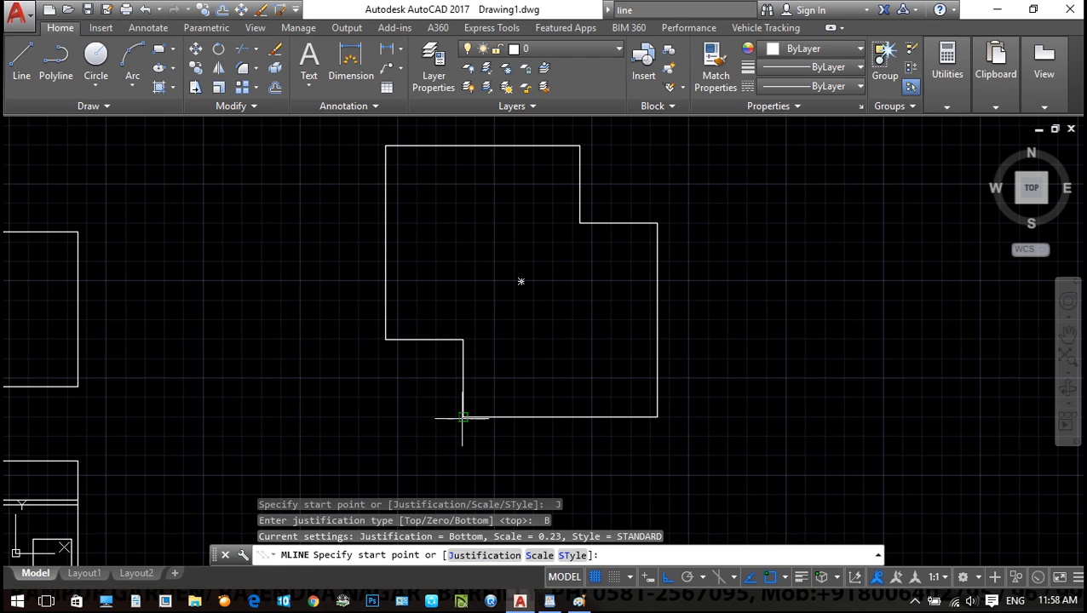
pyautogui.click(463, 416)
pyautogui.click(656, 416)
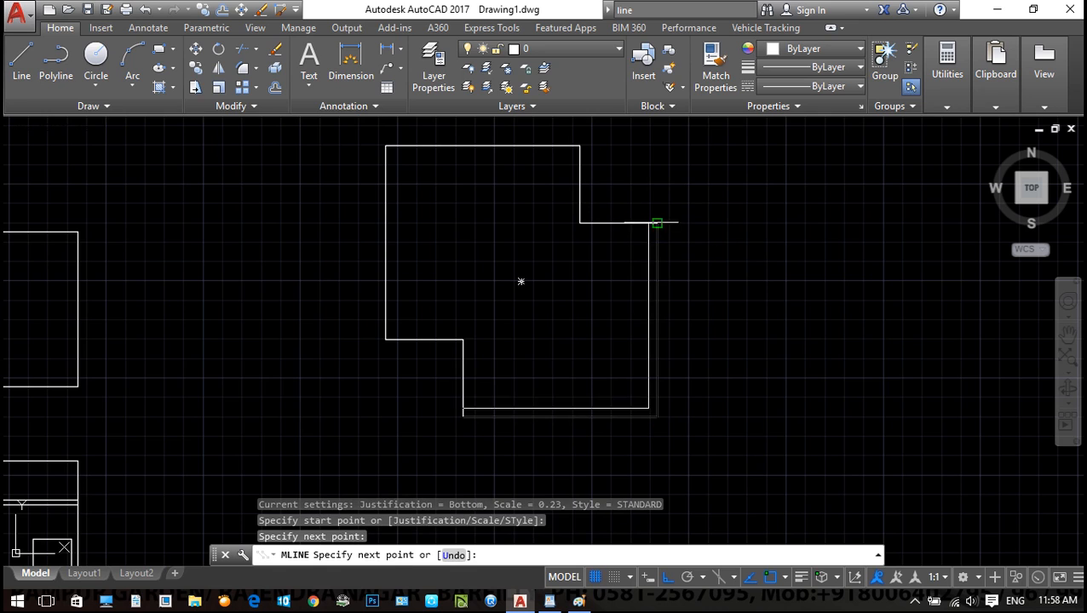
# Trace the multiline around the remaining outline corners, including both notches, and close it at its start point
pyautogui.click(656, 222)
pyautogui.click(579, 219)
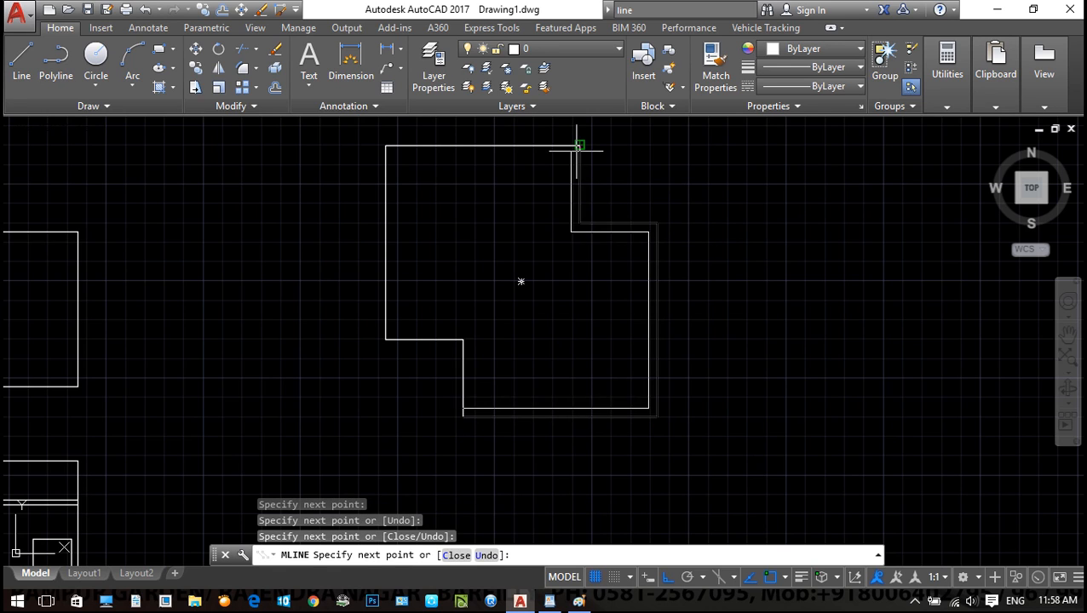
pyautogui.click(387, 145)
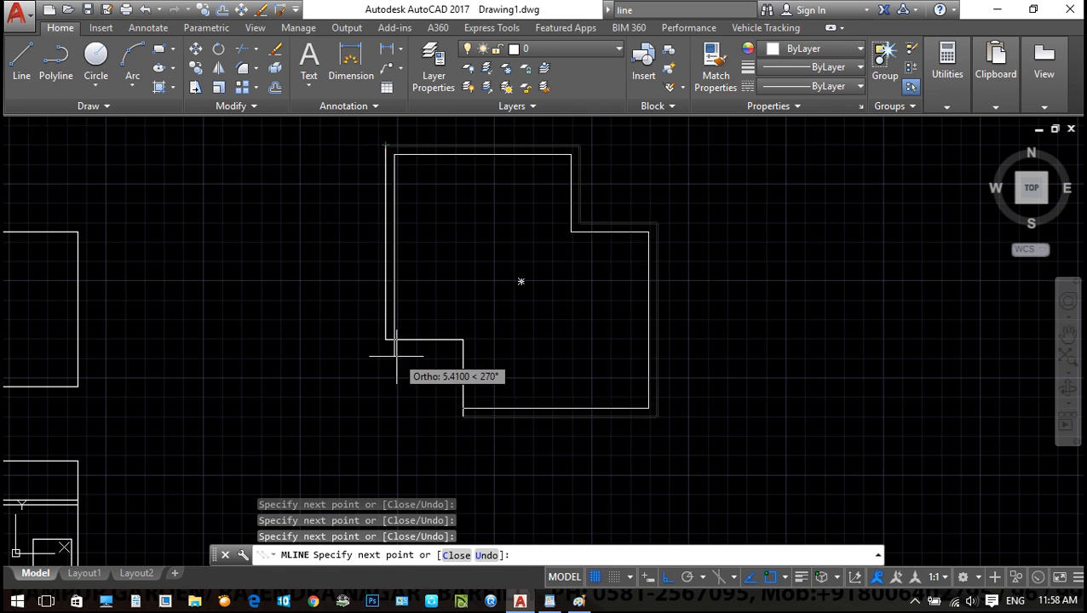
pyautogui.click(386, 340)
pyautogui.click(466, 339)
pyautogui.write('c')
pyautogui.press('Return')
# Add a linear dimension to the outer line of the bottom wall, placing it below the outline
pyautogui.click(387, 51)
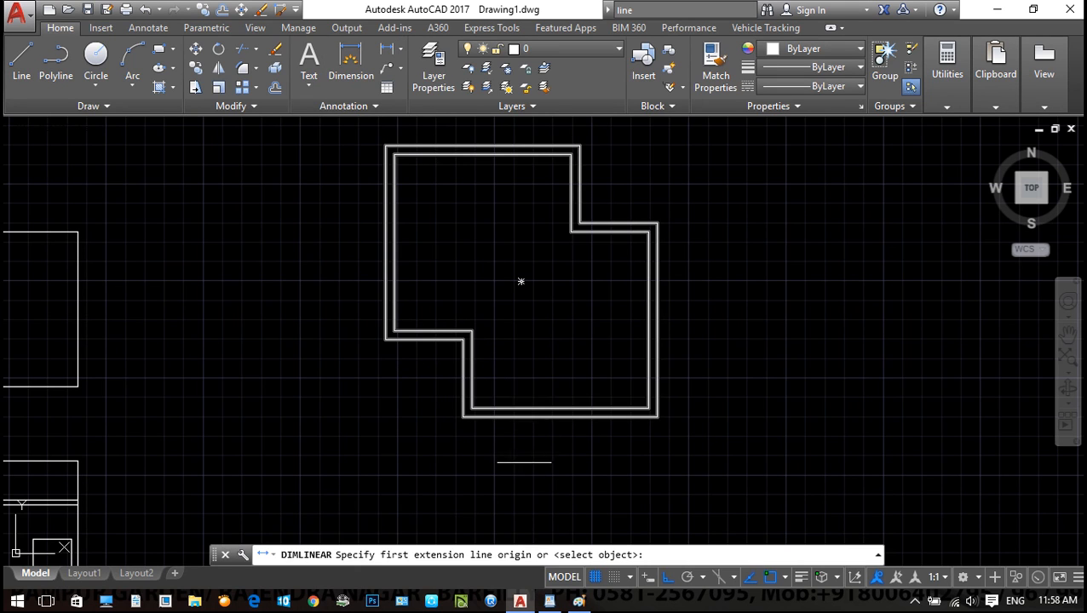
pyautogui.click(463, 417)
pyautogui.click(657, 417)
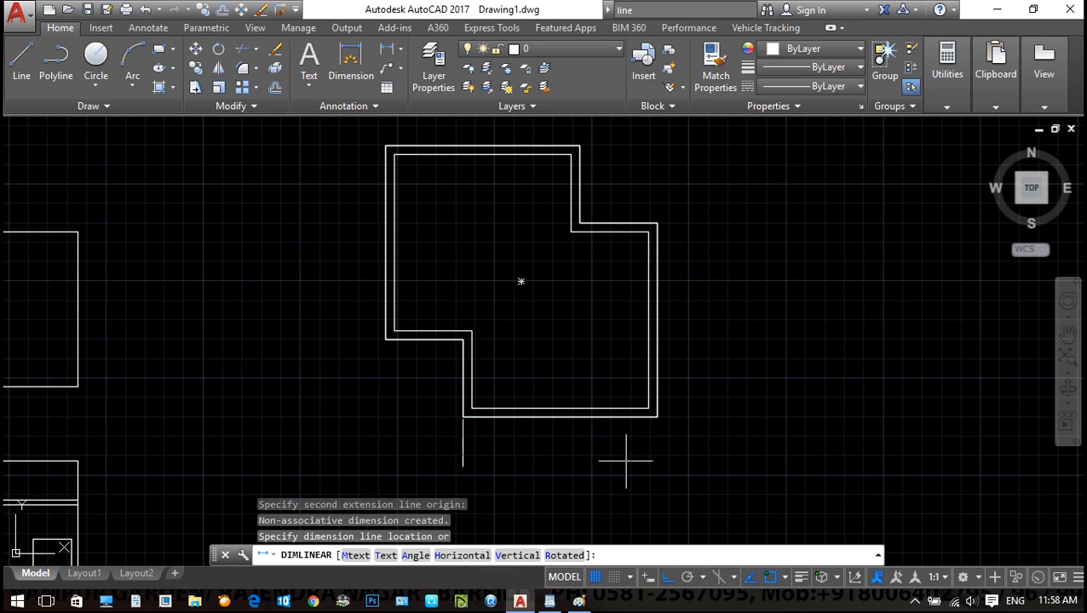
pyautogui.click(570, 461)
pyautogui.scroll(2, 570, 462)
pyautogui.scroll(2, 570, 461)
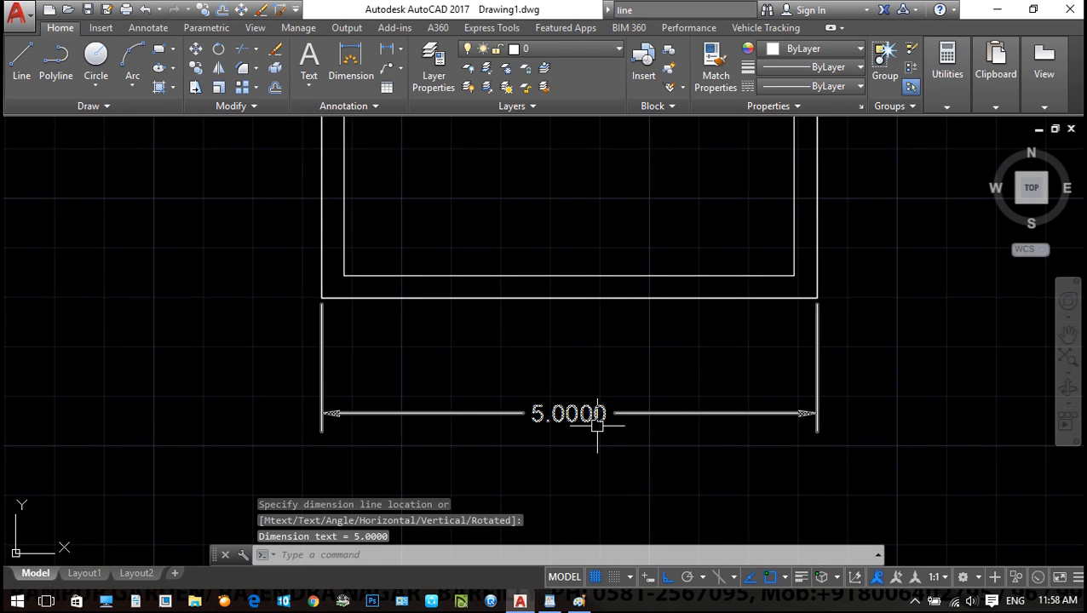
# Add a vertical linear dimension to the outer line of the right wall, placing it outside the outline
pyautogui.scroll(-1, 590, 412)
pyautogui.moveTo(644, 415); pyautogui.dragTo(640, 437, button='middle')
pyautogui.scroll(-1, 638, 436)
pyautogui.moveTo(721, 427); pyautogui.dragTo(715, 429, button='middle')
pyautogui.scroll(1, 631, 339)
pyautogui.write('dli')
pyautogui.press('Return')
pyautogui.click(658, 162)
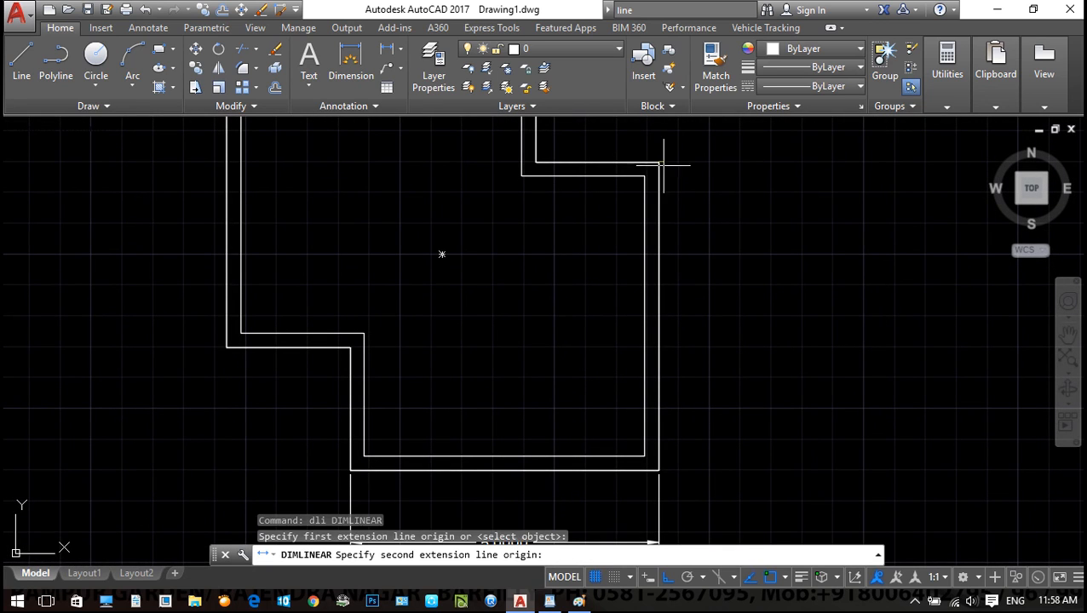
pyautogui.click(658, 469)
pyautogui.scroll(-2, 703, 419)
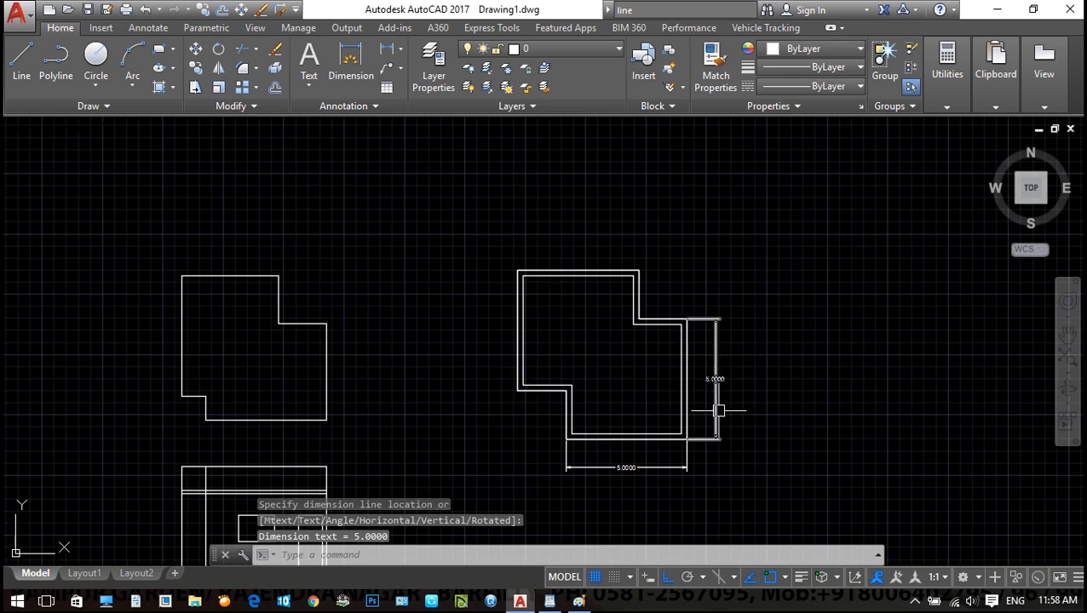
# Erase the traced outline together with its multiline and both dimensions
pyautogui.press('Escape')
pyautogui.press('Escape')
pyautogui.click(795, 497)
pyautogui.click(407, 189)
pyautogui.press('Delete')
pyautogui.press('Escape')
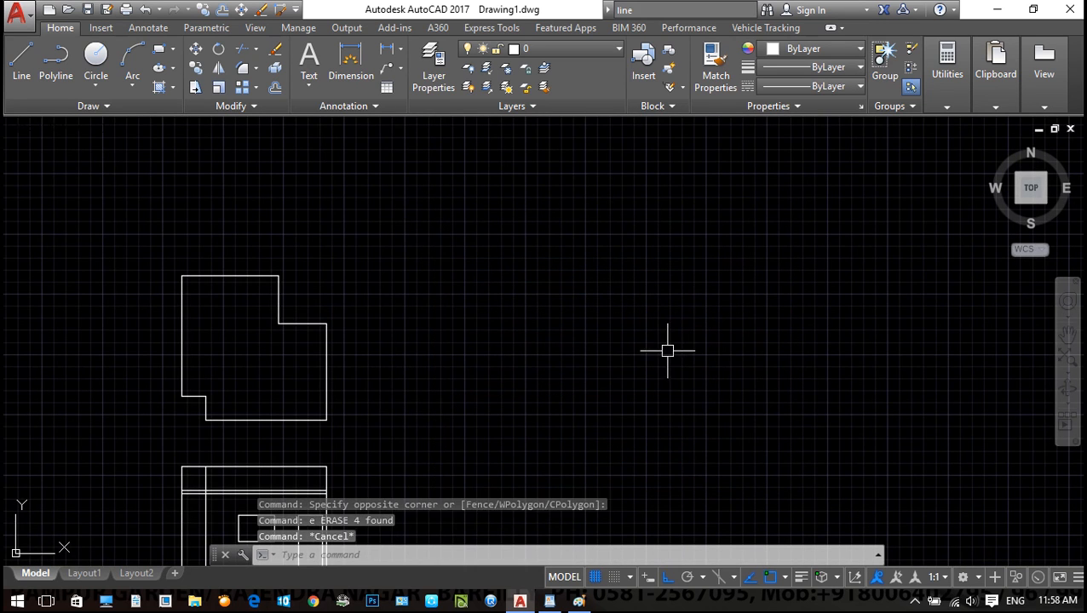
pyautogui.scroll(-2, 635, 350)
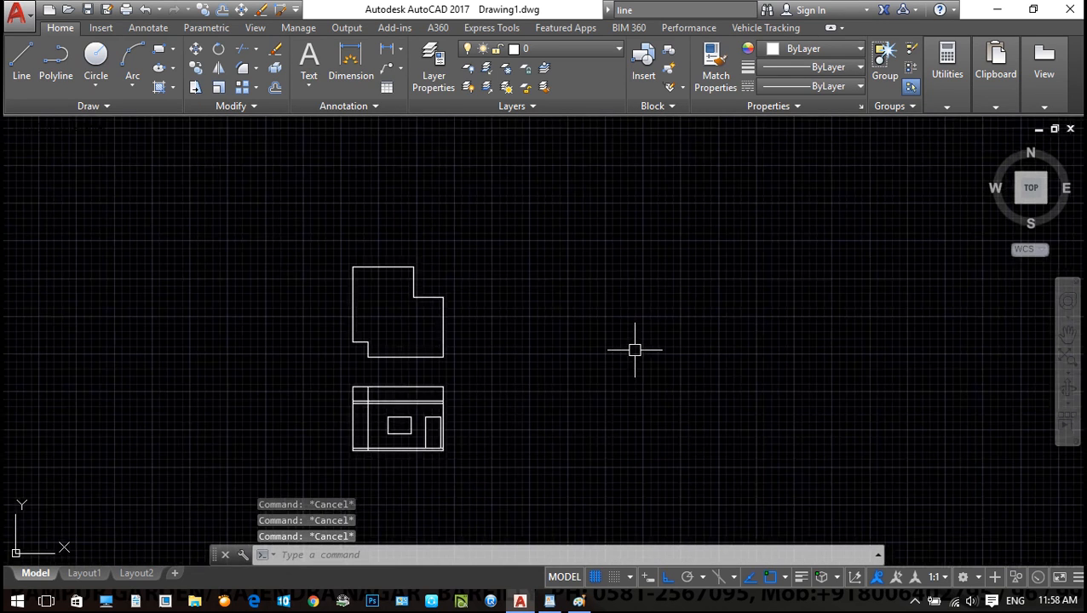
# Switch to WordPad to review the MultiLine notes on scale, justification and style, and return to AutoCAD
pyautogui.click(549, 601)
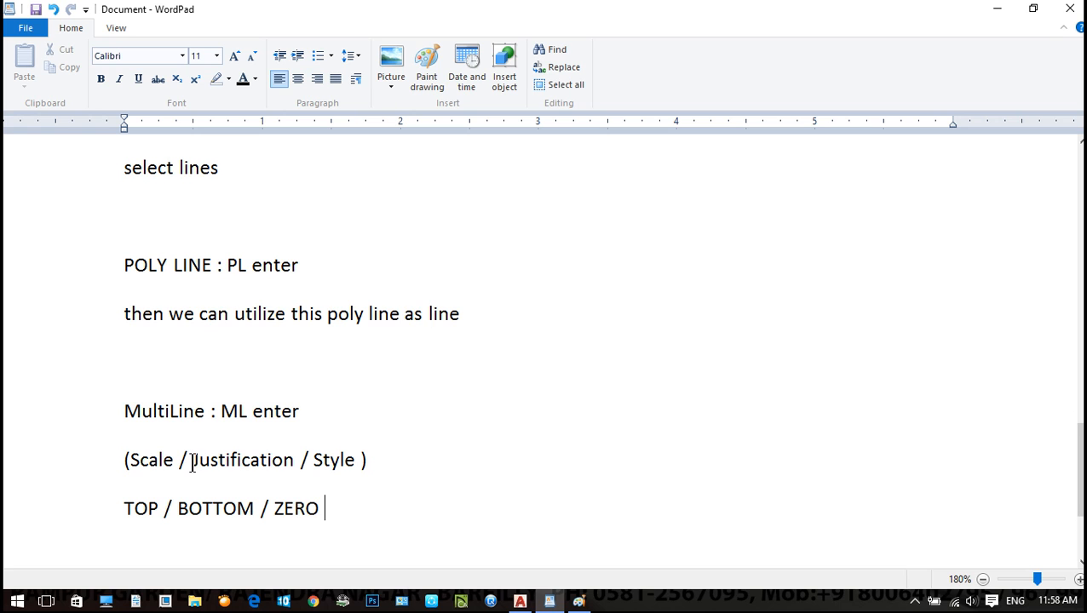
pyautogui.click(578, 601)
pyautogui.click(552, 602)
pyautogui.click(518, 602)
pyautogui.press('Escape')
pyautogui.press('Escape')
pyautogui.press('Escape')
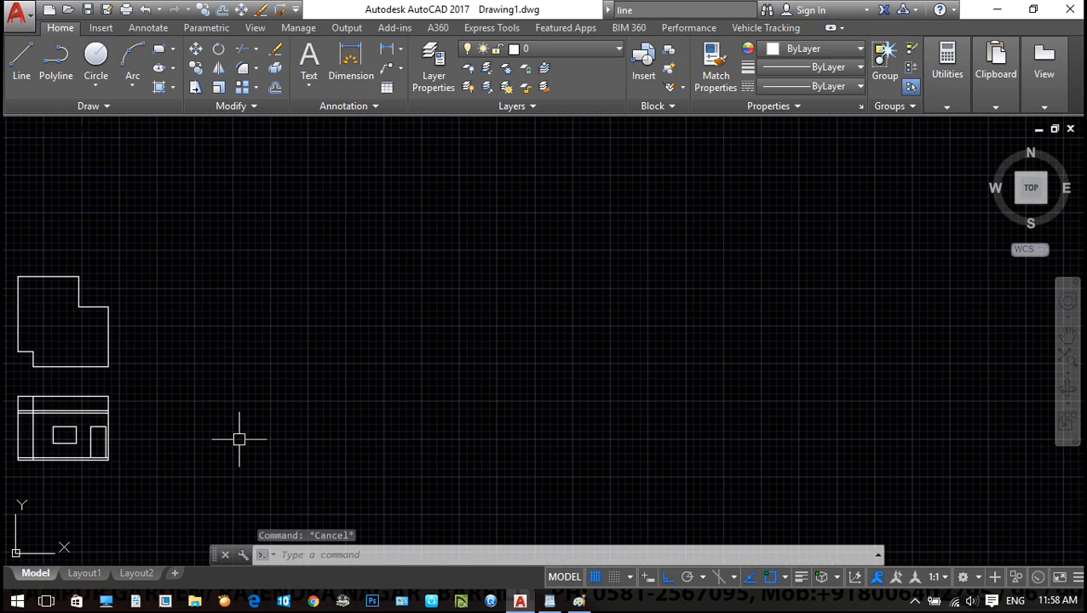
# Start the Multiline command and set its scale to 4
pyautogui.write('ml')
pyautogui.press('Return')
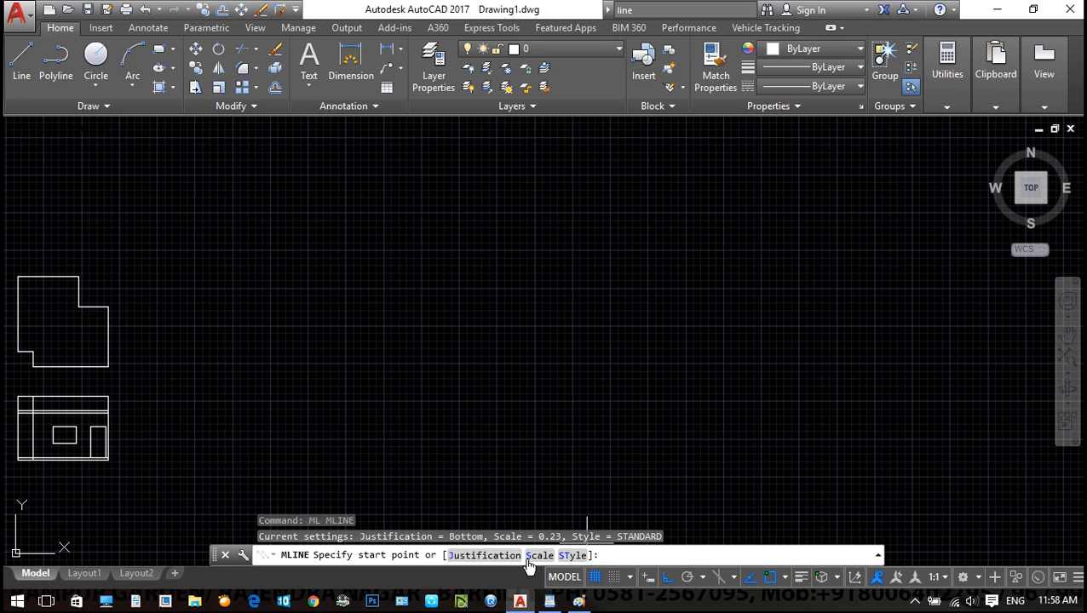
pyautogui.click(539, 555)
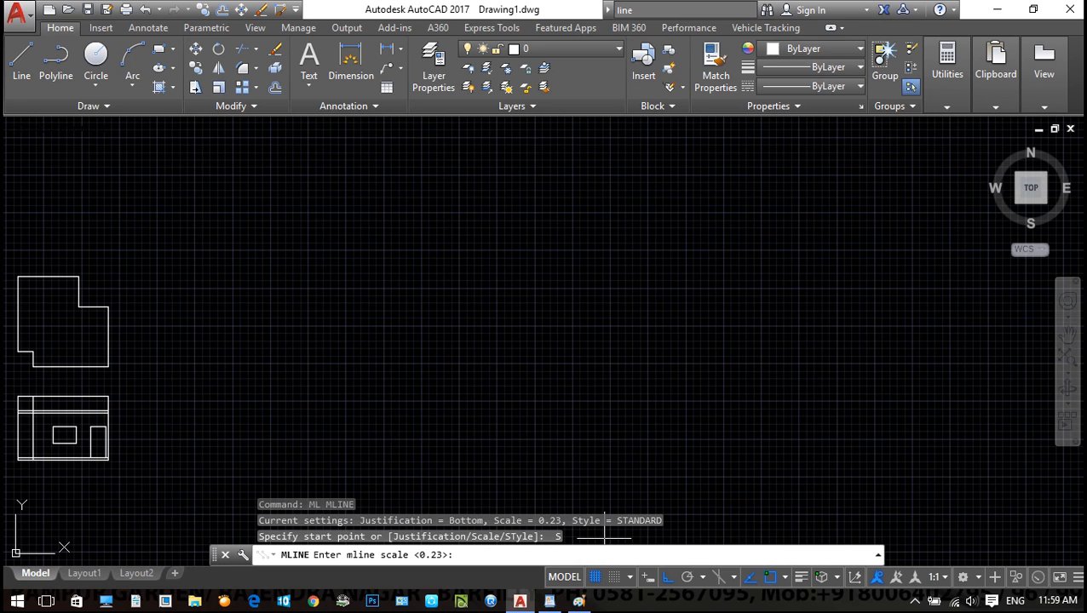
pyautogui.press('Return')
# Draw a stepped three-segment multiline in the empty area beside the plan and elevation: across, up, and across again
pyautogui.moveTo(388, 348); pyautogui.dragTo(294, 356, button='middle')
pyautogui.click(292, 398)
pyautogui.scroll(-1, 531, 333)
pyautogui.moveTo(613, 381); pyautogui.dragTo(465, 379, button='middle')
pyautogui.scroll(-1, 459, 371)
pyautogui.click(597, 382)
pyautogui.click(597, 198)
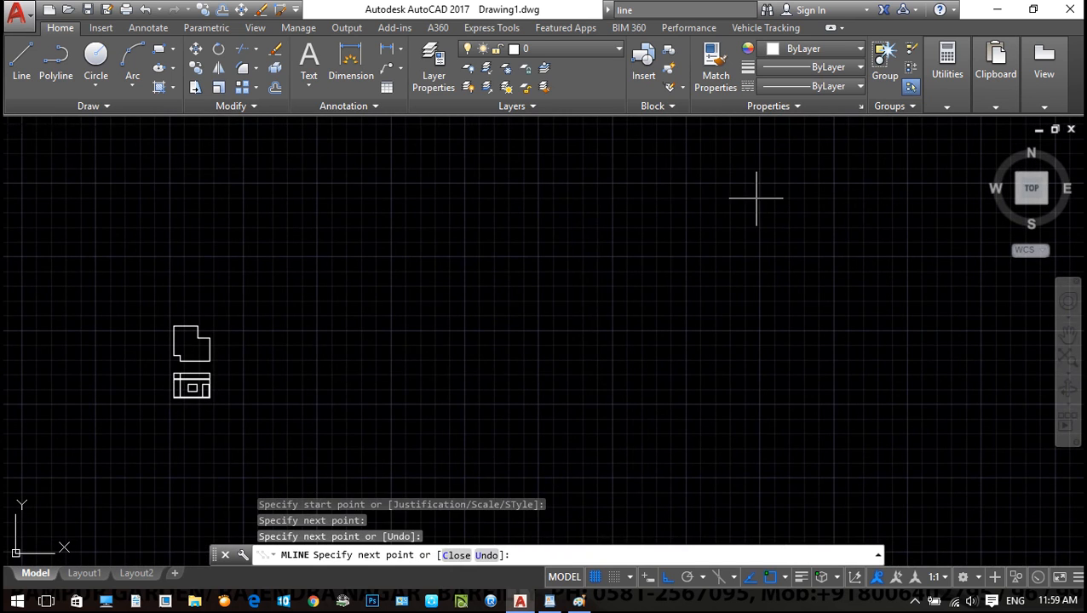
pyautogui.click(757, 198)
pyautogui.press('Escape')
pyautogui.press('Escape')
# Start another multiline and set its scale to 2
pyautogui.write('ml')
pyautogui.press('Return')
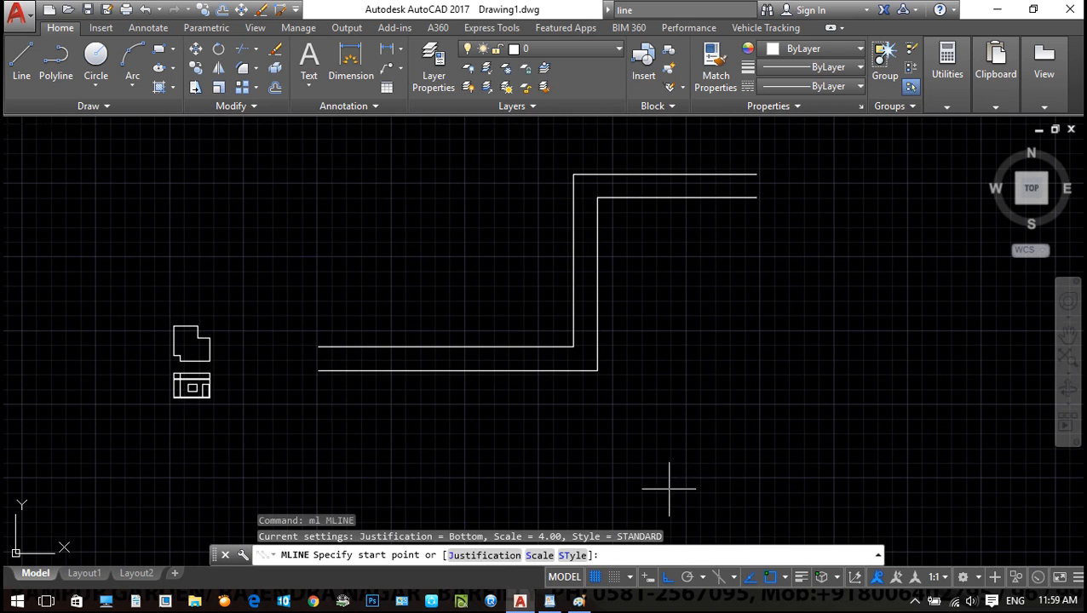
pyautogui.click(540, 556)
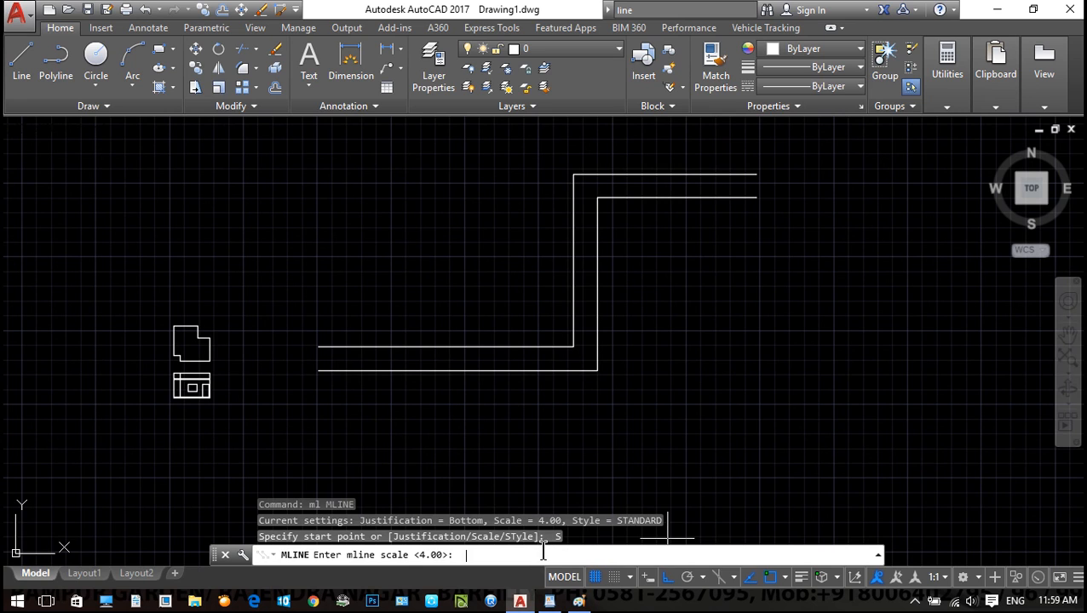
pyautogui.write('2')
pyautogui.press('Return')
pyautogui.click(432, 247)
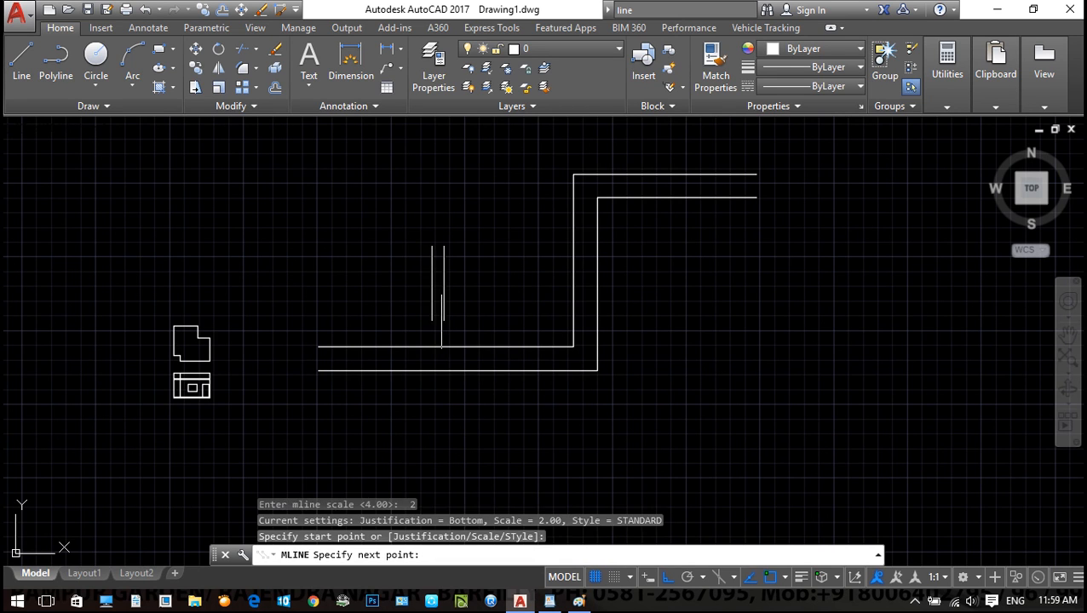
pyautogui.press('Escape')
pyautogui.press('Return')
pyautogui.click(460, 344)
pyautogui.press('Escape')
# Draw a vertical multiline crossing the lower horizontal run of the stepped multiline
pyautogui.press('Return')
pyautogui.click(460, 234)
pyautogui.click(469, 462)
pyautogui.press('Escape')
# Draw a second vertical multiline across the lower horizontal run, between the first one and the stepped multiline's corner
pyautogui.moveTo(565, 438); pyautogui.dragTo(465, 410, button='middle')
pyautogui.press('Return')
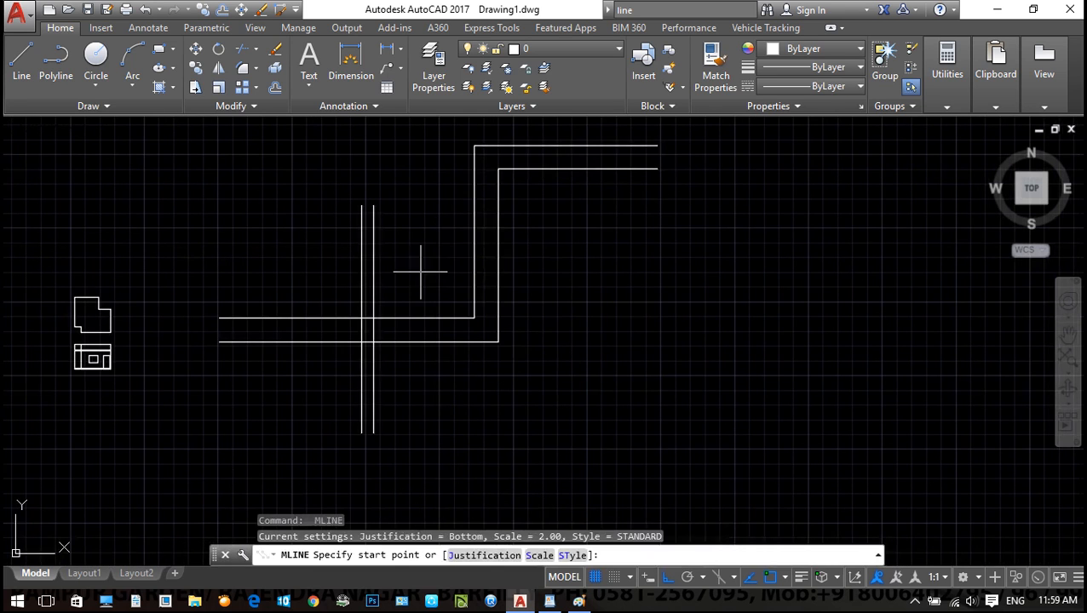
pyautogui.click(421, 244)
pyautogui.click(423, 429)
pyautogui.press('Escape')
pyautogui.scroll(2, 536, 436)
pyautogui.press('Escape')
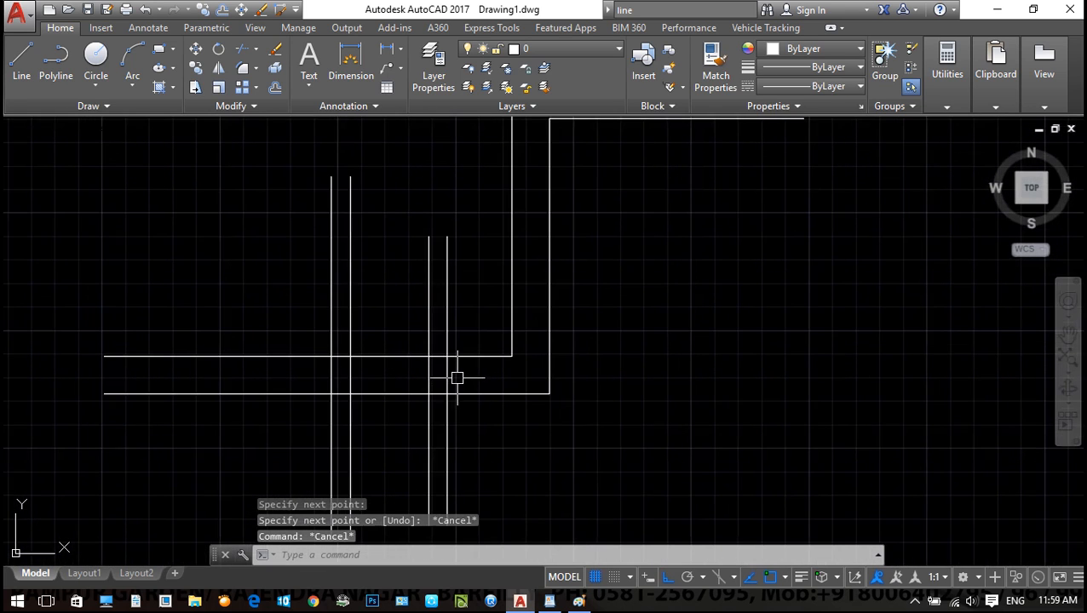
pyautogui.doubleClick(446, 317)
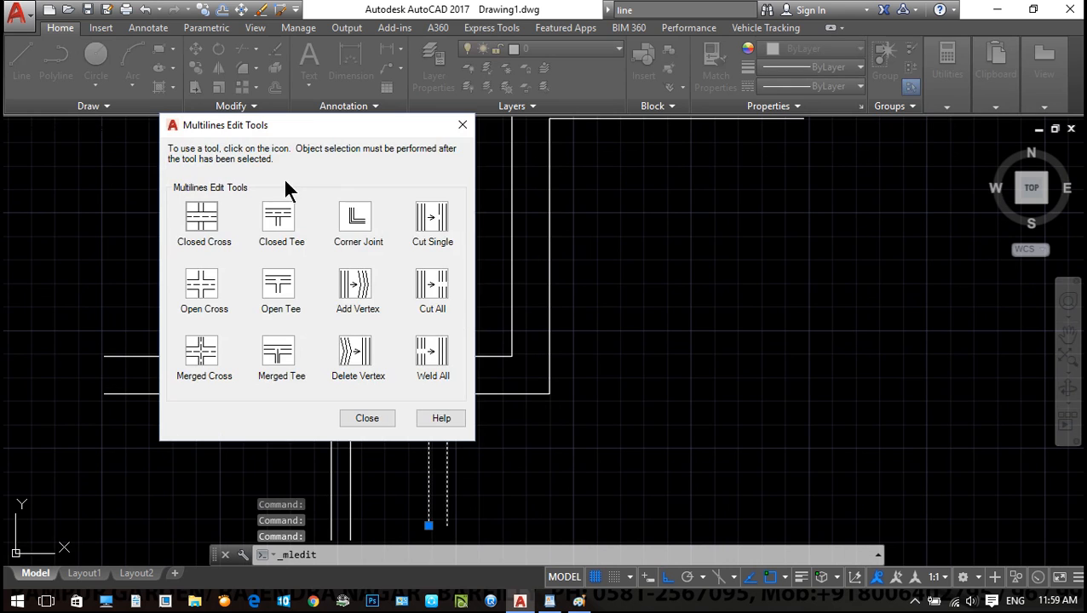
pyautogui.moveTo(252, 137); pyautogui.dragTo(704, 169)
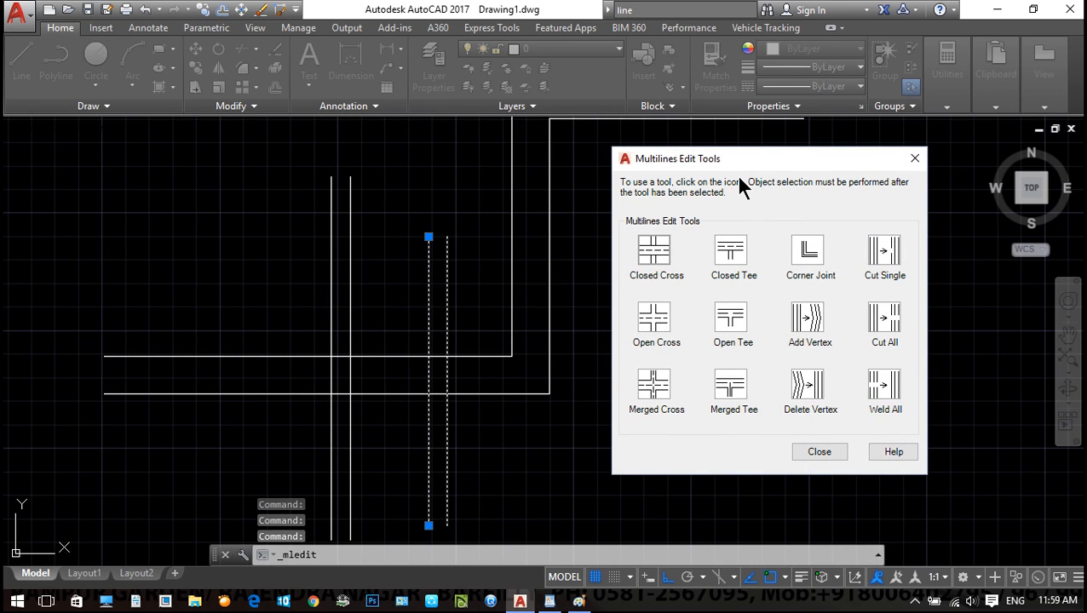
pyautogui.press('Escape')
pyautogui.press('Escape')
# Apply the Open Cross multiline edit where the shorter vertical multiline crosses the horizontal run
pyautogui.moveTo(558, 397); pyautogui.dragTo(533, 389, button='middle')
pyautogui.doubleClick(361, 382)
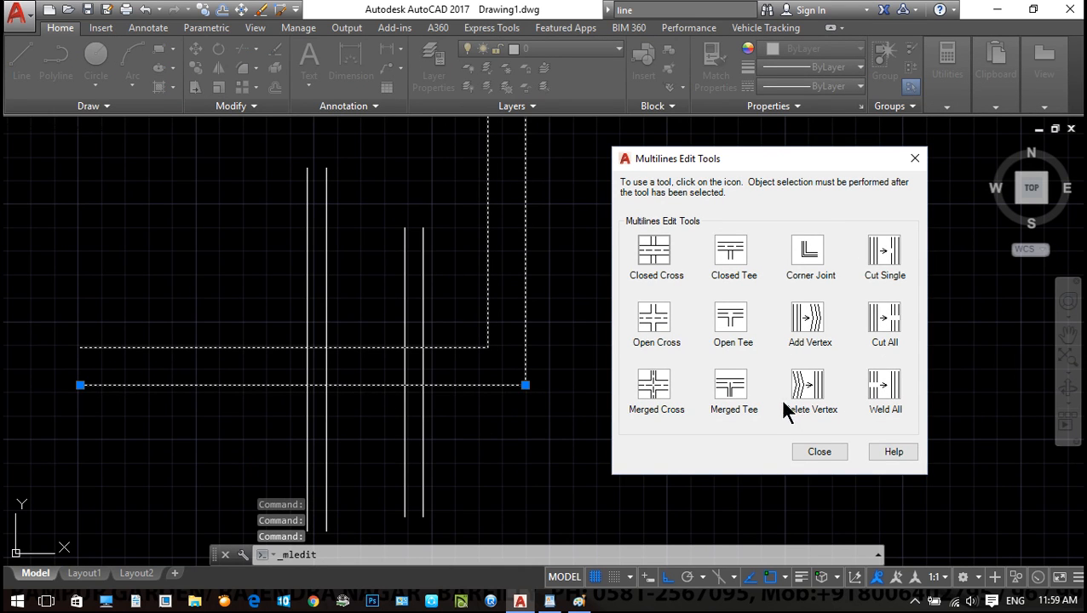
pyautogui.click(655, 317)
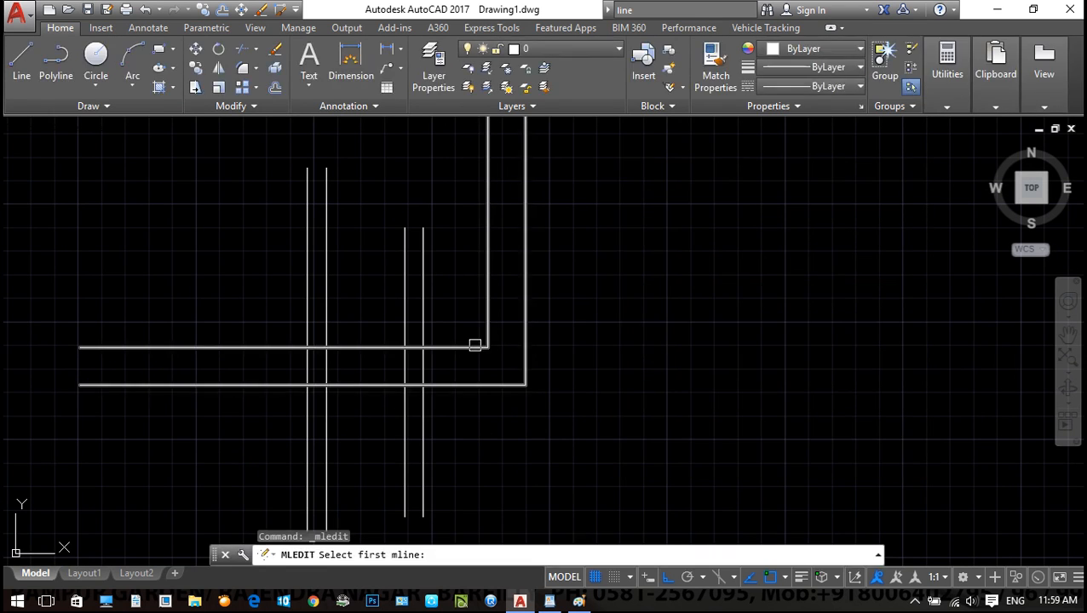
pyautogui.click(419, 319)
pyautogui.click(453, 348)
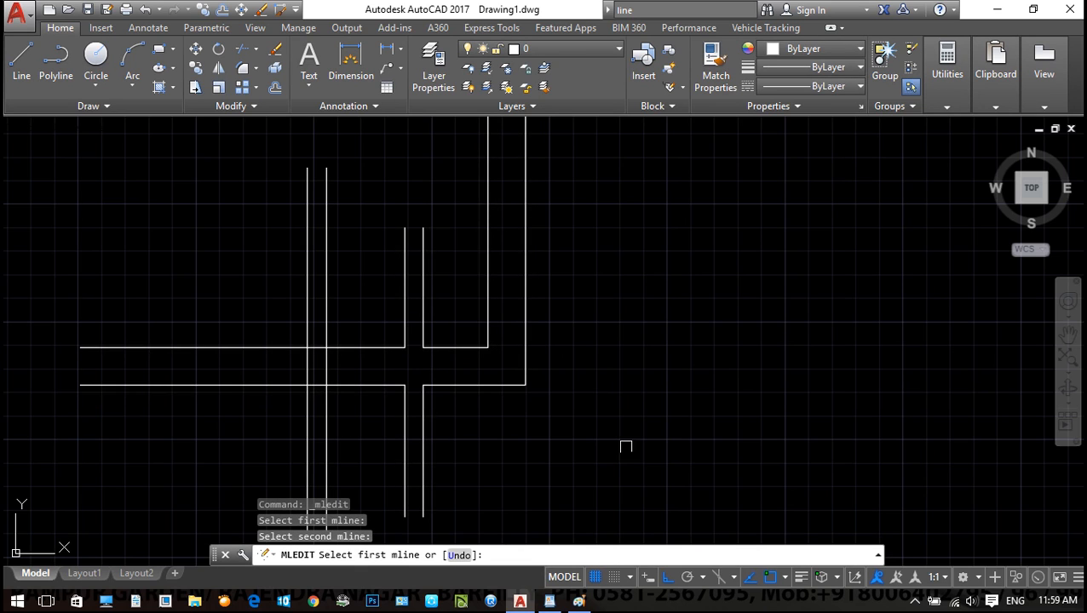
pyautogui.moveTo(673, 450); pyautogui.dragTo(705, 441, button='middle')
pyautogui.press('Escape')
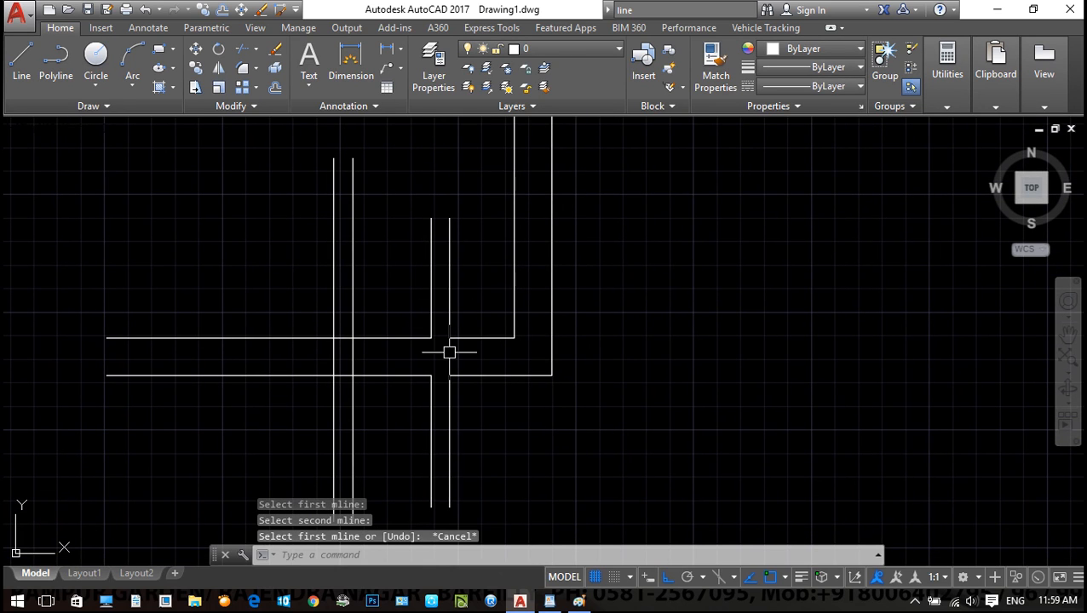
# Apply the Open Tee multiline edit to the longer vertical multiline and the horizontal run, keeping the vertical's upper part
pyautogui.moveTo(532, 395); pyautogui.dragTo(578, 364, button='middle')
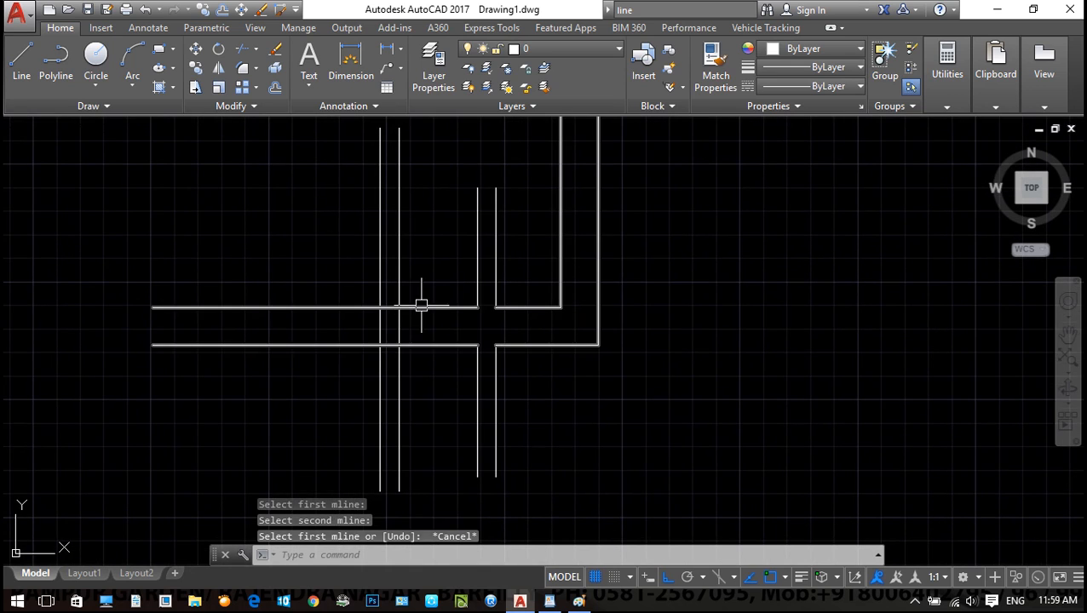
pyautogui.doubleClick(421, 305)
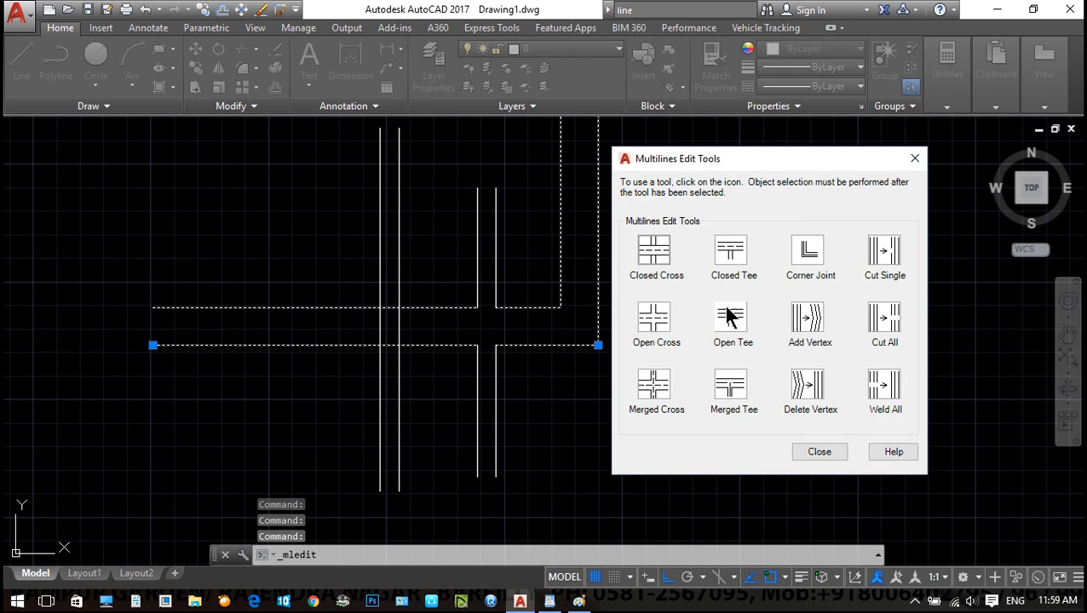
pyautogui.click(728, 311)
pyautogui.click(398, 269)
pyautogui.click(422, 307)
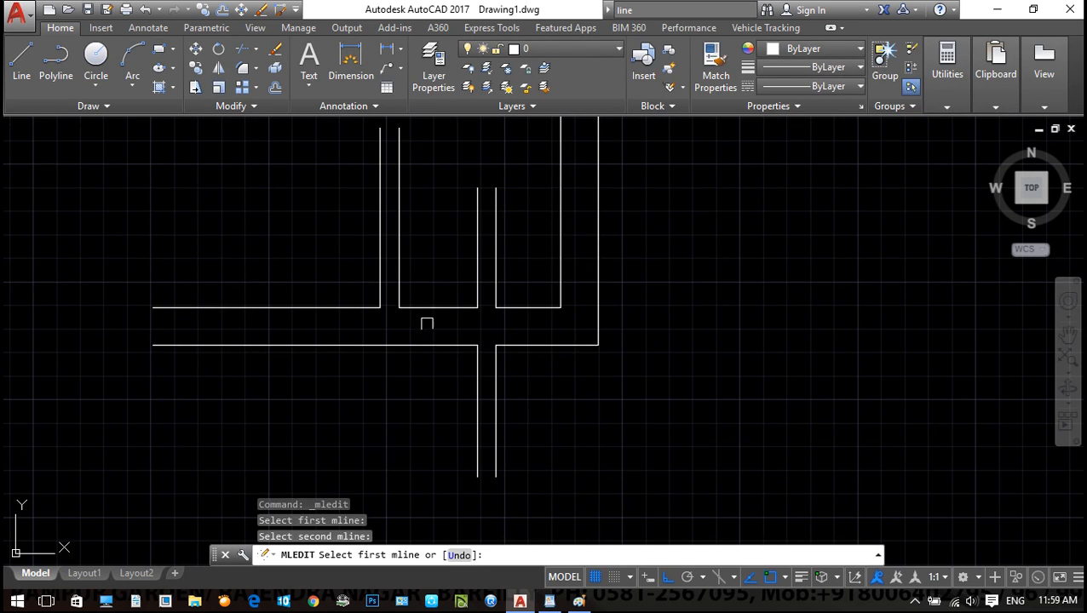
pyautogui.press('Escape')
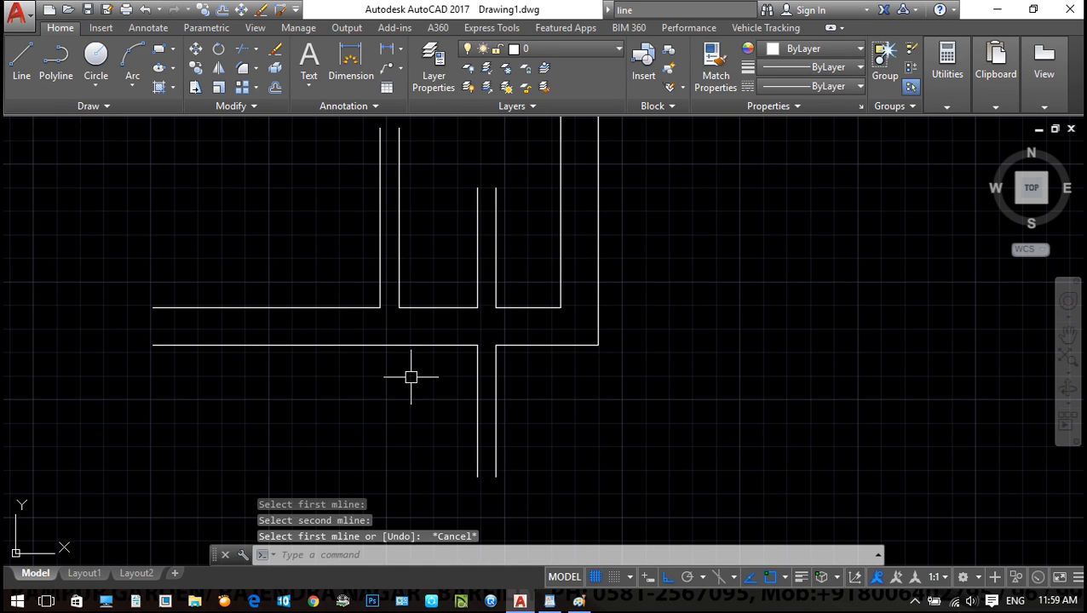
pyautogui.moveTo(413, 359); pyautogui.dragTo(415, 372, button='middle')
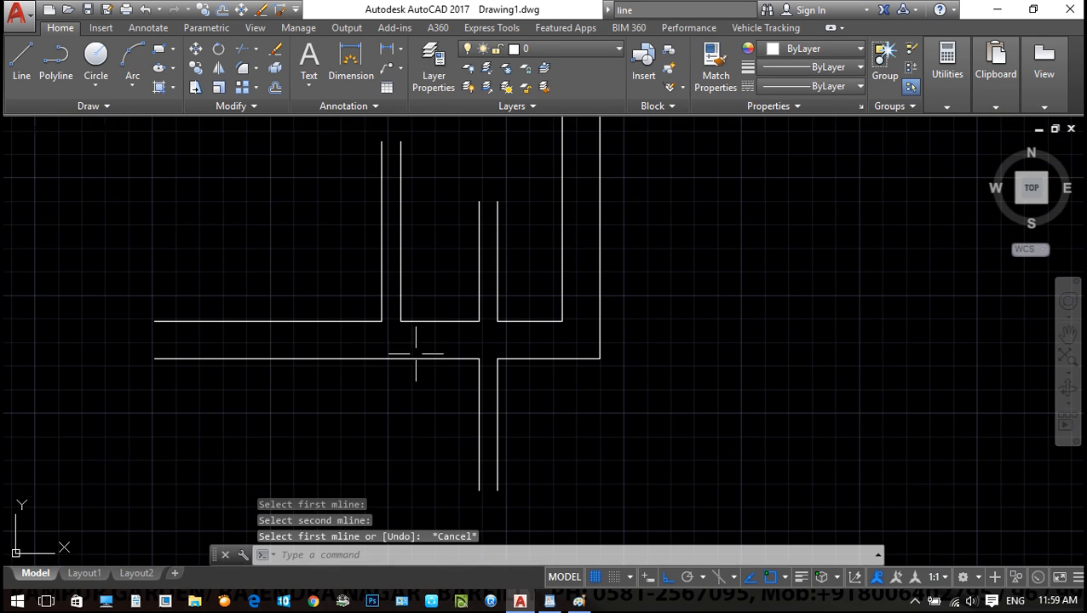
pyautogui.scroll(-3, 356, 270)
pyautogui.doubleClick(449, 255)
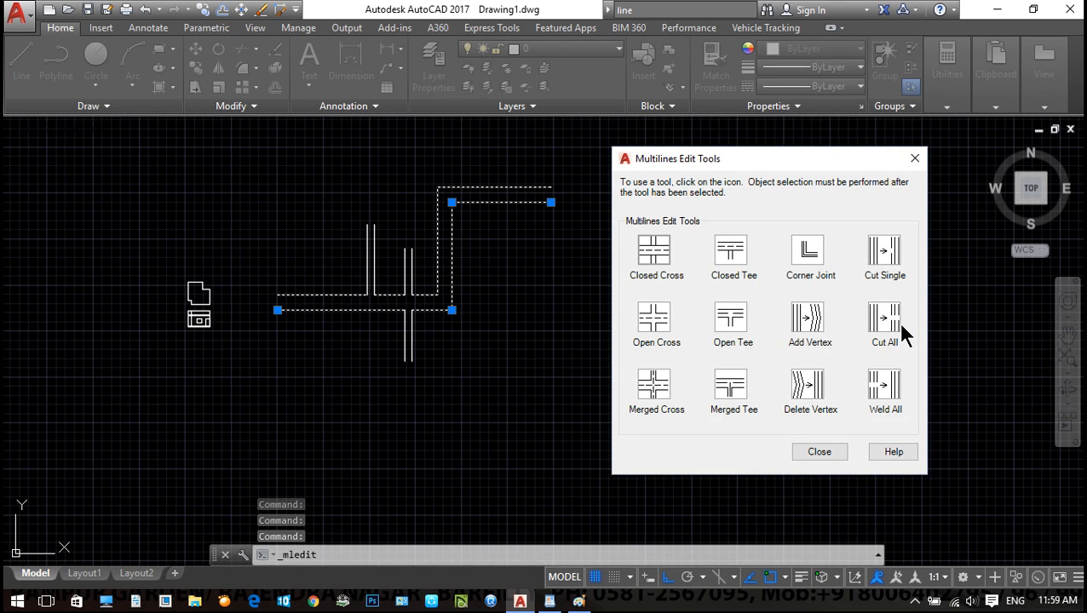
pyautogui.click(803, 394)
pyautogui.scroll(2, 455, 295)
pyautogui.press('Escape')
# Add one vertex on the vertical run and another on the upper horizontal run of the stepped multiline
pyautogui.click(440, 301)
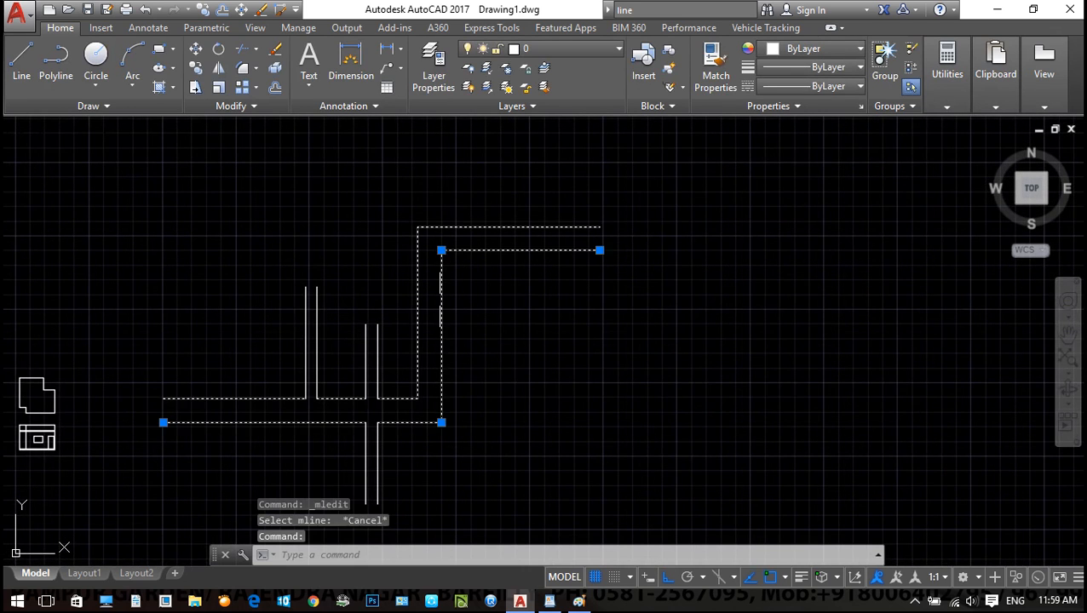
pyautogui.press('Return')
pyautogui.click(807, 328)
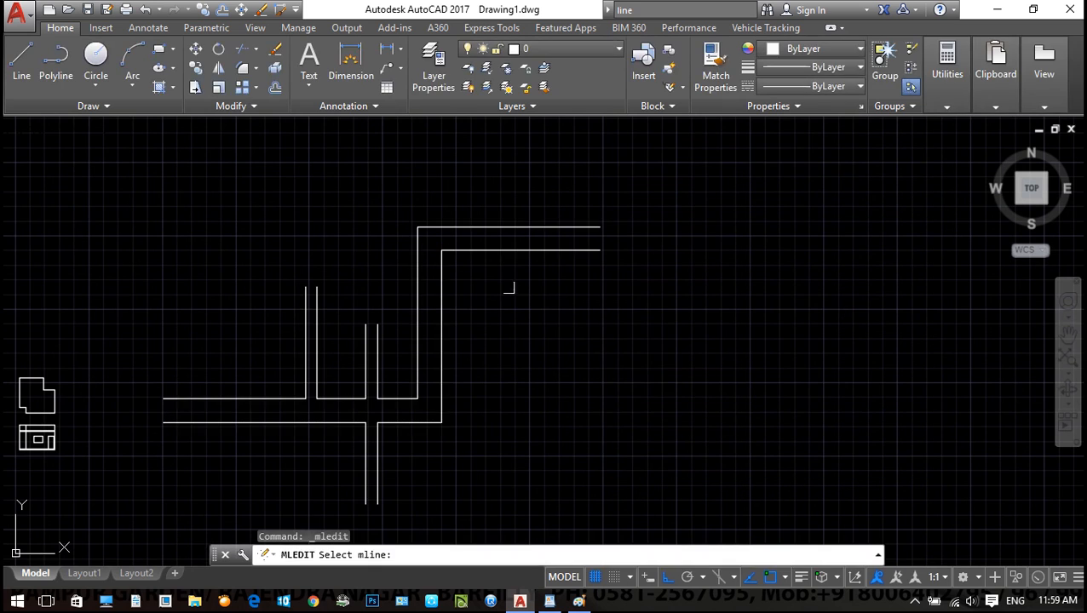
pyautogui.click(440, 308)
pyautogui.press('Return')
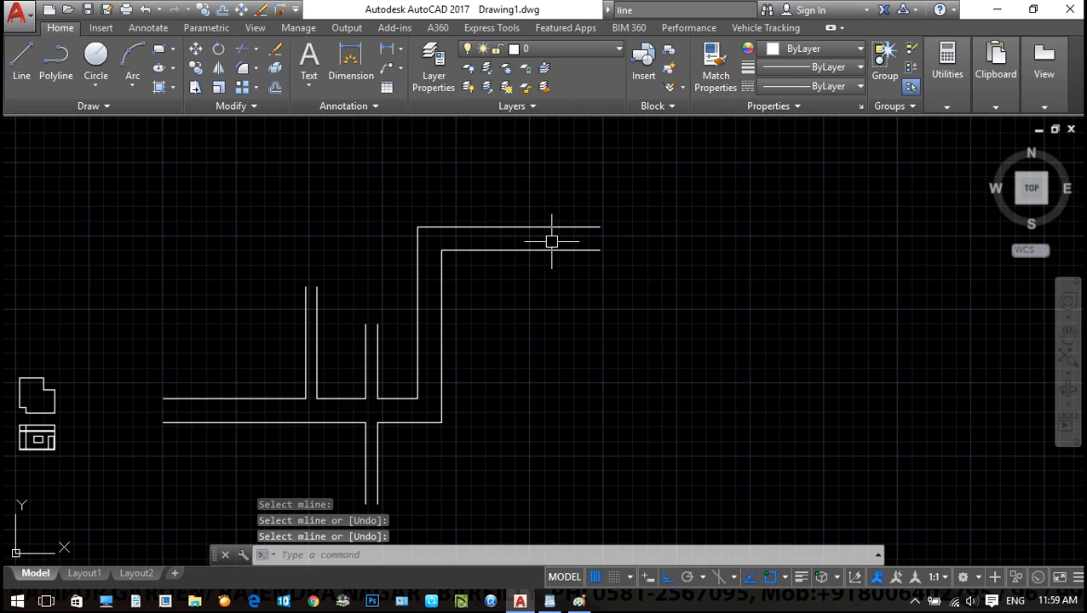
# Stretch the stepped multiline's new upper-run vertex downward and its new vertical-run vertex to the left
pyautogui.click(554, 235)
pyautogui.click(532, 267)
pyautogui.click(544, 251)
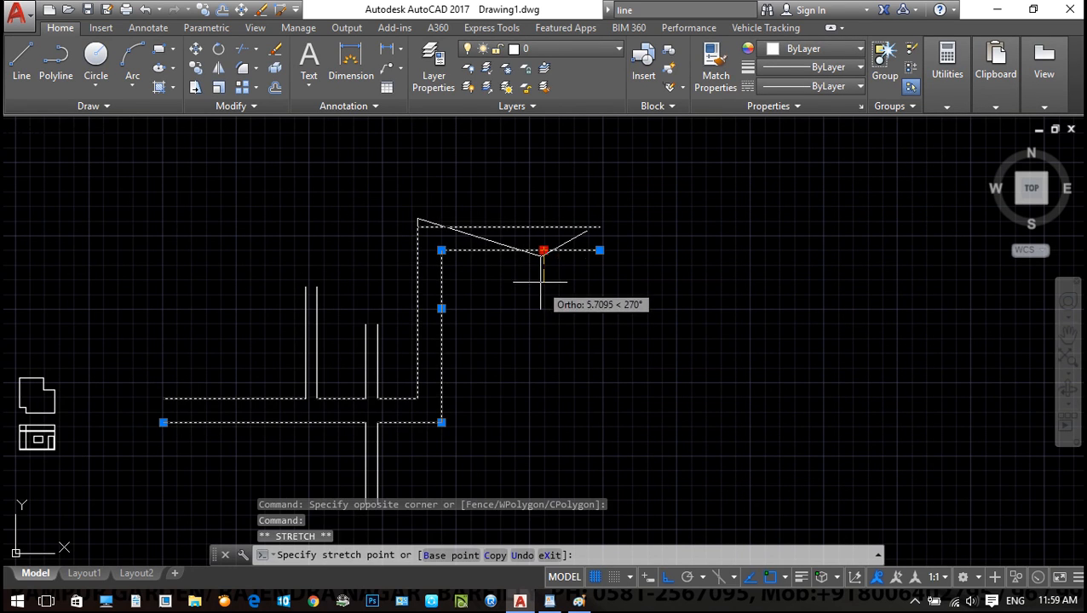
pyautogui.click(541, 277)
pyautogui.click(441, 309)
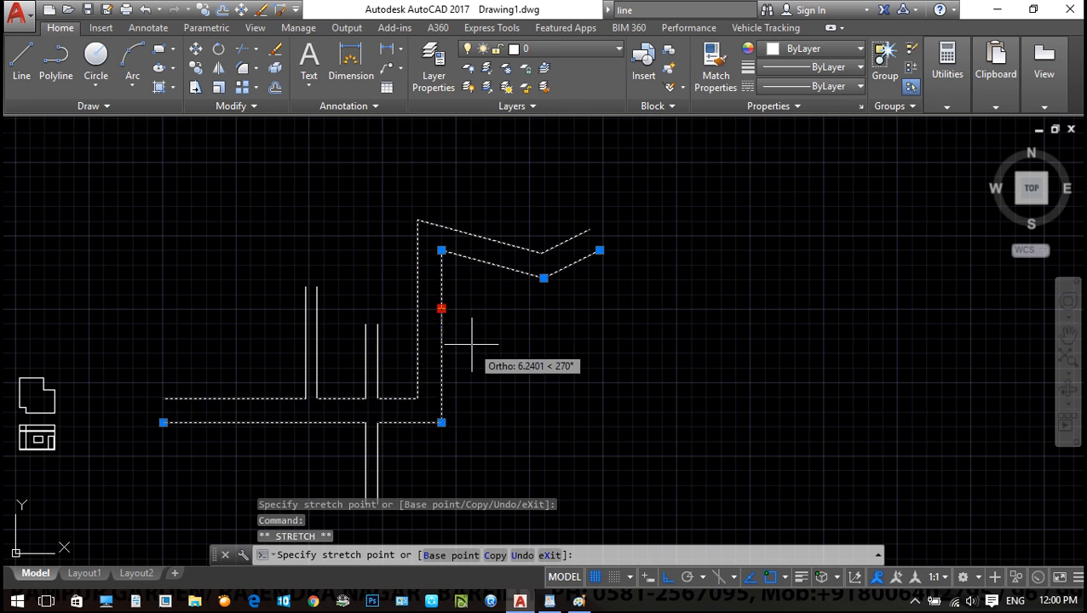
pyautogui.scroll(4, 443, 322)
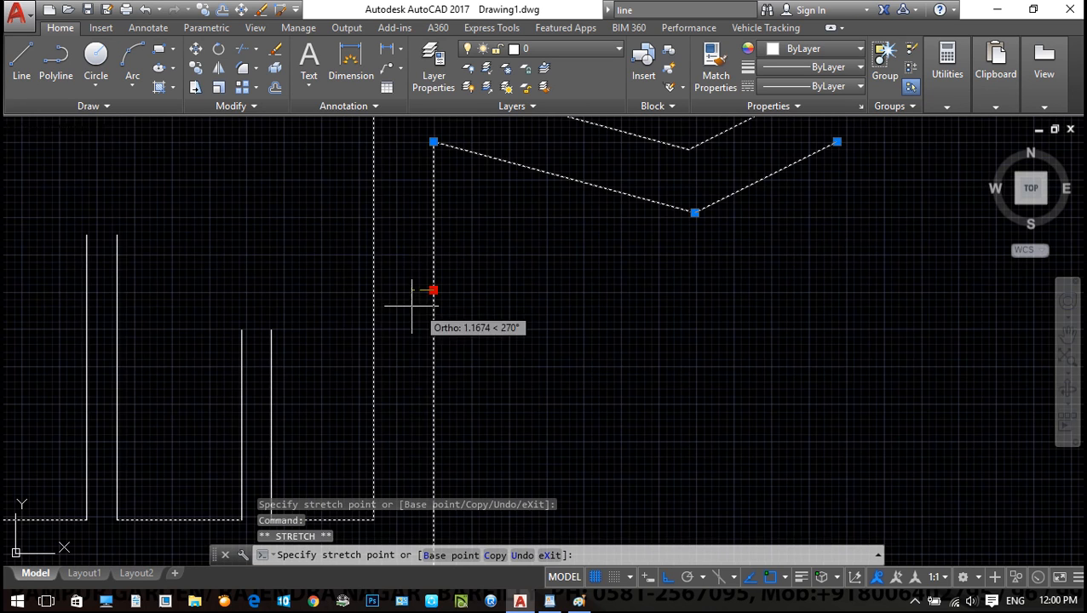
pyautogui.click(390, 290)
pyautogui.scroll(-4, 422, 317)
pyautogui.press('Escape')
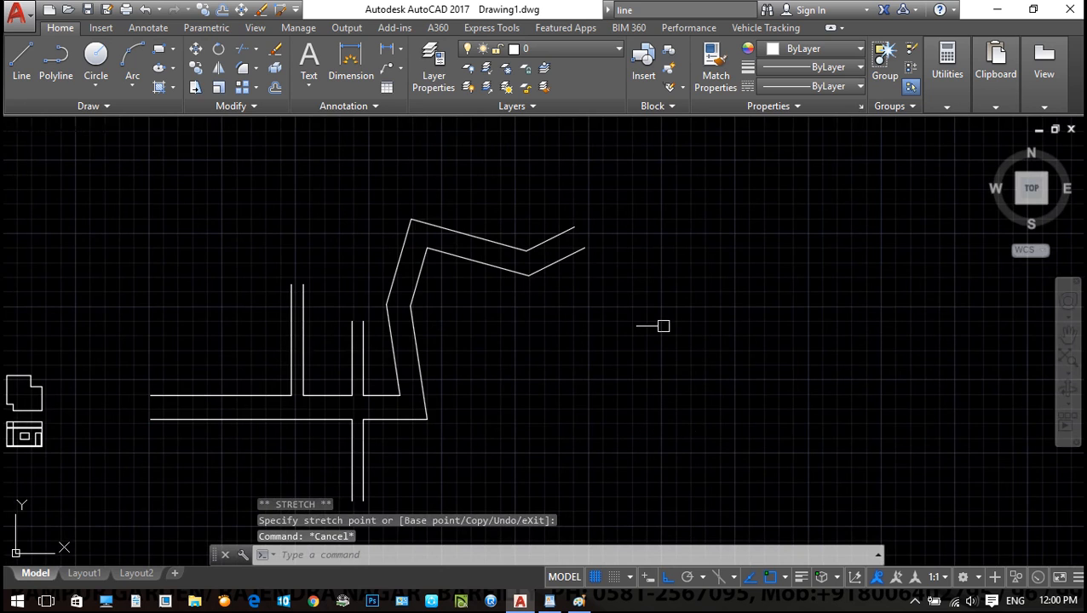
# Delete the two bent-in vertices and the upper corner vertex of the stepped multiline with the Delete Vertex tool
pyautogui.moveTo(532, 267); pyautogui.dragTo(534, 274, button='middle')
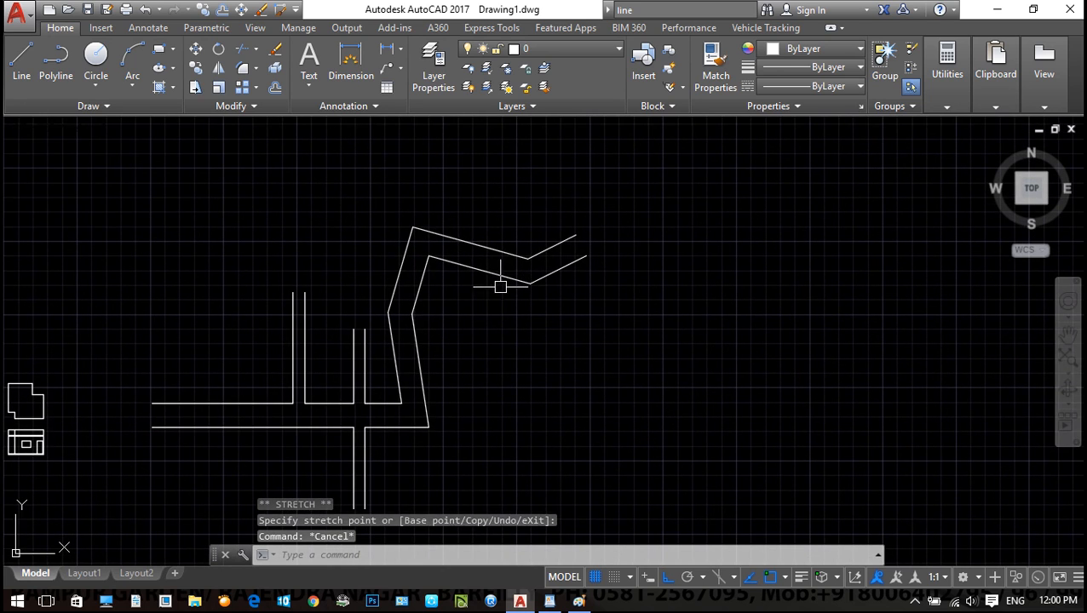
pyautogui.click(508, 277)
pyautogui.doubleClick(558, 269)
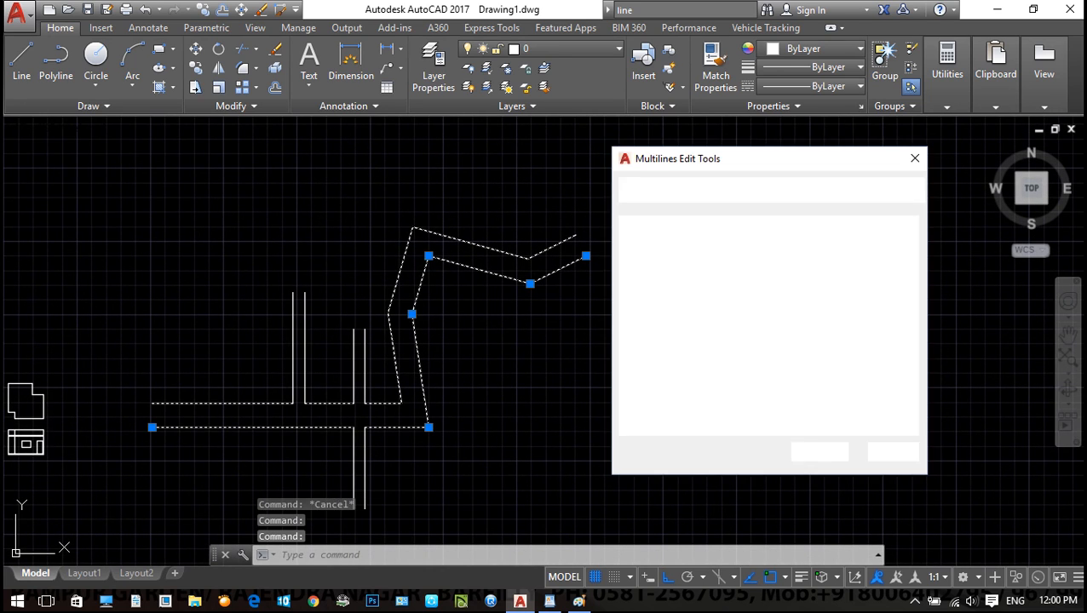
pyautogui.click(807, 387)
pyautogui.click(531, 283)
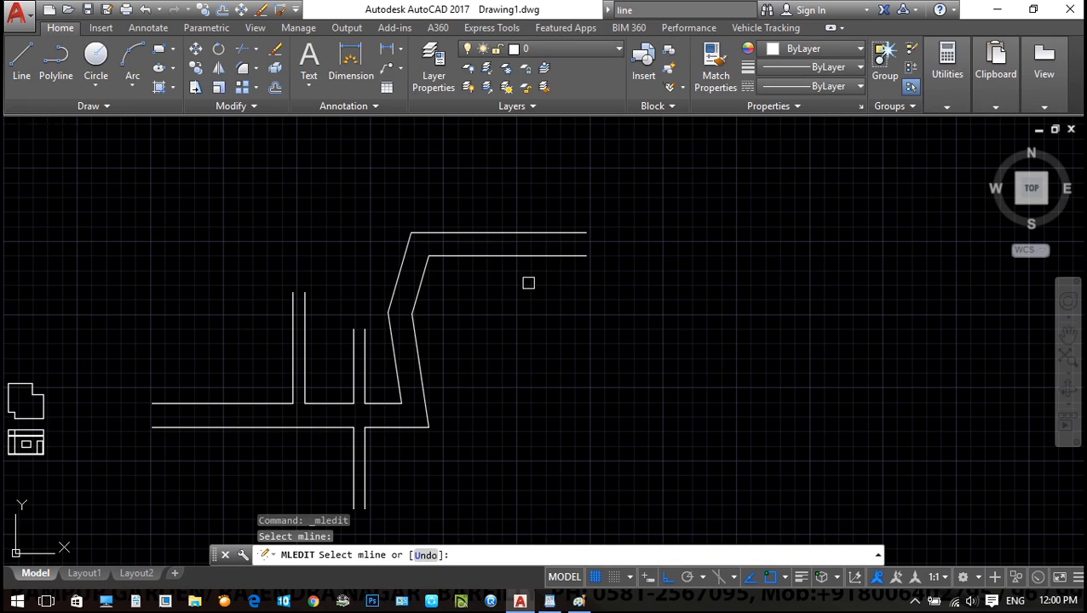
pyautogui.click(413, 315)
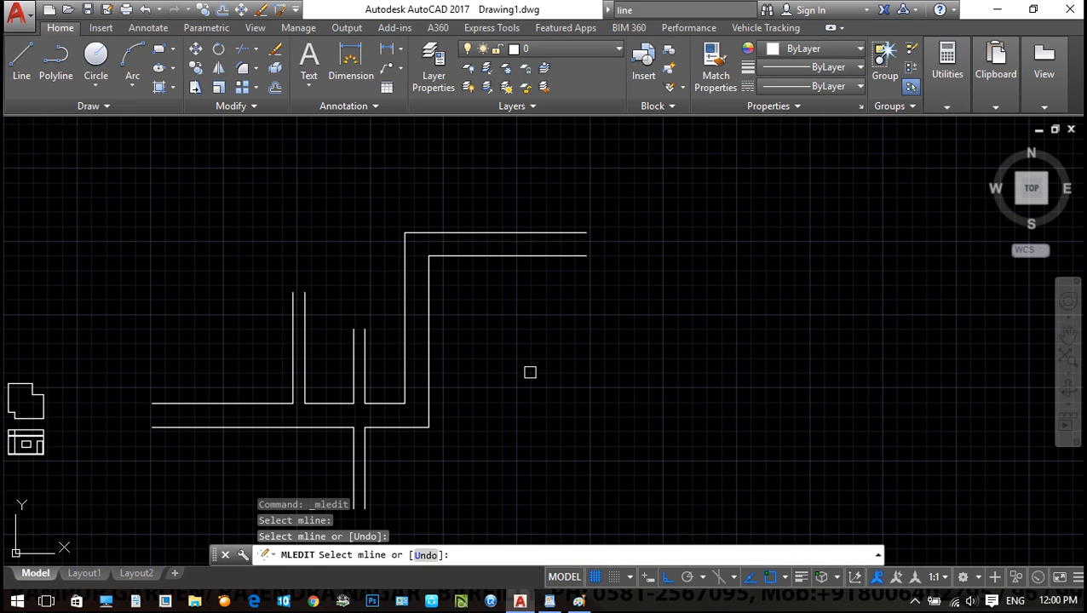
pyautogui.click(403, 236)
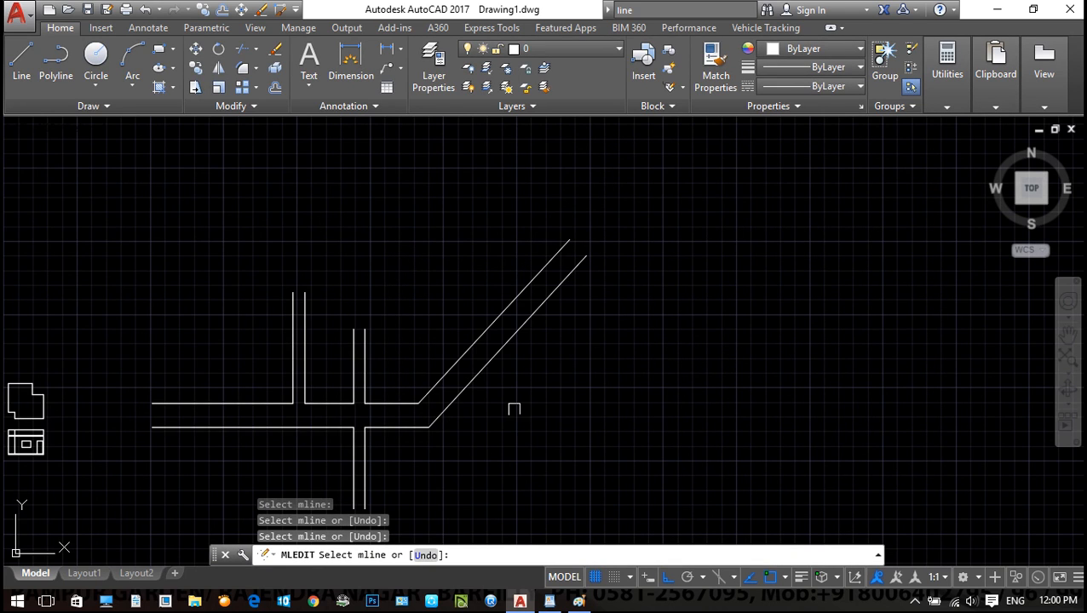
pyautogui.press('Return')
pyautogui.moveTo(573, 409); pyautogui.dragTo(608, 393, button='middle')
pyautogui.press('Escape')
pyautogui.press('Escape')
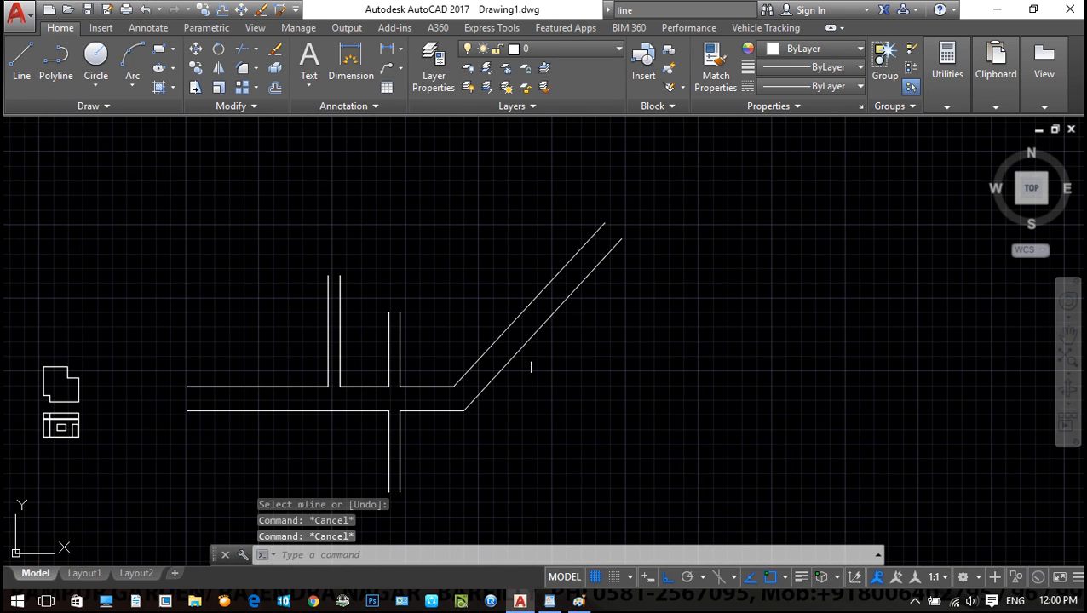
pyautogui.doubleClick(470, 412)
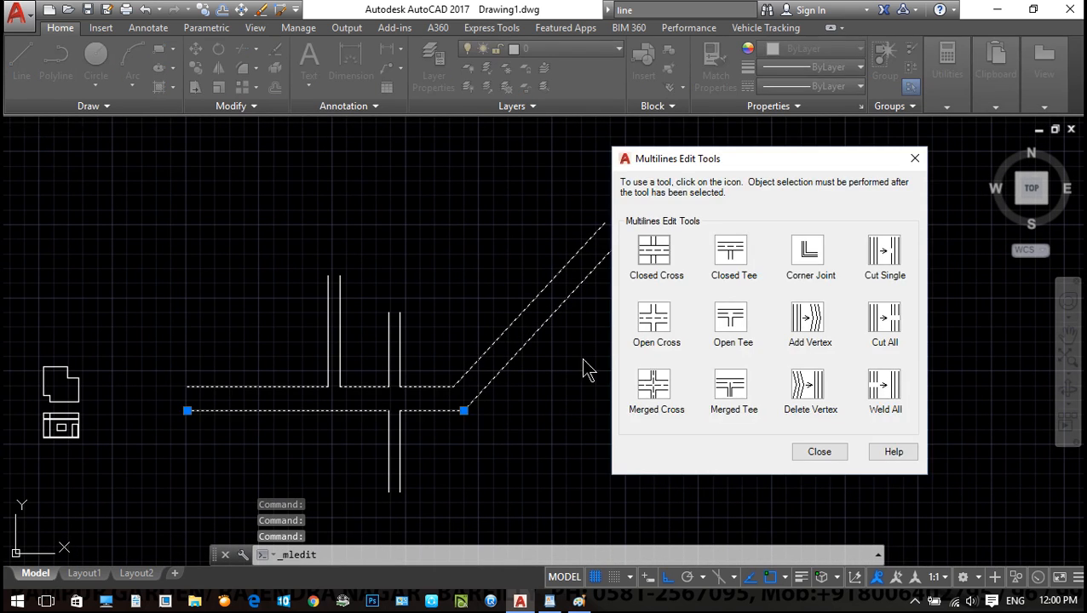
pyautogui.press('Escape')
pyautogui.scroll(-3, 498, 351)
pyautogui.press('Escape')
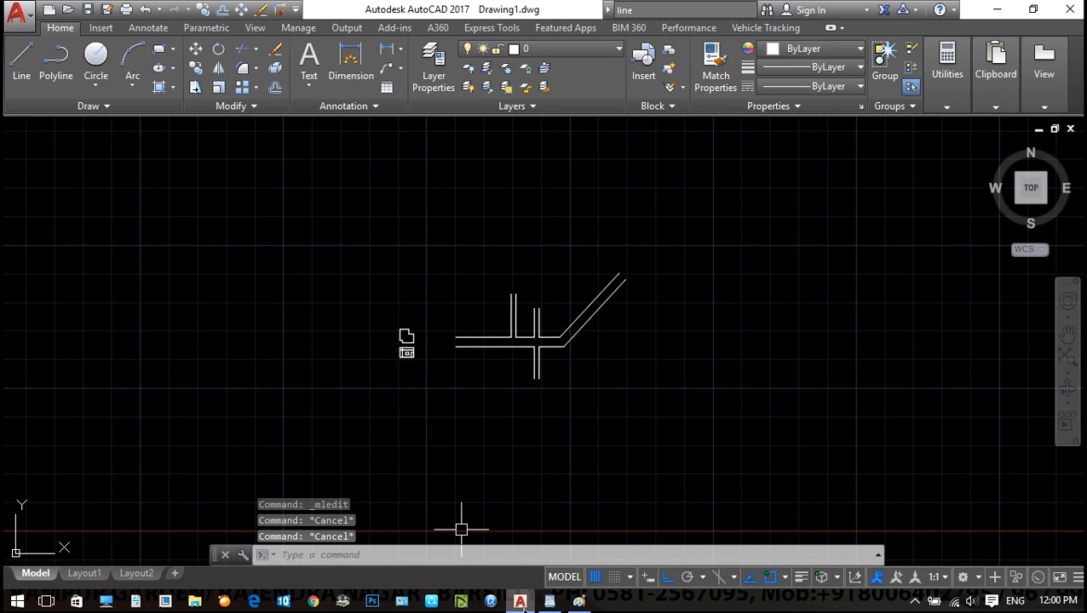
# Switch to the WordPad notes and add the entry "RAY : RAY enter" a few lines below the MultiLine notes
pyautogui.click(549, 601)
pyautogui.scroll(-1, 393, 426)
pyautogui.scroll(5, 369, 412)
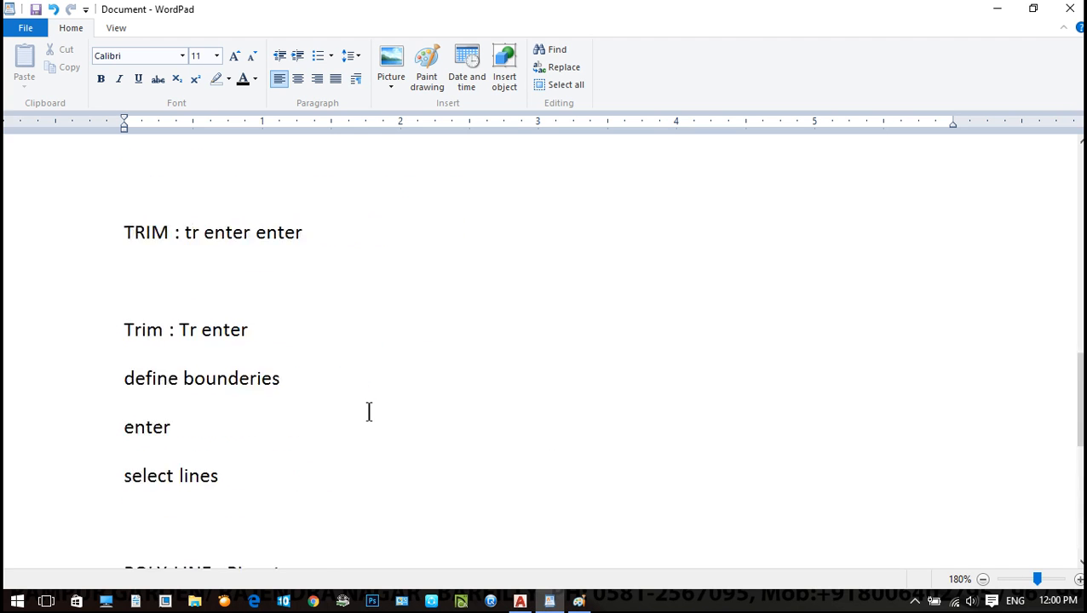
pyautogui.scroll(-7, 402, 450)
pyautogui.press('Return')
pyautogui.press('Return')
pyautogui.press('Return')
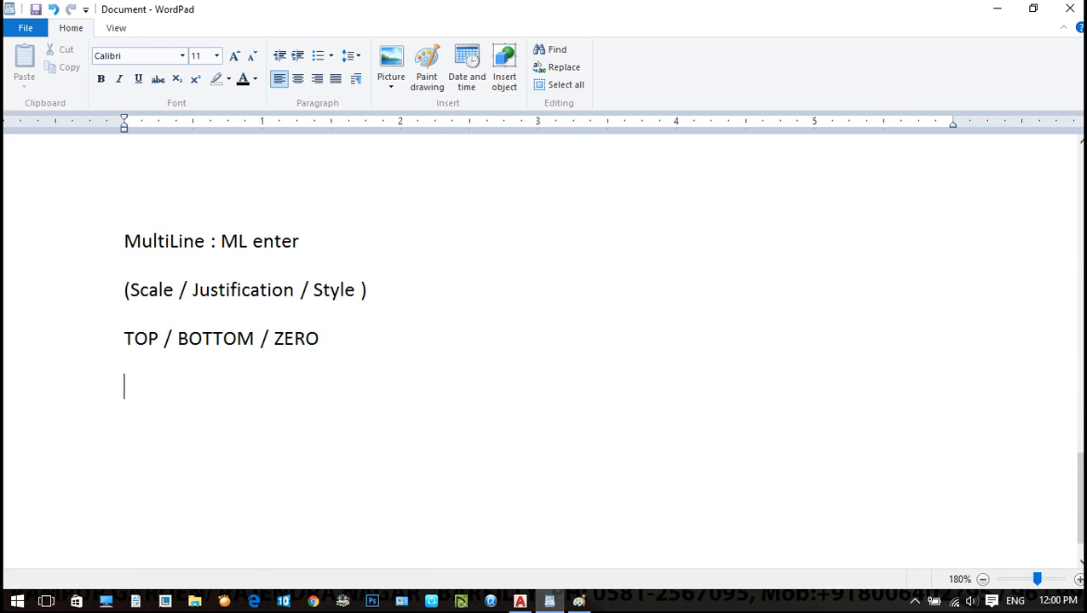
pyautogui.write('RAY  :')
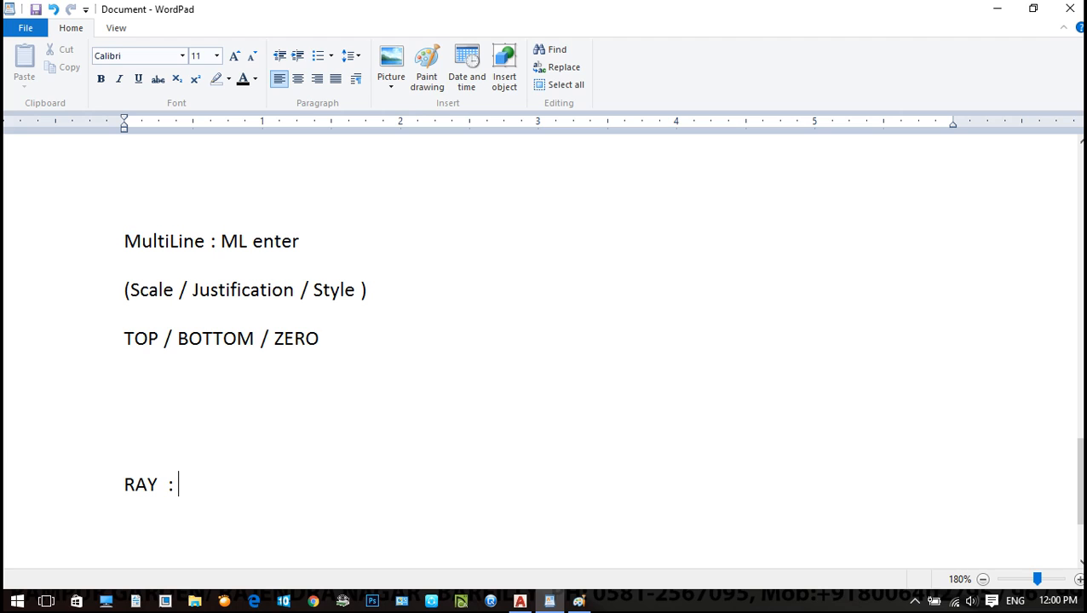
pyautogui.write('RAY enter ')
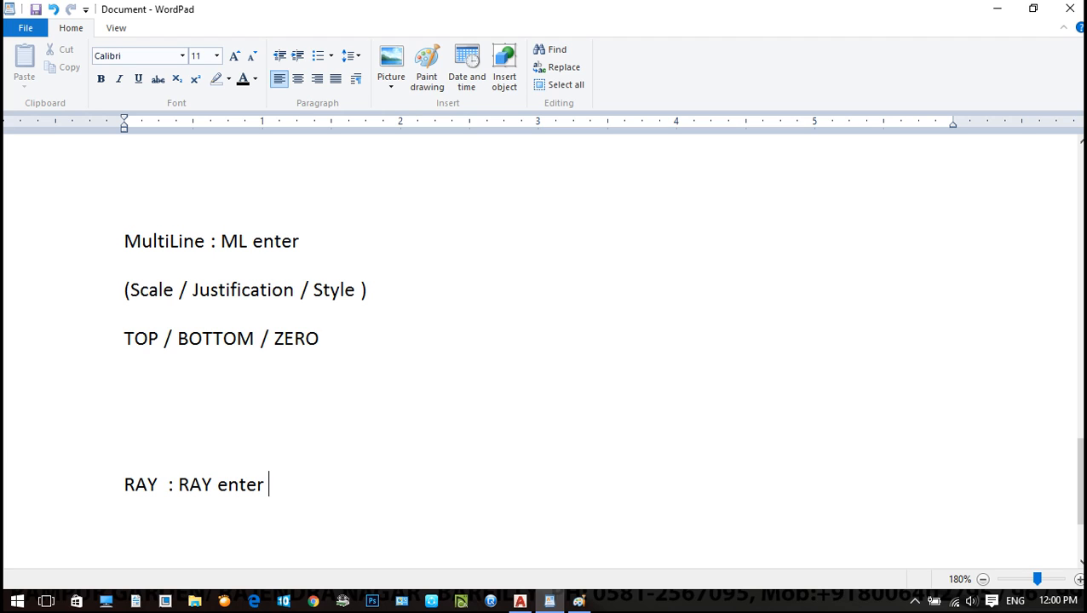
# Continue the RAY note with "define starting point then create rays" and end the line
pyautogui.write('define')
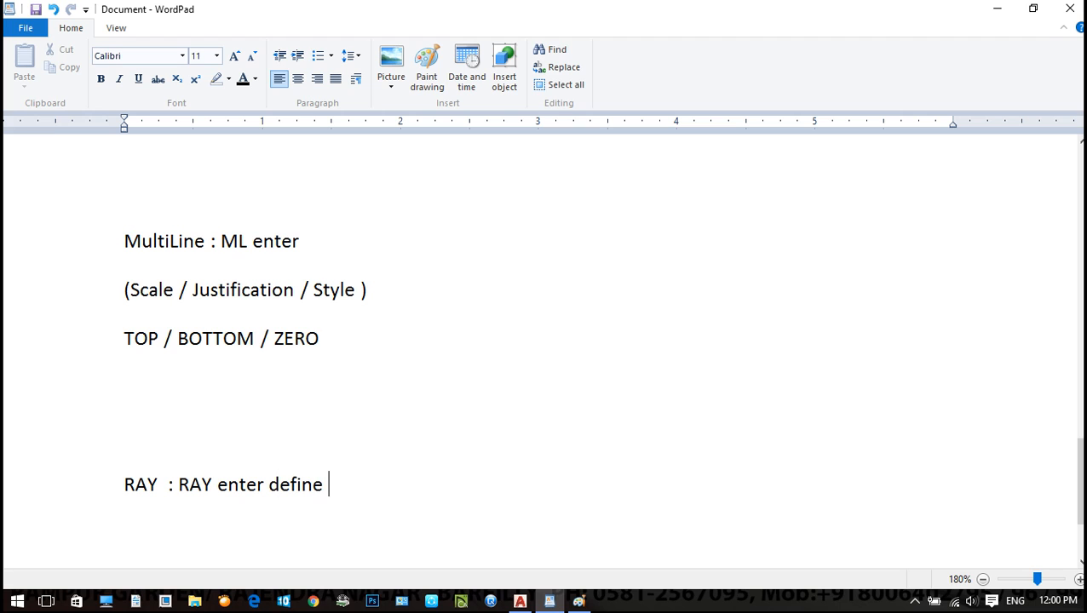
pyautogui.write(' starting ')
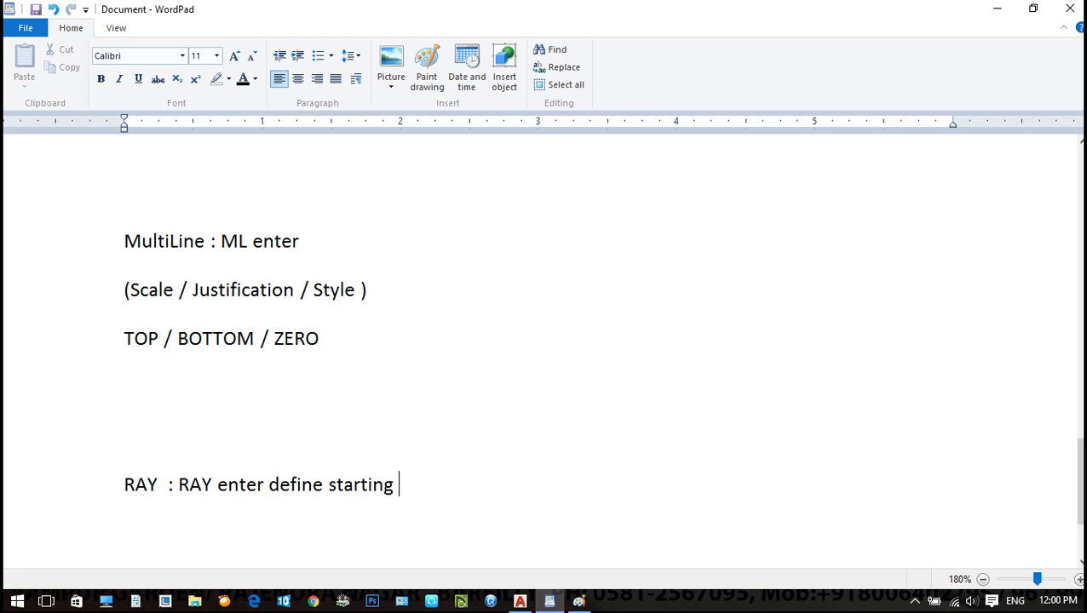
pyautogui.write('point rhen')
pyautogui.press('BackSpace')
pyautogui.press('BackSpace')
pyautogui.press('BackSpace')
pyautogui.press('BackSpace')
pyautogui.write('then create rays')
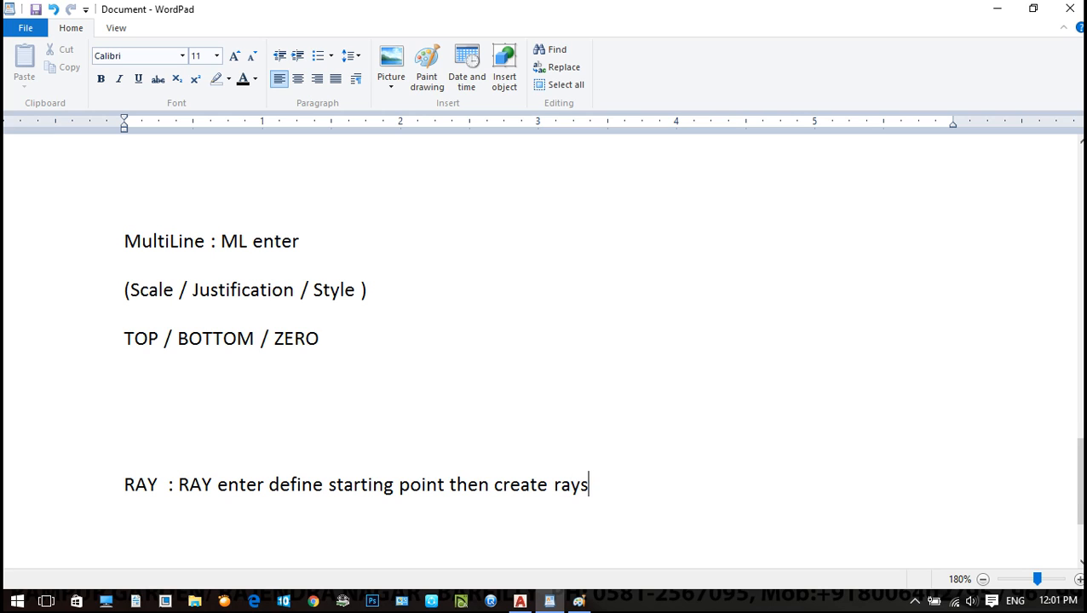
pyautogui.press('Return')
pyautogui.click(881, 424)
# Switch to AutoCAD and, with Ortho off, draw a downward fan of rays from one start point to the right of the multilines
pyautogui.click(520, 602)
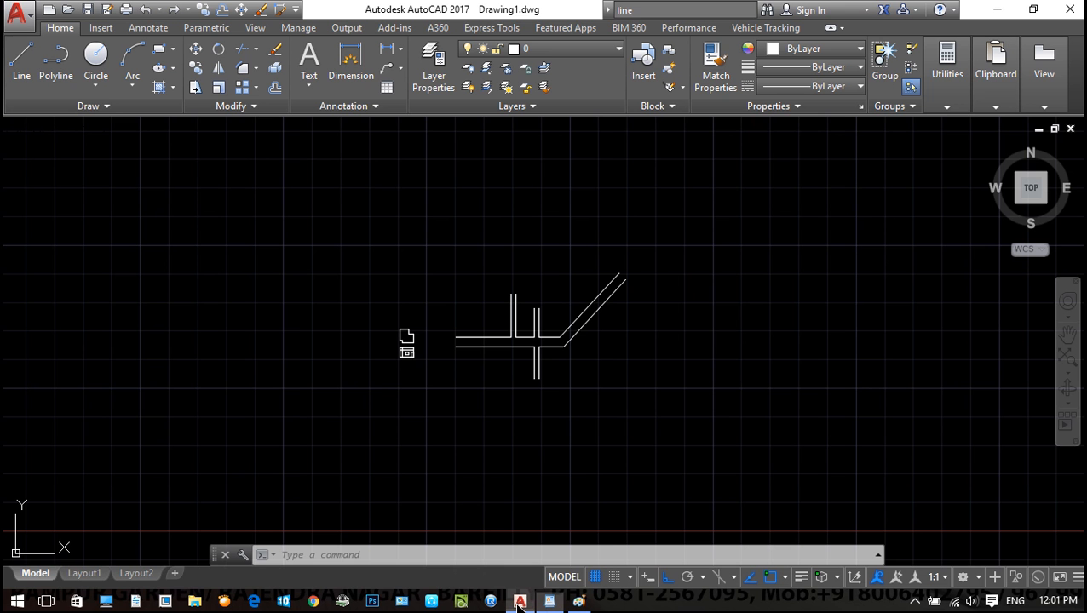
pyautogui.write('ray')
pyautogui.press('Return')
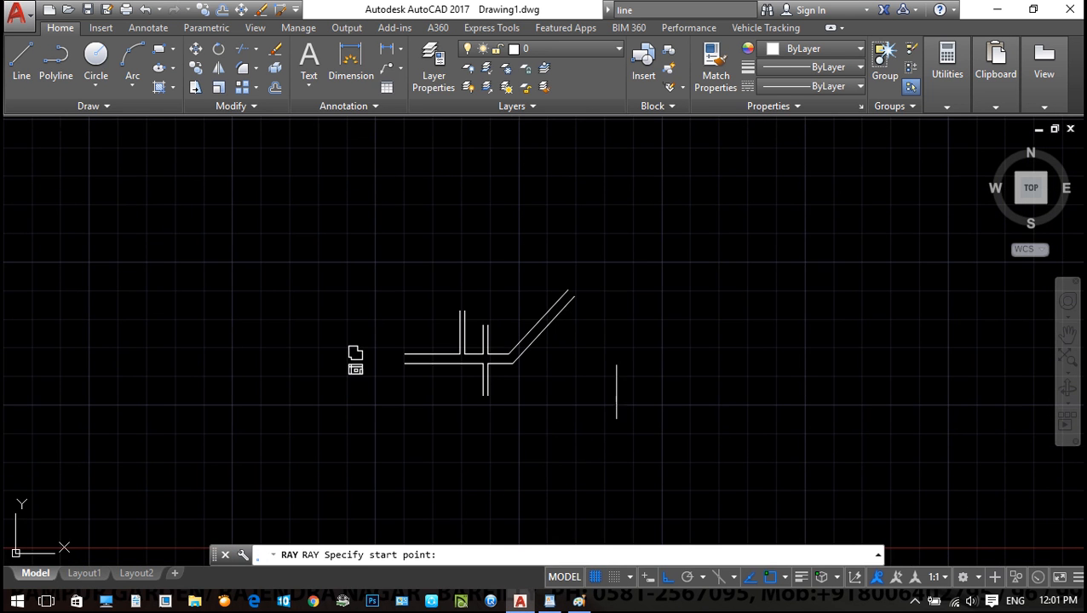
pyautogui.scroll(3, 578, 413)
pyautogui.scroll(-1, 728, 310)
pyautogui.click(745, 264)
pyautogui.scroll(2, 743, 272)
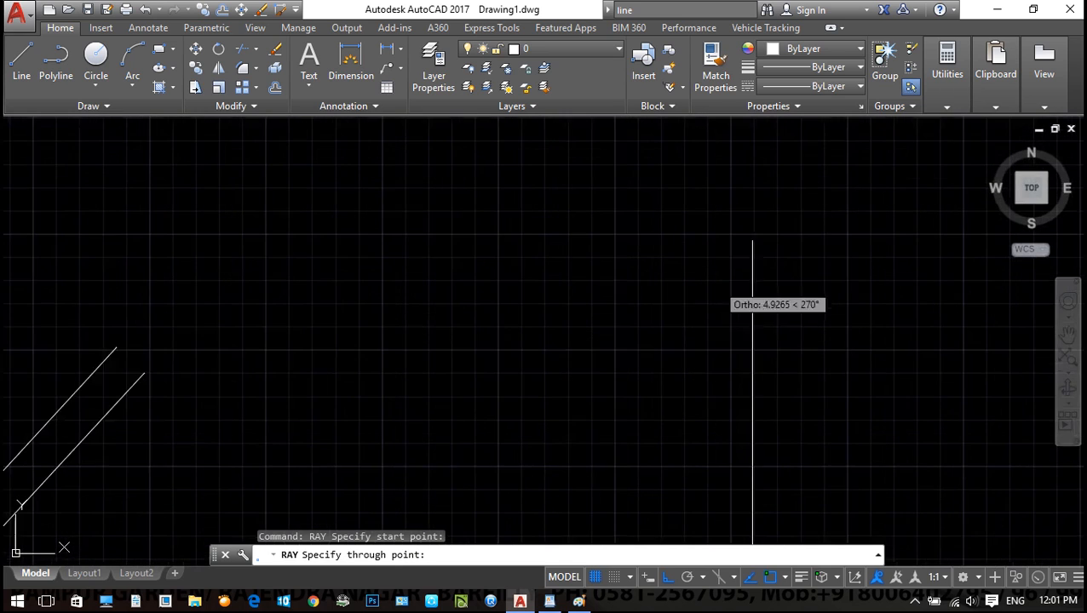
pyautogui.press('F8')
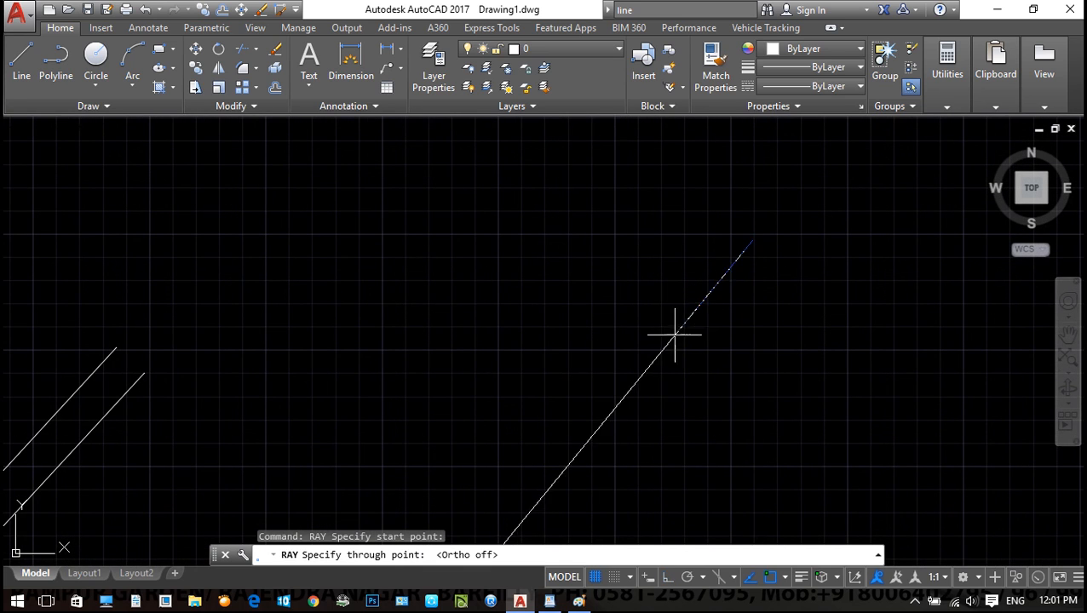
pyautogui.click(643, 355)
pyautogui.click(665, 361)
pyautogui.click(692, 364)
pyautogui.click(718, 362)
pyautogui.click(761, 356)
pyautogui.click(779, 348)
pyautogui.click(799, 322)
pyautogui.press('Escape')
# Erase the whole fan of rays by selecting it around its common start point
pyautogui.click(839, 257)
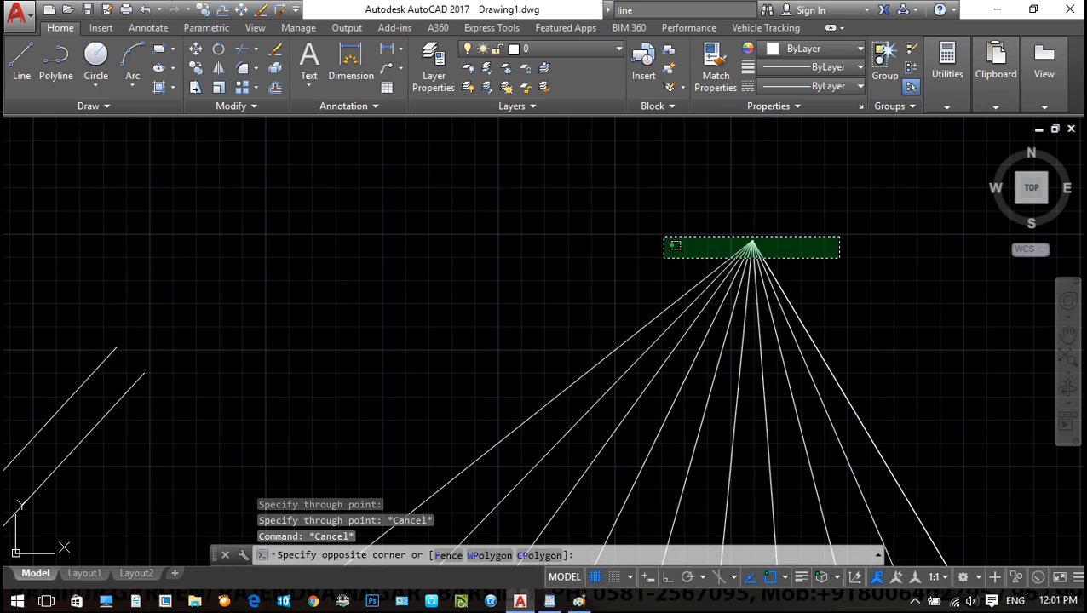
pyautogui.click(664, 235)
pyautogui.write('e')
pyautogui.press('Return')
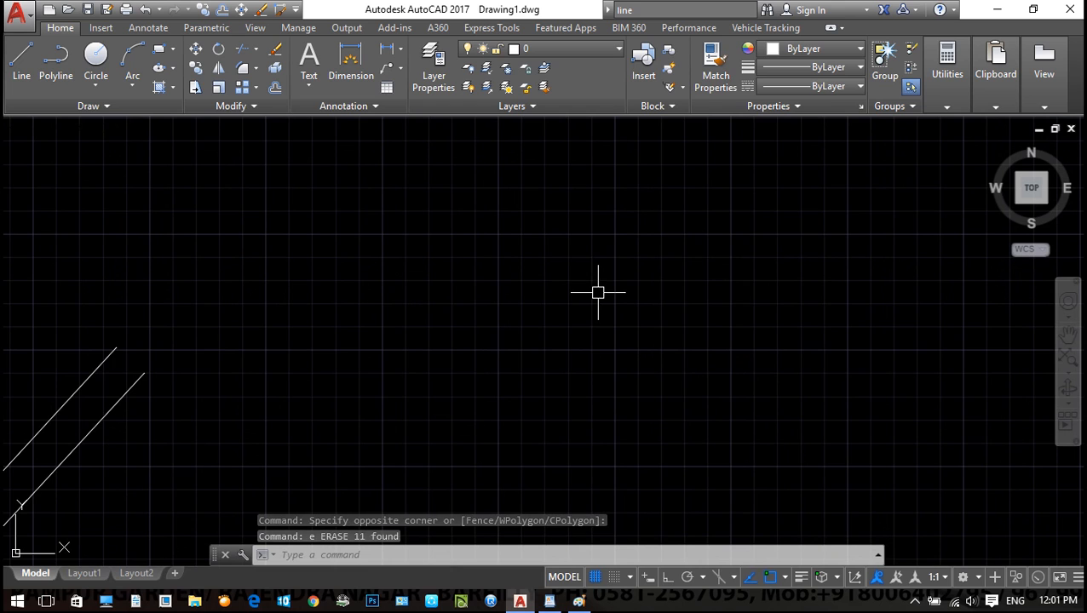
# Turn on polar tracking with the 30, 60, 90, 120° angle increments
pyautogui.moveTo(661, 346); pyautogui.dragTo(551, 334, button='middle')
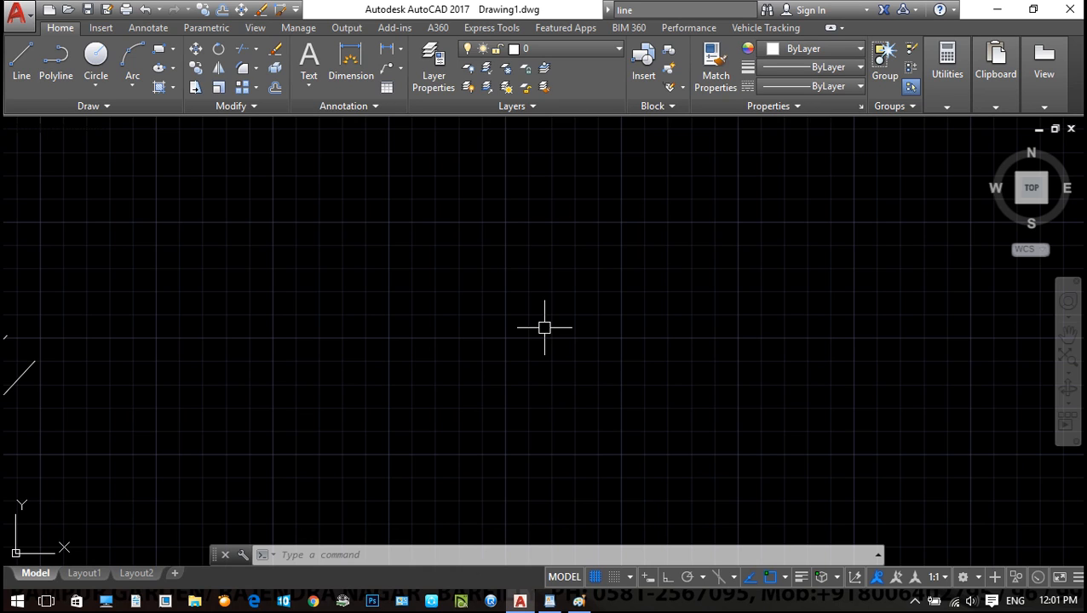
pyautogui.click(703, 577)
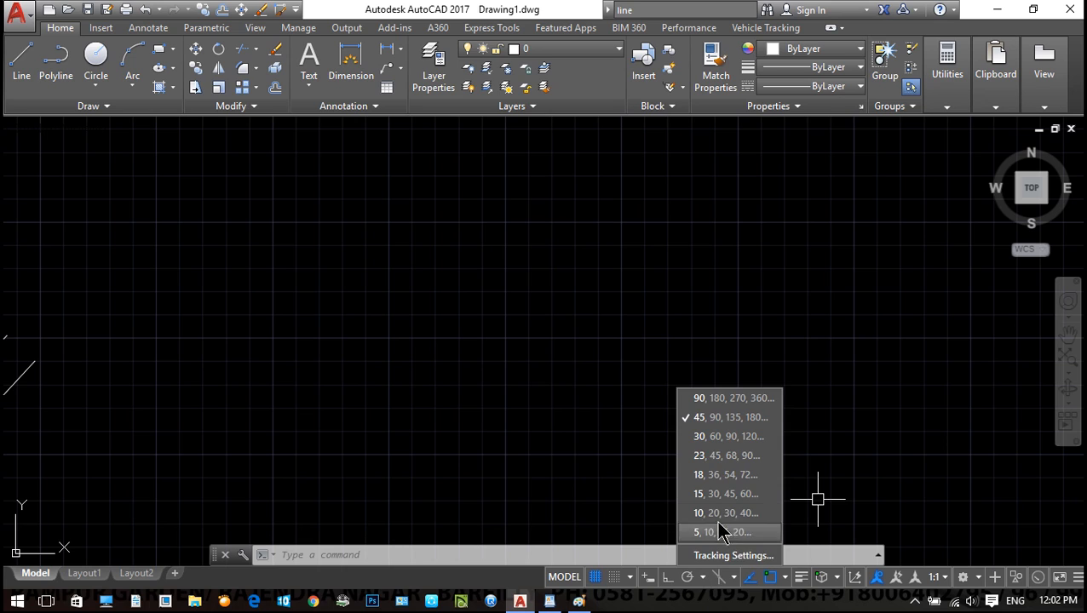
pyautogui.click(708, 435)
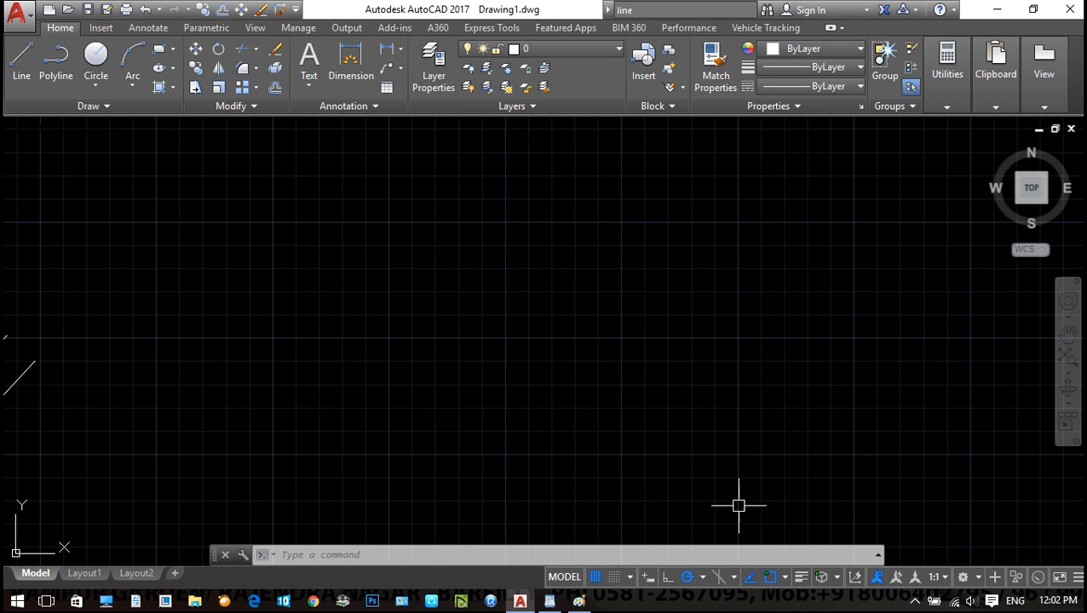
# Draw six rays from one start point at 0°, 30°, 60°, 90°, 120° and 150° using polar tracking
pyautogui.write('ray')
pyautogui.press('Return')
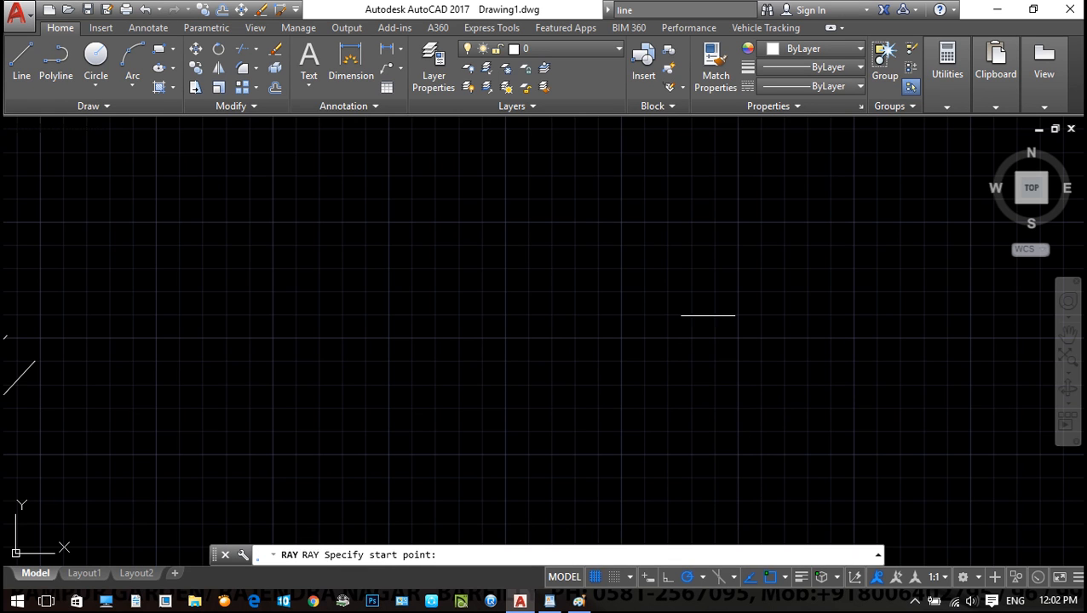
pyautogui.click(703, 311)
pyautogui.scroll(-5, 536, 340)
pyautogui.scroll(3, 647, 327)
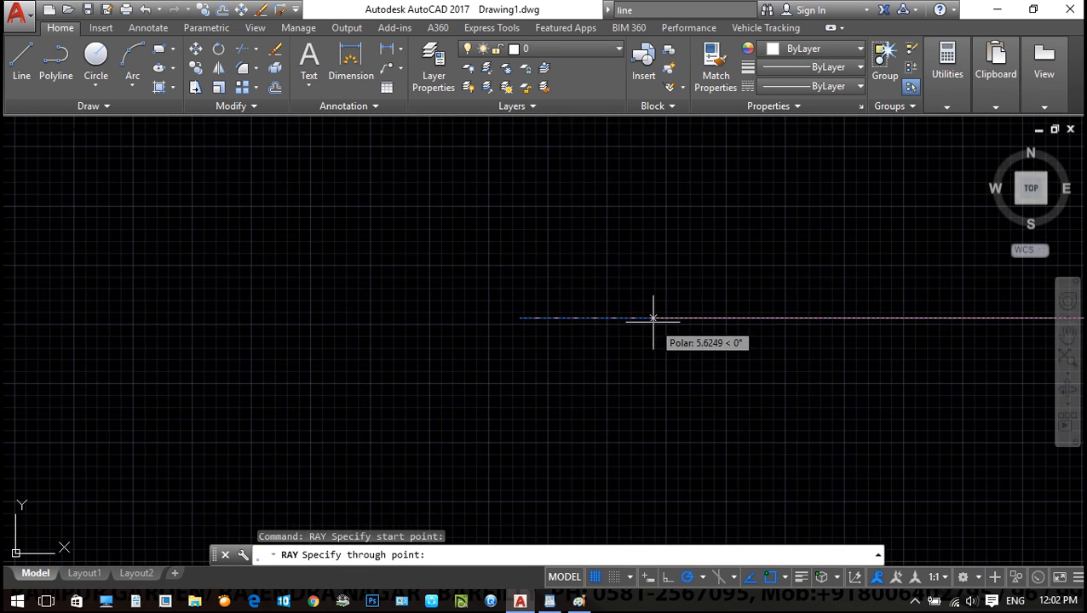
pyautogui.click(655, 318)
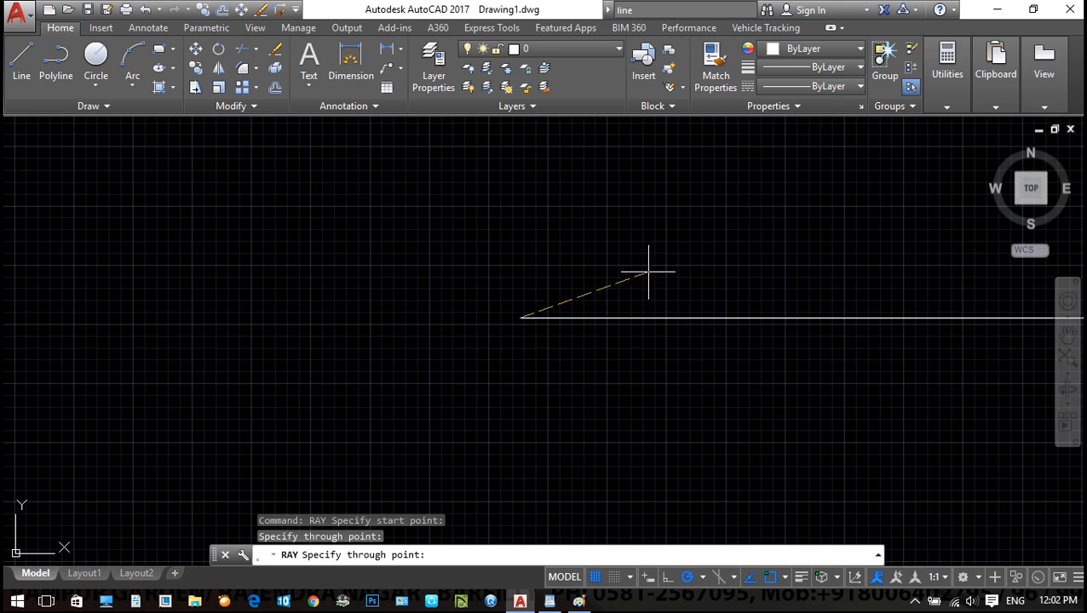
pyautogui.click(618, 253)
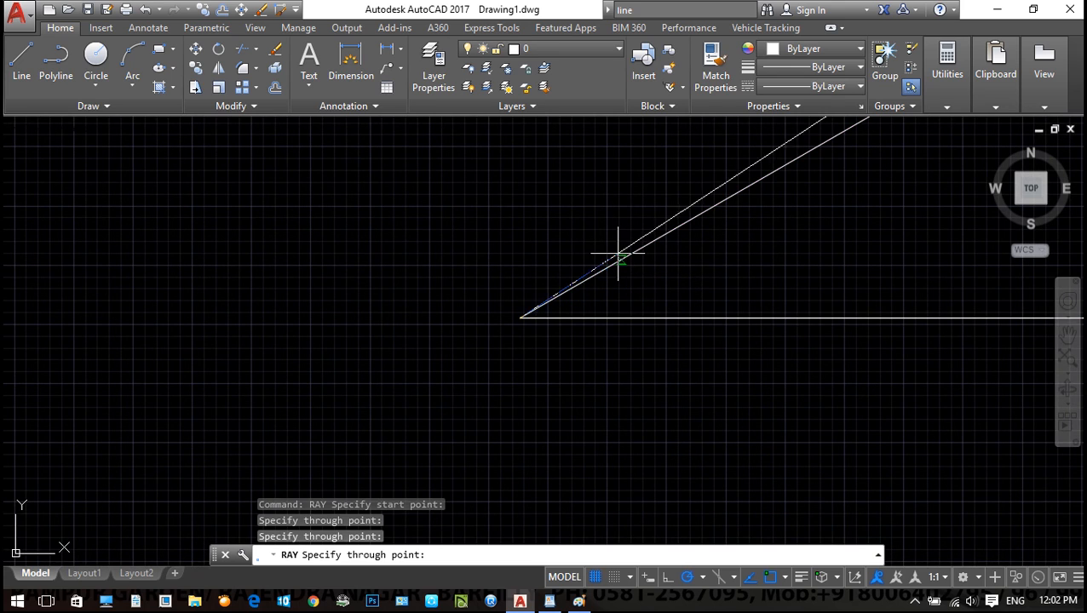
pyautogui.click(576, 222)
pyautogui.click(514, 213)
pyautogui.click(456, 213)
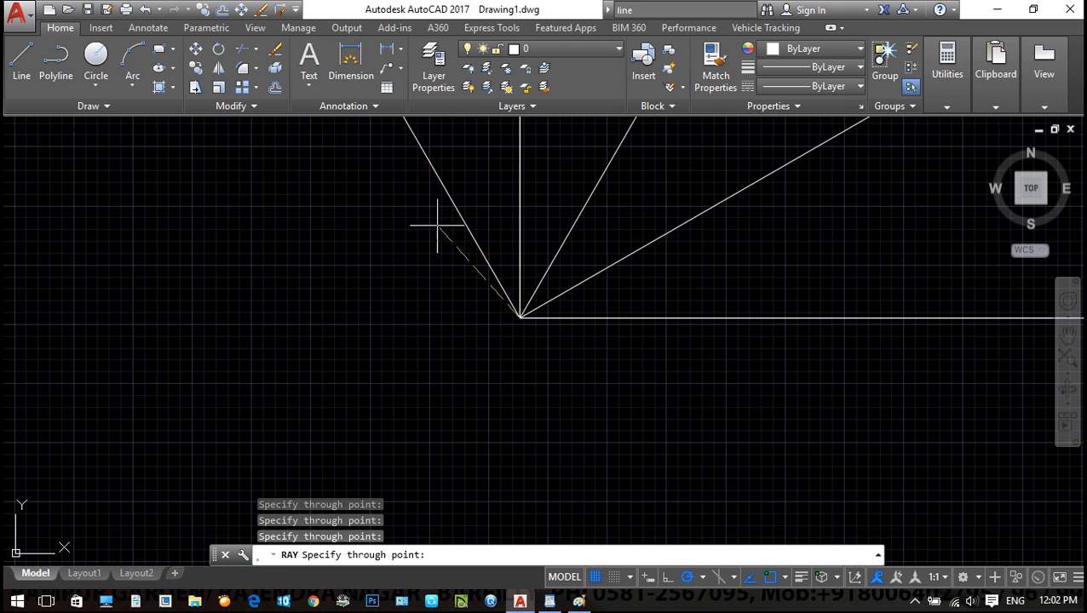
pyautogui.click(395, 249)
pyautogui.press('Escape')
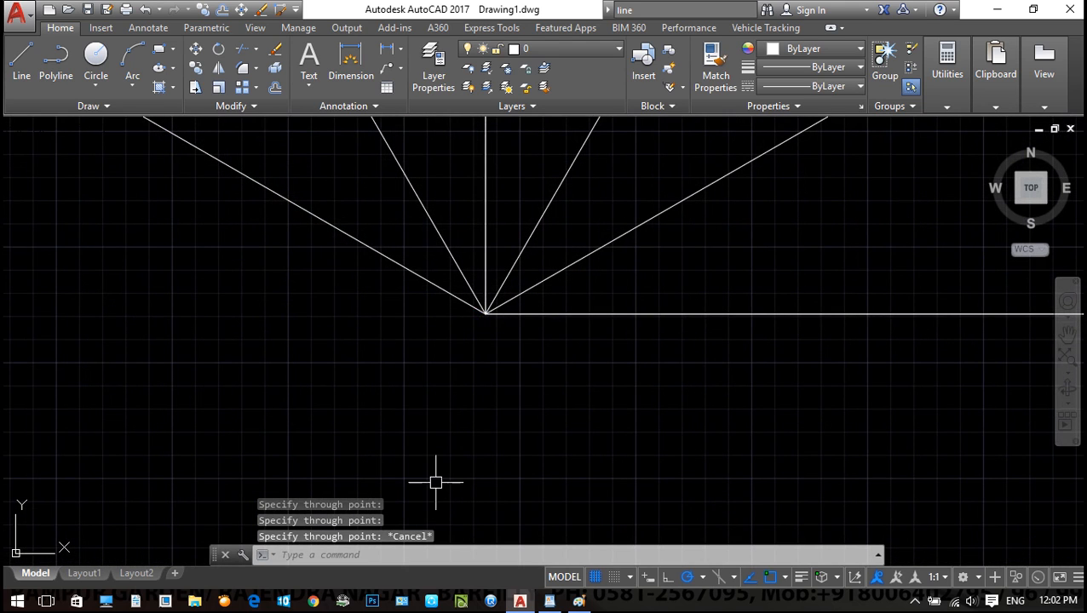
# Erase the fan of polar-tracked rays by selecting it around its common start point
pyautogui.click(498, 509)
pyautogui.click(407, 260)
pyautogui.write('e')
pyautogui.press('Return')
pyautogui.scroll(-4, 625, 356)
pyautogui.press('Escape')
pyautogui.press('Escape')
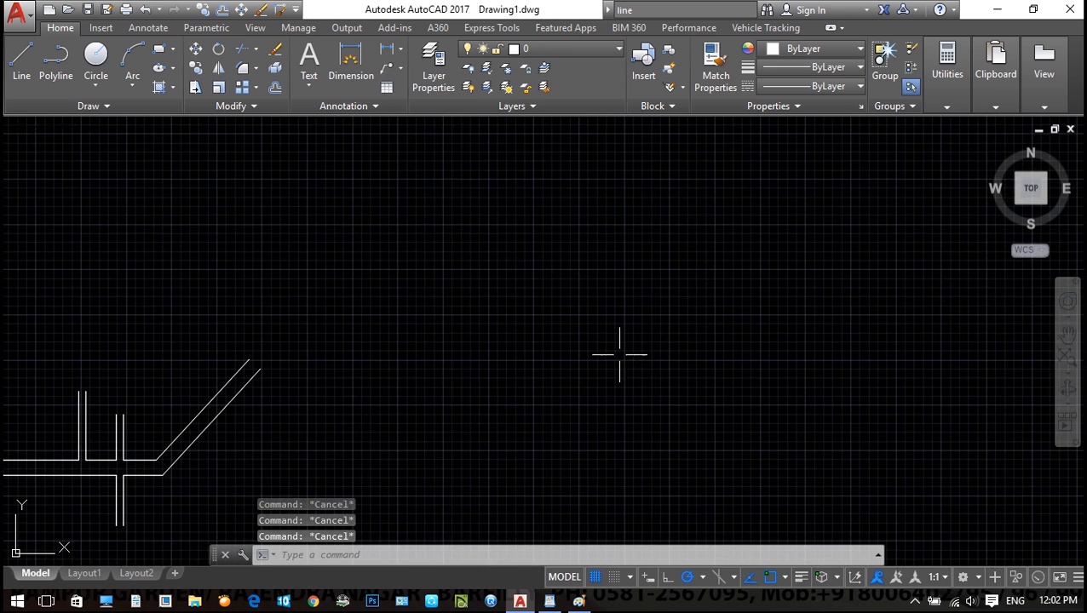
# With Ortho on, draw the notched upper edge of an H right of the multilines as five 5-unit line segments
pyautogui.write('L')
pyautogui.press('Return')
pyautogui.moveTo(566, 376); pyautogui.dragTo(480, 398, button='middle')
pyautogui.moveTo(575, 405); pyautogui.dragTo(782, 419, button='middle')
pyautogui.scroll(-2, 783, 419)
pyautogui.moveTo(516, 450); pyautogui.dragTo(290, 274, button='middle')
pyautogui.scroll(4, 97, 302)
pyautogui.moveTo(97, 302); pyautogui.dragTo(366, 381, button='middle')
pyautogui.scroll(4, 425, 341)
pyautogui.scroll(2, 385, 360)
pyautogui.scroll(-4, 366, 381)
pyautogui.moveTo(683, 373); pyautogui.dragTo(374, 366, button='middle')
pyautogui.moveTo(884, 396); pyautogui.dragTo(303, 426, button='middle')
pyautogui.scroll(-2, 303, 426)
pyautogui.scroll(2, 866, 260)
pyautogui.moveTo(866, 259); pyautogui.dragTo(315, 376, button='middle')
pyautogui.click(260, 362)
pyautogui.write('5')
pyautogui.press('Return')
pyautogui.press('F8')
pyautogui.scroll(2, 334, 441)
pyautogui.write('5')
pyautogui.press('Return')
pyautogui.write('5')
pyautogui.press('Return')
pyautogui.write('5')
pyautogui.press('Return')
pyautogui.write('5')
pyautogui.press('Return')
# Complete the H with a 15-unit right side and 5-unit segments around the lower notch, closing it at the start point
pyautogui.moveTo(487, 430); pyautogui.dragTo(495, 303, button='middle')
pyautogui.write('15')
pyautogui.press('Return')
pyautogui.write('5')
pyautogui.press('Return')
pyautogui.write('5')
pyautogui.press('Return')
pyautogui.write('5')
pyautogui.press('Return')
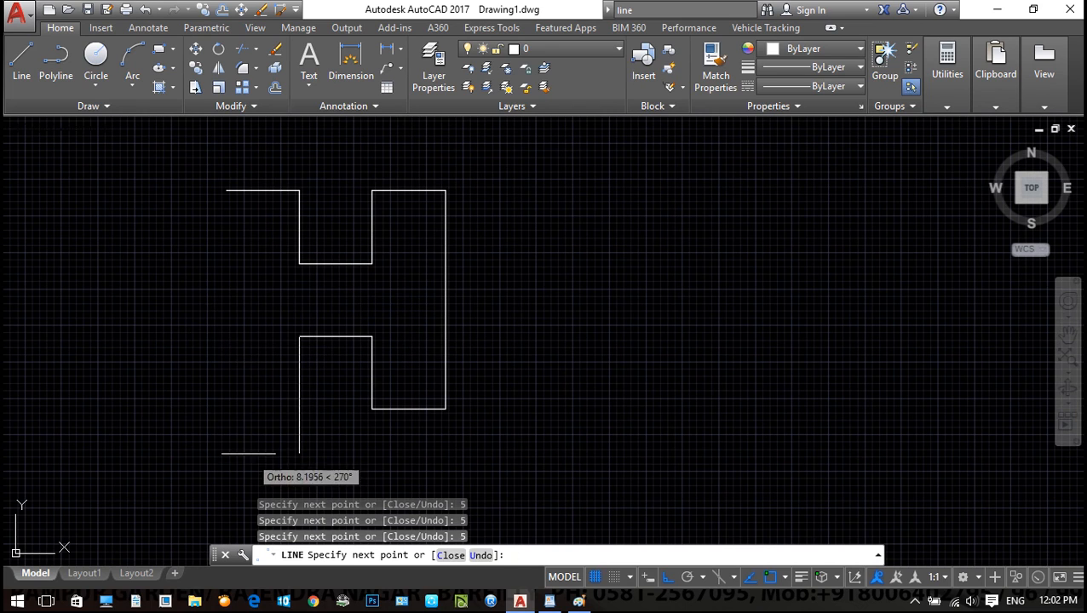
pyautogui.write('5')
pyautogui.press('Return')
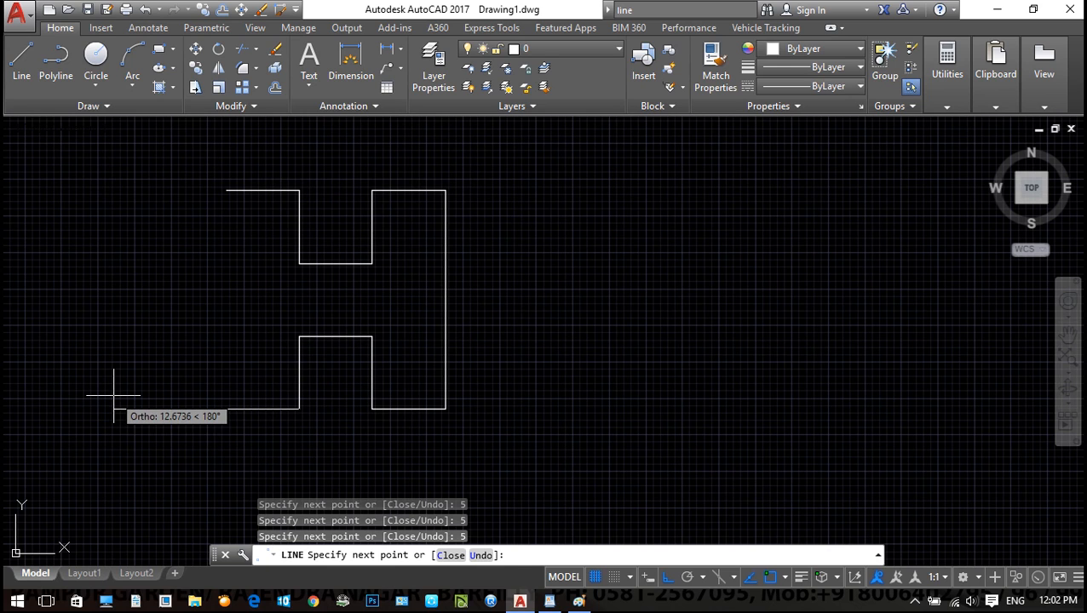
pyautogui.write('f')
pyautogui.press('Return')
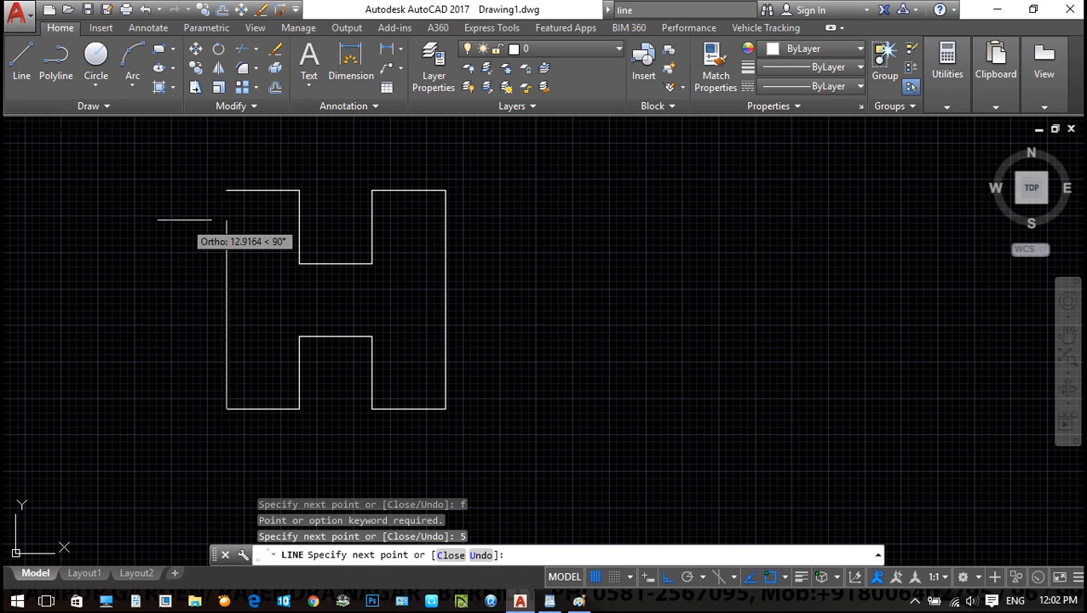
pyautogui.click(226, 189)
pyautogui.press('Escape')
pyautogui.scroll(-4, 646, 394)
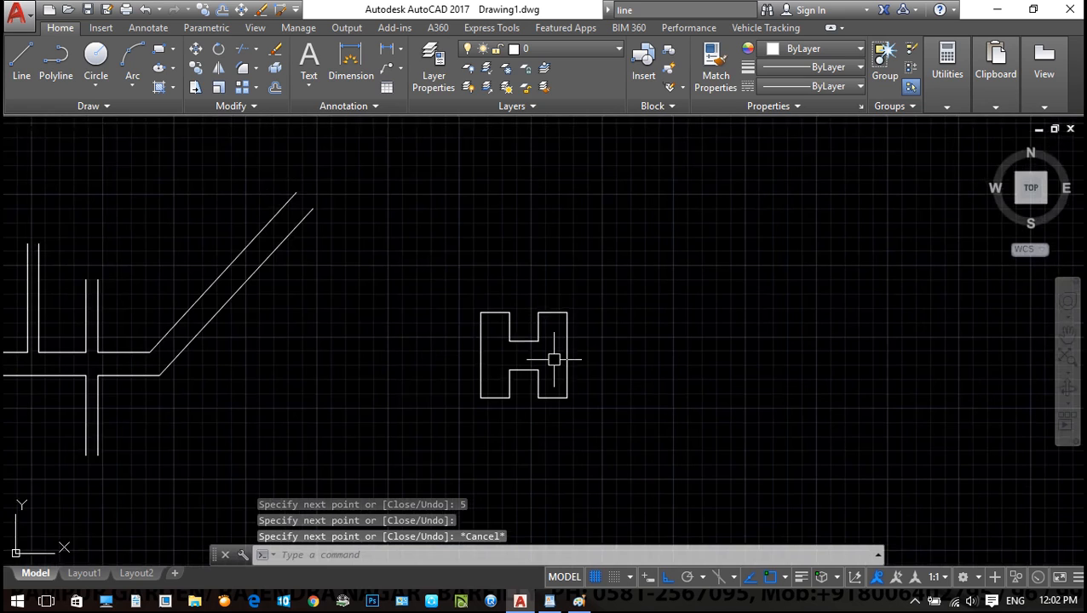
pyautogui.press('Escape')
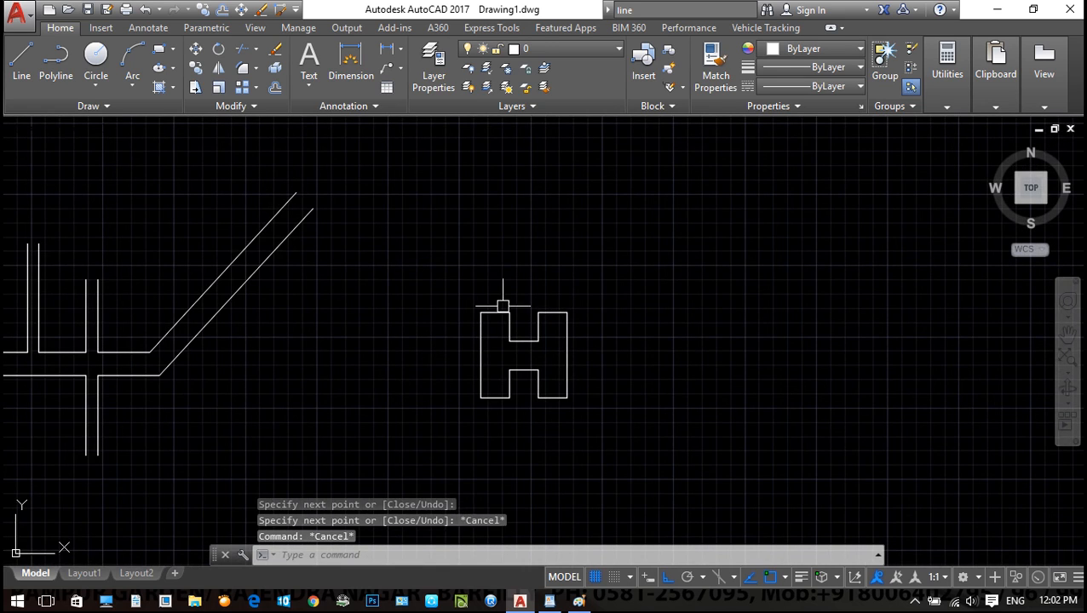
pyautogui.press('Escape')
pyautogui.moveTo(595, 358); pyautogui.dragTo(591, 373, button='middle')
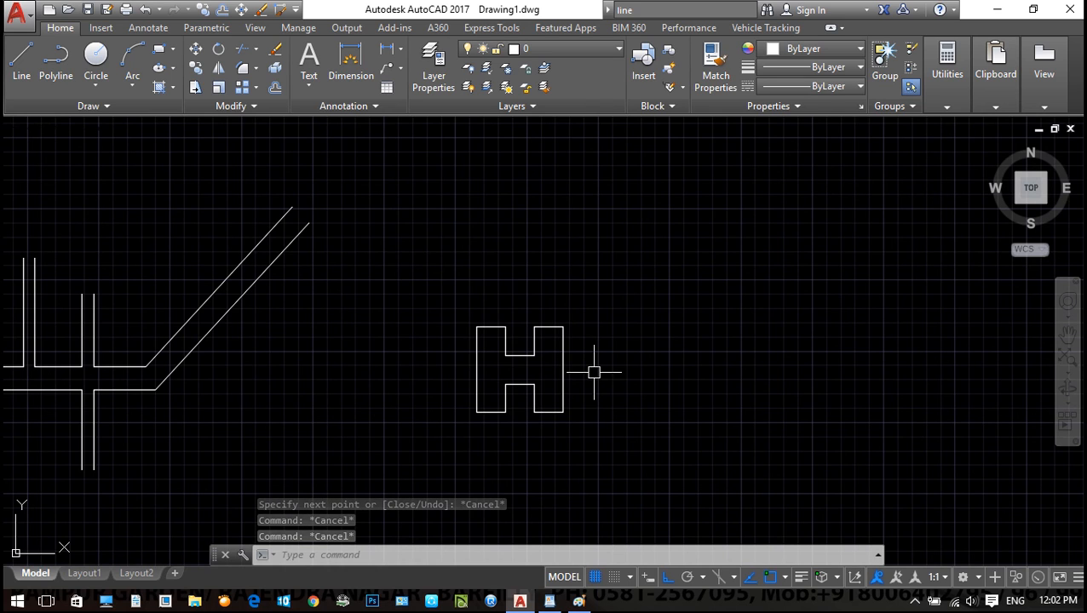
# Examine the polar tracking options in the drafting settings and dismiss them without changes
pyautogui.click(702, 577)
pyautogui.click(733, 557)
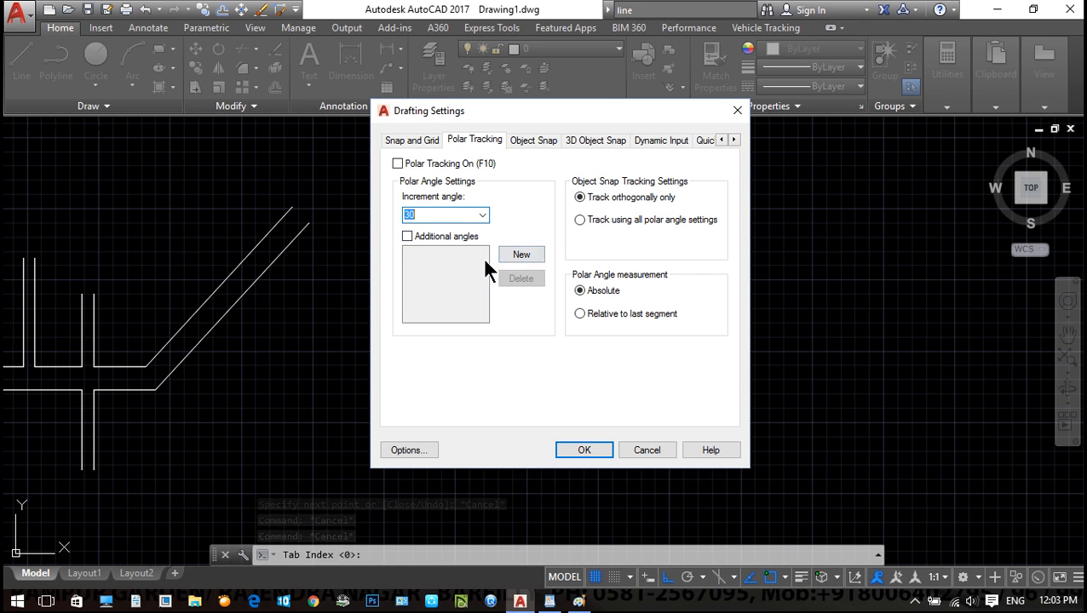
pyautogui.press('Escape')
pyautogui.press('Escape')
pyautogui.press('Escape')
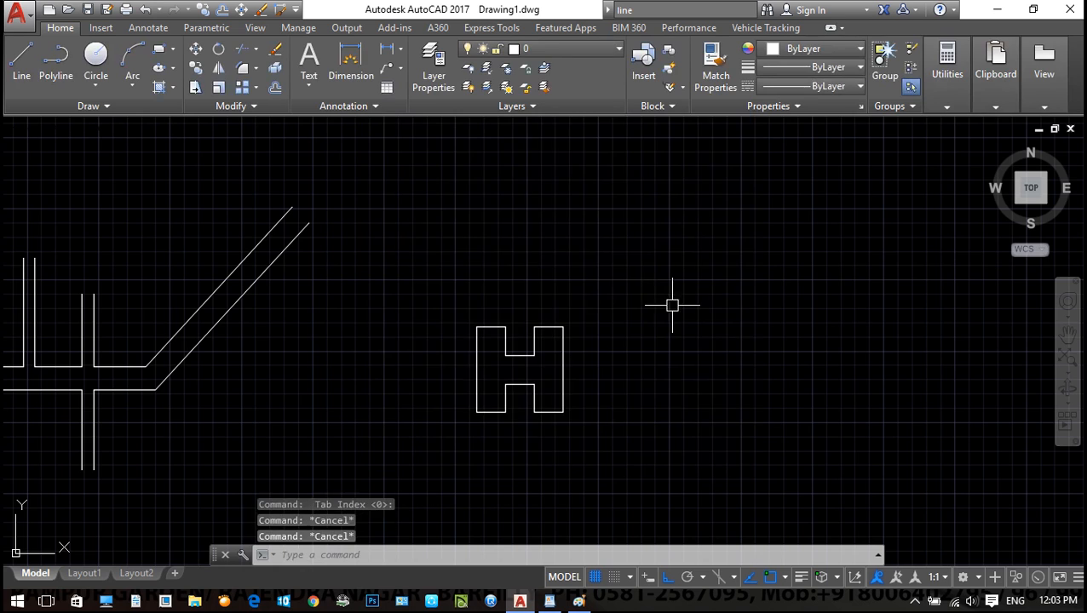
# Draw rays from a start point far above and right of the H through the four corners along its top edge
pyautogui.scroll(-2, 672, 306)
pyautogui.moveTo(686, 288); pyautogui.dragTo(544, 335, button='middle')
pyautogui.write('ray')
pyautogui.press('Return')
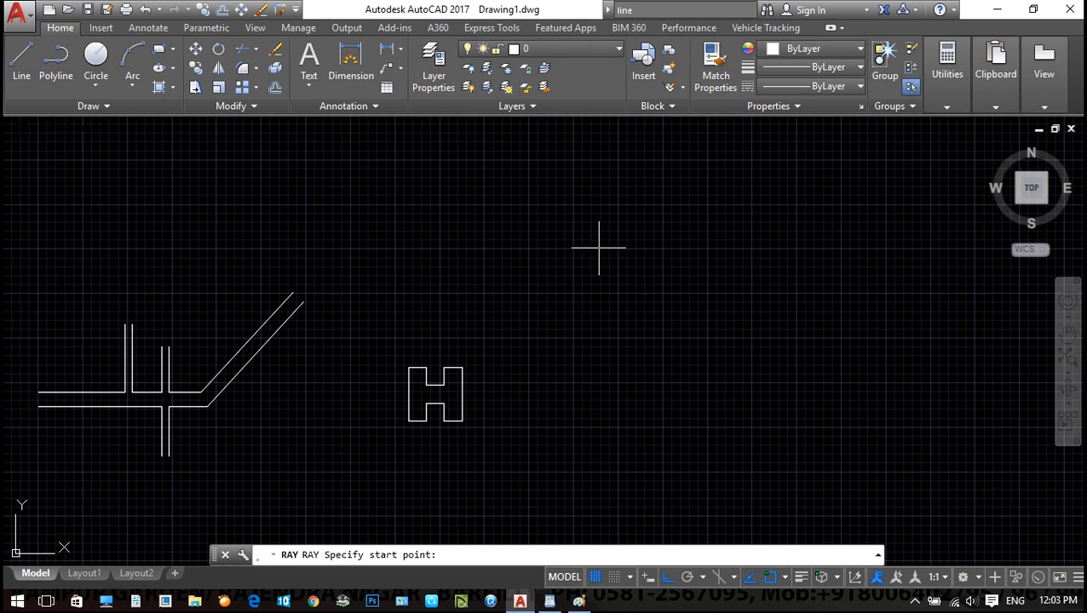
pyautogui.click(657, 172)
pyautogui.scroll(4, 452, 315)
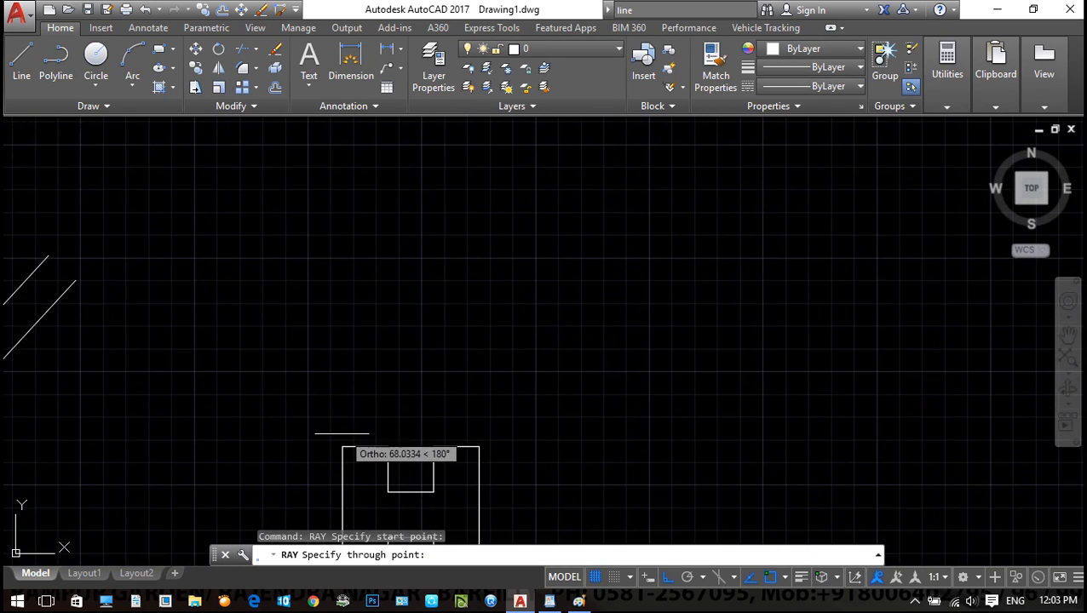
pyautogui.click(341, 447)
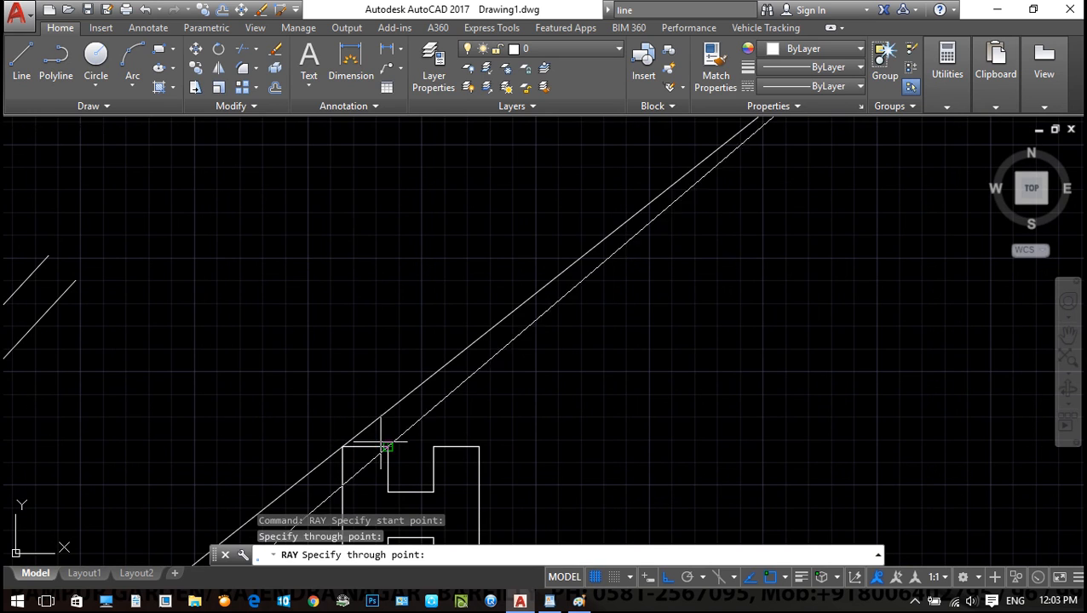
pyautogui.click(433, 446)
pyautogui.click(478, 445)
pyautogui.moveTo(538, 440); pyautogui.dragTo(527, 271, button='middle')
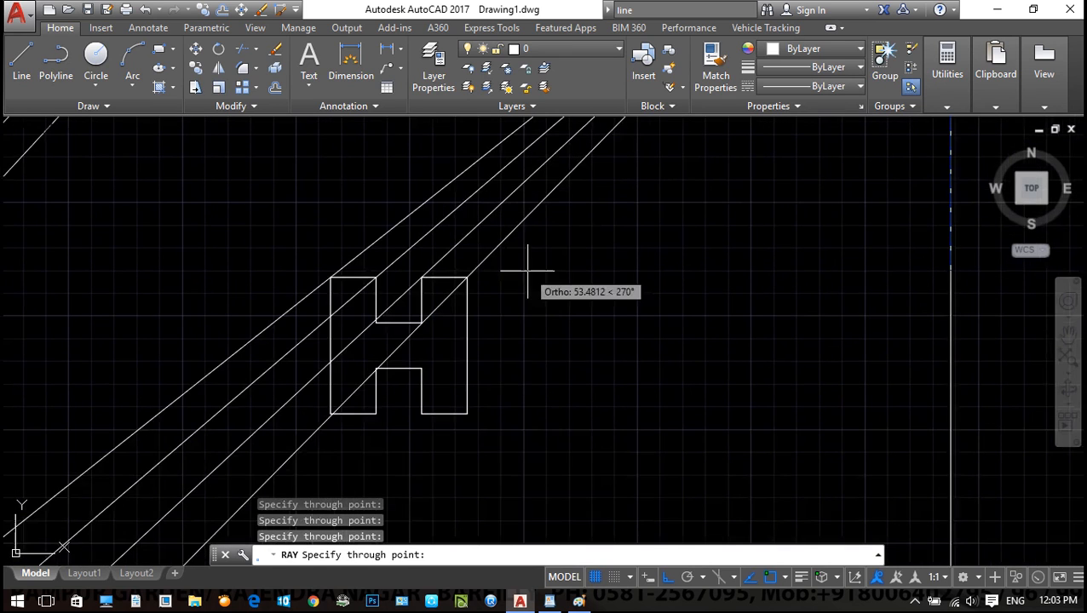
# Add rays through the H's lower-right corner, the left leg's inner bottom corner and the upper notch's inner left corner
pyautogui.click(467, 414)
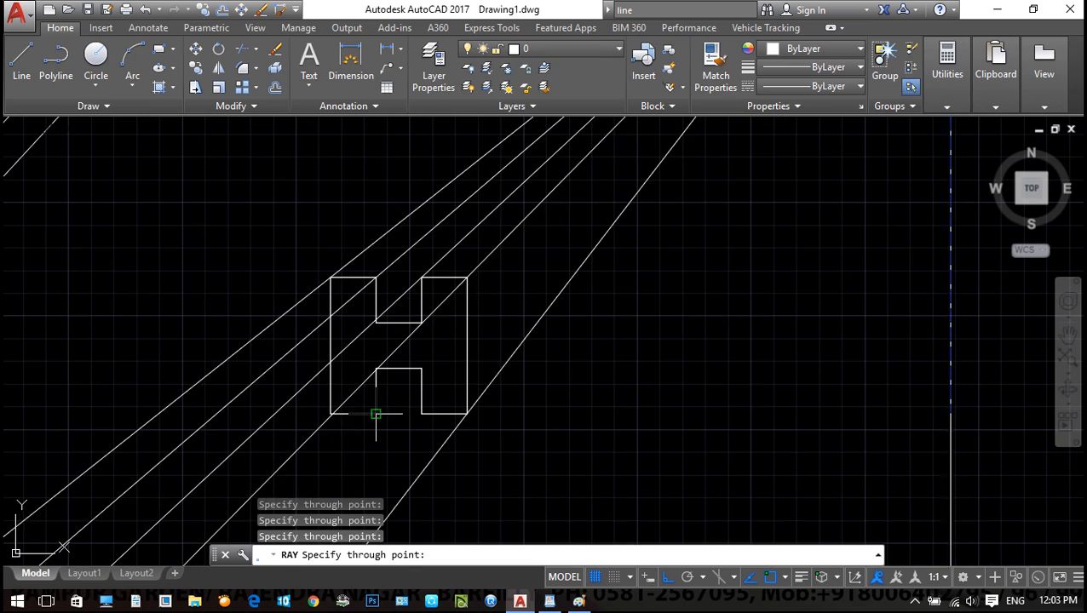
pyautogui.scroll(8, 363, 424)
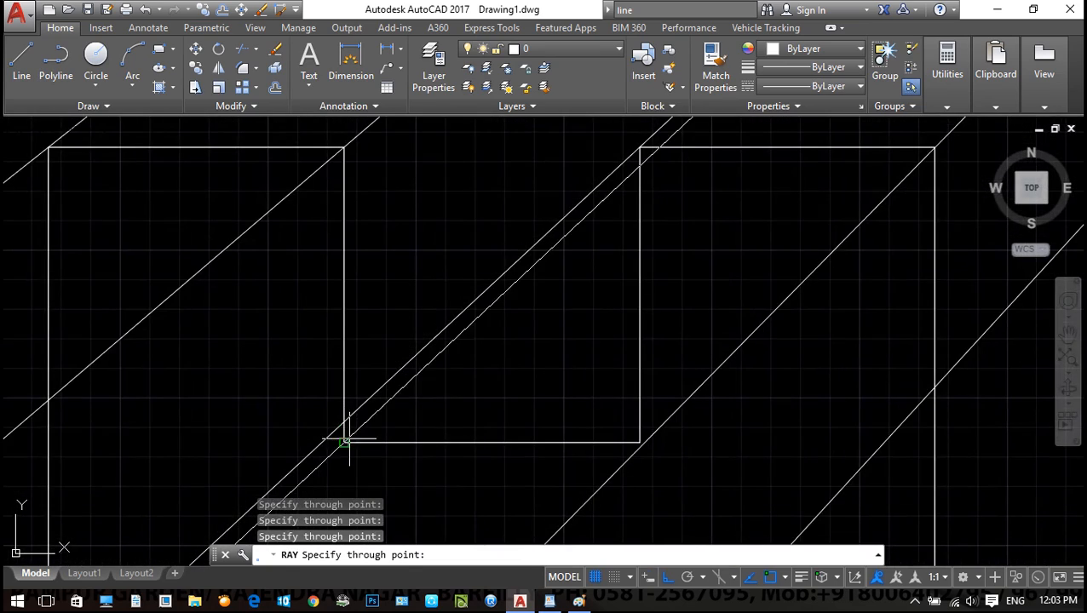
pyautogui.press('Escape')
pyautogui.scroll(-5, 349, 441)
pyautogui.press('Escape')
pyautogui.press('Escape')
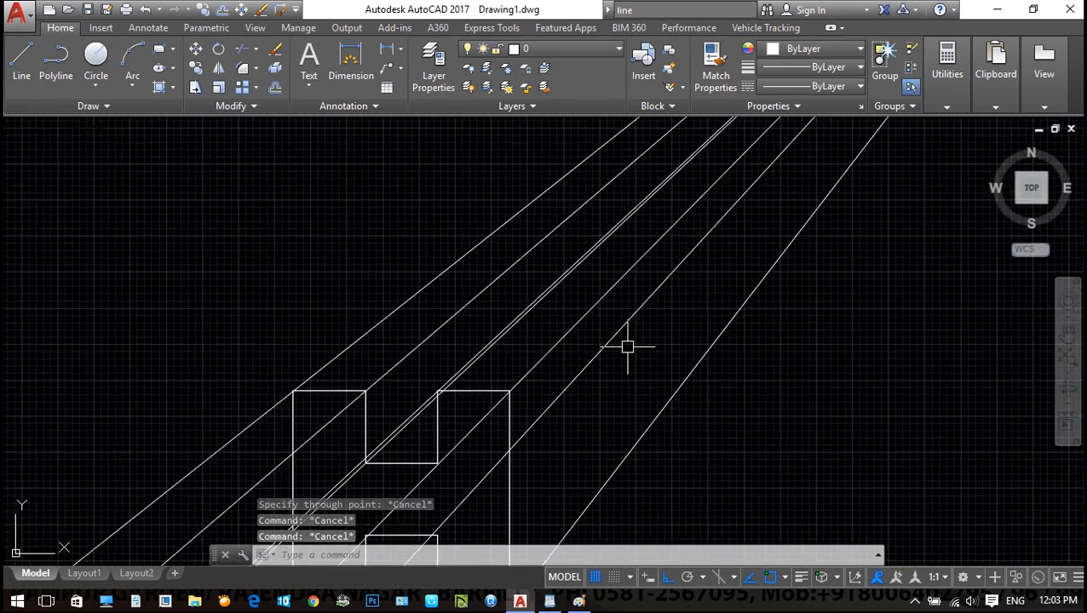
# Draw a horizontal line across all the rays, plus a vertical line down from its intersection with the second ray from the right
pyautogui.write('l')
pyautogui.press('Return')
pyautogui.scroll(5, 628, 345)
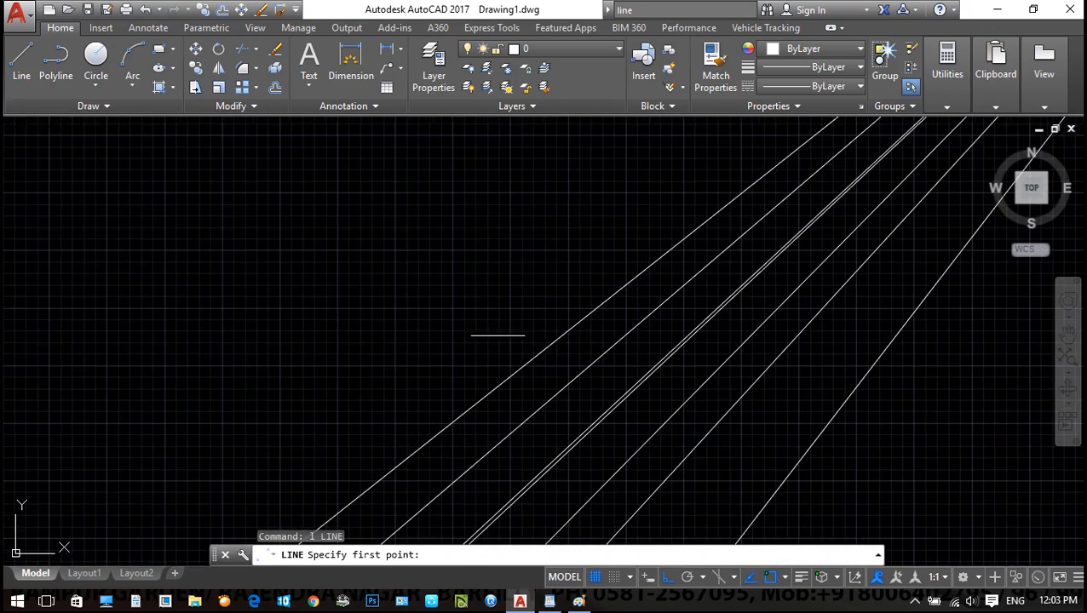
pyautogui.click(536, 327)
pyautogui.moveTo(824, 358); pyautogui.dragTo(721, 309, button='middle')
pyautogui.click(828, 298)
pyautogui.press('Return')
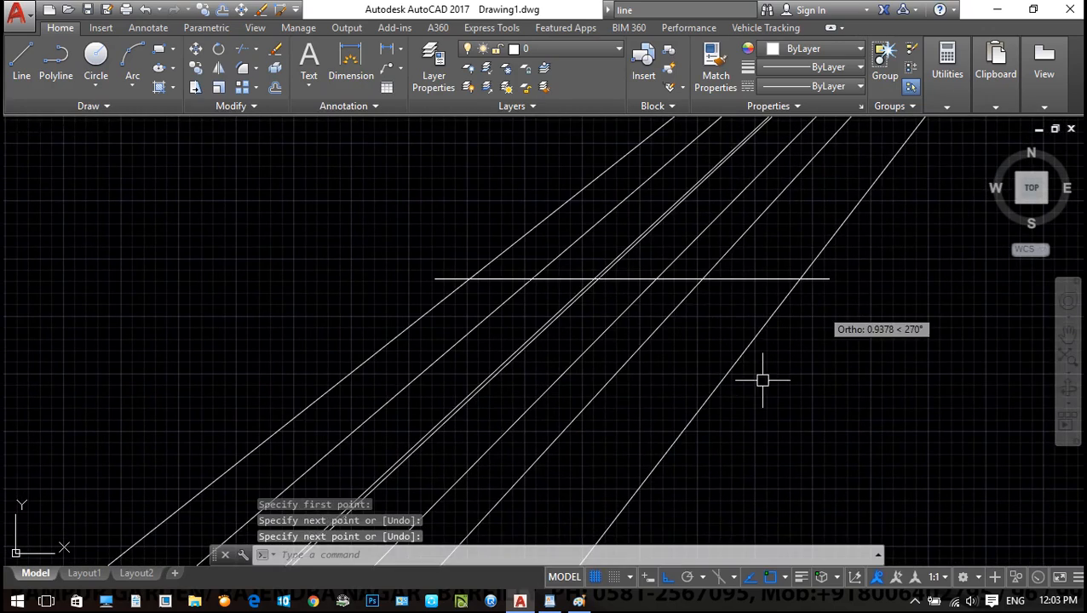
pyautogui.moveTo(760, 380); pyautogui.dragTo(753, 278, button='middle')
pyautogui.press('Return')
pyautogui.click(686, 176)
pyautogui.click(703, 389)
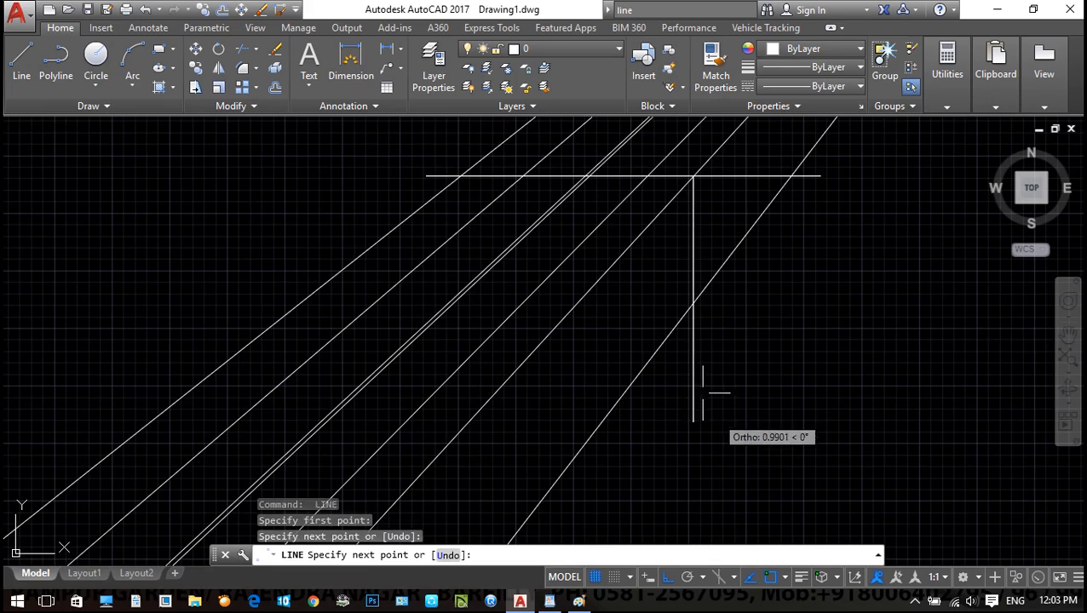
pyautogui.press('Return')
# Draw a vertical line from where the second ray meets the horizontal line down to the upper notch's inner corner ray
pyautogui.scroll(4, 431, 141)
pyautogui.press('Return')
pyautogui.click(658, 239)
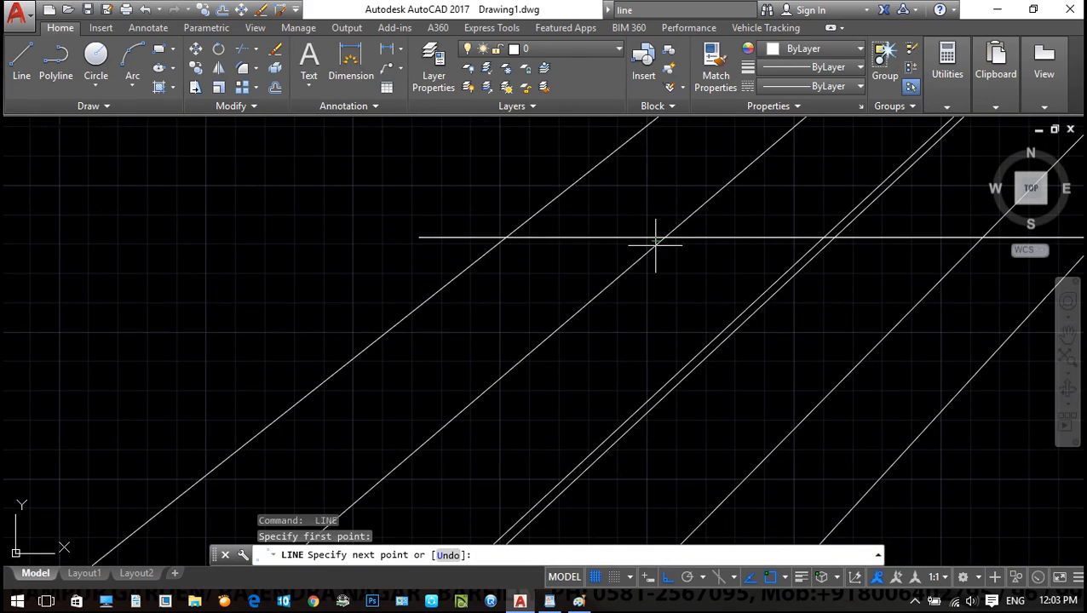
pyautogui.scroll(-3, 689, 432)
pyautogui.moveTo(689, 431)
pyautogui.mouseDown(button='middle')
pyautogui.moveTo(687, 214)
pyautogui.moveTo(672, 286)
pyautogui.mouseUp(button='middle')
pyautogui.scroll(-4, 686, 218)
pyautogui.scroll(3, 669, 272)
pyautogui.scroll(3, 672, 286)
pyautogui.click(691, 298)
pyautogui.press('Return')
# Draw a horizontal line from the lower end of the short vertical line rightward across the neighbouring rays
pyautogui.press('Return')
pyautogui.click(690, 185)
pyautogui.moveTo(915, 185); pyautogui.dragTo(654, 247, button='middle')
pyautogui.scroll(-2, 803, 245)
pyautogui.click(784, 246)
pyautogui.press('Escape')
pyautogui.press('Escape')
# Trim the overhanging lines and ray ends to shape the notch and left corner of the projected upper edge
pyautogui.write('tr')
pyautogui.press('Return')
pyautogui.press('Return')
pyautogui.click(571, 281)
pyautogui.click(773, 240)
pyautogui.click(760, 271)
pyautogui.moveTo(616, 125); pyautogui.dragTo(695, 243, button='middle')
pyautogui.click(701, 208)
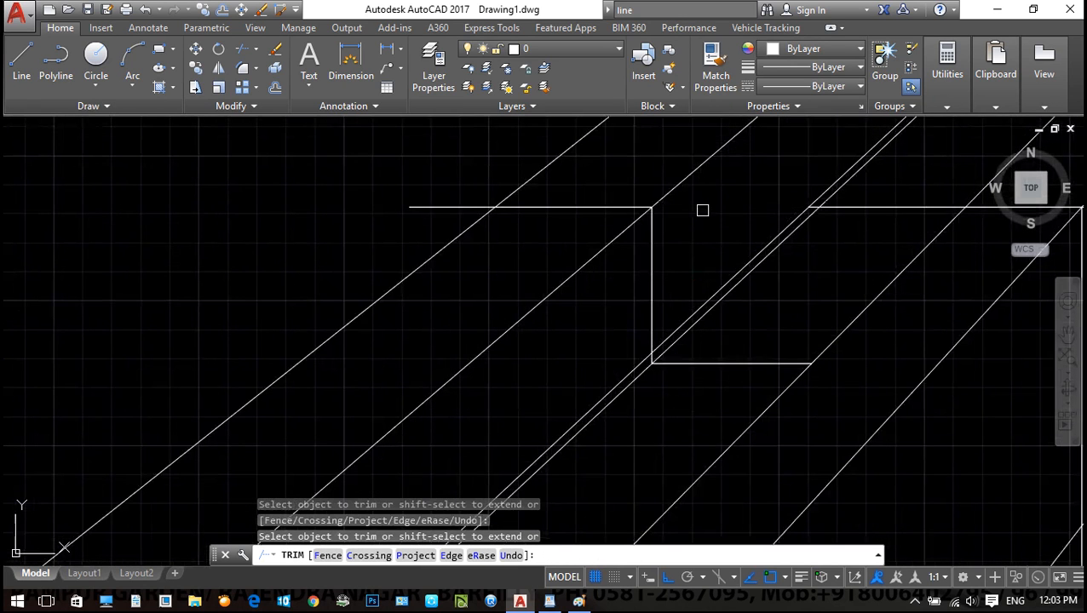
pyautogui.click(541, 164)
pyautogui.click(565, 177)
pyautogui.click(441, 203)
# Trim the excess of the two nearly coincident rays around the projected notch and above the horizontal line
pyautogui.moveTo(739, 286)
pyautogui.mouseDown(button='middle')
pyautogui.moveTo(657, 281)
pyautogui.moveTo(556, 386)
pyautogui.mouseUp(button='middle')
pyautogui.scroll(2, 586, 332)
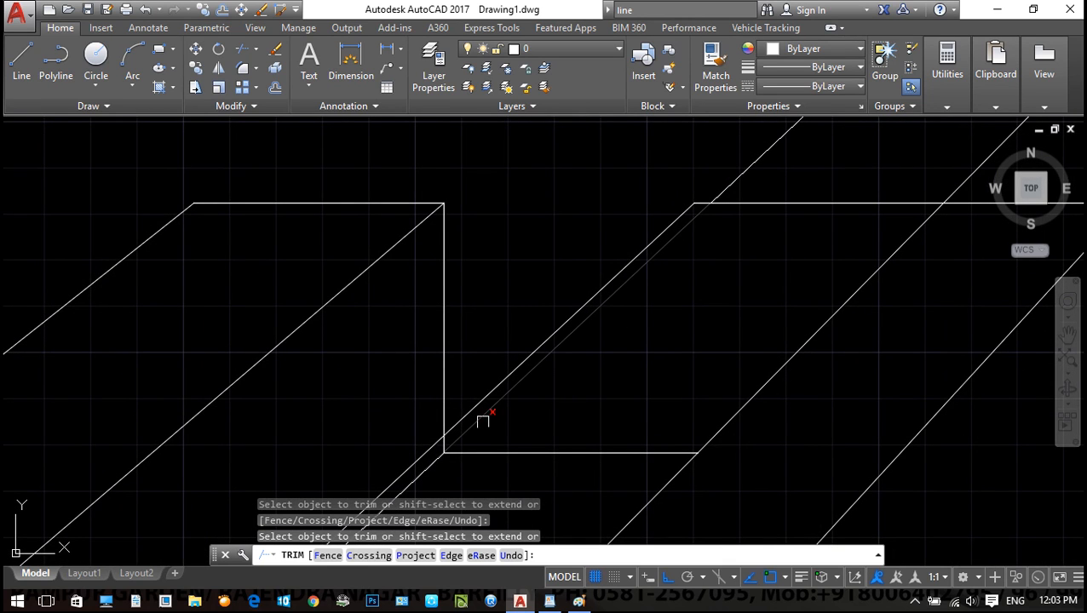
pyautogui.scroll(-2, 526, 336)
pyautogui.click(515, 385)
pyautogui.scroll(4, 497, 391)
pyautogui.click(494, 277)
pyautogui.scroll(-5, 545, 341)
pyautogui.press('Escape')
# Erase the leftover ray piece and the redundant ray of the nearly coincident pair at the notch
pyautogui.click(522, 338)
pyautogui.write('e')
pyautogui.press('space')
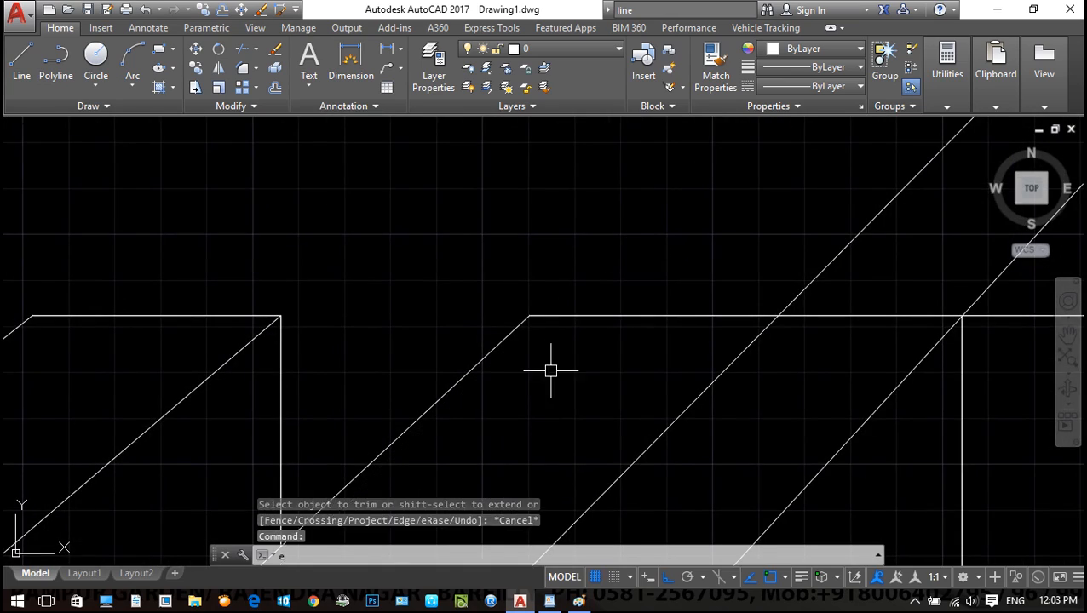
pyautogui.scroll(-4, 514, 255)
pyautogui.press('Escape')
pyautogui.scroll(2, 491, 305)
pyautogui.click(494, 294)
pyautogui.write('e')
pyautogui.press('space')
pyautogui.scroll(-3, 621, 347)
pyautogui.moveTo(494, 320); pyautogui.dragTo(517, 225, button='middle')
pyautogui.scroll(-1, 407, 334)
pyautogui.press('Escape')
pyautogui.press('Escape')
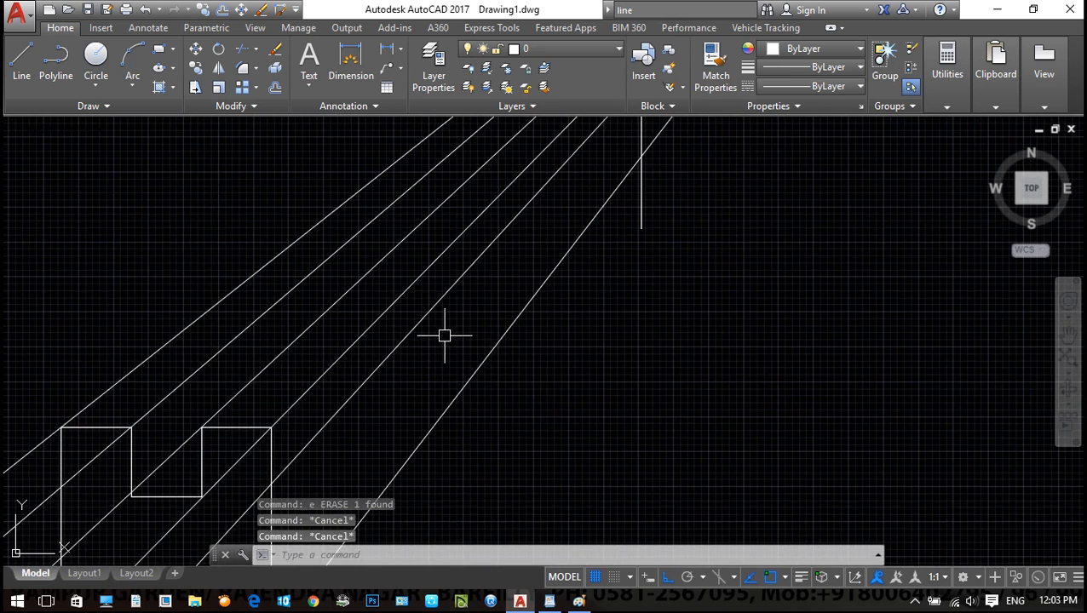
# Trim the portions of the rays that run through the inside of the H outline
pyautogui.write('tr')
pyautogui.press('space')
pyautogui.press('space')
pyautogui.click(177, 449)
pyautogui.click(204, 447)
pyautogui.click(239, 449)
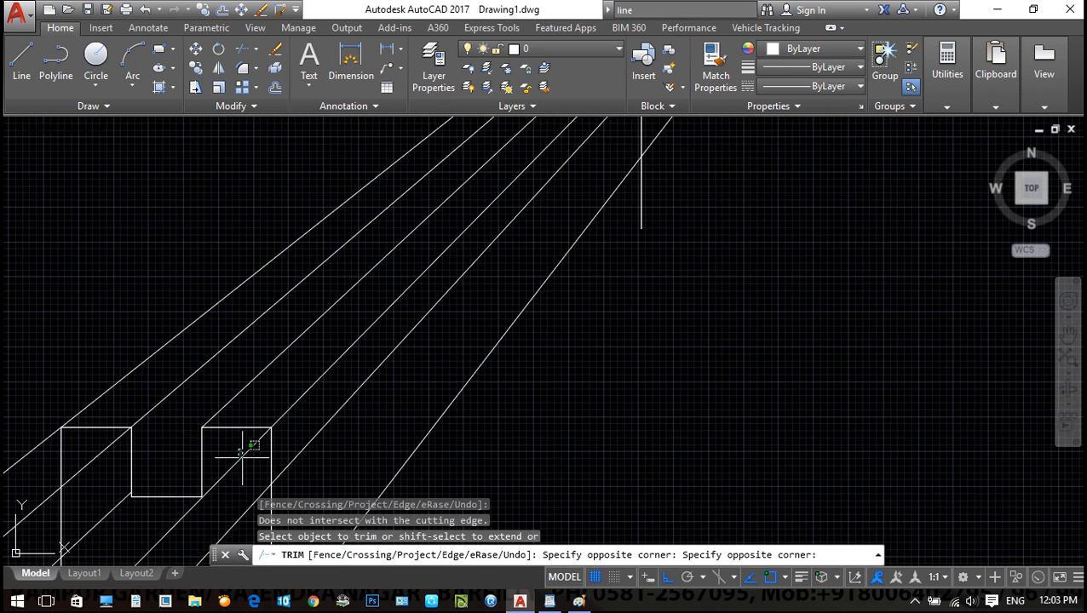
pyautogui.moveTo(241, 455); pyautogui.dragTo(346, 355, button='middle')
pyautogui.click(243, 473)
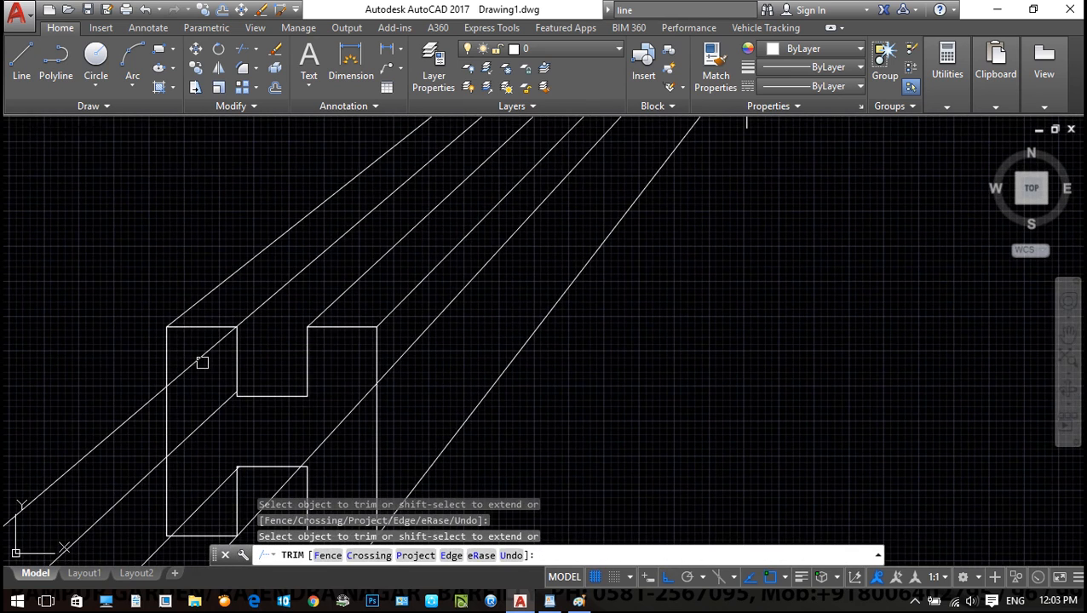
pyautogui.moveTo(271, 385); pyautogui.dragTo(266, 304, button='middle')
pyautogui.click(366, 459)
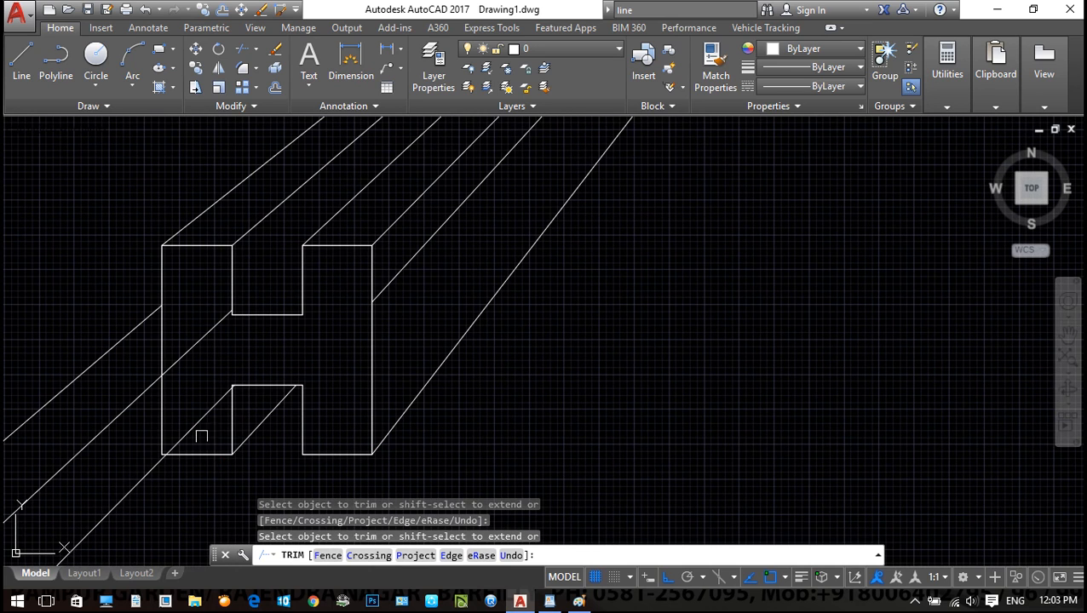
pyautogui.press('Escape')
# Erase the leftover ray pieces beside and below the left leg of the H
pyautogui.click(211, 435)
pyautogui.click(184, 338)
pyautogui.write('e')
pyautogui.press('space')
pyautogui.click(131, 414)
pyautogui.click(72, 298)
pyautogui.write('e')
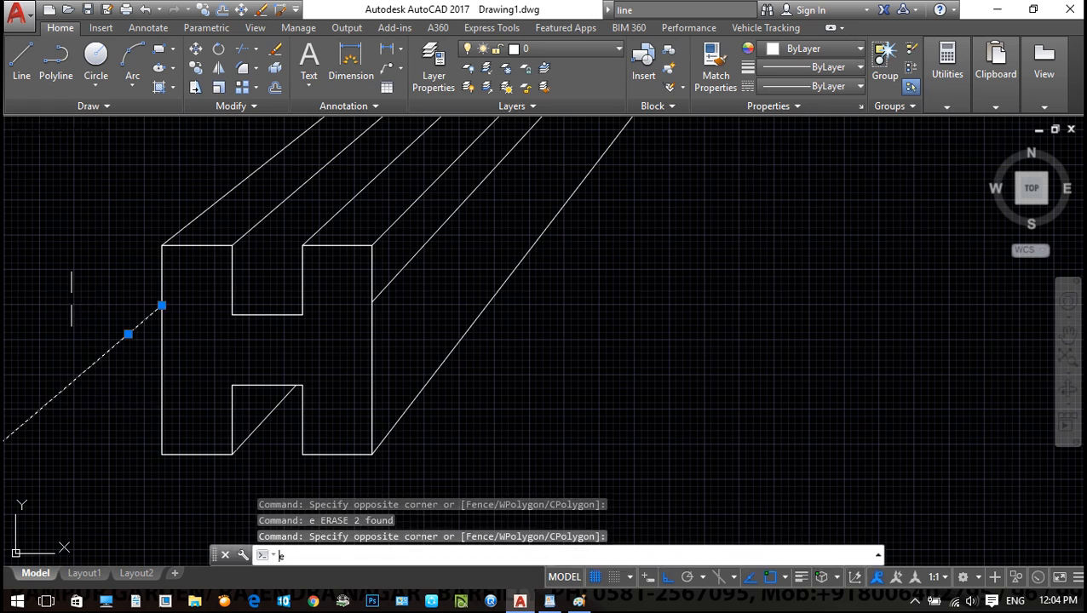
pyautogui.press('space')
pyautogui.scroll(-3, 449, 335)
pyautogui.scroll(6, 429, 274)
pyautogui.press('Escape')
pyautogui.press('Escape')
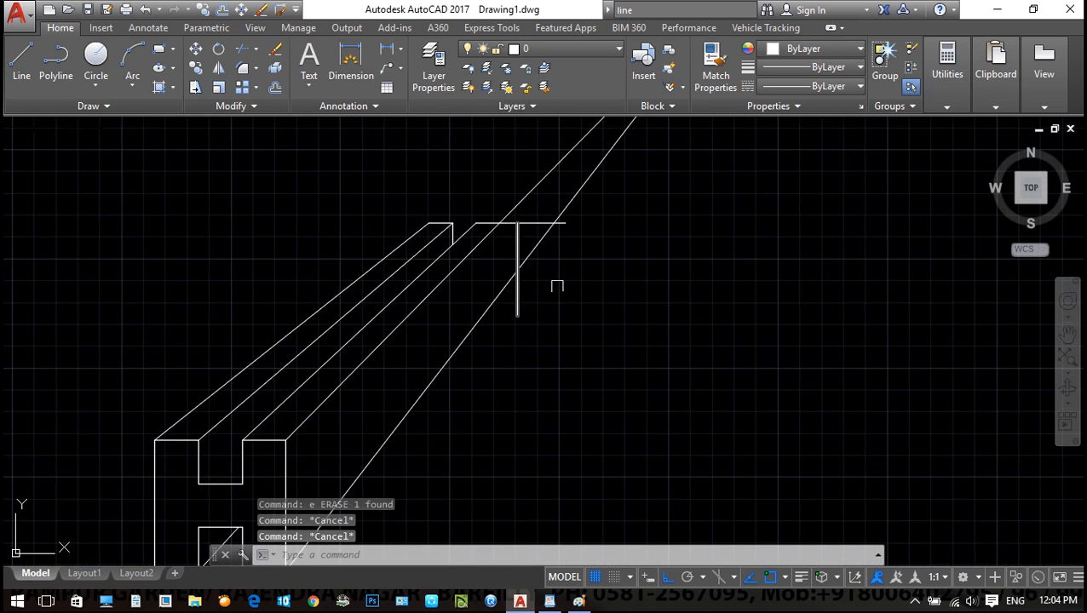
# Draw a vertical line down from the projected top edge's intersection with the H's upper-right corner ray, past the lowest ray
pyautogui.write('l')
pyautogui.press('space')
pyautogui.click(500, 223)
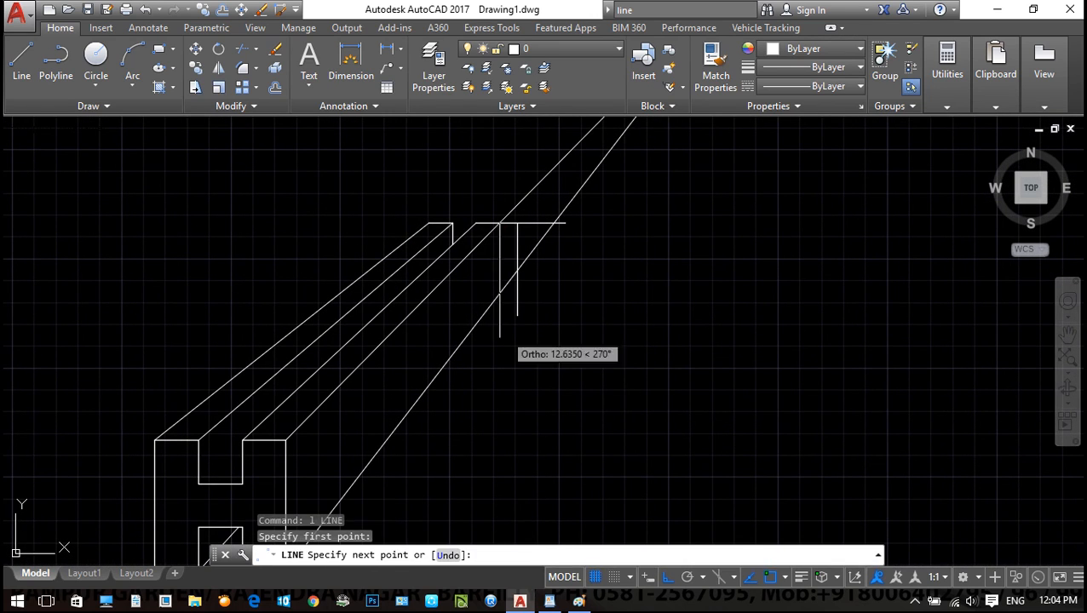
pyautogui.click(509, 371)
pyautogui.press('Escape')
pyautogui.press('Escape')
# Trim the new vertical line below the lowest ray, plus the adjoining ray and top-edge pieces beyond it
pyautogui.write('tr')
pyautogui.press('space')
pyautogui.press('space')
pyautogui.click(501, 332)
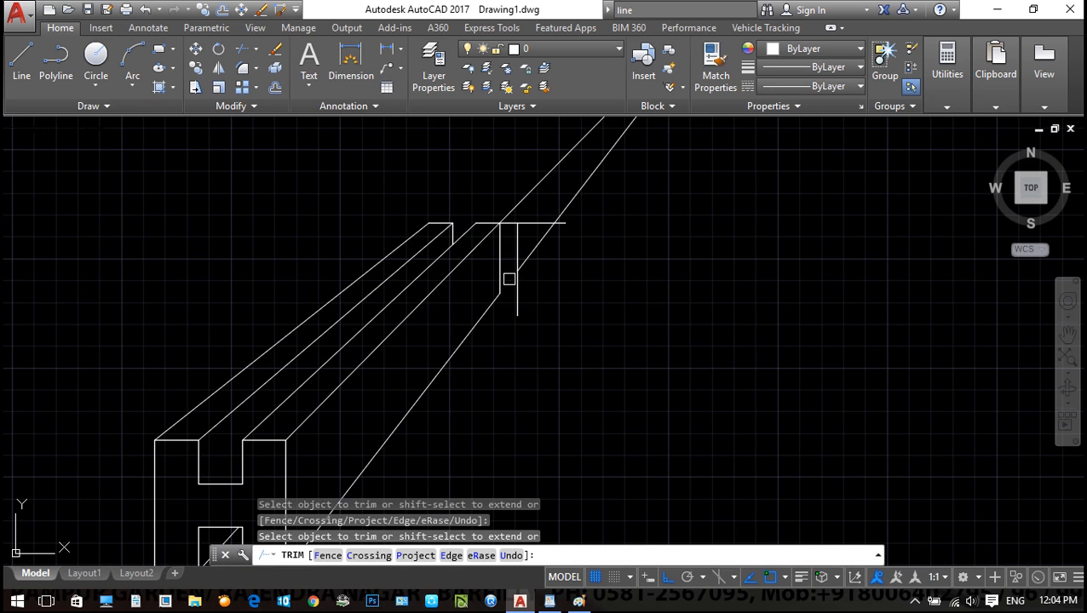
pyautogui.click(512, 226)
pyautogui.press('Escape')
# Erase the leftover ray ends, top-edge stub and old vertical line beyond the H's projected far end
pyautogui.click(584, 337)
pyautogui.click(518, 237)
pyautogui.write('e')
pyautogui.click(616, 271)
pyautogui.click(544, 192)
pyautogui.write('e')
pyautogui.scroll(2, 546, 305)
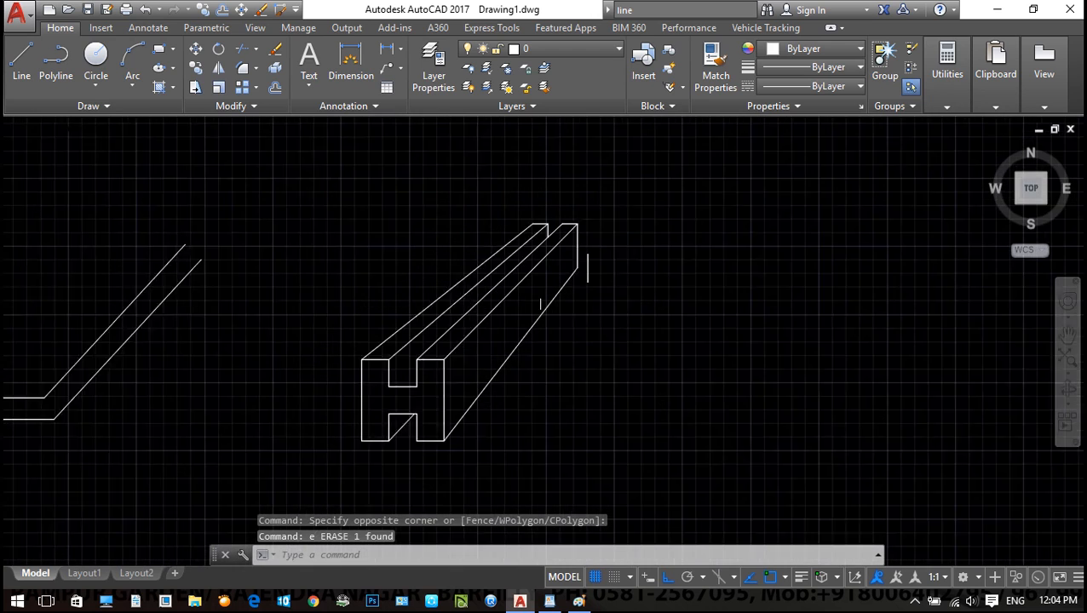
pyautogui.click(615, 298)
pyautogui.click(632, 200)
pyautogui.click(611, 194)
pyautogui.click(635, 292)
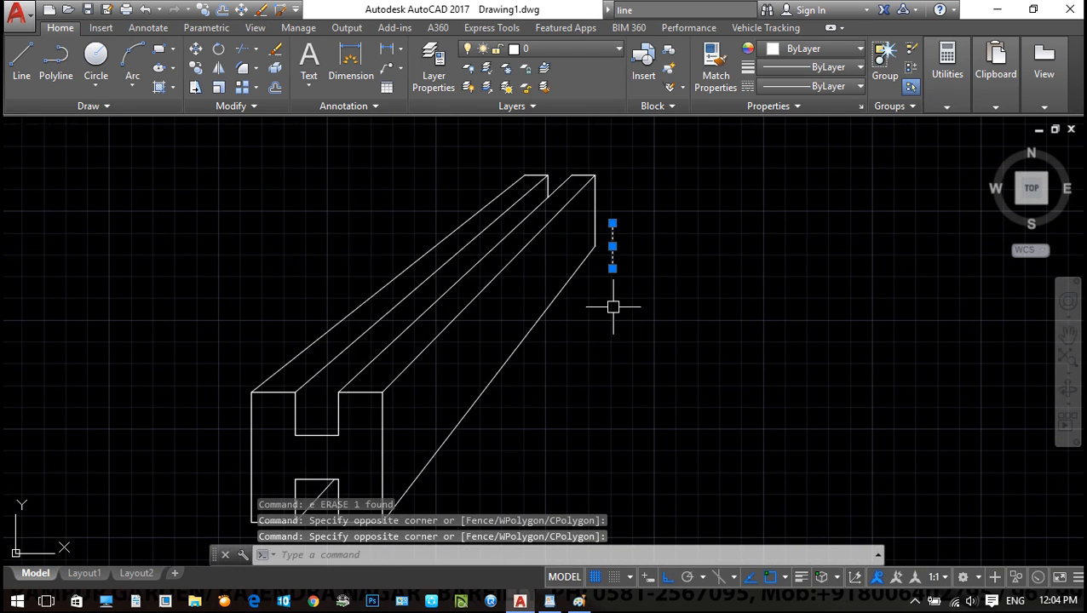
pyautogui.write('E')
pyautogui.scroll(-4, 636, 305)
pyautogui.scroll(3, 572, 316)
pyautogui.scroll(-4, 475, 354)
pyautogui.scroll(2, 428, 366)
pyautogui.scroll(2, 355, 382)
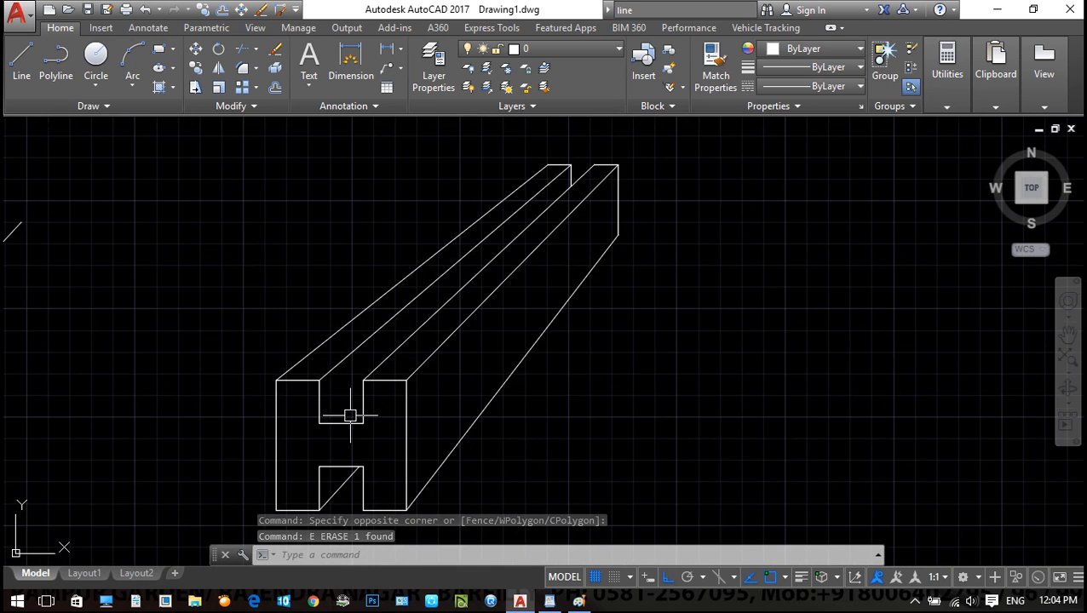
pyautogui.write('L')
pyautogui.press('Return')
pyautogui.scroll(2, 492, 322)
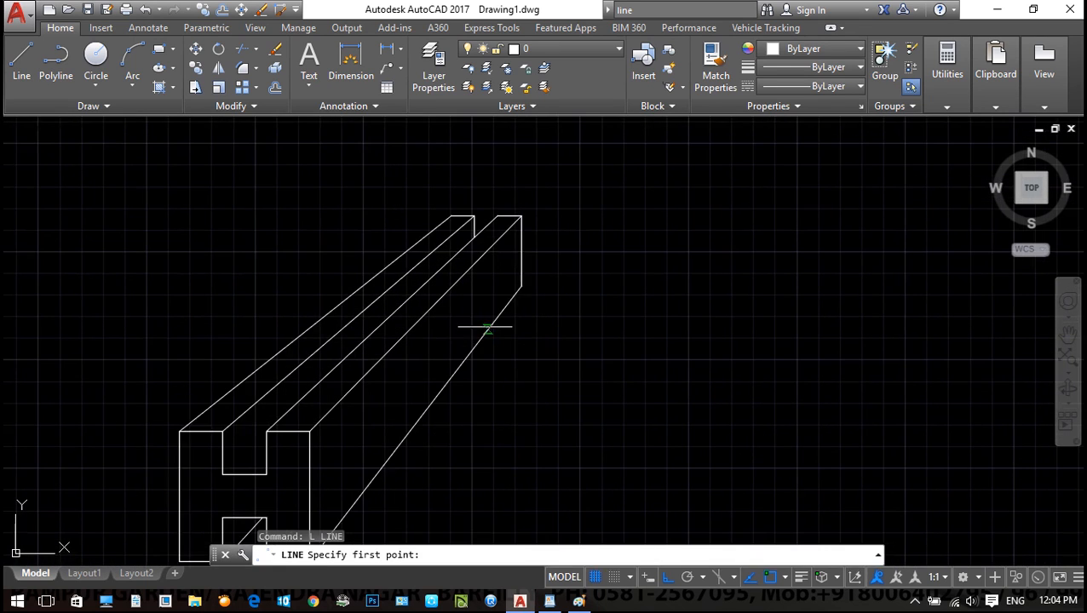
pyautogui.press('Escape')
pyautogui.press('Escape')
pyautogui.scroll(-3, 503, 315)
pyautogui.scroll(3, 315, 384)
pyautogui.click(311, 412)
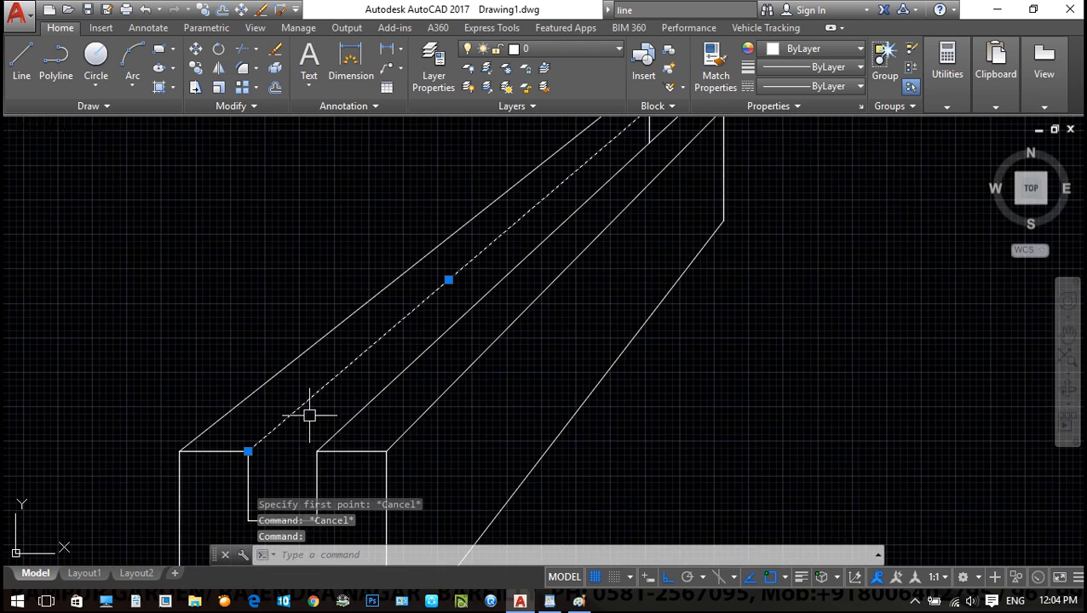
pyautogui.scroll(-3, 456, 346)
pyautogui.press('Escape')
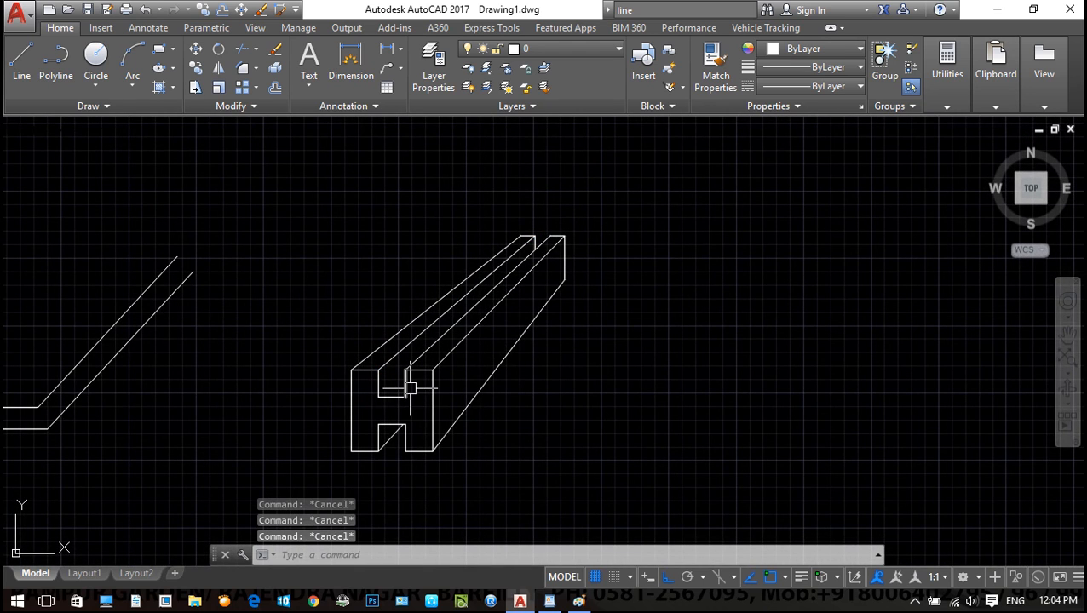
# Draw a slanted line from the upper notch's lower-left corner to its right edge just below the top corner
pyautogui.write('L')
pyautogui.press('Return')
pyautogui.scroll(3, 410, 388)
pyautogui.click(398, 410)
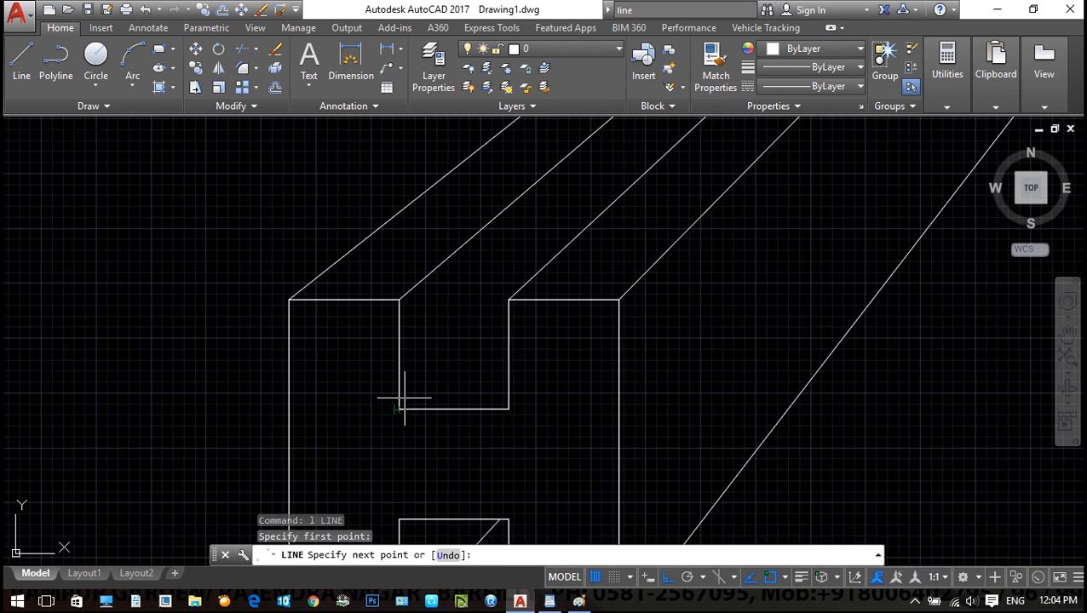
pyautogui.scroll(5, 507, 308)
pyautogui.click(511, 291)
pyautogui.press('Escape')
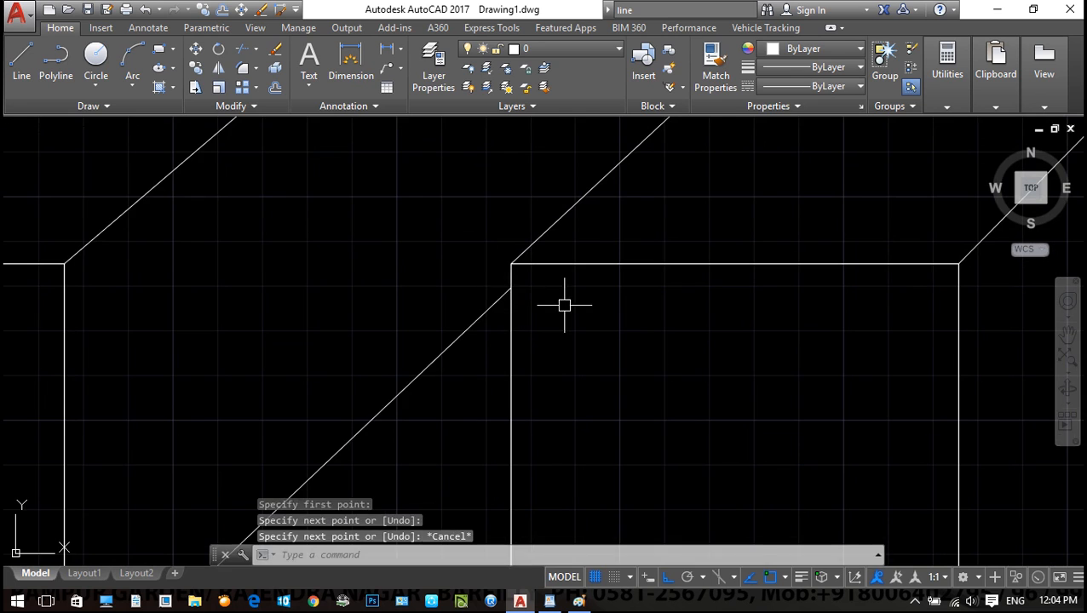
pyautogui.scroll(-8, 514, 302)
pyautogui.press('Escape')
pyautogui.moveTo(839, 292); pyautogui.dragTo(733, 351, button='middle')
pyautogui.moveTo(454, 330)
pyautogui.mouseDown(button='middle')
pyautogui.moveTo(526, 309)
pyautogui.moveTo(510, 341)
pyautogui.mouseUp(button='middle')
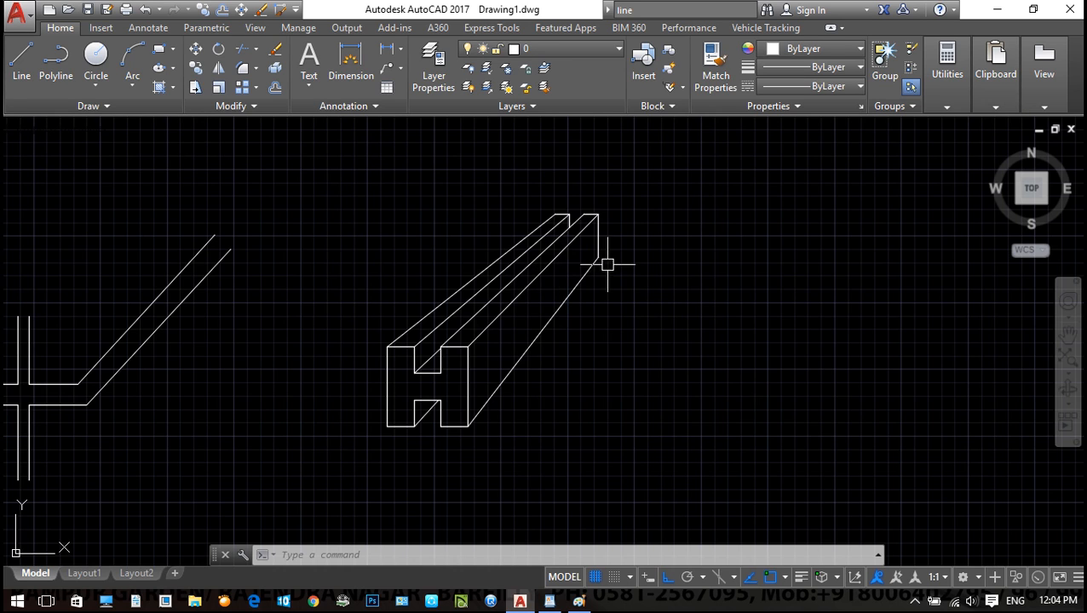
# Draw two diverging lines from one vertex to the right of the projected H as the outline of an eye
pyautogui.moveTo(748, 274); pyautogui.dragTo(635, 320, button='middle')
pyautogui.press('Escape')
pyautogui.press('Escape')
pyautogui.write('l')
pyautogui.press('Return')
pyautogui.moveTo(747, 303); pyautogui.dragTo(601, 345, button='middle')
pyautogui.click(466, 367)
pyautogui.scroll(2, 528, 314)
pyautogui.moveTo(528, 327); pyautogui.dragTo(541, 310, button='middle')
pyautogui.press('F8')
pyautogui.click(554, 320)
pyautogui.press('Return')
pyautogui.press('Return')
pyautogui.click(442, 381)
pyautogui.click(553, 437)
pyautogui.press('Escape')
pyautogui.moveTo(603, 438); pyautogui.dragTo(623, 414, button='middle')
# Draw a three-point arc between the two eye lines and stretch its midpoint outward to increase the curvature
pyautogui.write('a')
pyautogui.press('Return')
pyautogui.click(550, 309)
pyautogui.scroll(3, 550, 338)
pyautogui.click(553, 340)
pyautogui.click(524, 483)
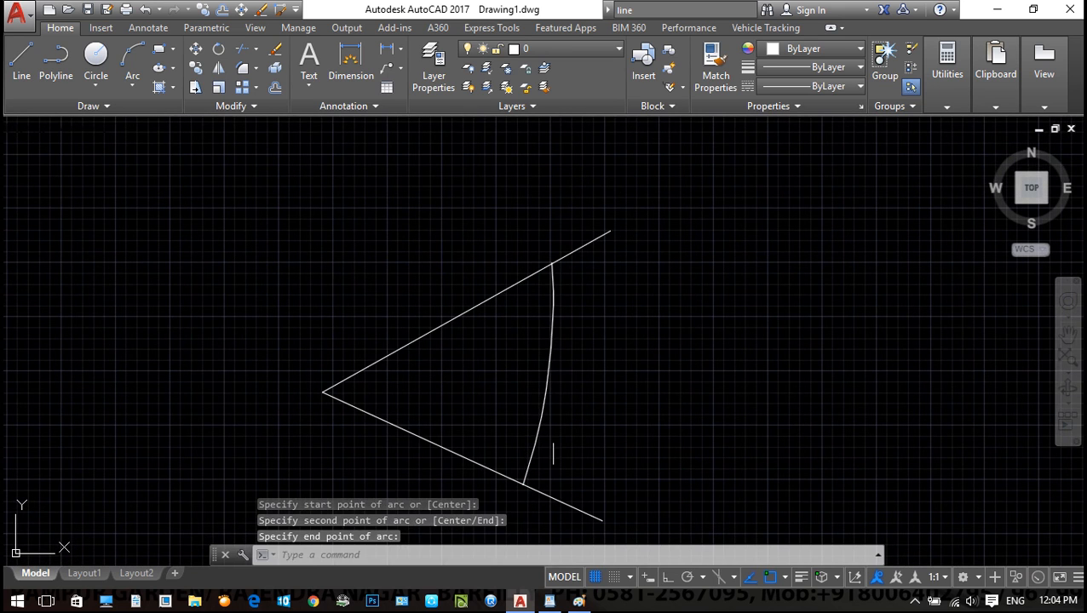
pyautogui.click(553, 454)
pyautogui.click(528, 382)
pyautogui.click(548, 375)
pyautogui.press('Escape')
pyautogui.scroll(-6, 686, 412)
pyautogui.press('Escape')
pyautogui.scroll(-2, 479, 333)
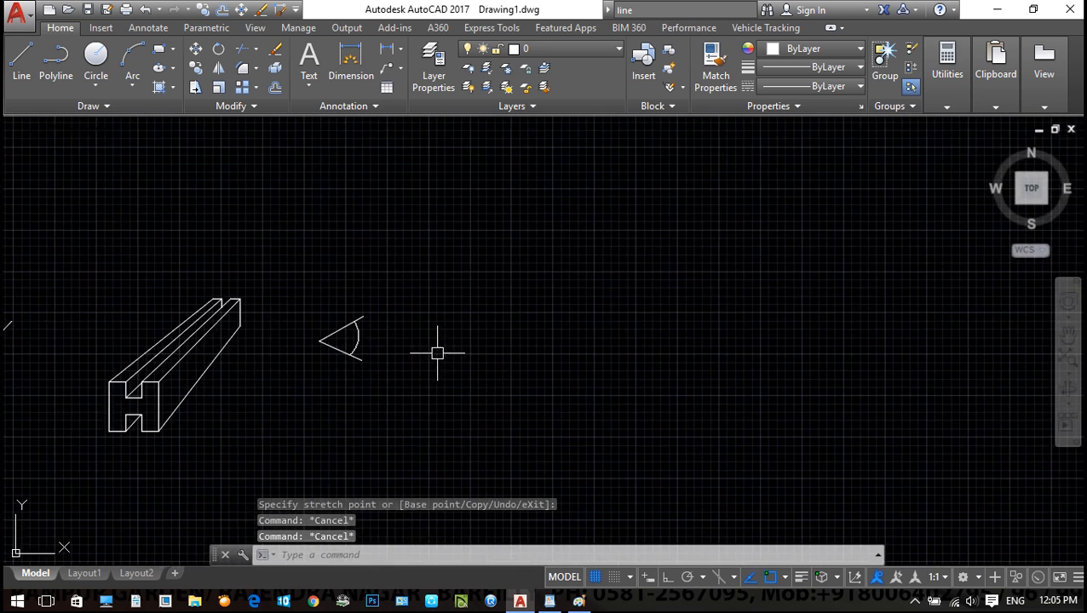
# Draw two rays from the eye's vertex, one rising and one descending to the right
pyautogui.write('ray')
pyautogui.press('Return')
pyautogui.click(321, 340)
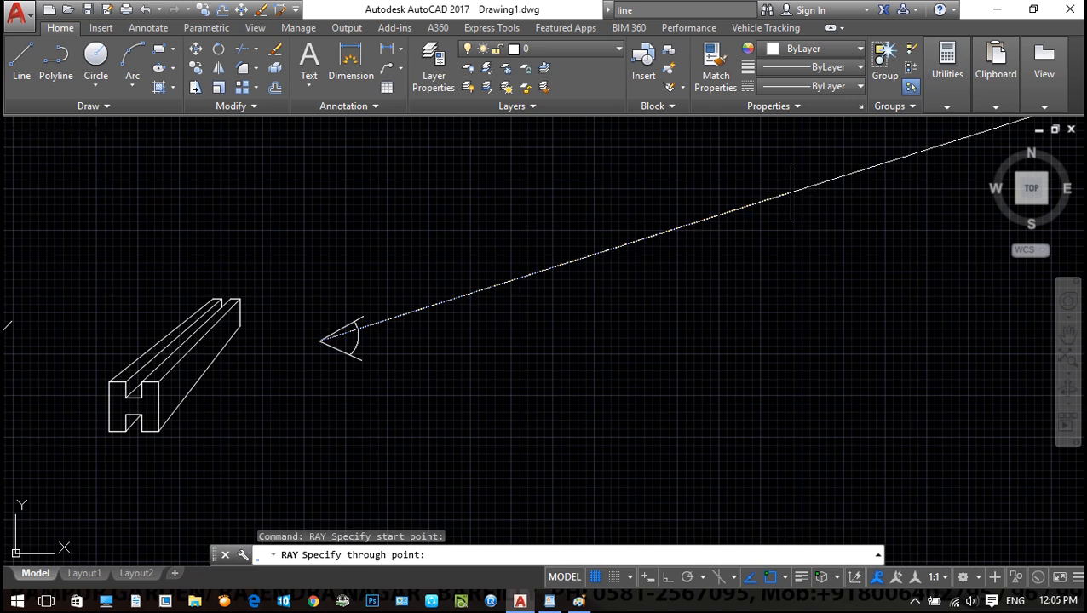
pyautogui.click(788, 193)
pyautogui.click(809, 466)
pyautogui.press('Escape')
pyautogui.scroll(-2, 820, 429)
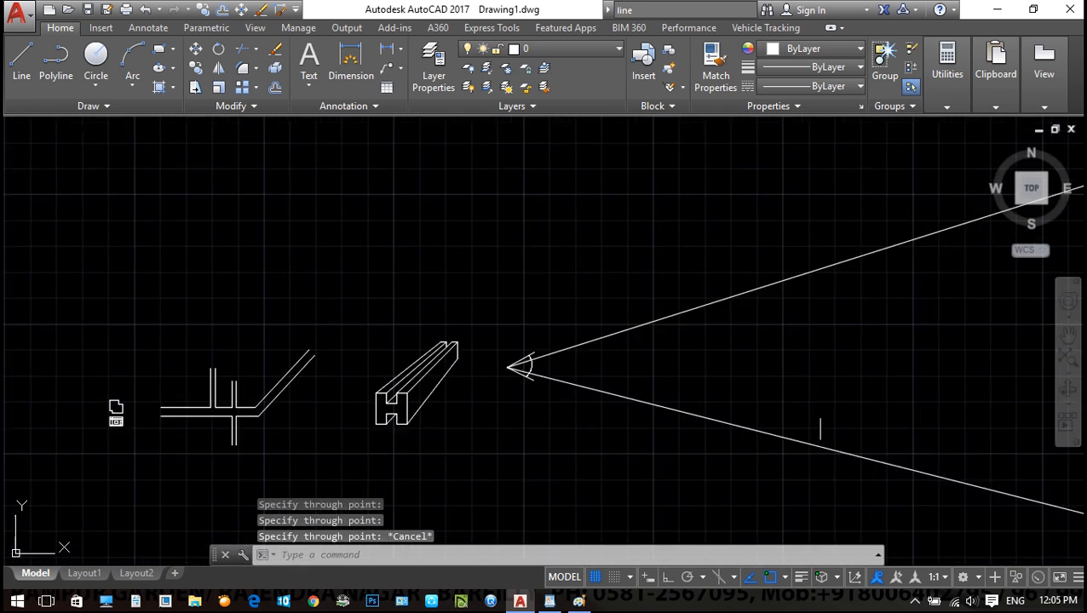
pyautogui.scroll(1, 746, 415)
pyautogui.moveTo(712, 292); pyautogui.dragTo(609, 286, button='middle')
pyautogui.press('Escape')
pyautogui.press('Escape')
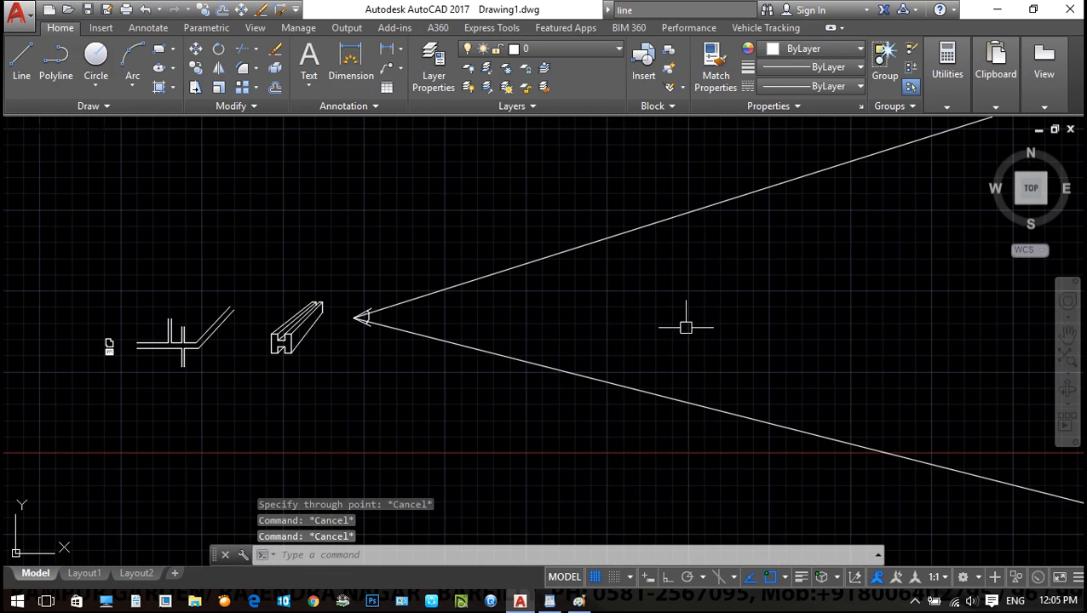
# Draw a long horizontal line from the eye rightward between the two rays, with Ortho on
pyautogui.write('l')
pyautogui.press('Return')
pyautogui.scroll(3, 414, 289)
pyautogui.click(385, 297)
pyautogui.scroll(-4, 750, 276)
pyautogui.moveTo(892, 274); pyautogui.dragTo(526, 283, button='middle')
pyautogui.scroll(-2, 622, 299)
pyautogui.moveTo(780, 316); pyautogui.dragTo(648, 273, button='middle')
pyautogui.scroll(-1, 648, 272)
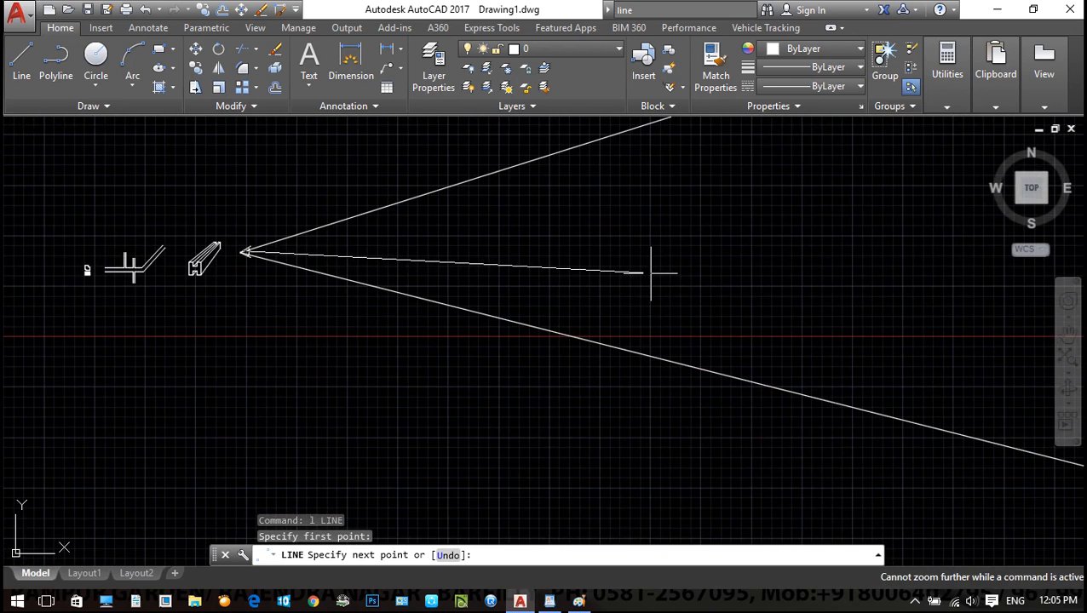
pyautogui.press('F8')
pyautogui.click(923, 252)
pyautogui.press('Escape')
pyautogui.moveTo(946, 271); pyautogui.dragTo(847, 299, button='middle')
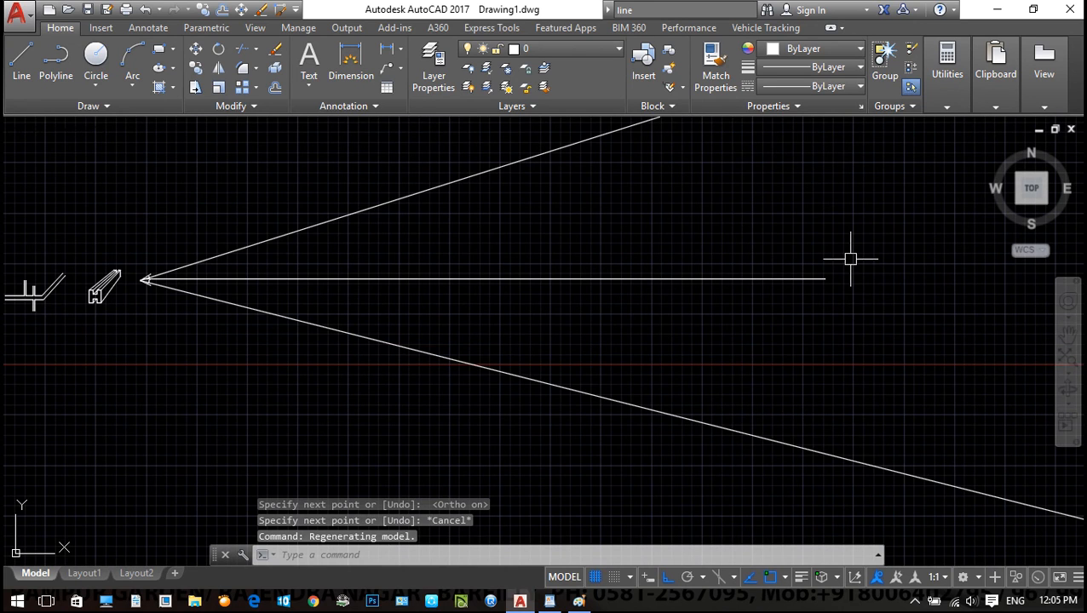
# With Ortho off, draw two rays from the horizontal line's far end back leftward, one above and one below the line
pyautogui.moveTo(763, 261)
pyautogui.mouseDown(button='middle')
pyautogui.moveTo(759, 315)
pyautogui.moveTo(727, 305)
pyautogui.mouseUp(button='middle')
pyautogui.press('Escape')
pyautogui.press('Escape')
pyautogui.write('ray')
pyautogui.press('Return')
pyautogui.click(781, 304)
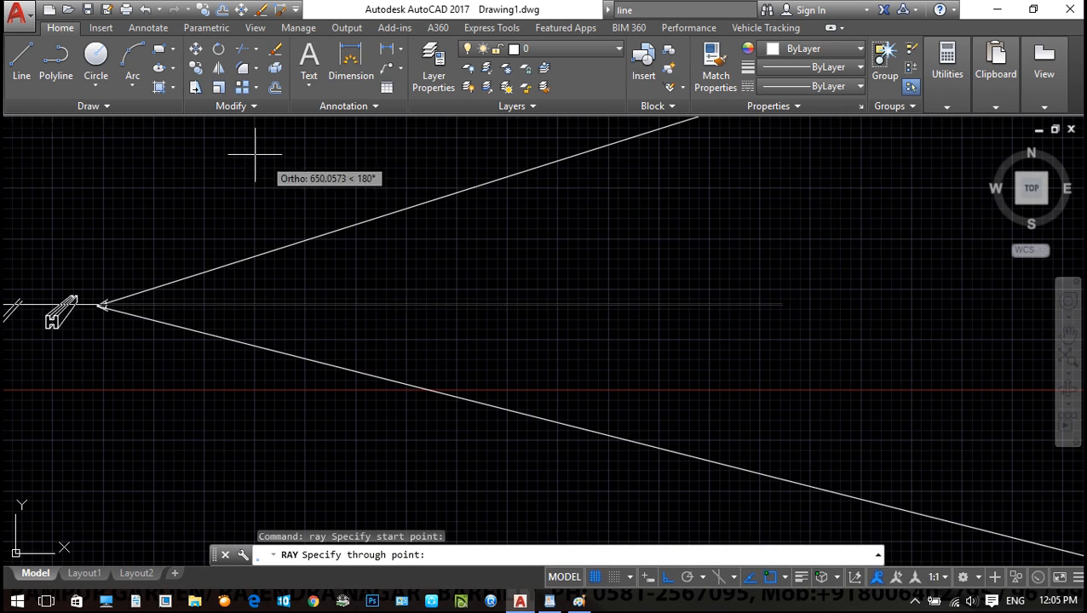
pyautogui.press('F8')
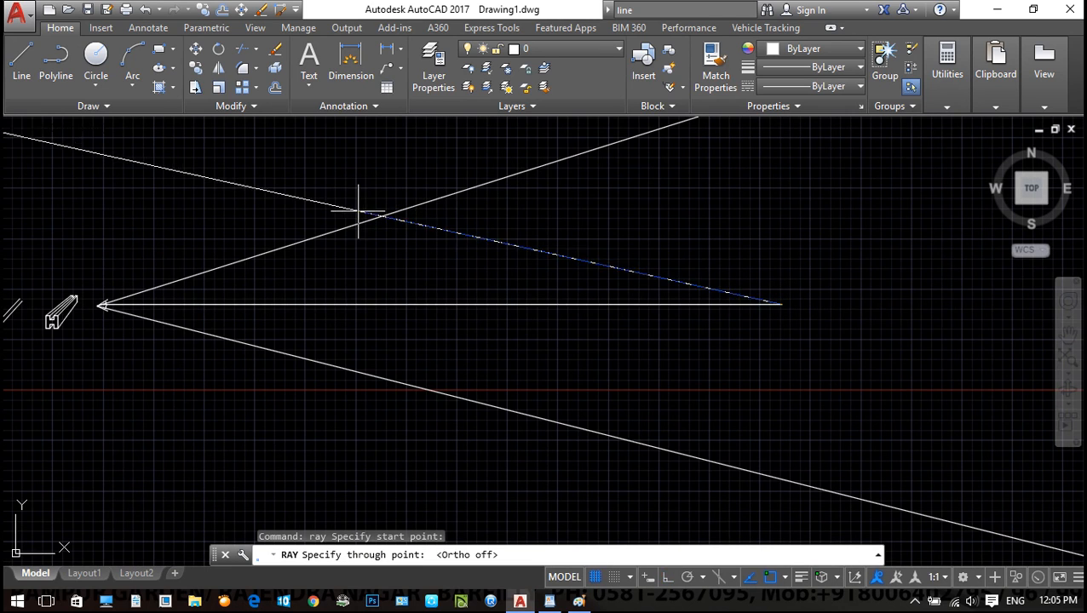
pyautogui.click(356, 212)
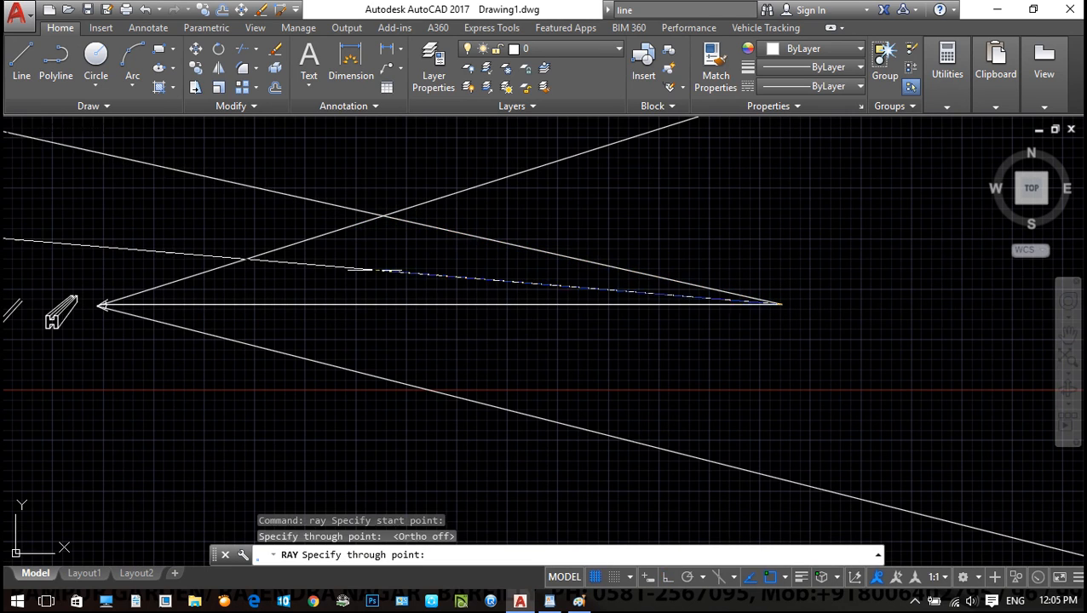
pyautogui.click(366, 374)
pyautogui.press('Escape')
pyautogui.moveTo(383, 281); pyautogui.dragTo(408, 264, button='middle')
pyautogui.press('Escape')
pyautogui.press('Escape')
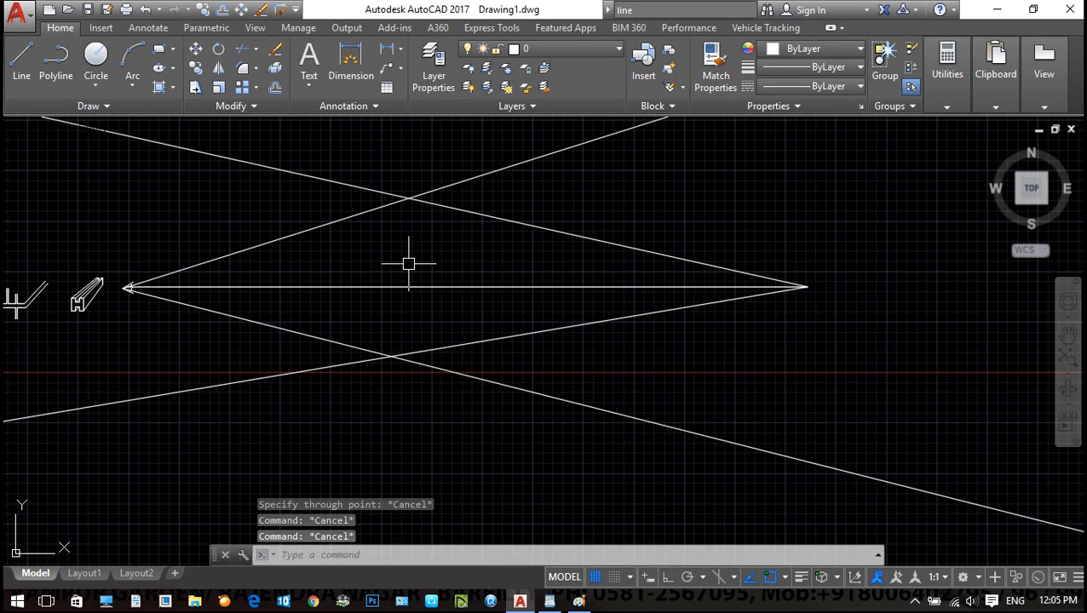
# Draw a line joining the upper and lower intersections of the opposing rays
pyautogui.write('l')
pyautogui.press('Return')
pyautogui.click(407, 198)
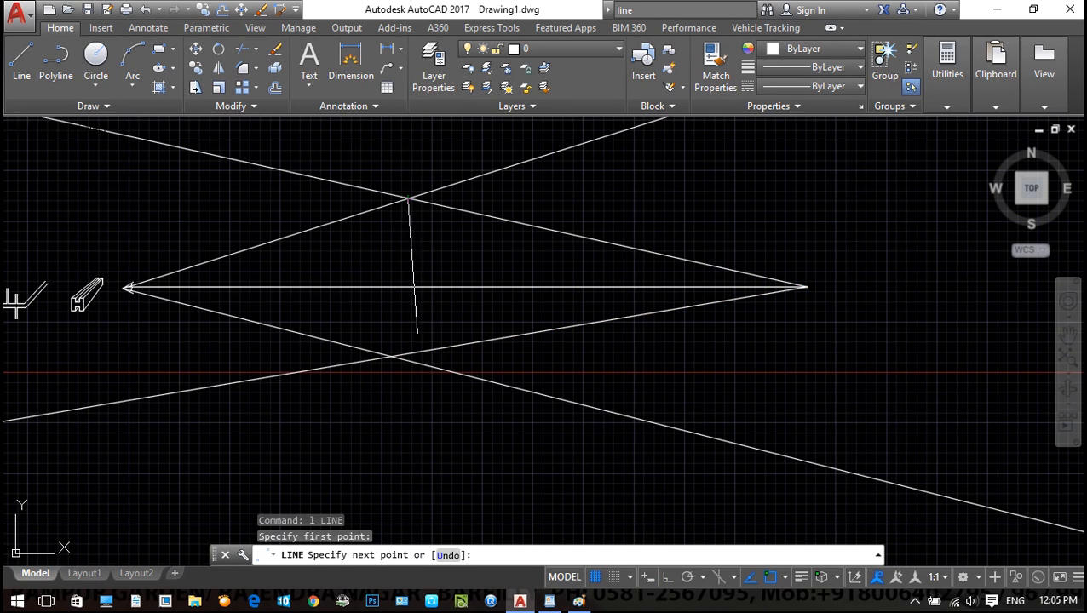
pyautogui.click(393, 356)
pyautogui.press('Escape')
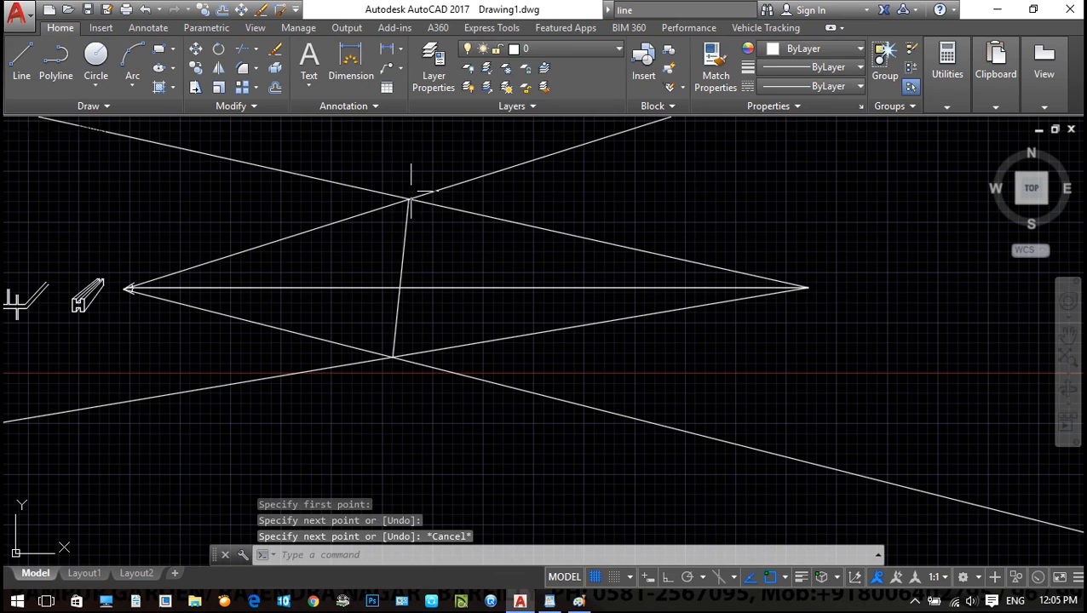
pyautogui.press('Escape')
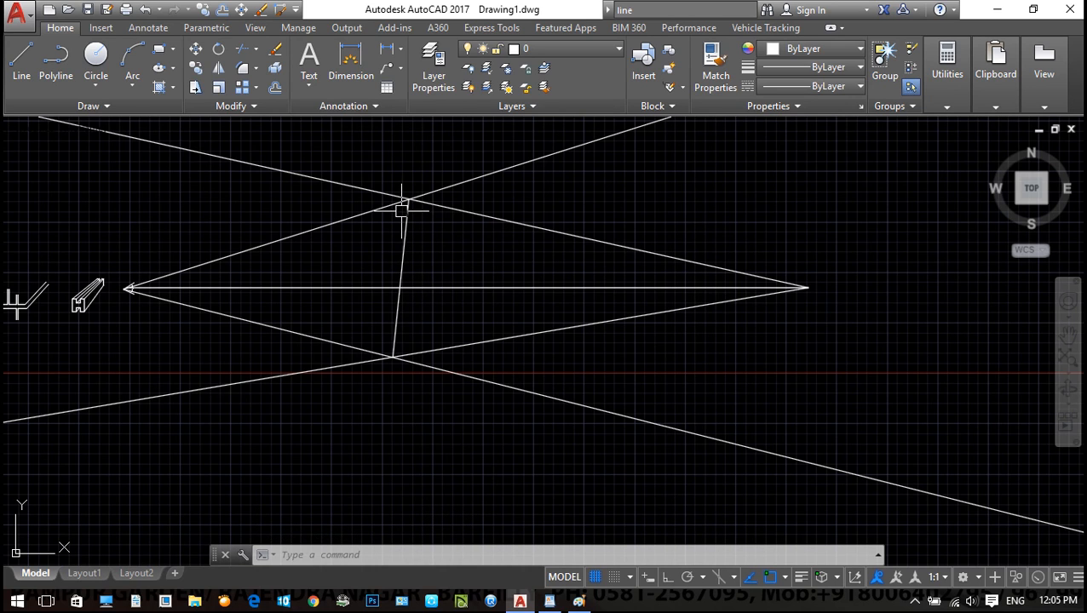
# Draw seven roughly vertical lines from the upper leftward ray down to the horizontal line, getting shorter toward the far end
pyautogui.moveTo(477, 281); pyautogui.dragTo(400, 281, button='middle')
pyautogui.write('l')
pyautogui.press('Return')
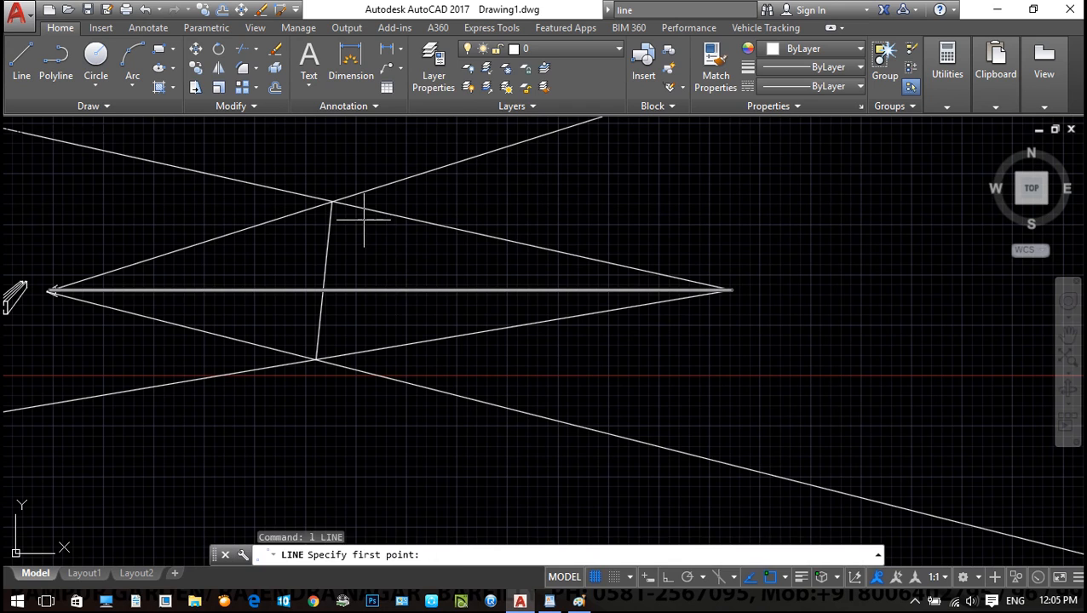
pyautogui.click(366, 222)
pyautogui.click(369, 291)
pyautogui.press('Return')
pyautogui.press('Return')
pyautogui.click(416, 220)
pyautogui.click(418, 285)
pyautogui.press('Return')
pyautogui.press('Return')
pyautogui.click(465, 231)
pyautogui.click(463, 290)
pyautogui.press('Return')
pyautogui.press('Return')
pyautogui.click(504, 245)
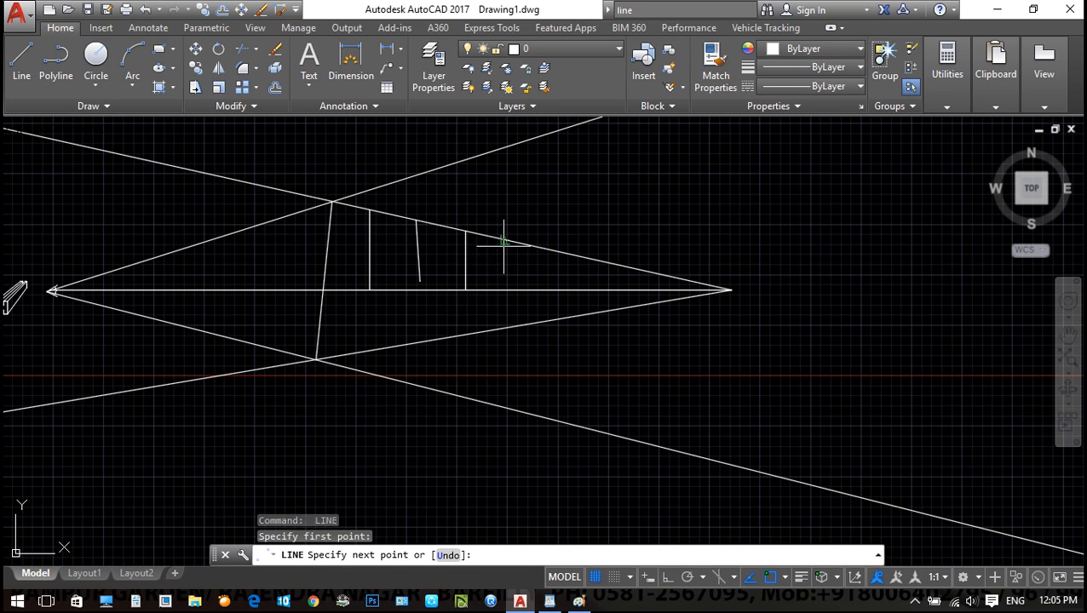
pyautogui.click(505, 290)
pyautogui.press('Return')
pyautogui.press('Return')
pyautogui.click(544, 248)
pyautogui.click(544, 291)
pyautogui.press('Return')
pyautogui.press('Return')
pyautogui.click(579, 258)
pyautogui.click(581, 289)
pyautogui.press('Return')
pyautogui.press('Return')
pyautogui.click(611, 263)
pyautogui.click(611, 290)
pyautogui.press('Return')
# Erase the slanted line joining the upper and lower intersections of the opposing rays
pyautogui.moveTo(747, 276); pyautogui.dragTo(775, 252, button='middle')
pyautogui.press('Escape')
pyautogui.click(355, 292)
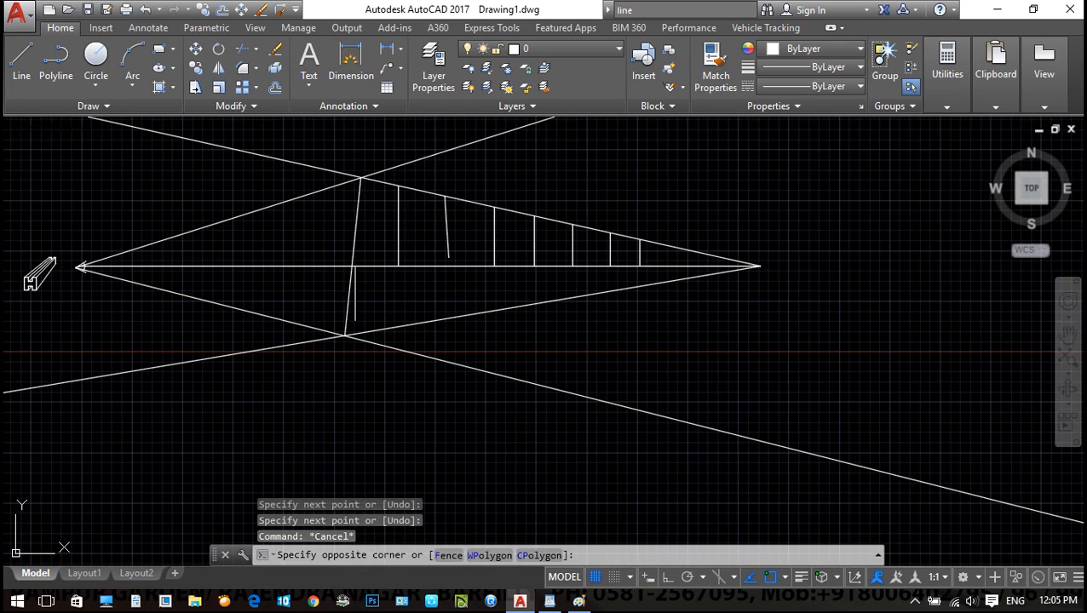
pyautogui.click(327, 283)
pyautogui.press('Escape')
# Examine the eye's sight rays, the opposing rays and the shrinking vertical lines toward the far point
pyautogui.scroll(-5, 358, 277)
pyautogui.scroll(3, 329, 282)
pyautogui.moveTo(230, 270); pyautogui.dragTo(323, 266, button='middle')
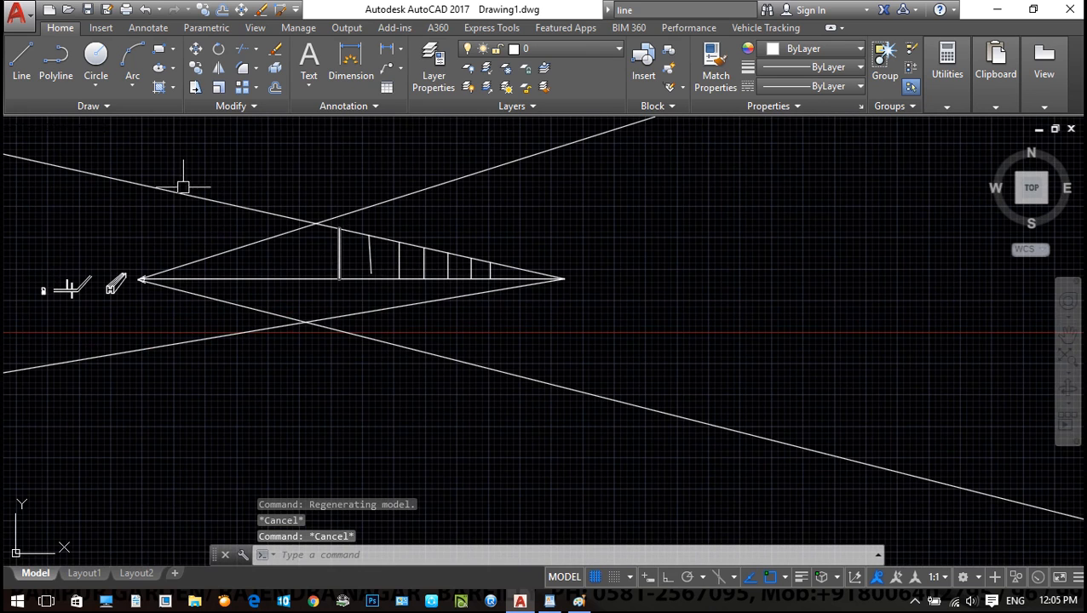
pyautogui.scroll(2, 115, 283)
pyautogui.moveTo(115, 284); pyautogui.dragTo(25, 290, button='middle')
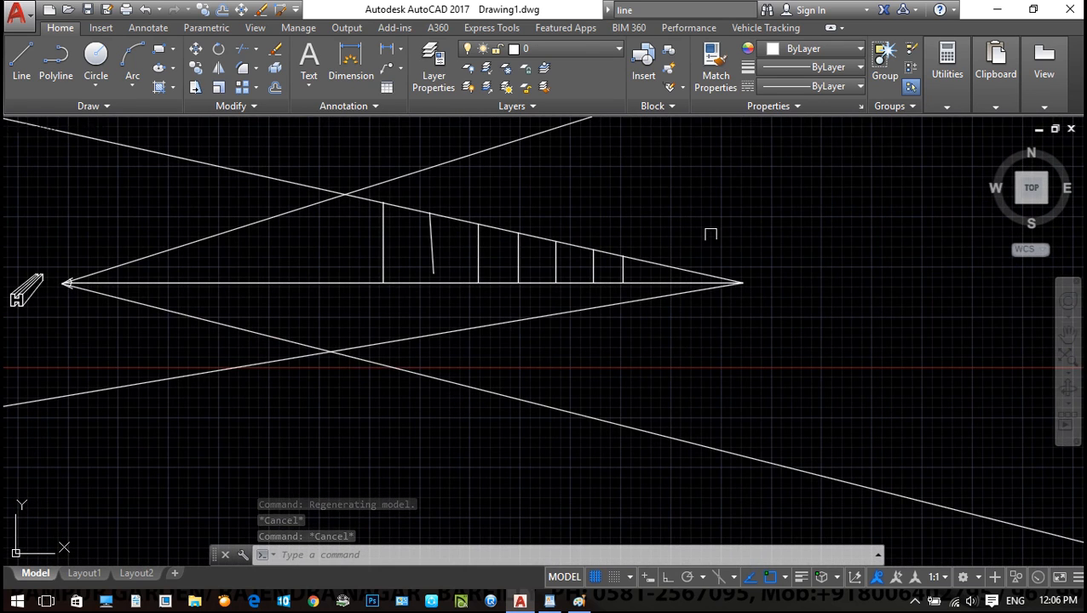
pyautogui.press('Escape')
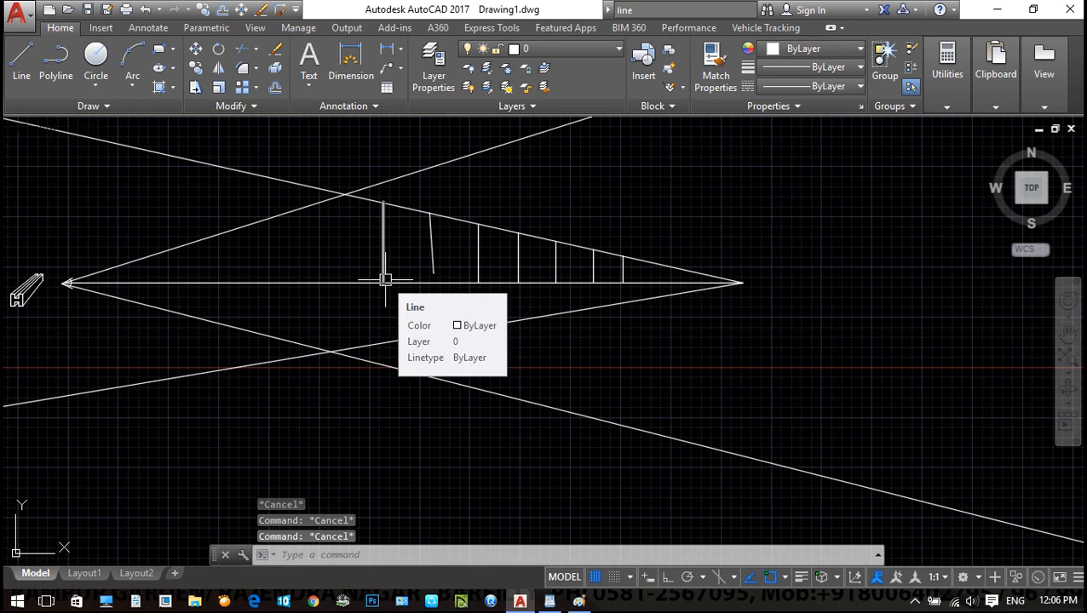
pyautogui.scroll(-2, 390, 254)
pyautogui.scroll(4, 214, 272)
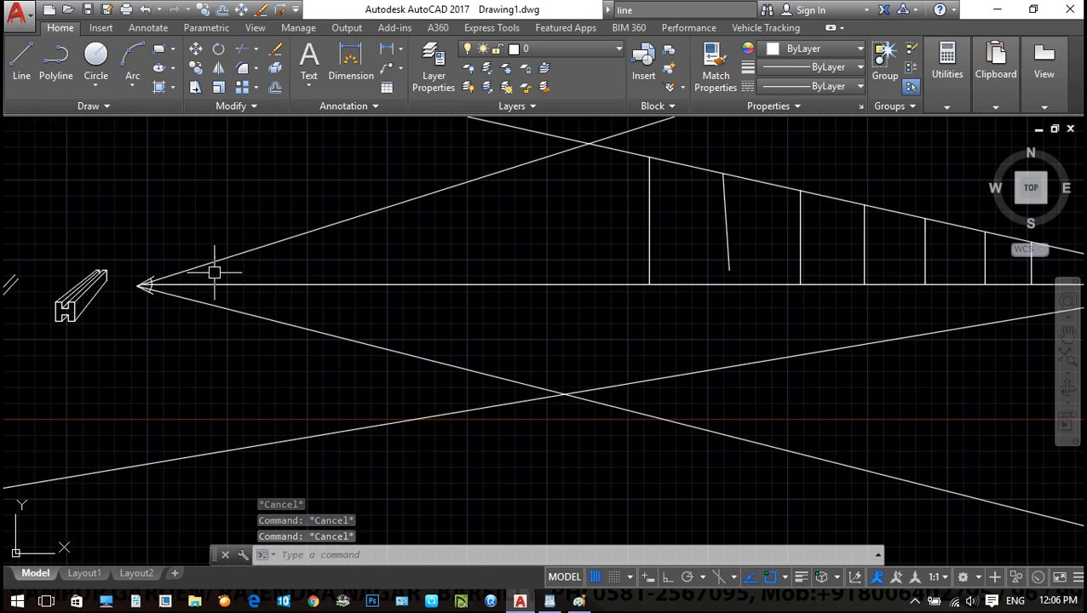
pyautogui.press('Escape')
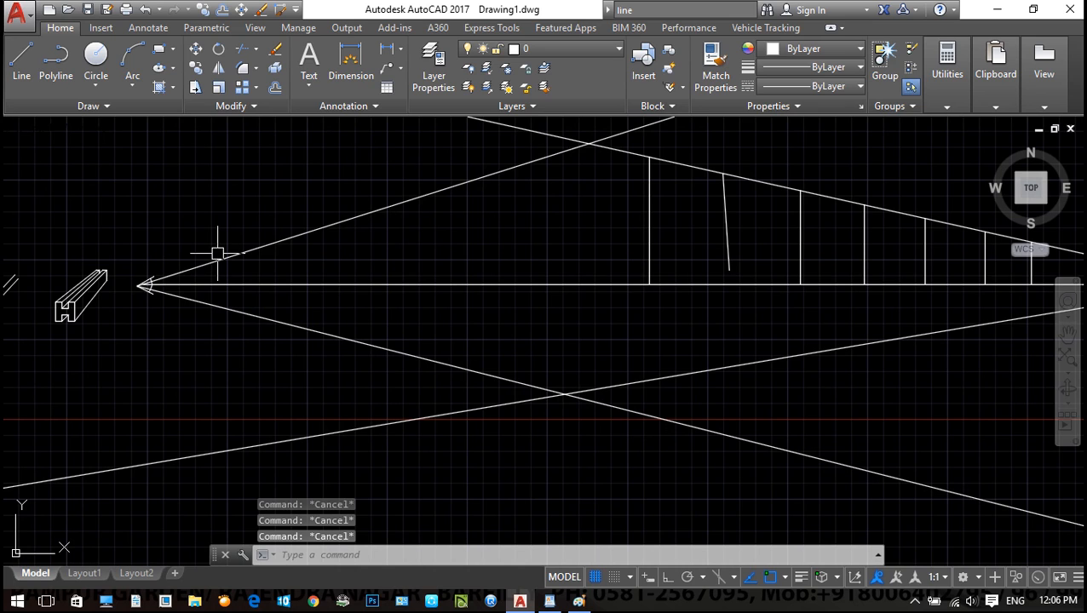
pyautogui.moveTo(217, 253); pyautogui.dragTo(189, 266, button='middle')
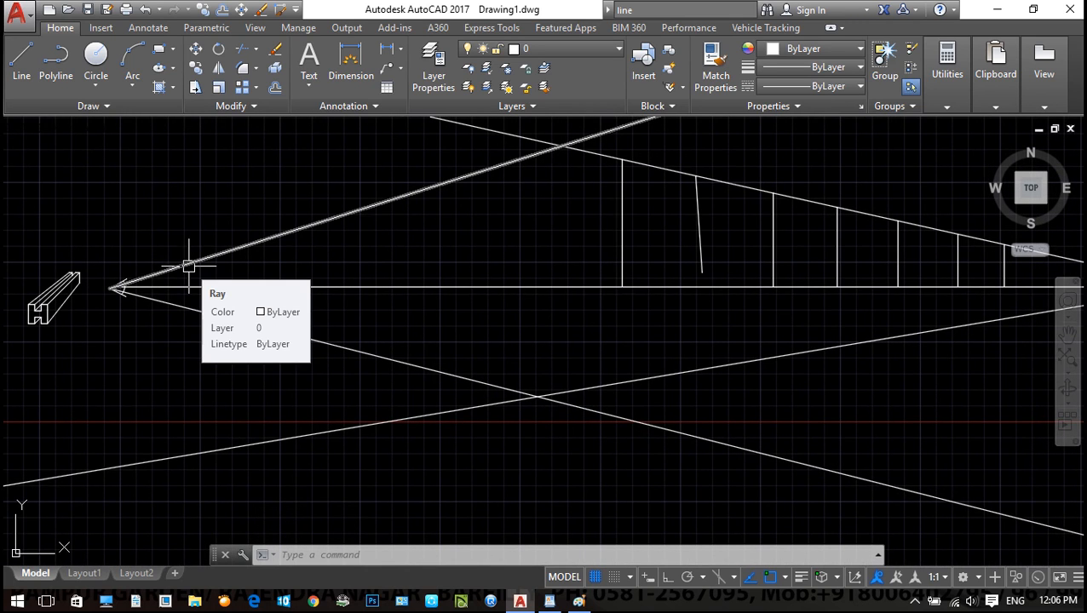
pyautogui.moveTo(324, 244); pyautogui.dragTo(237, 243, button='middle')
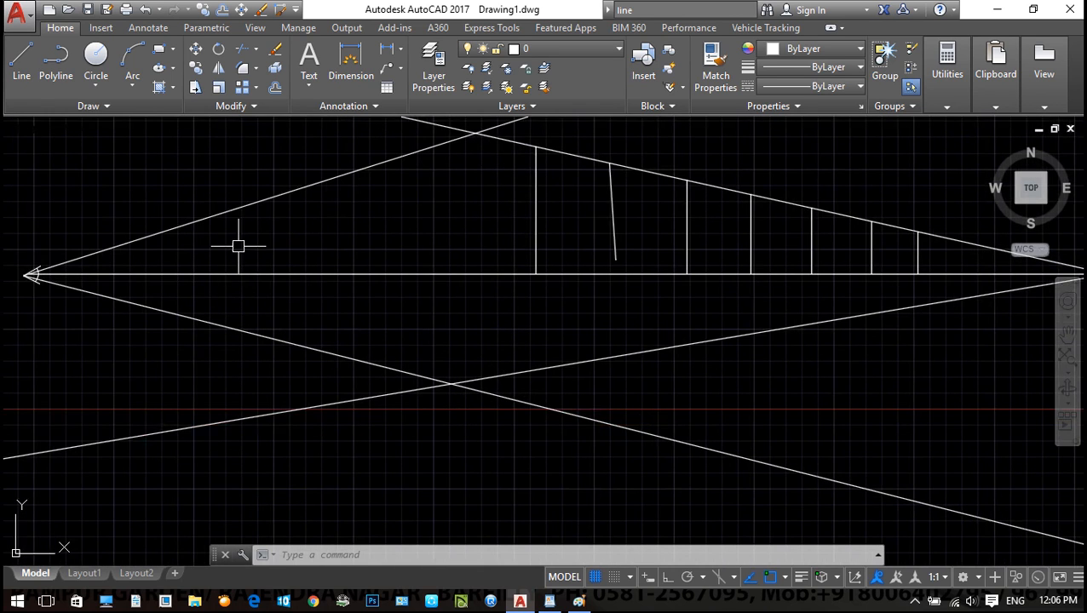
pyautogui.moveTo(409, 252)
pyautogui.mouseDown(button='middle')
pyautogui.moveTo(328, 265)
pyautogui.moveTo(354, 272)
pyautogui.moveTo(354, 261)
pyautogui.mouseUp(button='middle')
pyautogui.scroll(-2, 328, 265)
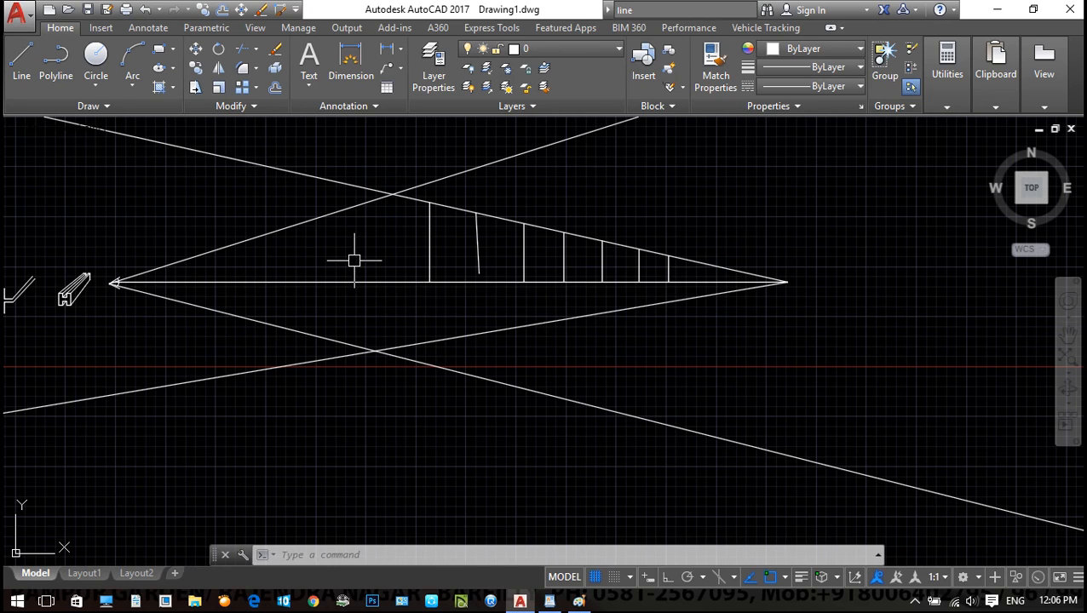
pyautogui.moveTo(362, 196); pyautogui.dragTo(353, 236, button='middle')
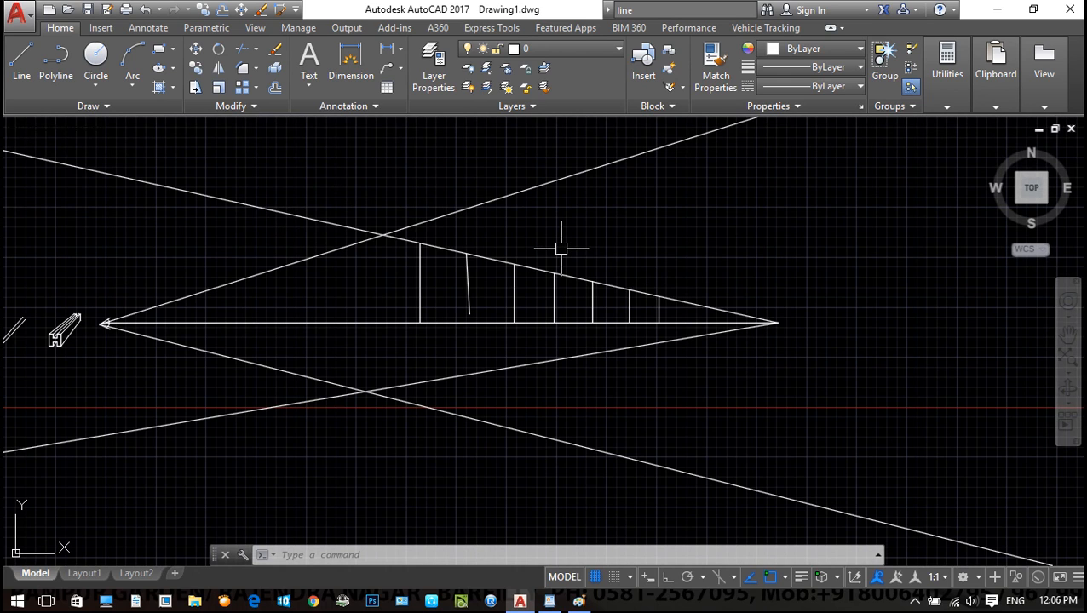
pyautogui.moveTo(477, 255); pyautogui.dragTo(473, 258, button='middle')
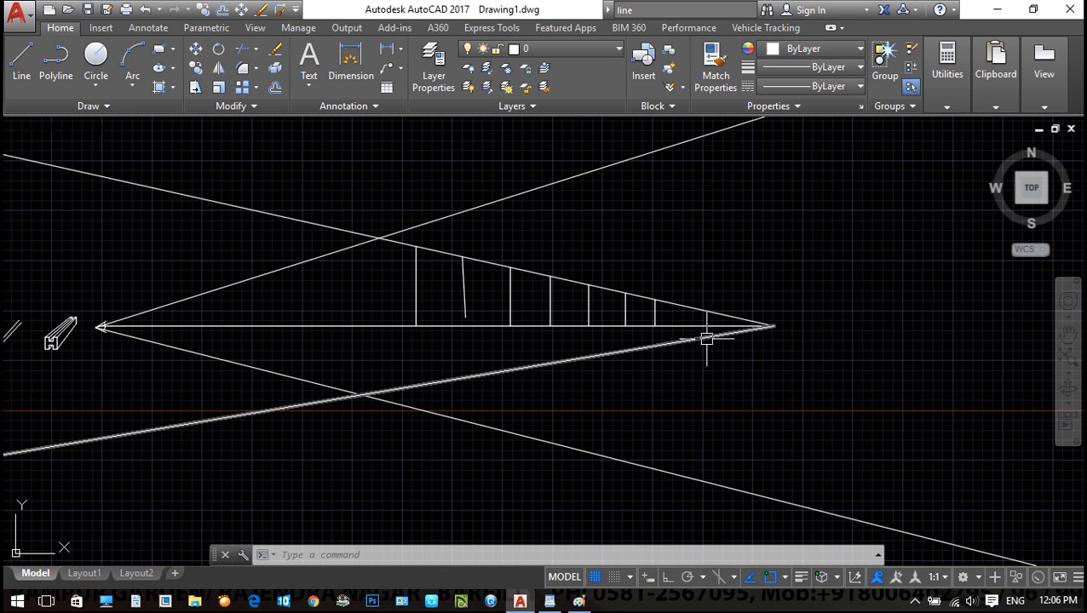
pyautogui.moveTo(671, 338); pyautogui.dragTo(694, 346, button='middle')
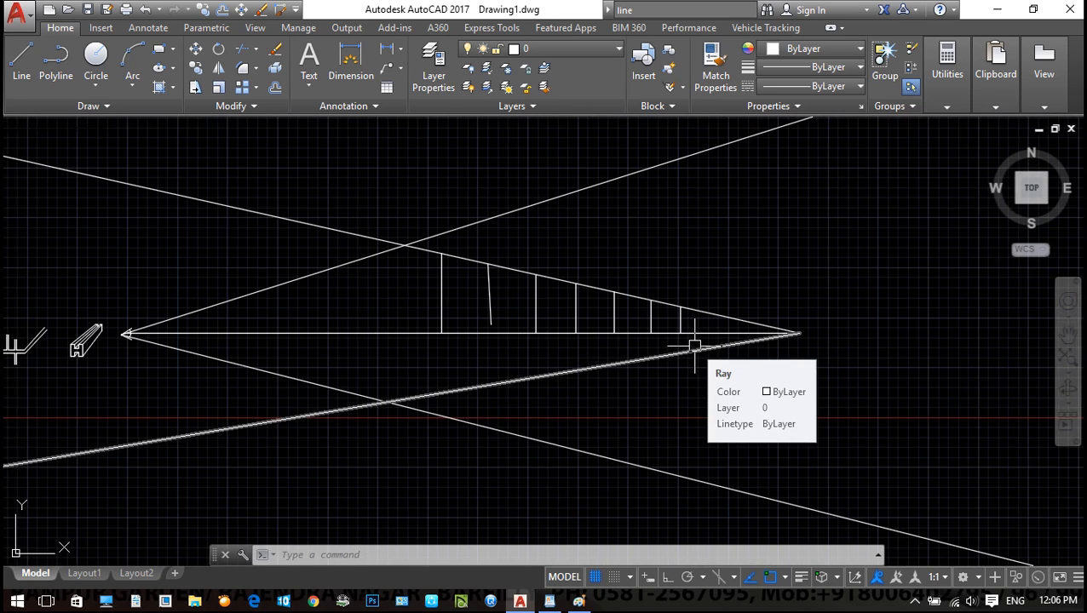
# Erase the four rays, the long horizontal line and all but the last vertical line of the line-of-sight illustration
pyautogui.scroll(-4, 740, 347)
pyautogui.click(734, 446)
pyautogui.click(634, 284)
pyautogui.scroll(4, 587, 311)
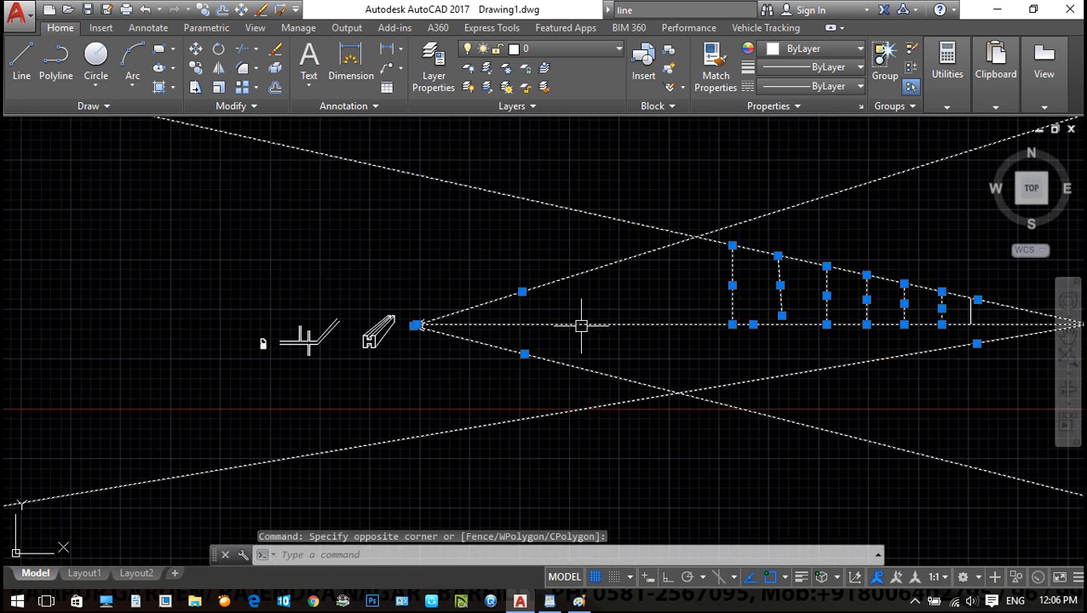
pyautogui.write('e')
pyautogui.press('Return')
# Erase the remaining pieces of the eye symbol beside the projected H
pyautogui.scroll(8, 417, 321)
pyautogui.click(617, 452)
pyautogui.click(500, 349)
pyautogui.write('e')
pyautogui.press('Return')
pyautogui.moveTo(333, 401); pyautogui.dragTo(371, 325, button='middle')
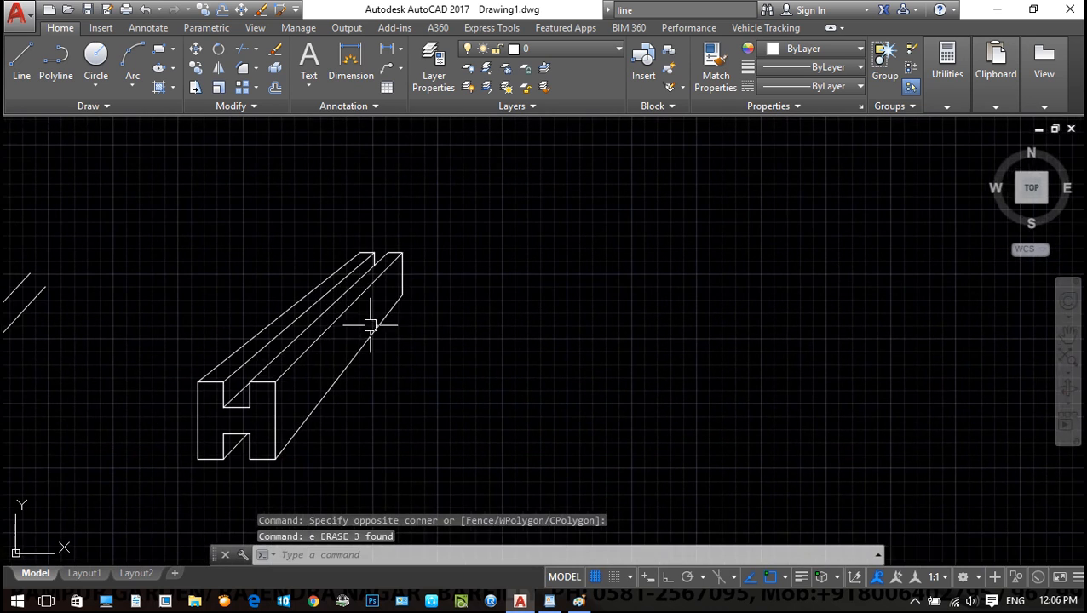
pyautogui.press('Escape')
pyautogui.press('Escape')
pyautogui.scroll(-6, 426, 328)
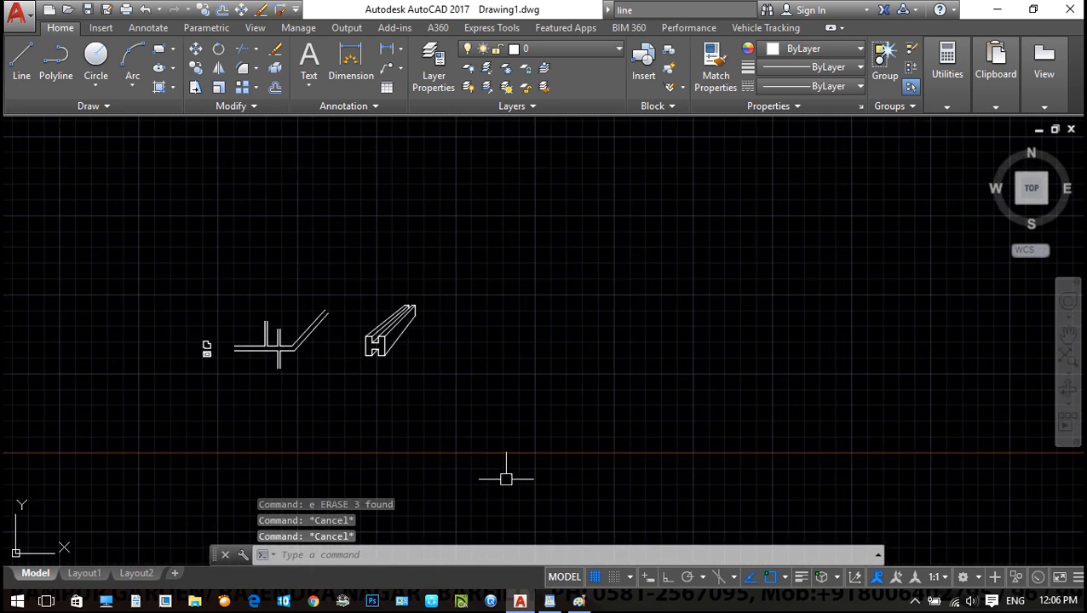
# Switch to the WordPad notes and add the line "SPLINE : SPL enter" below the RAY note
pyautogui.moveTo(499, 498); pyautogui.dragTo(383, 472, button='middle')
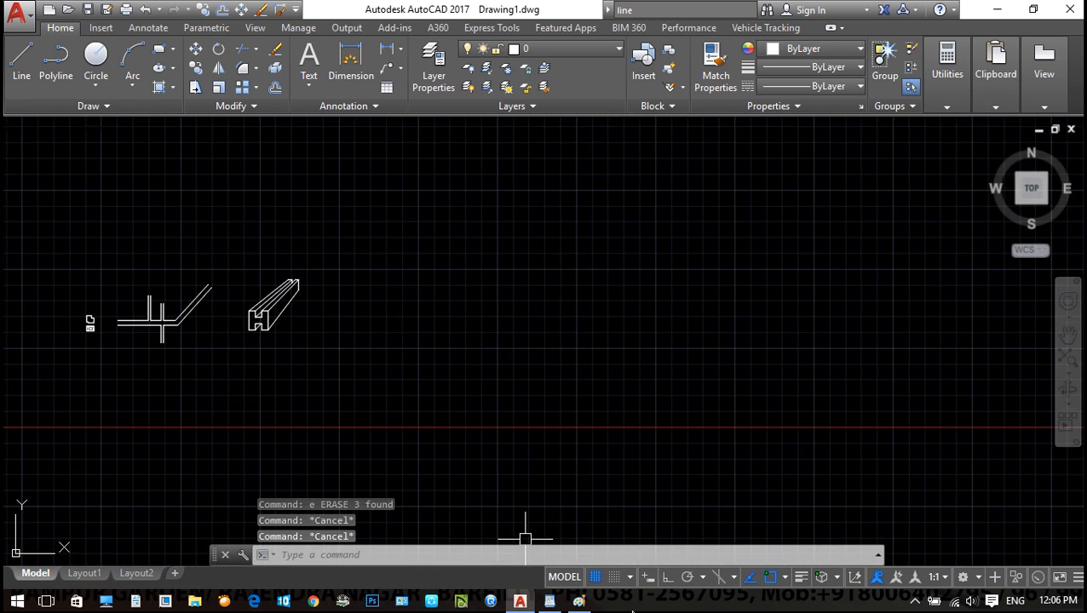
pyautogui.click(549, 601)
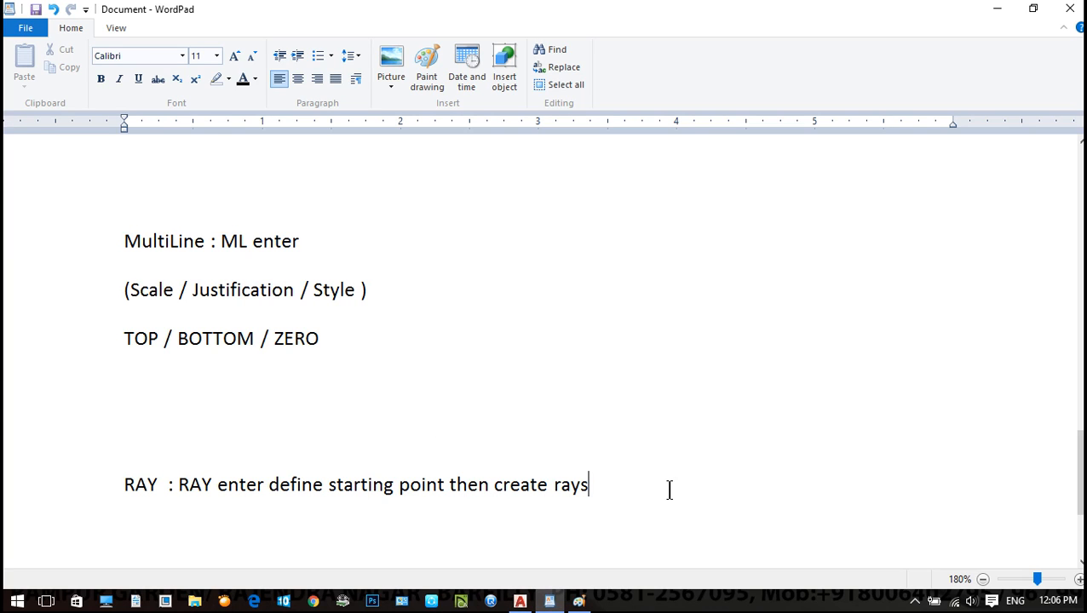
pyautogui.press('Return')
pyautogui.press('Return')
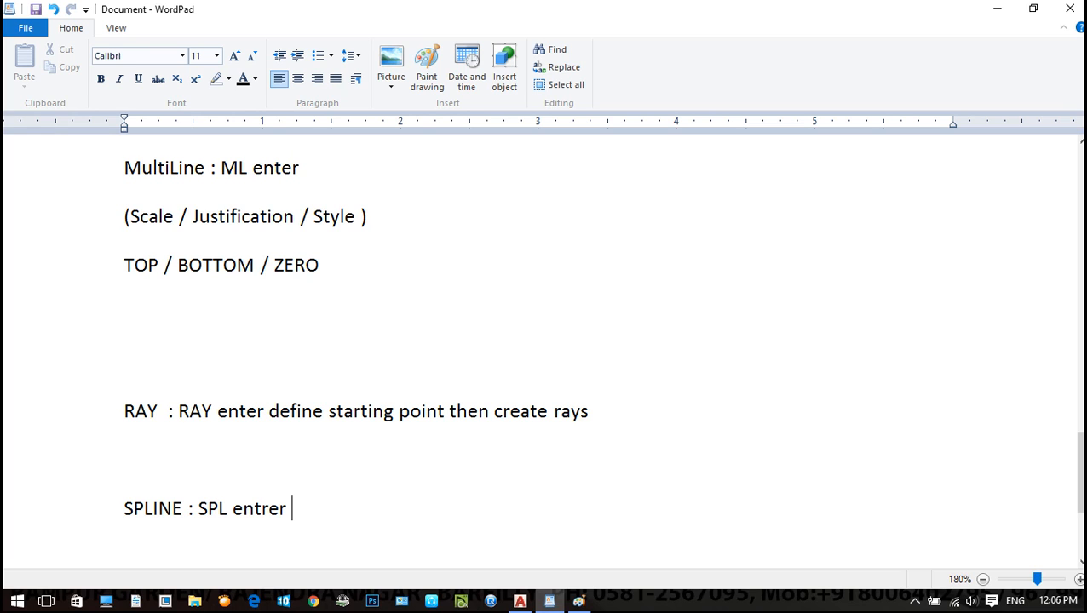
pyautogui.press('Return')
pyautogui.press('Return')
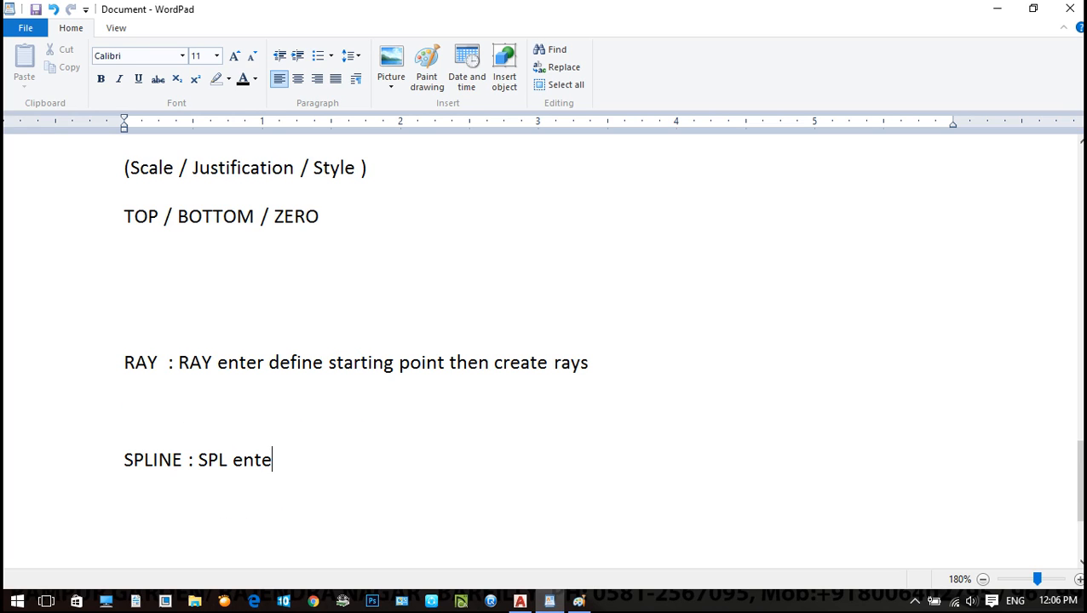
pyautogui.press('Return')
pyautogui.press('Return')
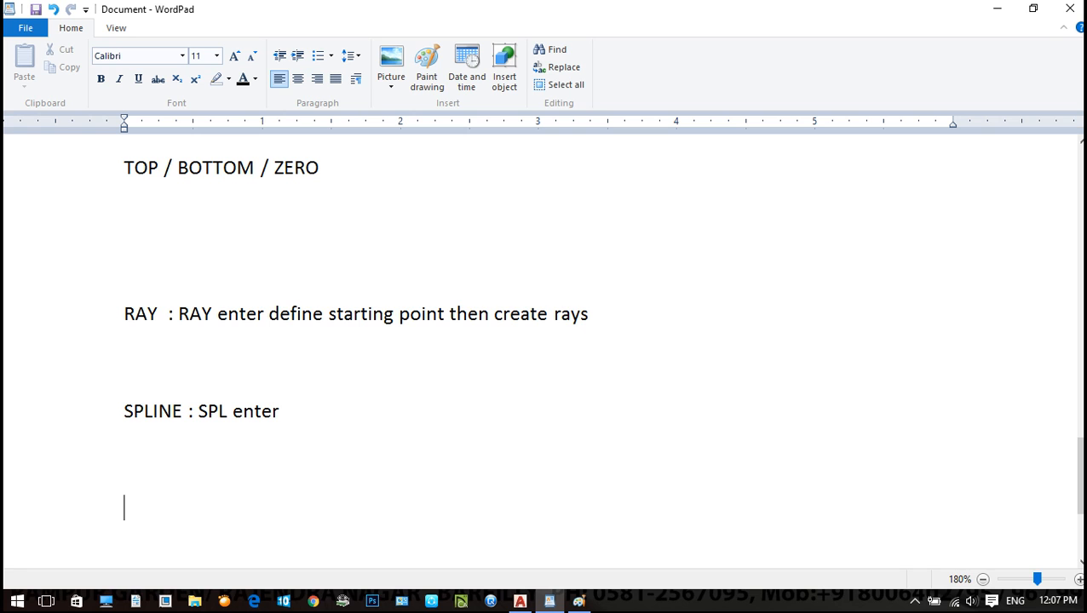
# Switch back to the AutoCAD drawing with no command running
pyautogui.click(996, 10)
pyautogui.write('s')
pyautogui.press('Return')
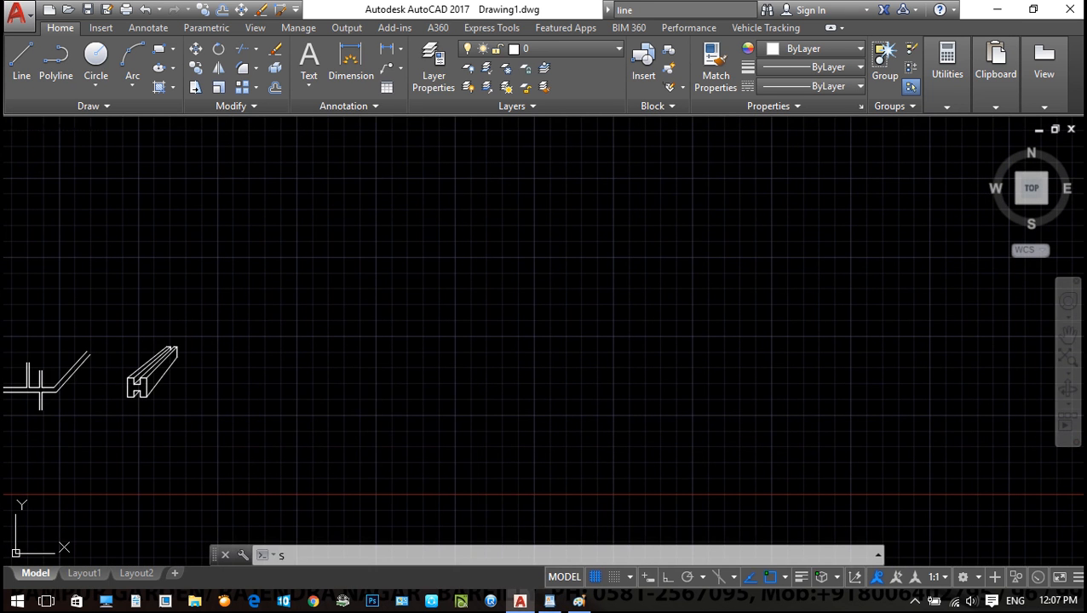
pyautogui.press('Escape')
# Draw a long wavy spline through alternating high and low fit points in the empty area beside the projected H
pyautogui.write('spl')
pyautogui.press('Return')
pyautogui.scroll(4, 307, 404)
pyautogui.click(241, 402)
pyautogui.click(617, 397)
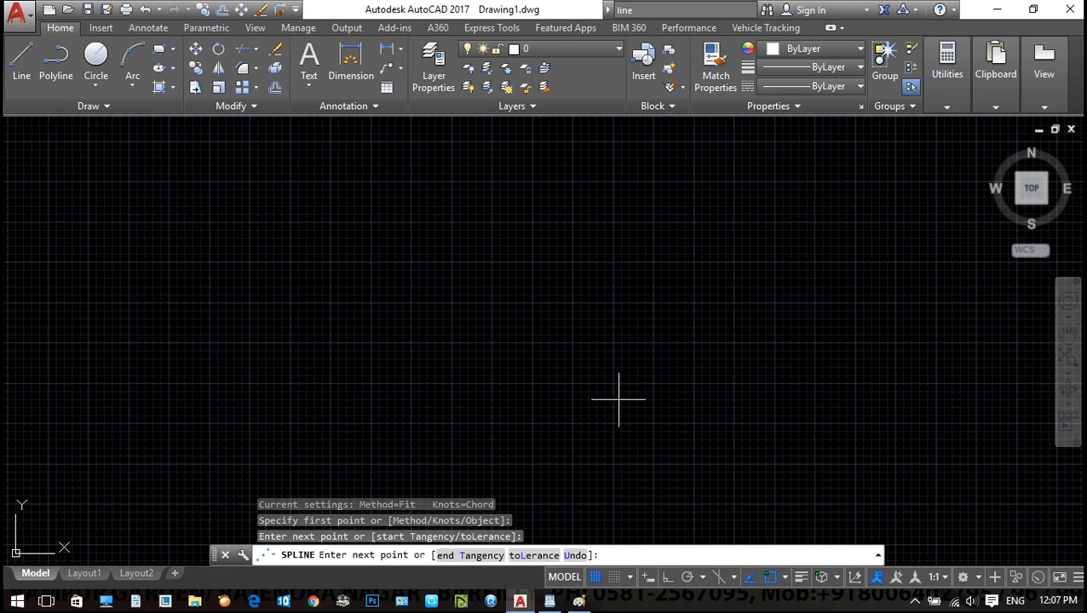
pyautogui.click(795, 243)
pyautogui.scroll(-3, 470, 316)
pyautogui.click(476, 320)
pyautogui.click(570, 222)
pyautogui.click(691, 354)
pyautogui.click(756, 256)
pyautogui.click(813, 373)
pyautogui.click(940, 325)
pyautogui.click(961, 417)
pyautogui.press('Return')
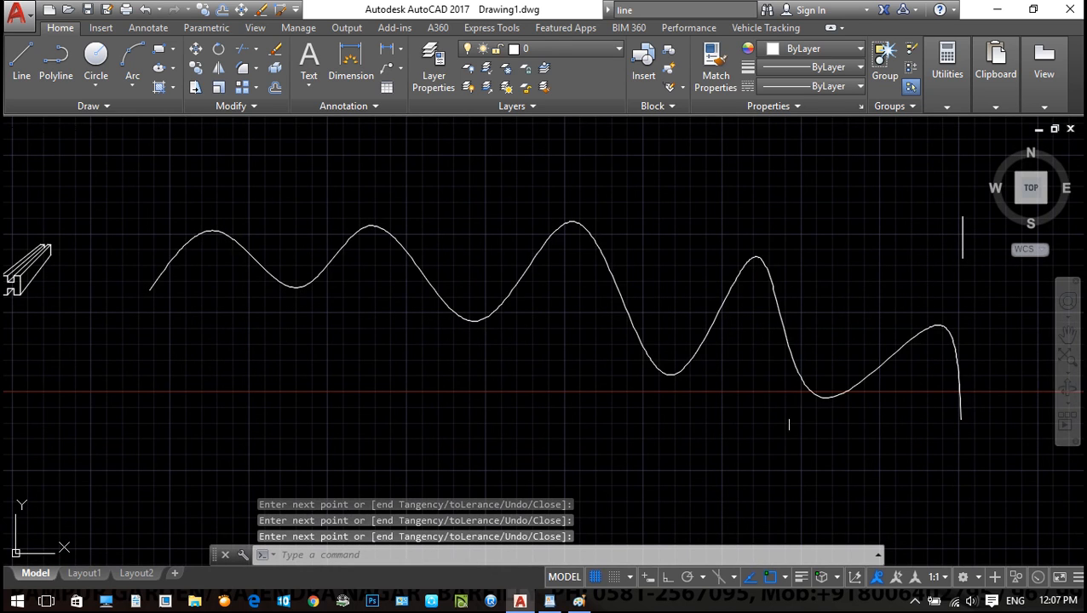
pyautogui.press('Escape')
pyautogui.press('Escape')
# Erase the wavy spline
pyautogui.click(759, 441)
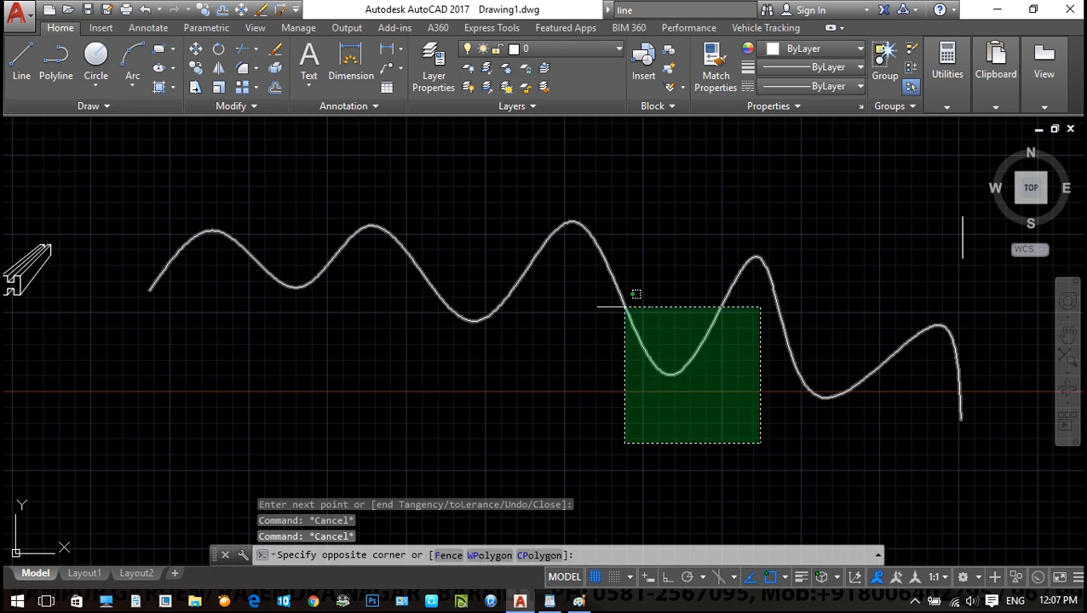
pyautogui.click(628, 302)
pyautogui.write('e')
pyautogui.press('Return')
# Draw a long horizontal line in the empty area with Ortho on
pyautogui.moveTo(731, 395); pyautogui.dragTo(659, 419, button='middle')
pyautogui.write('l')
pyautogui.press('Return')
pyautogui.click(354, 303)
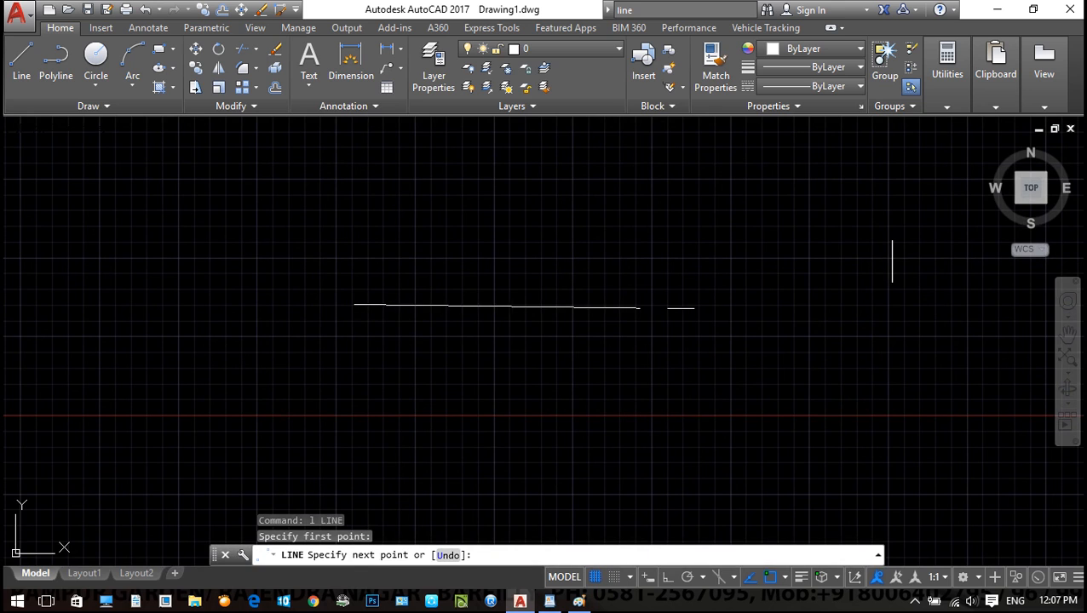
pyautogui.press('F8')
pyautogui.click(787, 304)
pyautogui.press('Escape')
pyautogui.press('Escape')
# Offset the horizontal line downward once, picking the offset distance with two points
pyautogui.write('o')
pyautogui.press('Return')
pyautogui.click(610, 306)
pyautogui.click(606, 388)
pyautogui.click(610, 304)
pyautogui.click(616, 369)
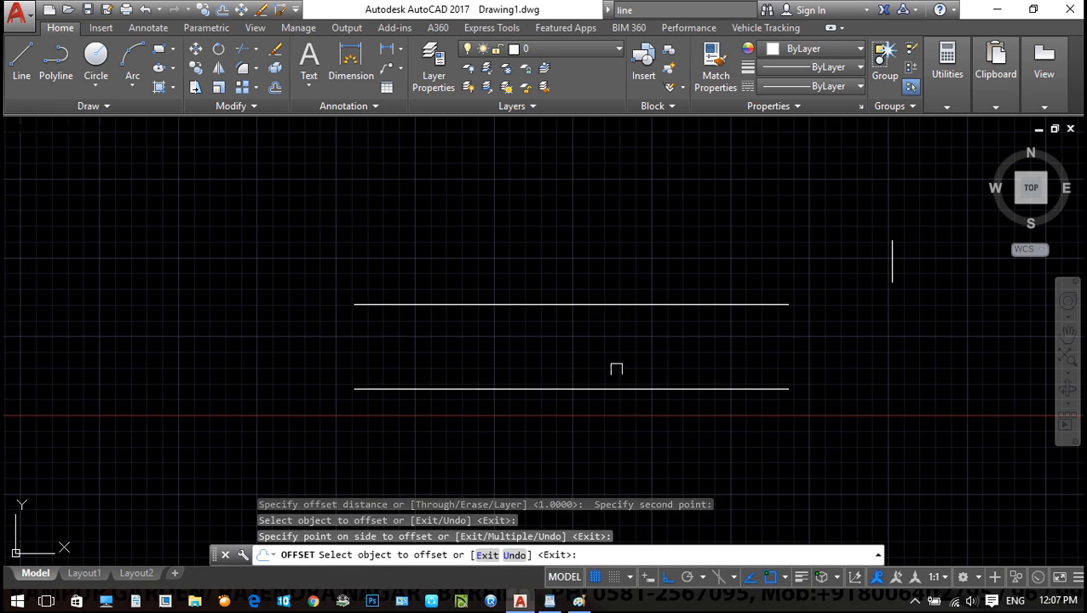
pyautogui.press('Escape')
# With Ortho off, draw an S-shaped spline joining the two lines' left ends and looping back to its midpoint as a pipe break
pyautogui.moveTo(659, 391); pyautogui.dragTo(769, 378, button='middle')
pyautogui.write('spl')
pyautogui.press('Return')
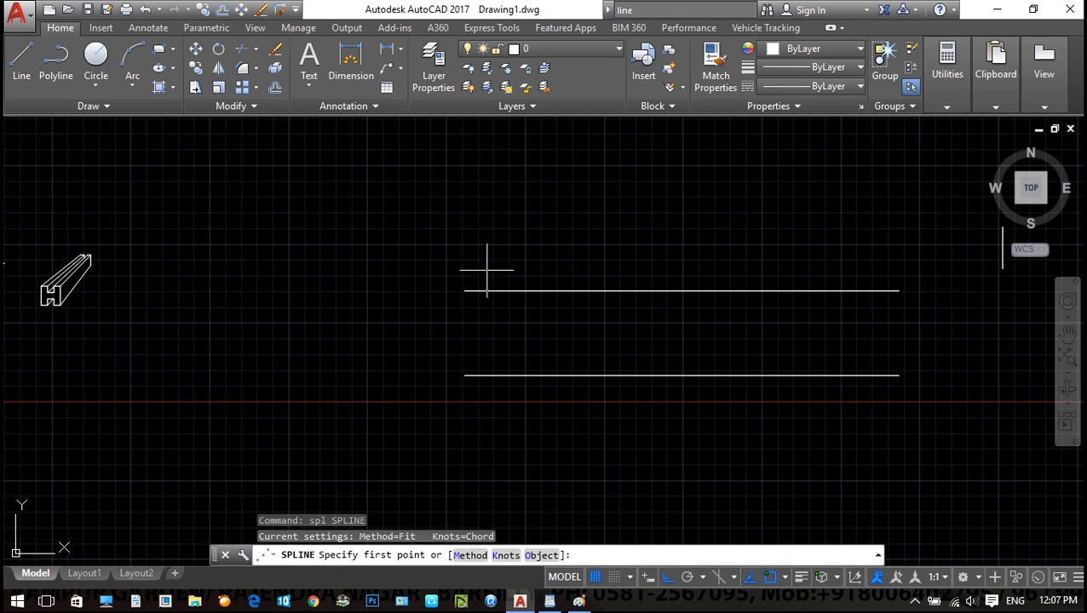
pyautogui.scroll(5, 485, 274)
pyautogui.click(451, 323)
pyautogui.moveTo(401, 455); pyautogui.dragTo(434, 388, button='middle')
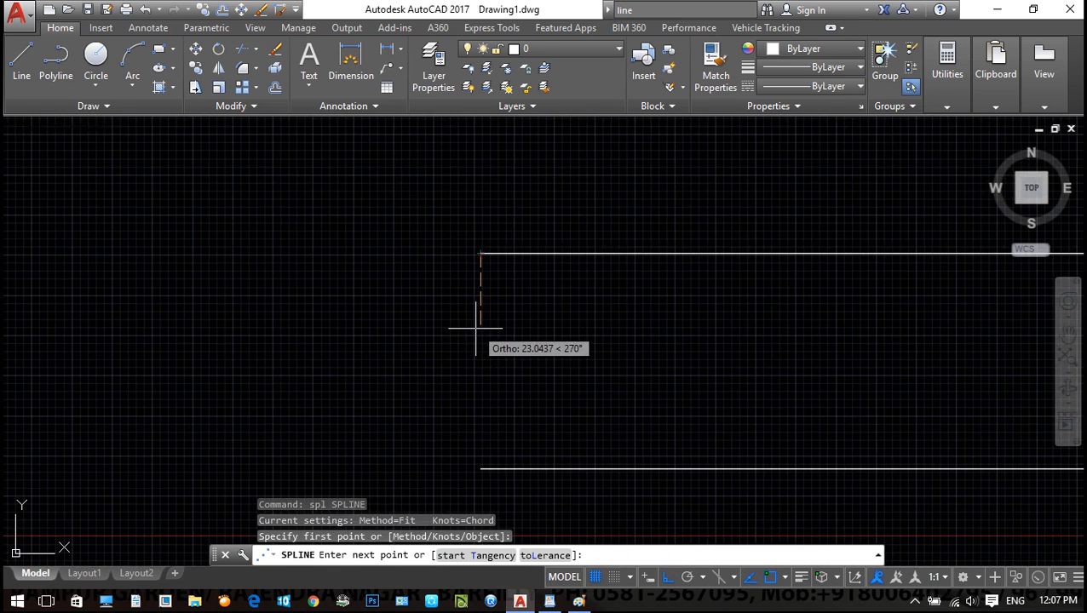
pyautogui.scroll(2, 443, 328)
pyautogui.press('F8')
pyautogui.click(477, 301)
pyautogui.scroll(-2, 482, 326)
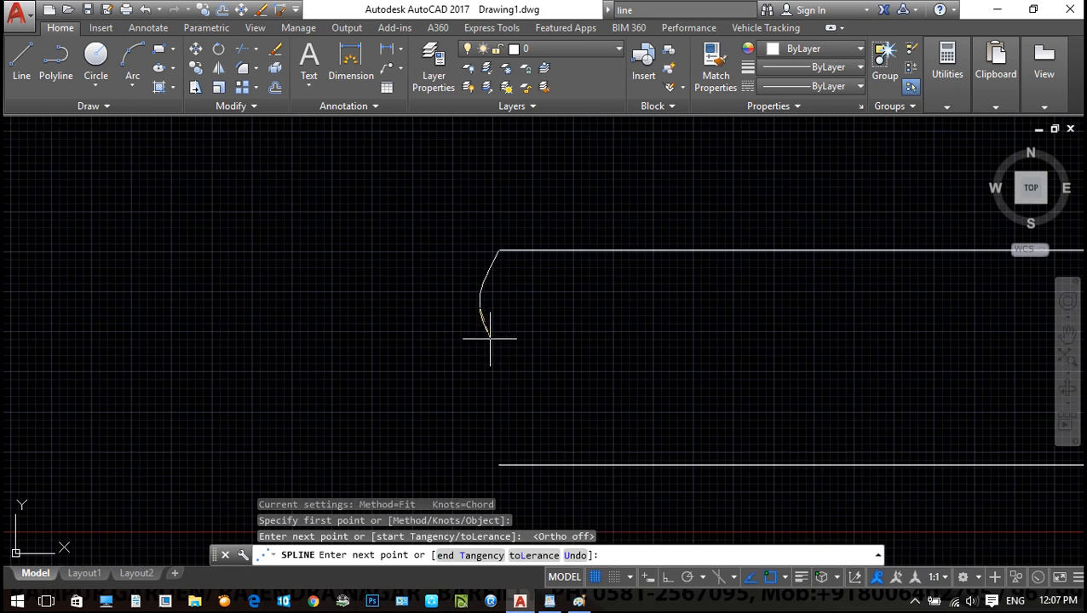
pyautogui.click(505, 372)
pyautogui.moveTo(517, 412); pyautogui.dragTo(538, 327, button='middle')
pyautogui.click(531, 338)
pyautogui.click(520, 382)
pyautogui.click(520, 275)
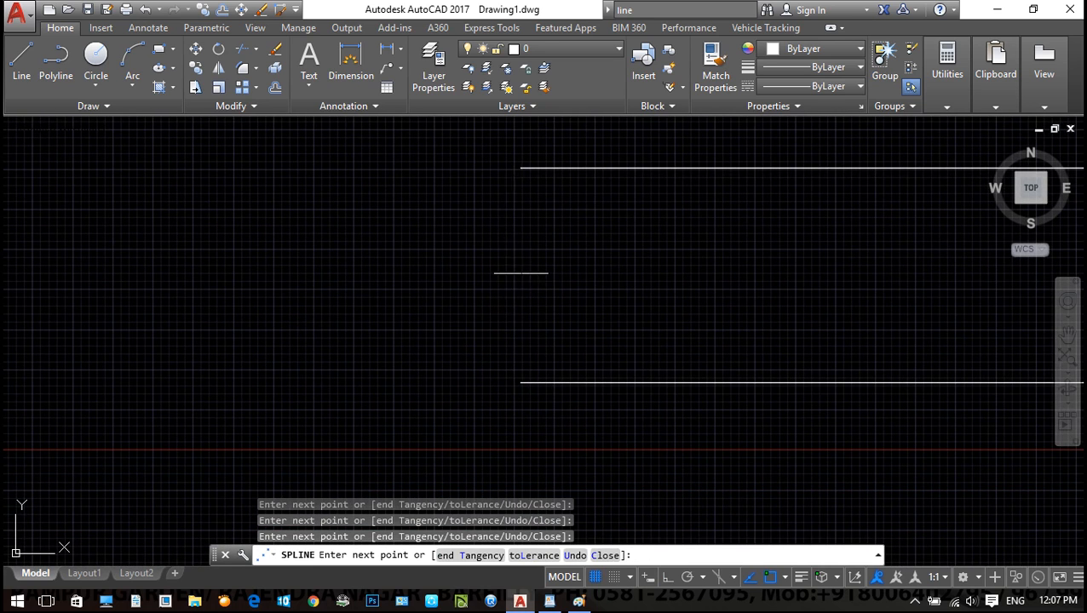
pyautogui.press('Return')
pyautogui.press('Escape')
# Examine the spline pipe break and the two parallel lines alongside the earlier drawings
pyautogui.scroll(-2, 575, 240)
pyautogui.moveTo(615, 294); pyautogui.dragTo(521, 322, button='middle')
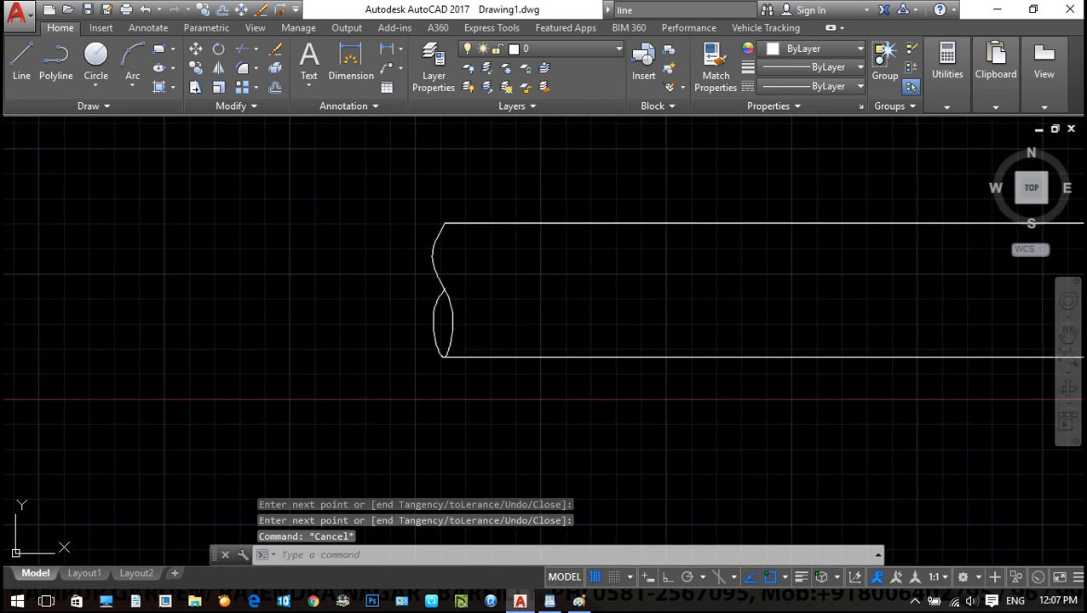
pyautogui.press('Escape')
pyautogui.scroll(-2, 639, 298)
pyautogui.moveTo(639, 298); pyautogui.dragTo(482, 291, button='middle')
pyautogui.scroll(-4, 471, 286)
pyautogui.scroll(6, 391, 281)
pyautogui.press('Escape')
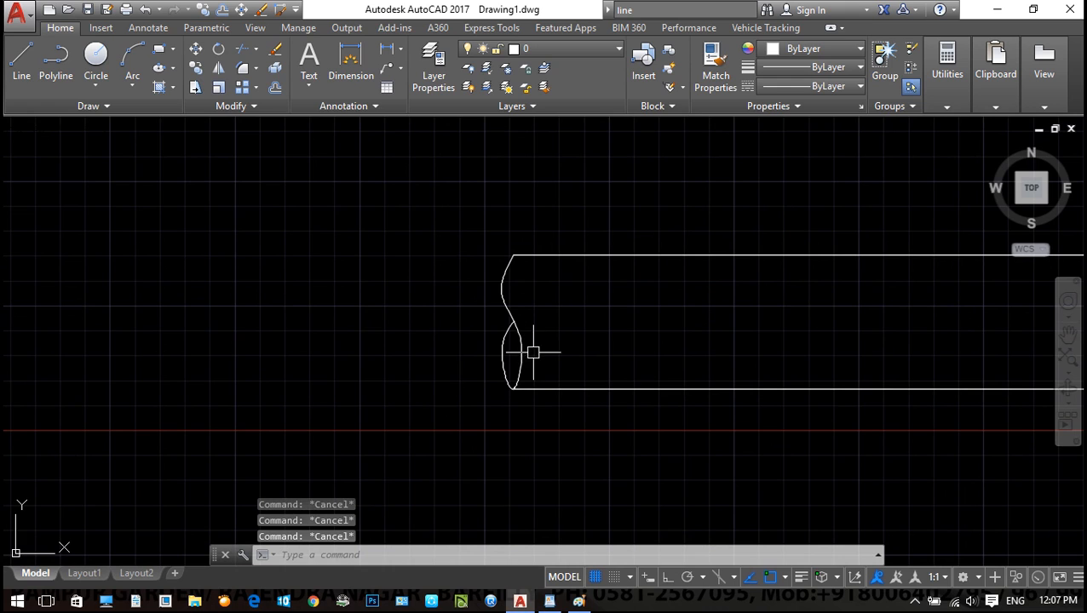
pyautogui.scroll(-4, 529, 352)
pyautogui.scroll(-3, 639, 352)
pyautogui.moveTo(624, 366); pyautogui.dragTo(562, 356, button='middle')
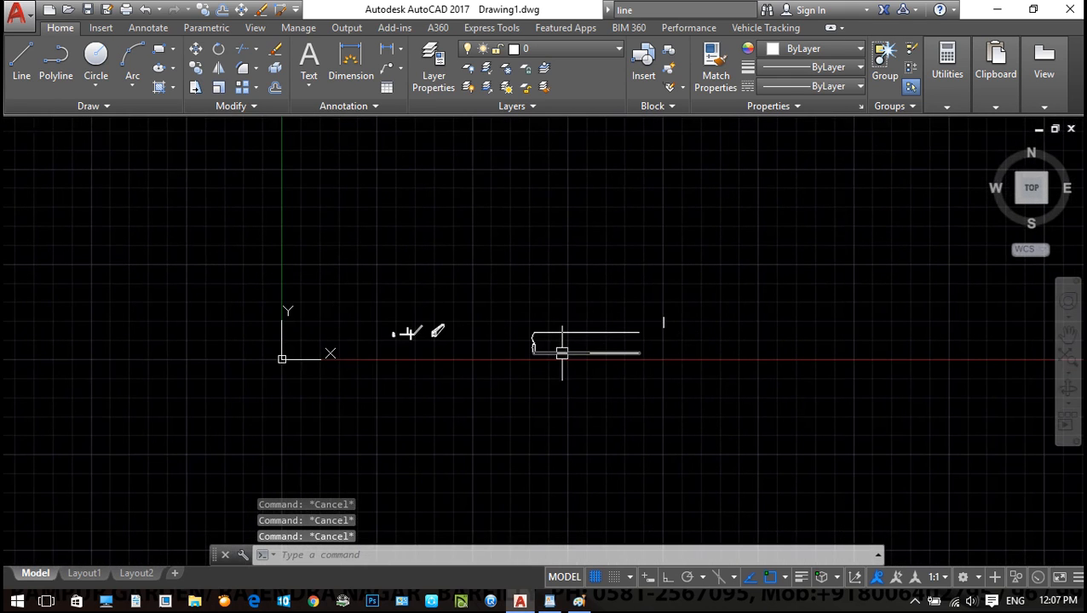
pyautogui.scroll(5, 572, 354)
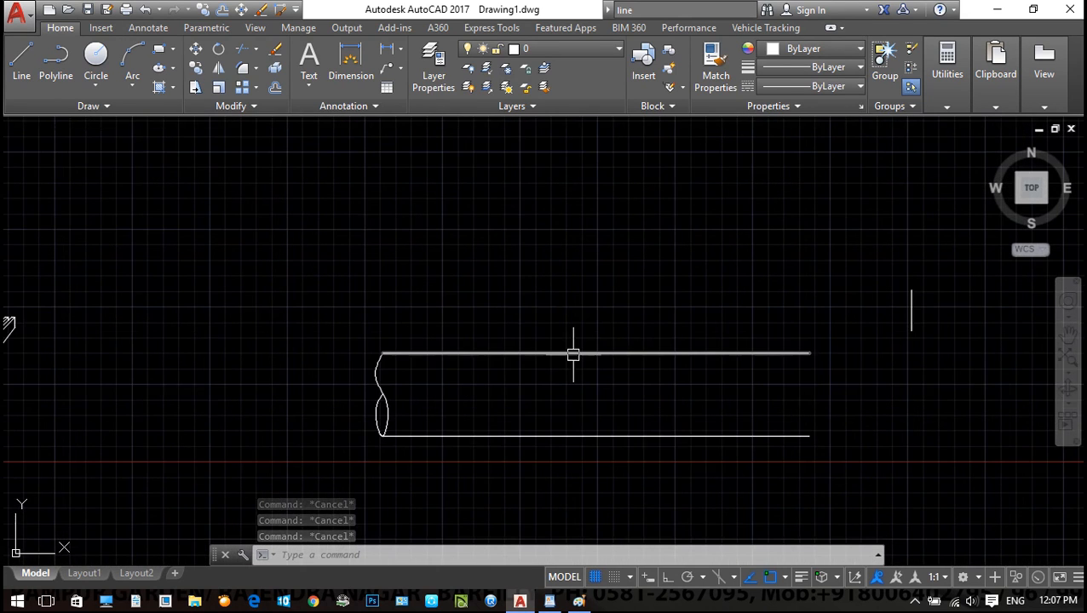
pyautogui.scroll(-4, 623, 425)
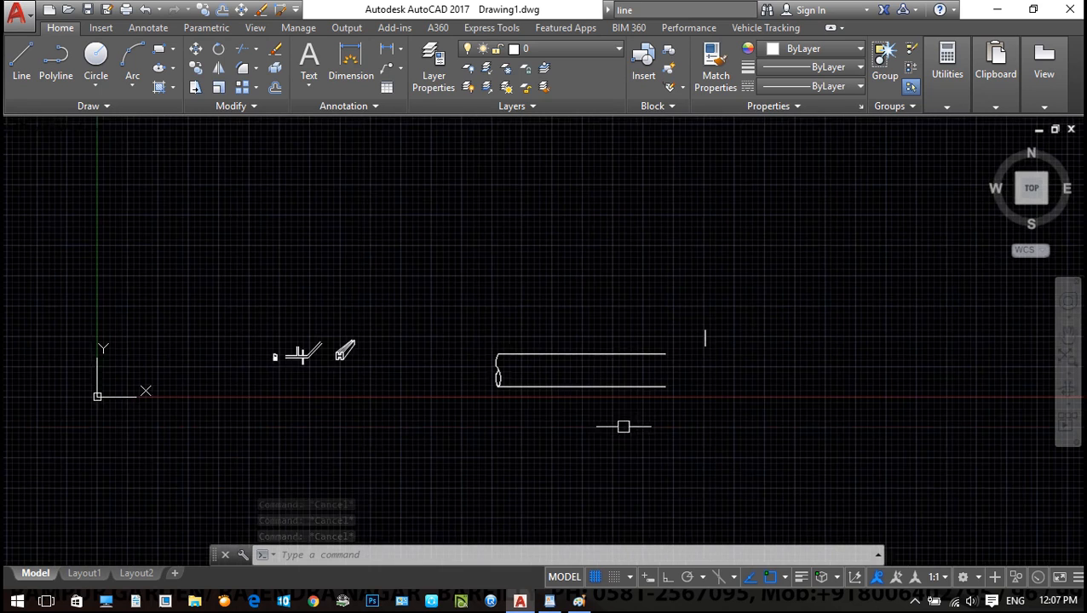
pyautogui.click(913, 601)
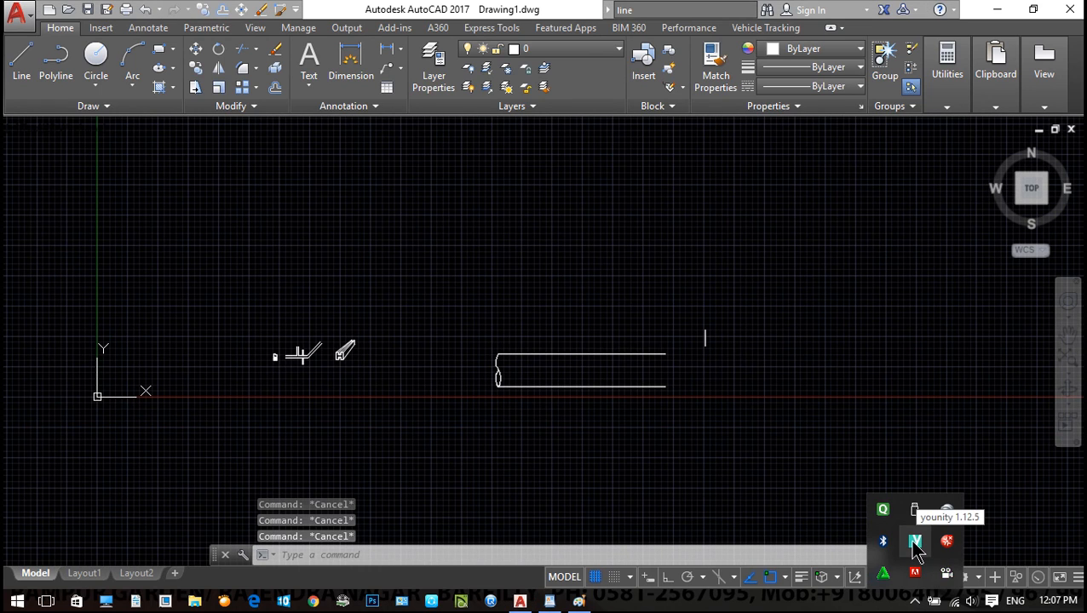